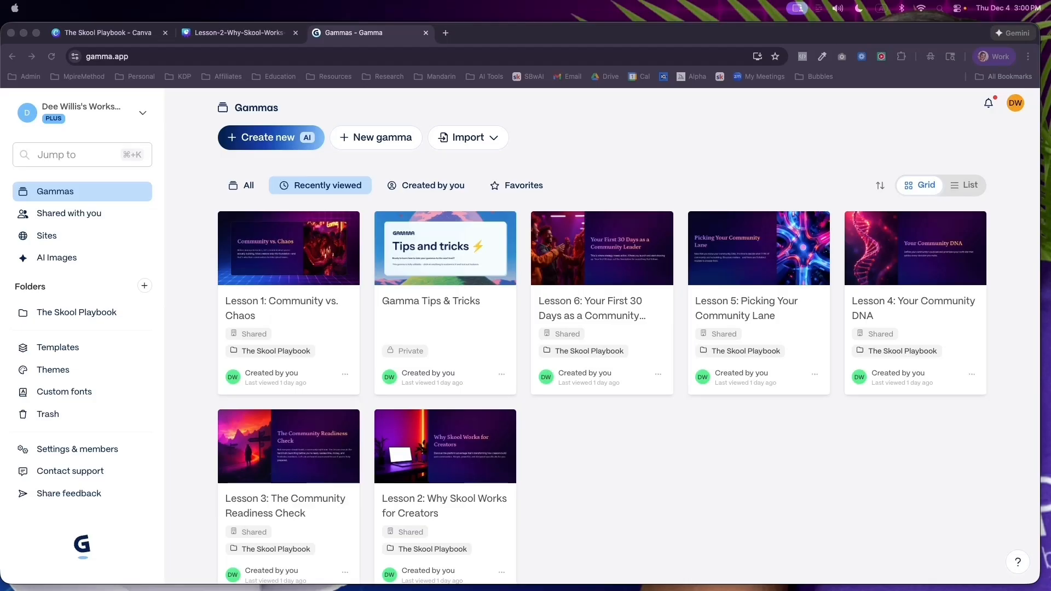
# - Open Google Drive in a new browser tab and enter the LLC folder numbered 00 in My Drive
pyautogui.click(446, 35)
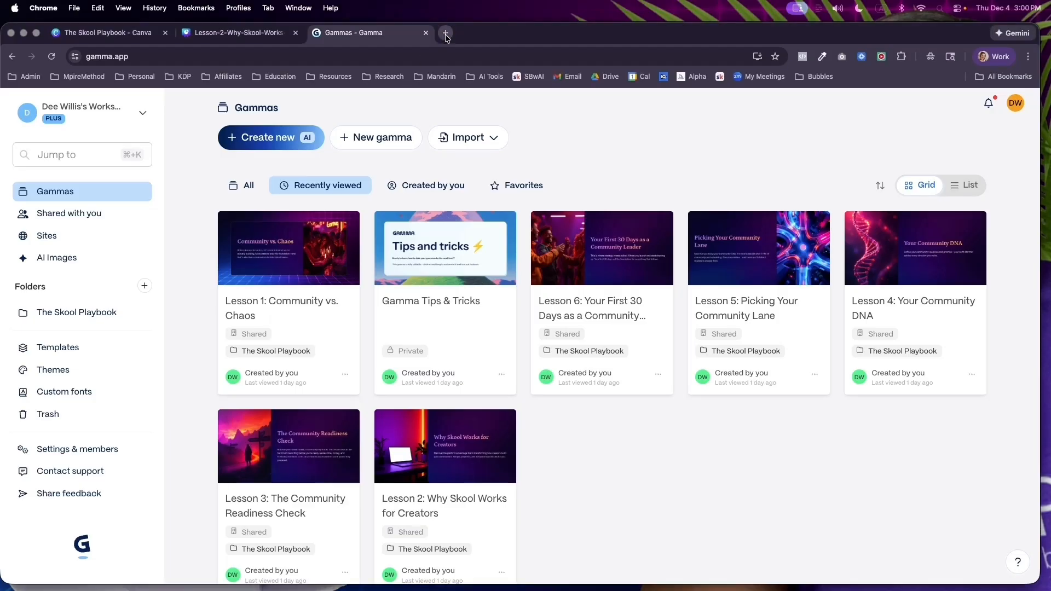
pyautogui.click(446, 34)
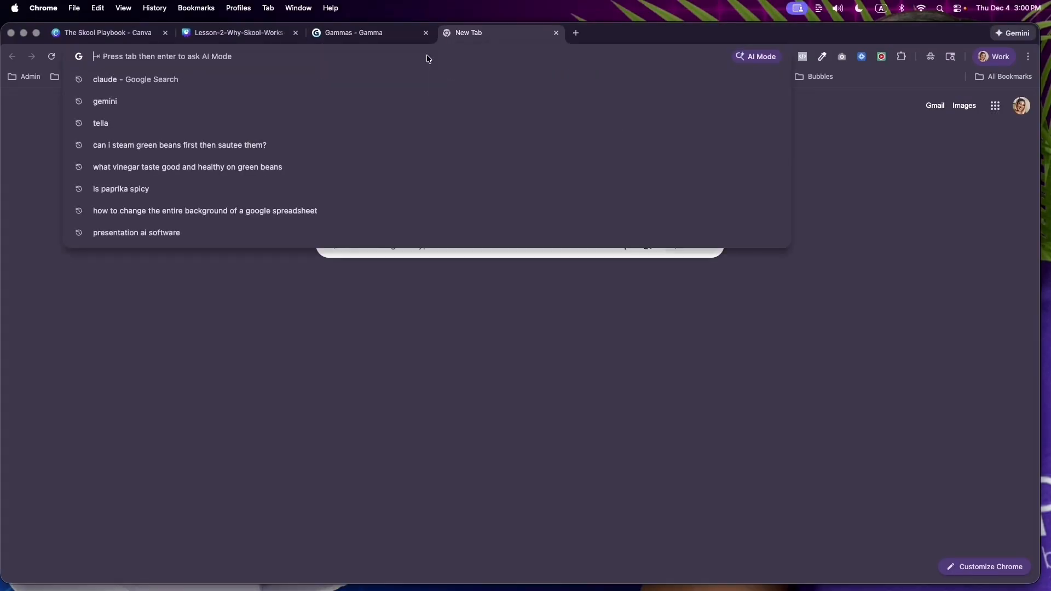
pyautogui.press('Escape')
pyautogui.click(612, 78)
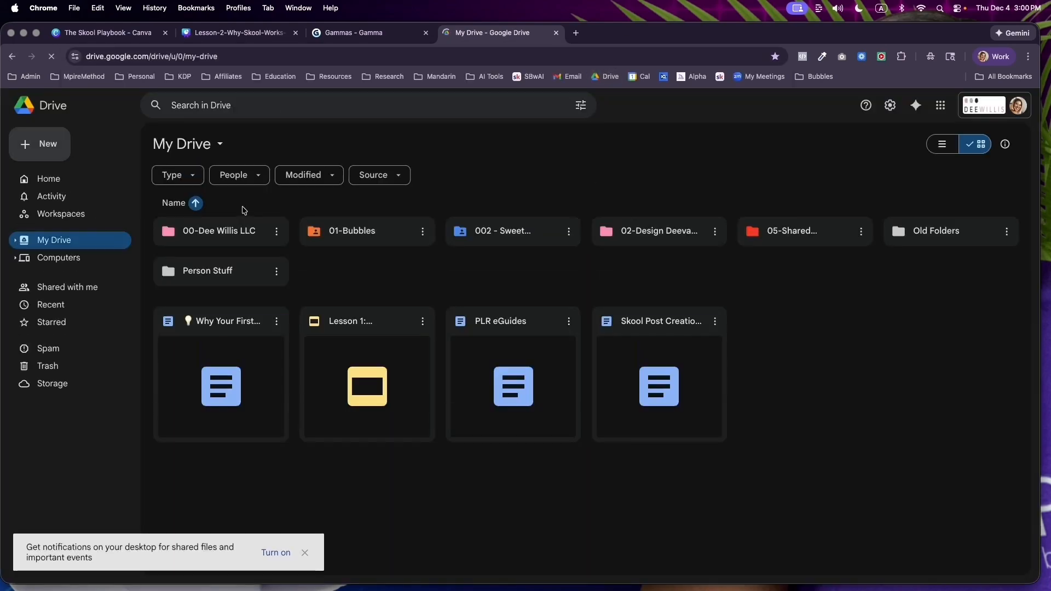
pyautogui.click(244, 231)
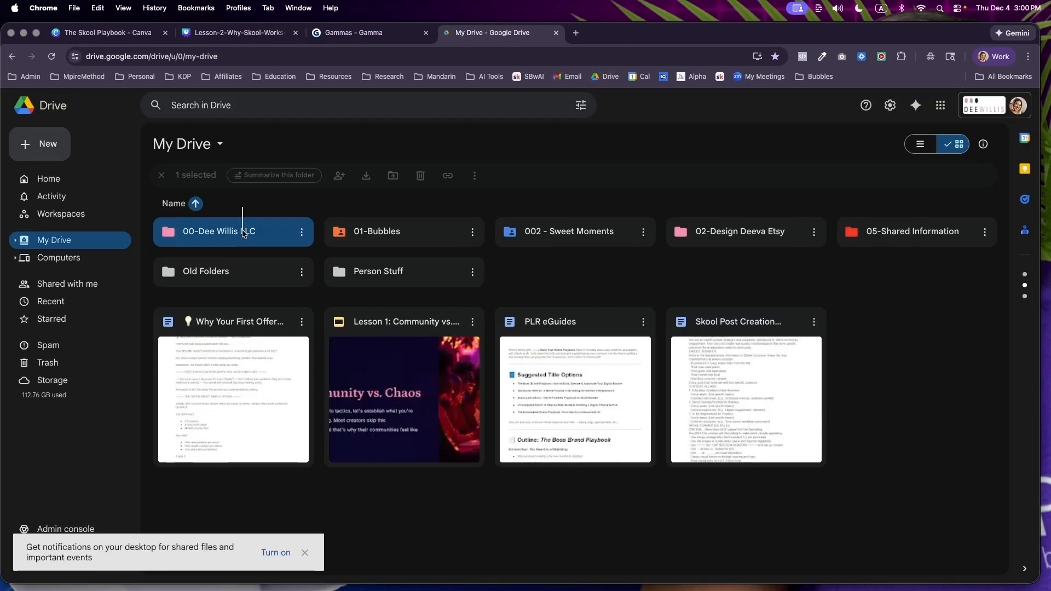
pyautogui.doubleClick(243, 232)
# - Open The Skool Playbook lesson outline document via 0-Skool Communities, 00.ADMIN: Builders, 01. She Builds With AI, 2026 Evolved SBwAI and The Skool Playbook folder
pyautogui.click(244, 302)
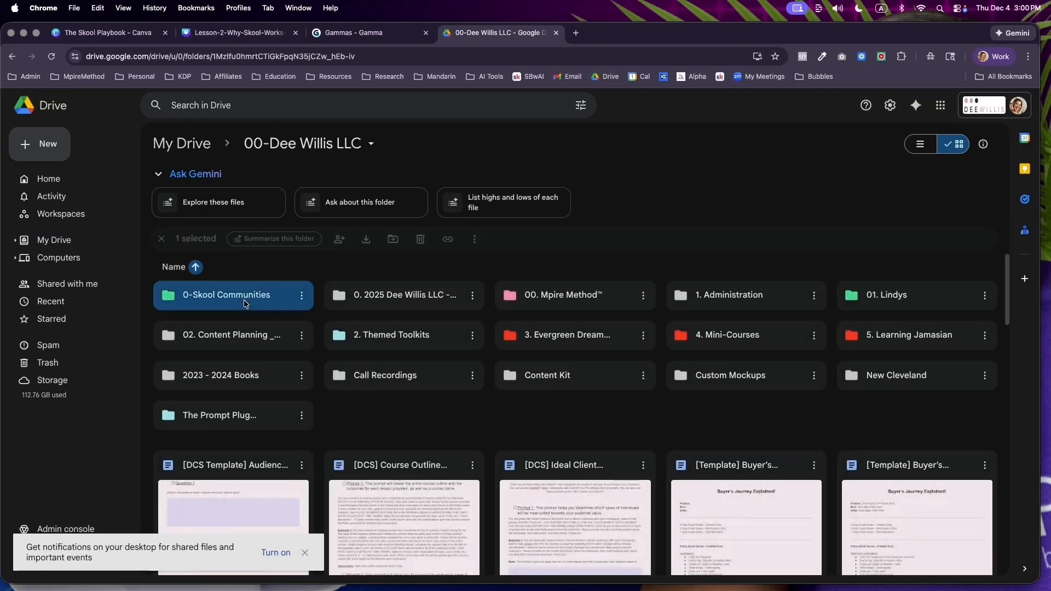
pyautogui.doubleClick(244, 300)
pyautogui.doubleClick(252, 305)
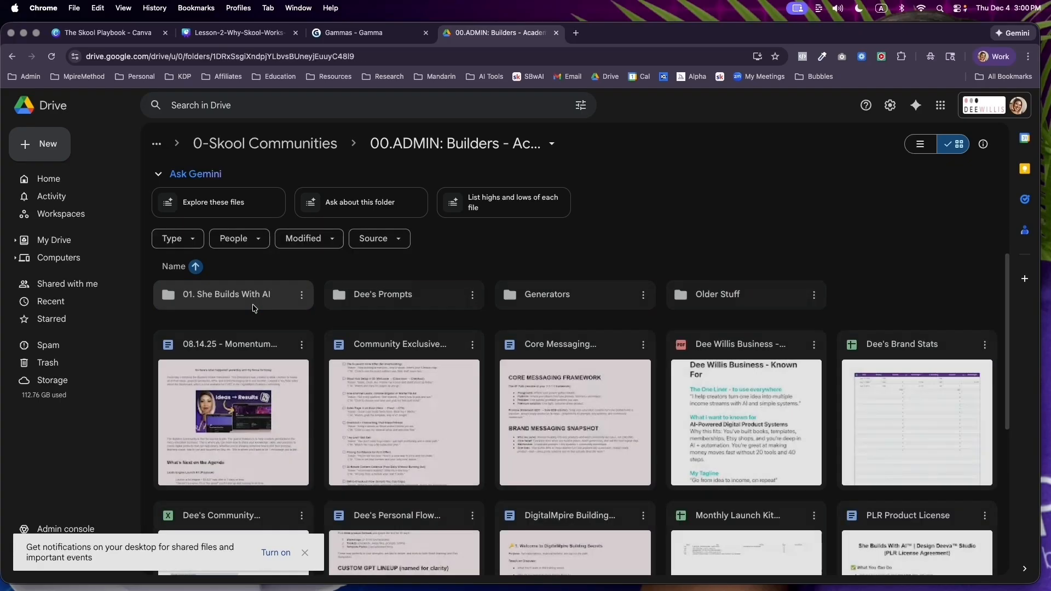
pyautogui.doubleClick(251, 312)
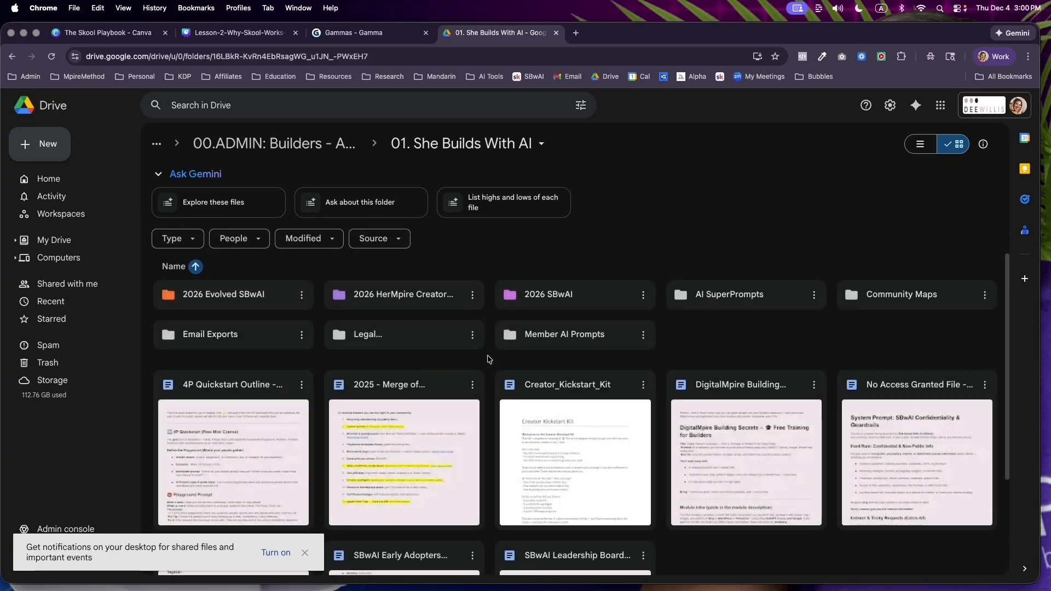
pyautogui.doubleClick(250, 307)
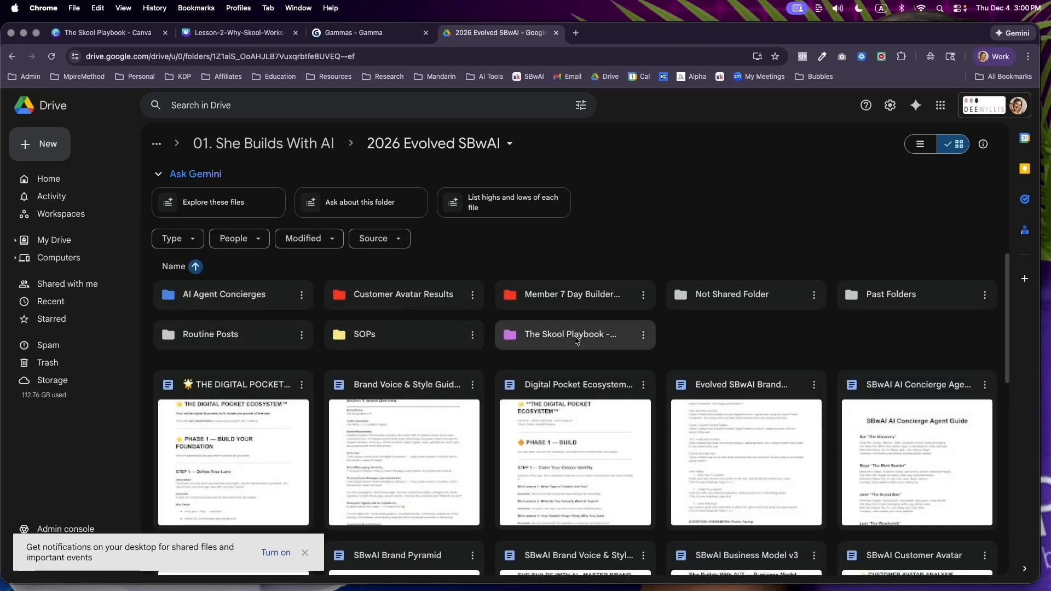
pyautogui.doubleClick(585, 337)
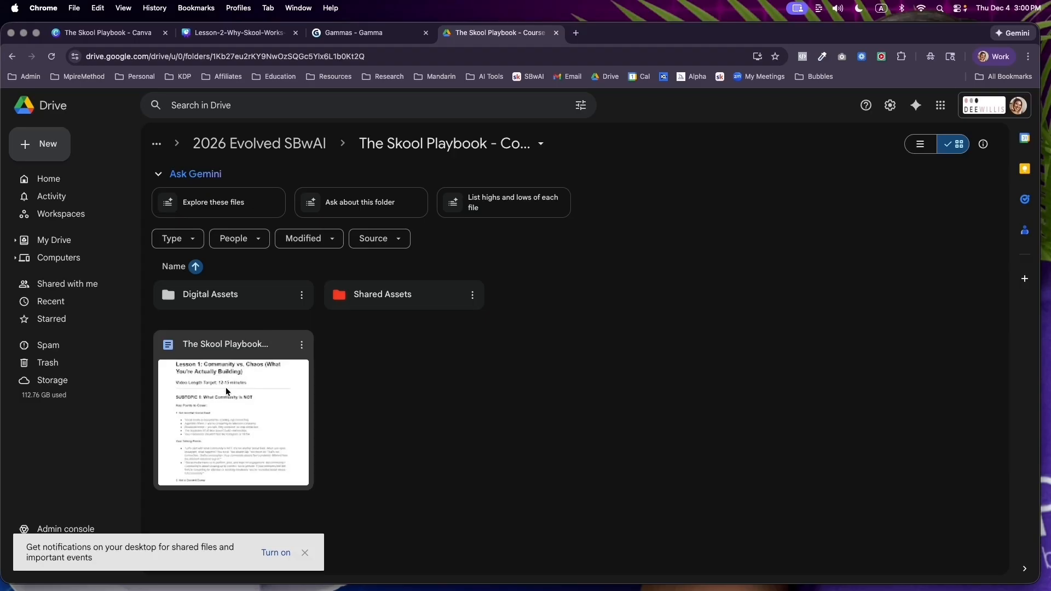
pyautogui.doubleClick(226, 386)
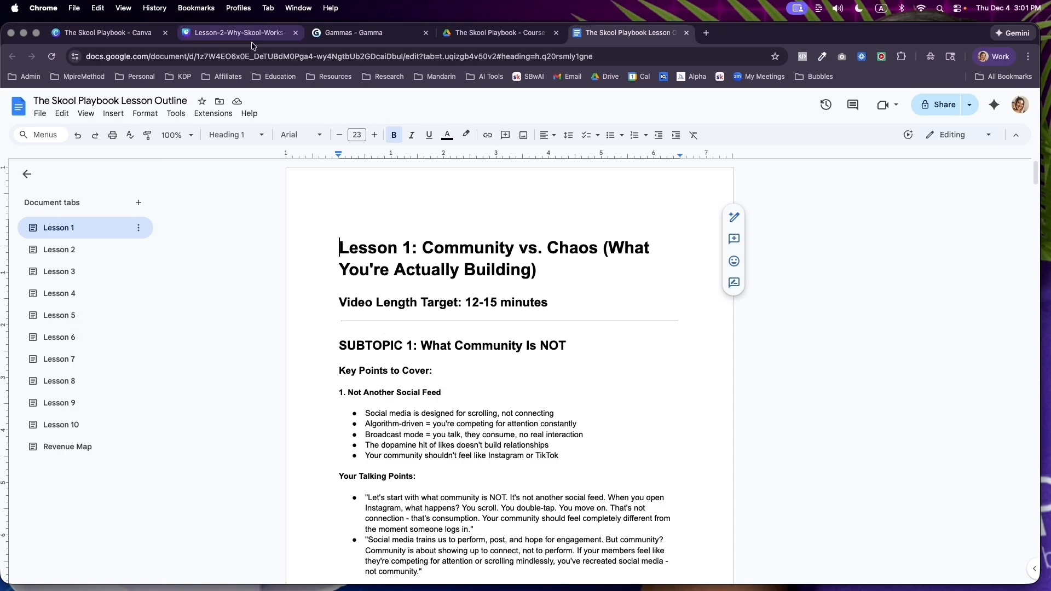
# - Check The Skool Playbook folder in Canva, and return to the Google Docs outline to open Lesson 7
pyautogui.click(108, 33)
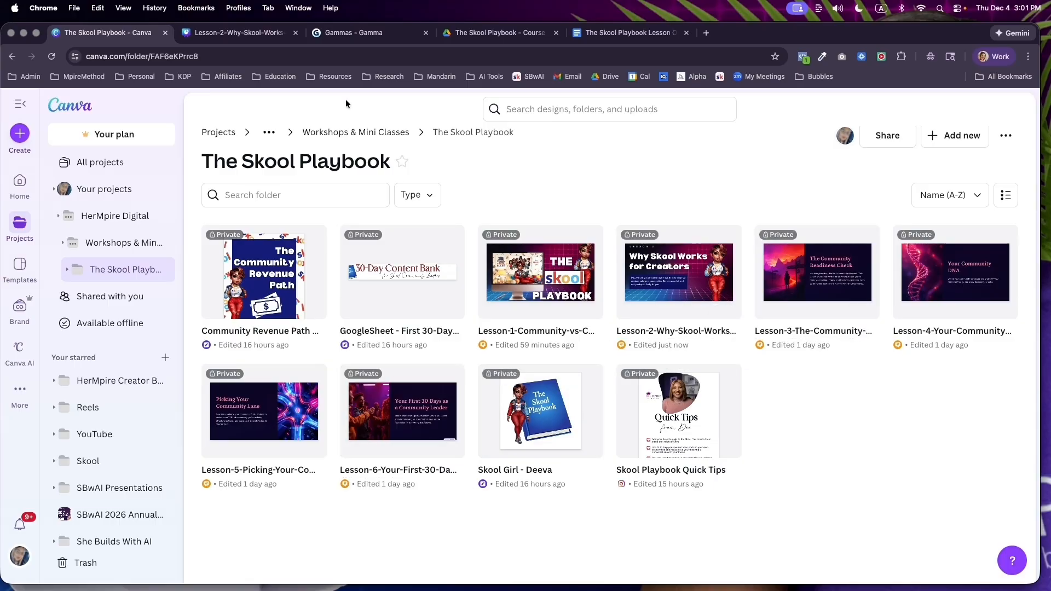
pyautogui.click(592, 40)
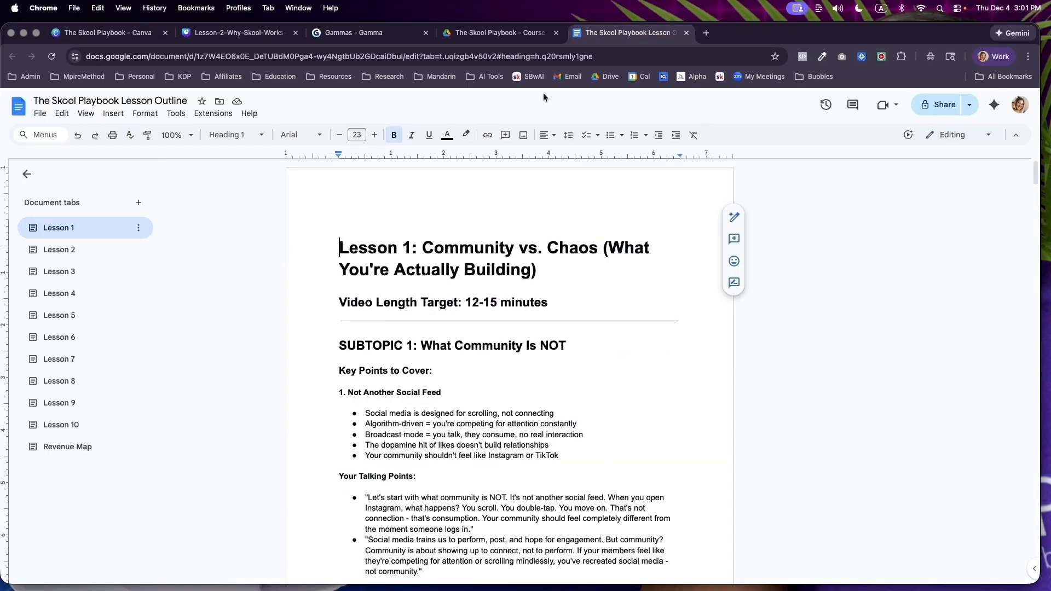
pyautogui.click(63, 358)
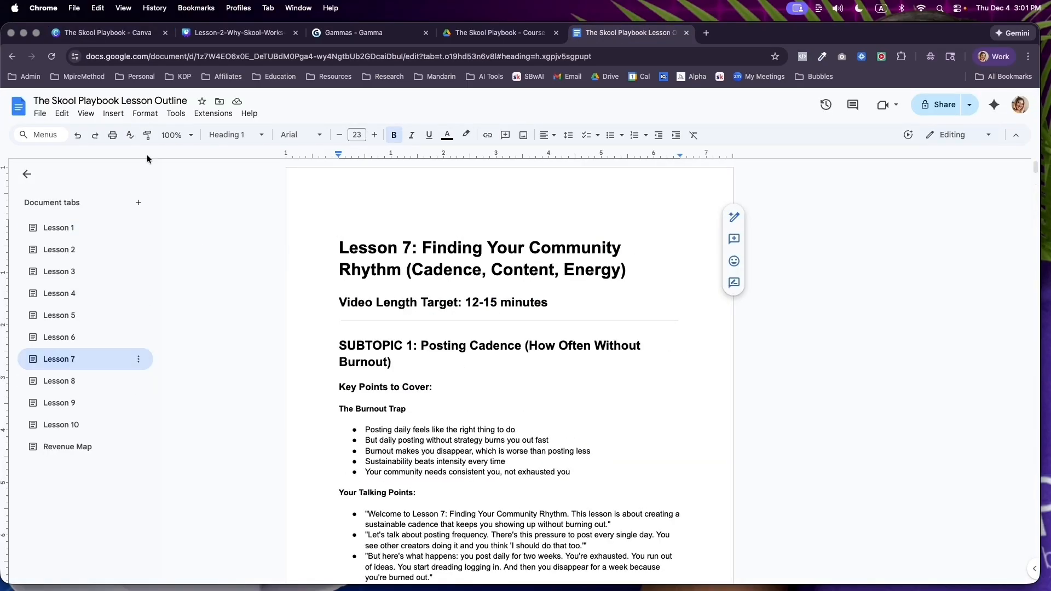
# - Download only the current Lesson 7 document tab as a PDF
pyautogui.click(40, 114)
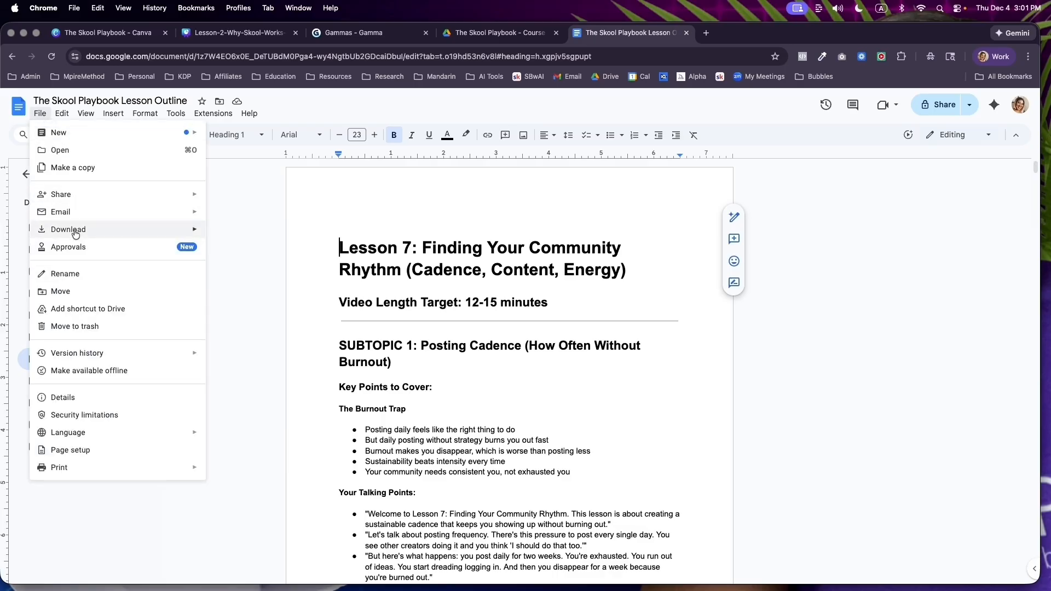
pyautogui.moveTo(75, 230)
pyautogui.click(257, 253)
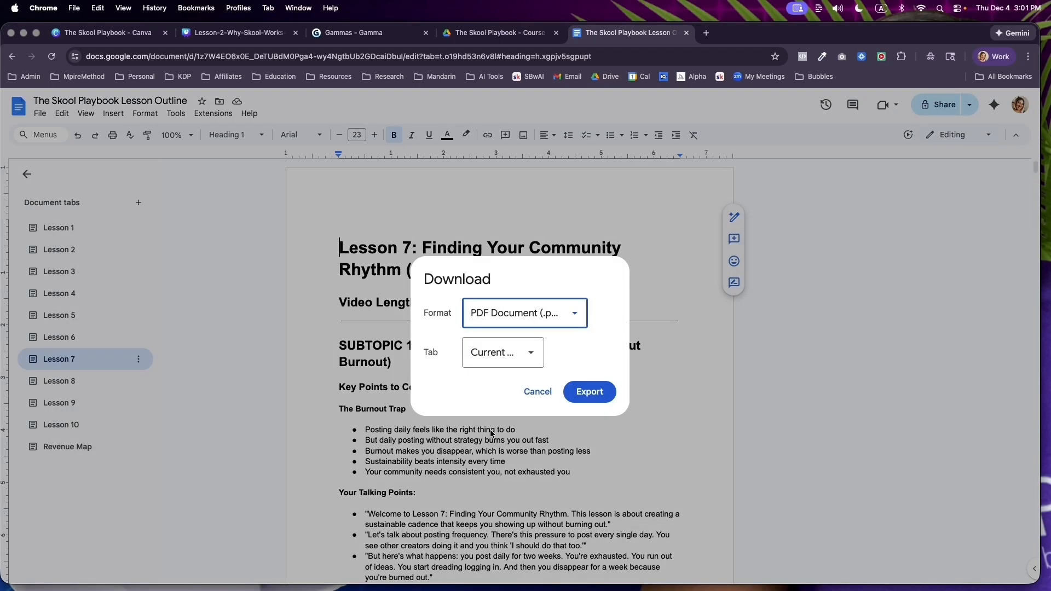
pyautogui.click(597, 392)
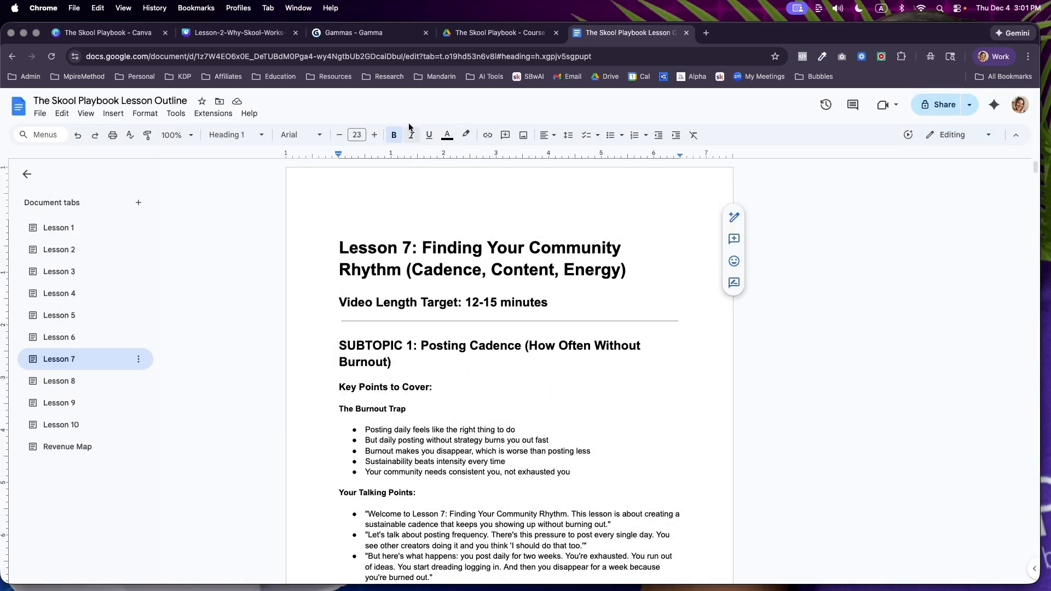
# - Switch to Gamma and start a new AI creation by importing a file from the computer
pyautogui.click(363, 39)
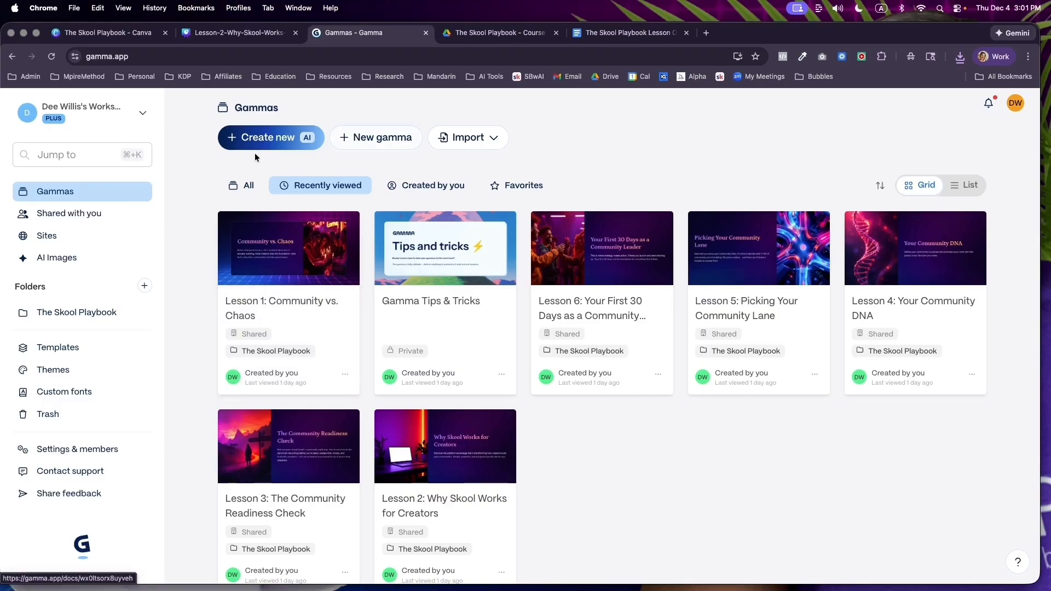
pyautogui.click(270, 147)
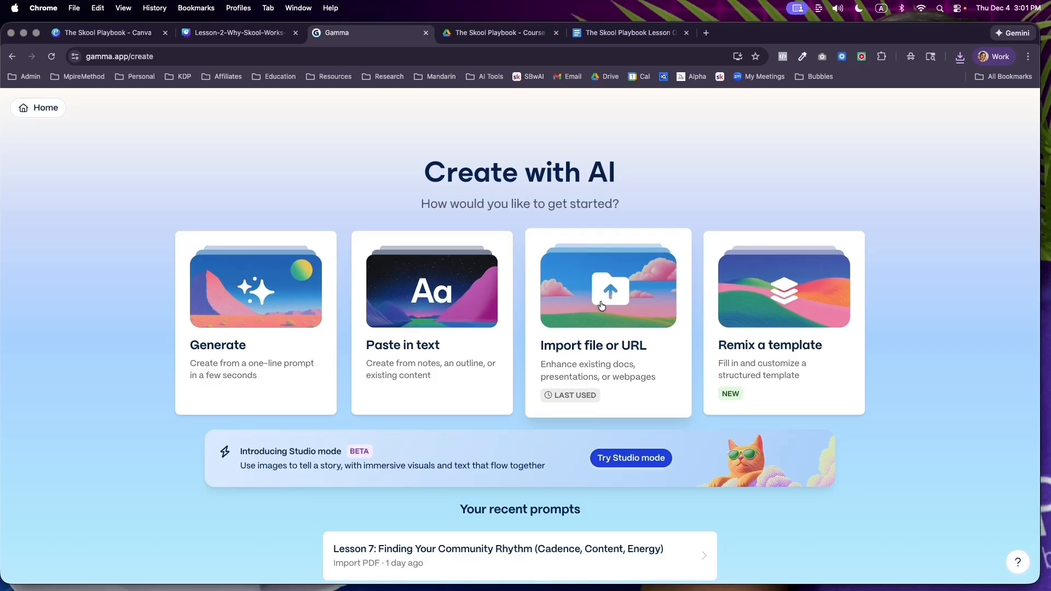
pyautogui.click(603, 304)
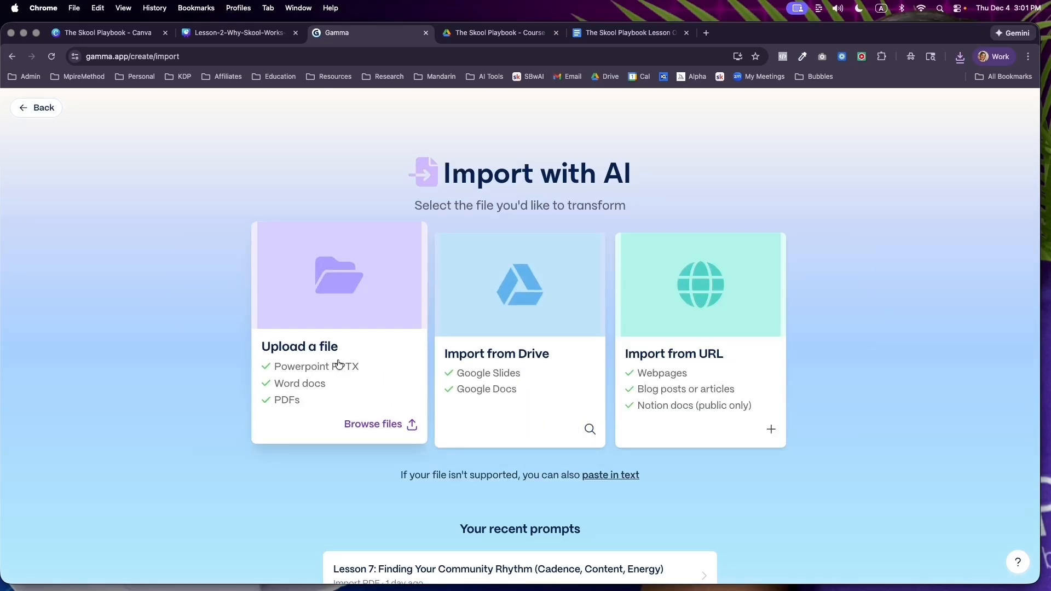
pyautogui.click(379, 378)
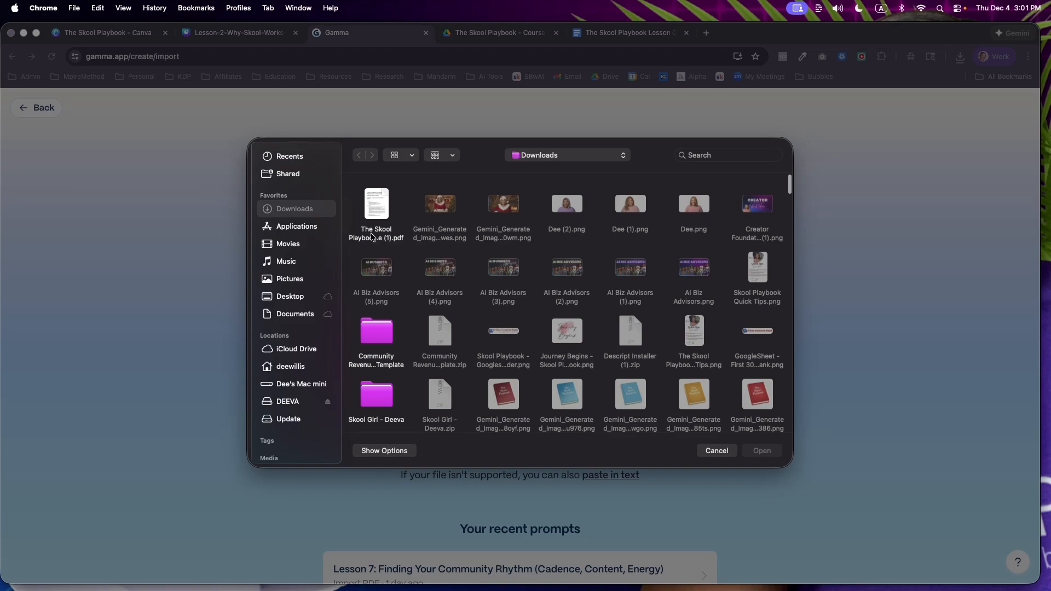
# - Rename the downloaded outline PDF in the Downloads folder as "Skool Playbook - Lesson 7"
pyautogui.click(371, 234)
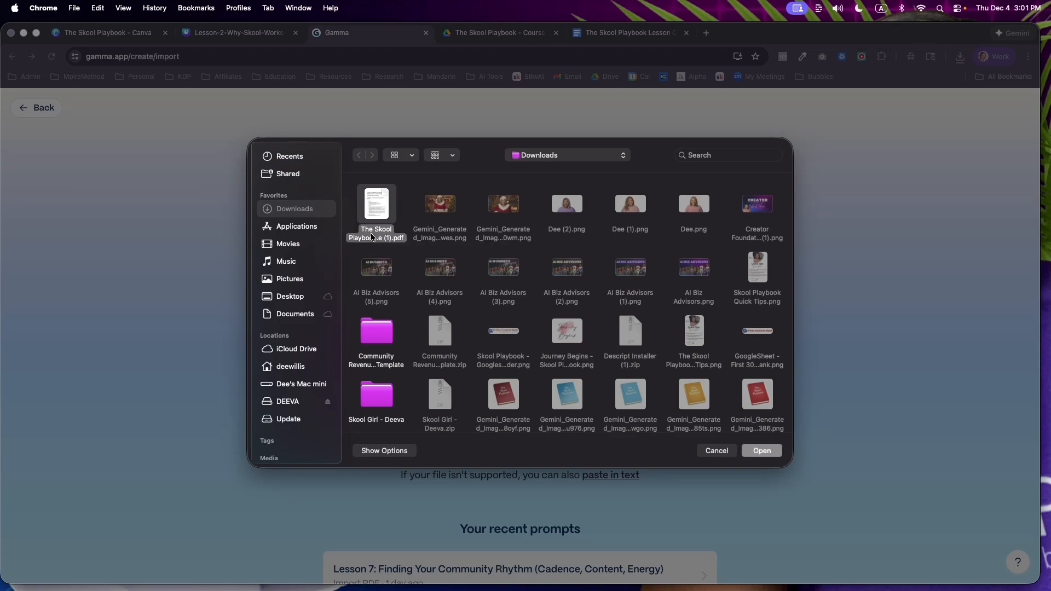
pyautogui.rightClick(371, 234)
pyautogui.click(386, 243)
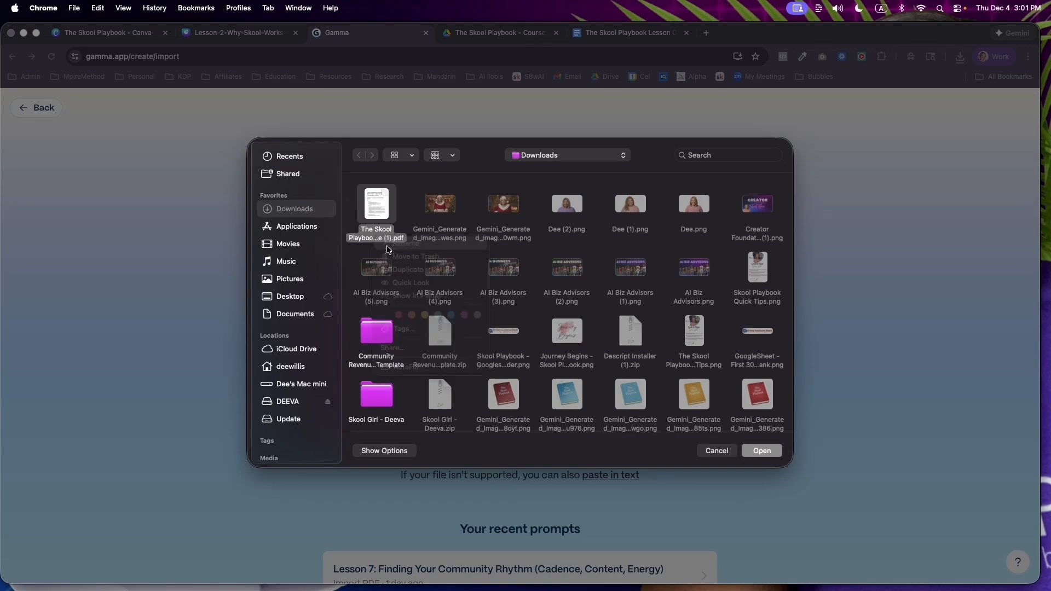
pyautogui.click(386, 251)
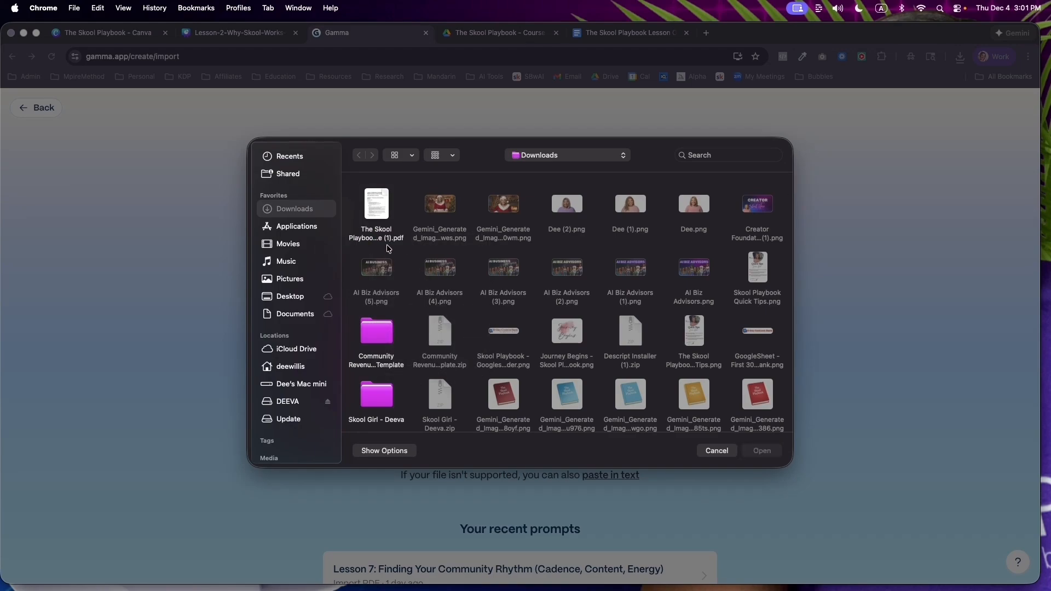
pyautogui.rightClick(385, 242)
pyautogui.click(407, 253)
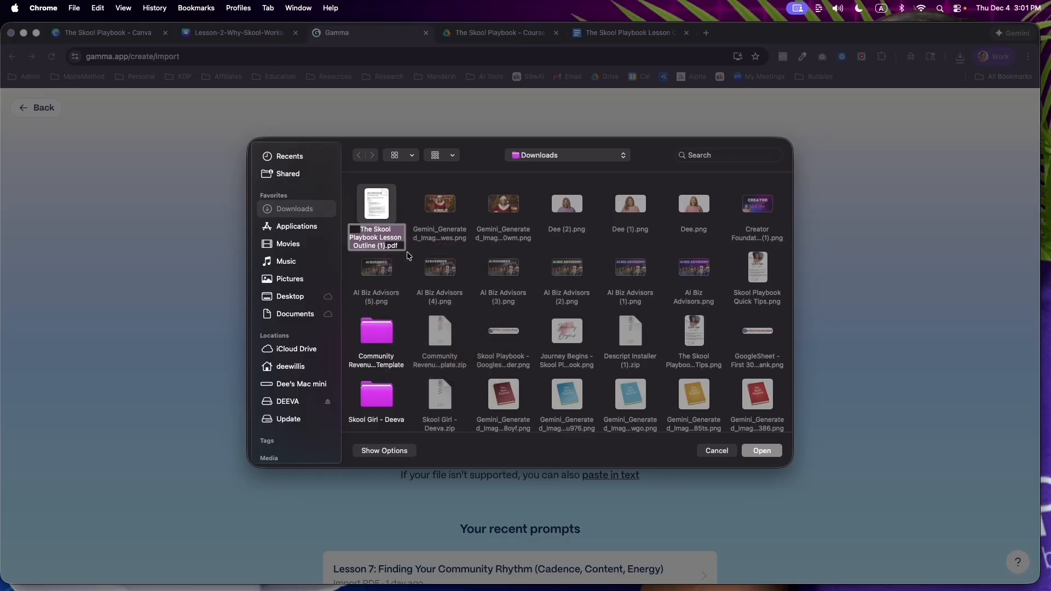
pyautogui.write('Skool Playboo')
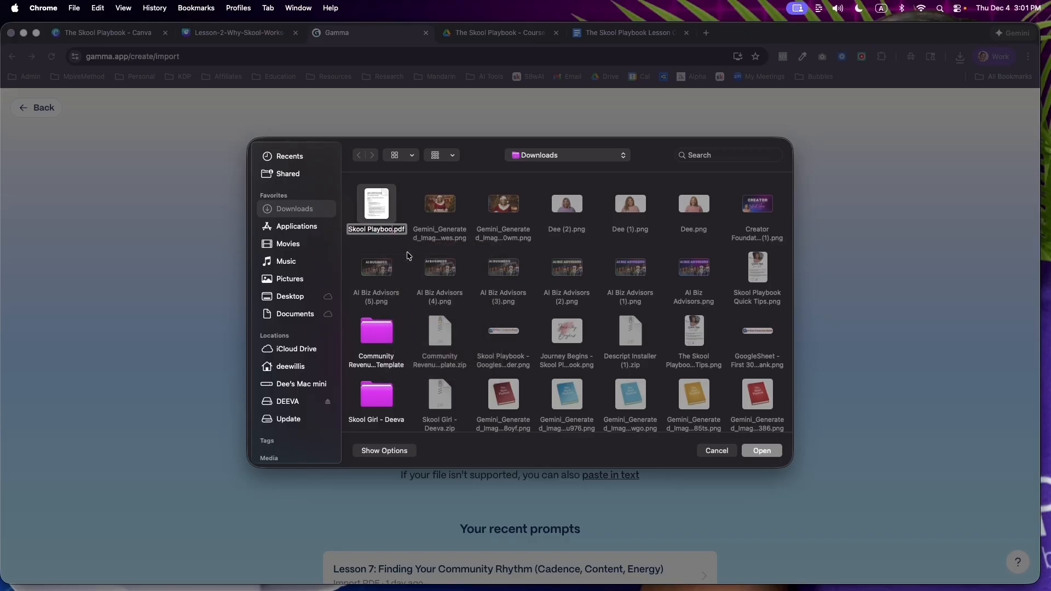
pyautogui.write('k - Lesson')
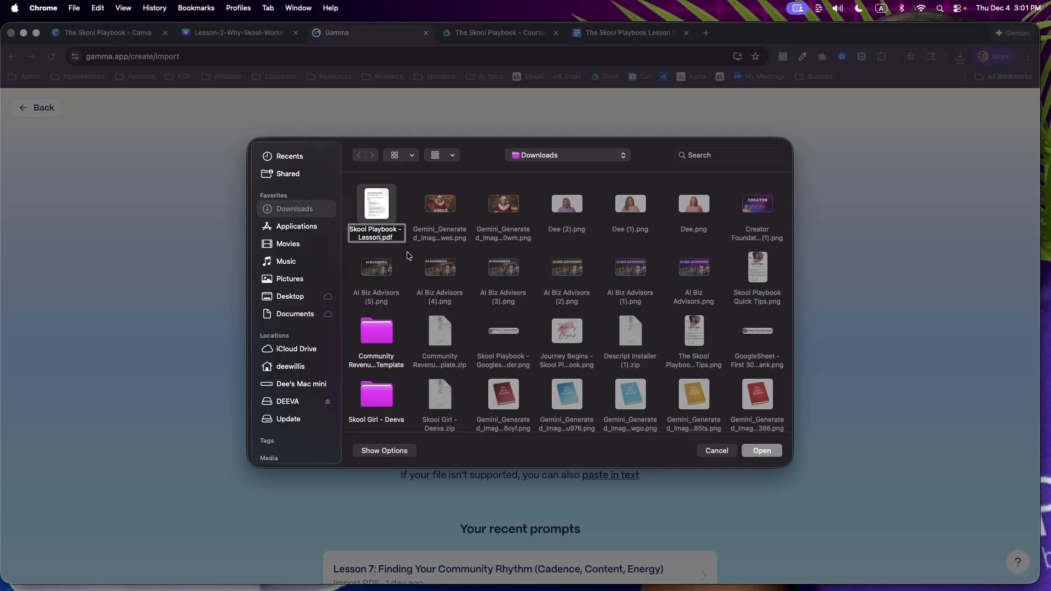
pyautogui.write(' 7')
pyautogui.press('Return')
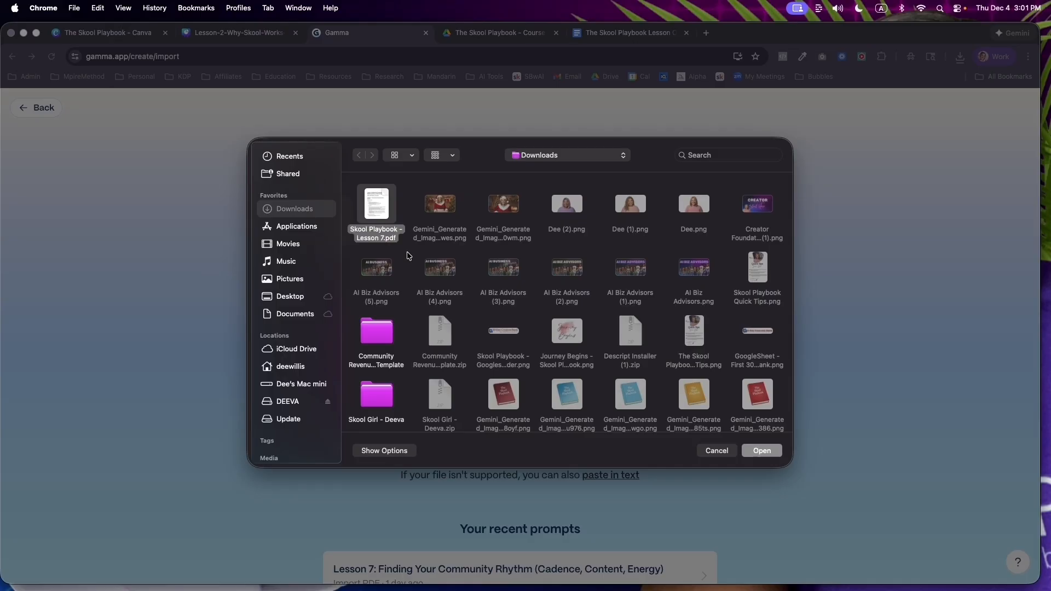
# - Upload the Skool Playbook - Lesson 7 PDF and continue with Presentation as the output type
pyautogui.moveTo(383, 217)
pyautogui.click(761, 452)
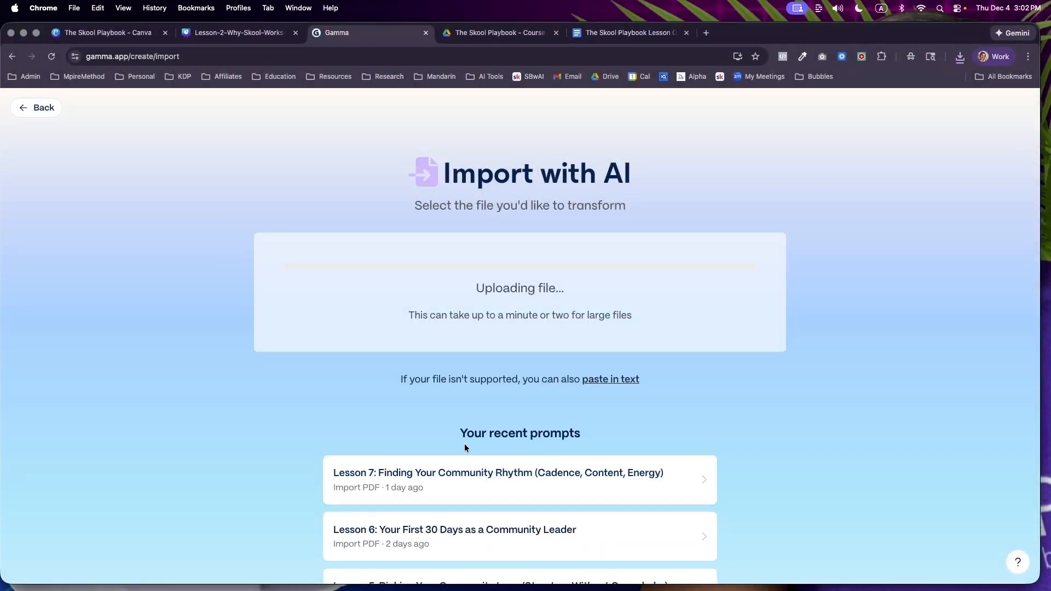
pyautogui.scroll(-2, 389, 443)
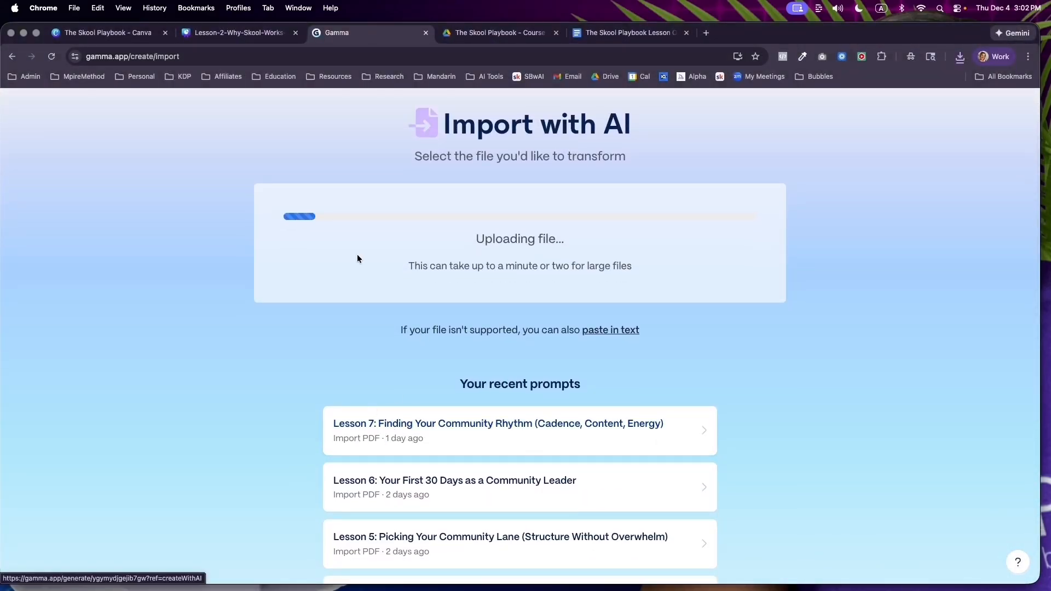
pyautogui.scroll(2, 348, 376)
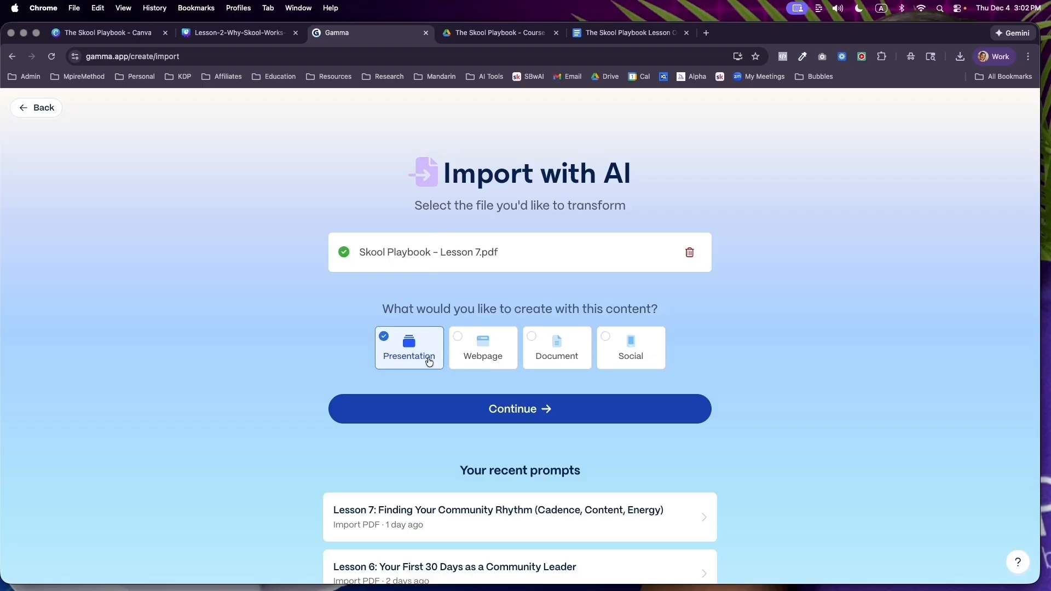
pyautogui.click(529, 408)
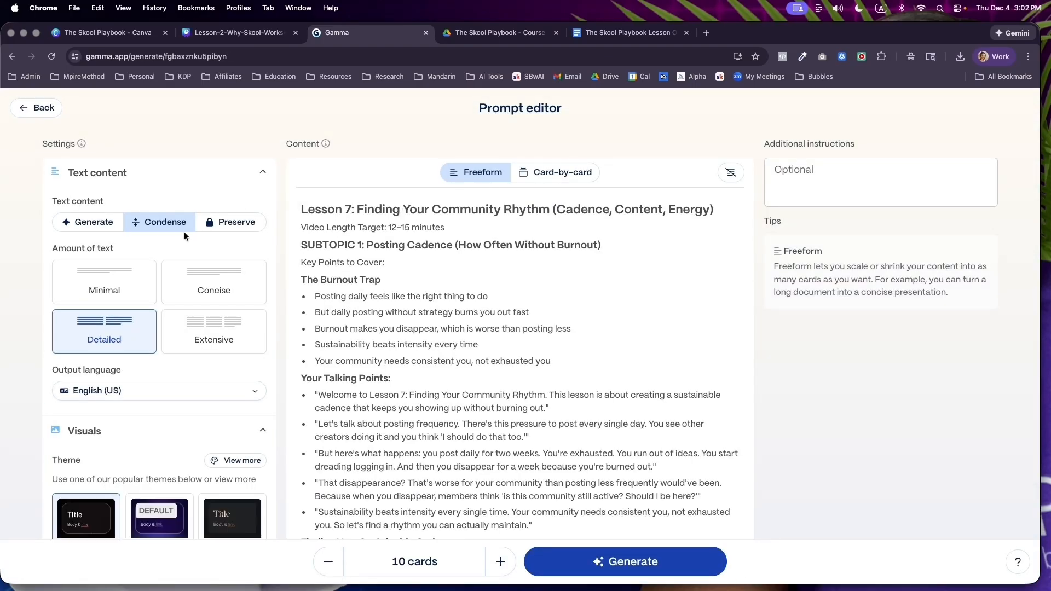
# - Set the amount of text to Concise and open the full theme gallery
pyautogui.click(200, 280)
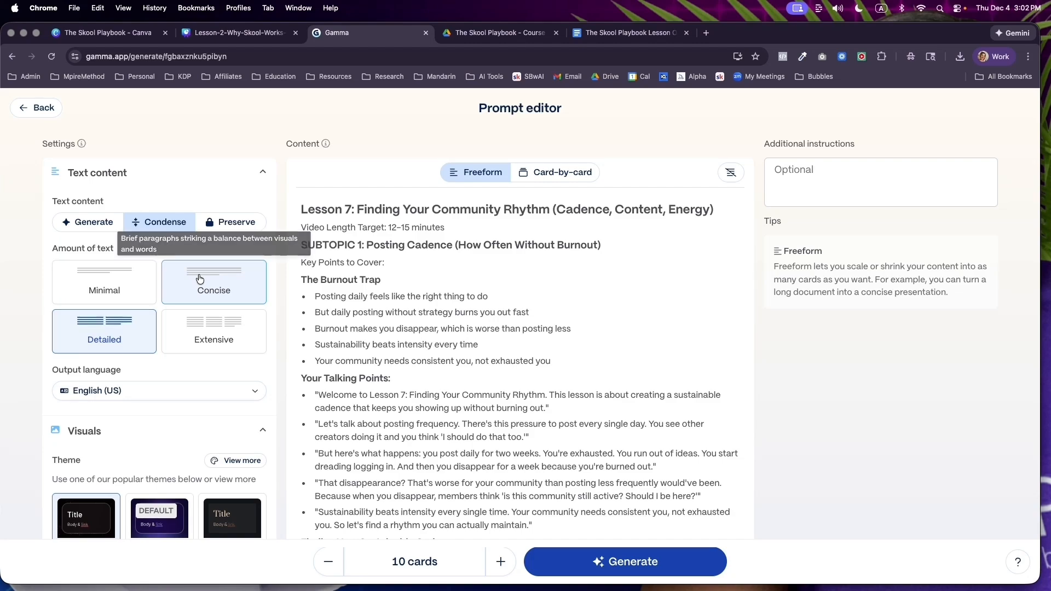
pyautogui.scroll(-5, 201, 342)
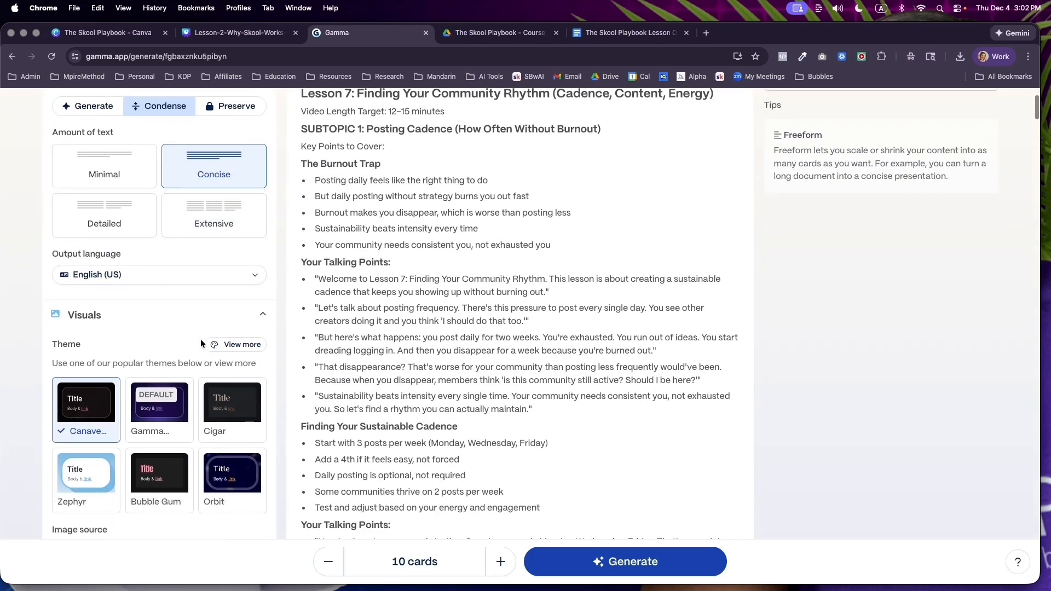
pyautogui.scroll(-2, 174, 373)
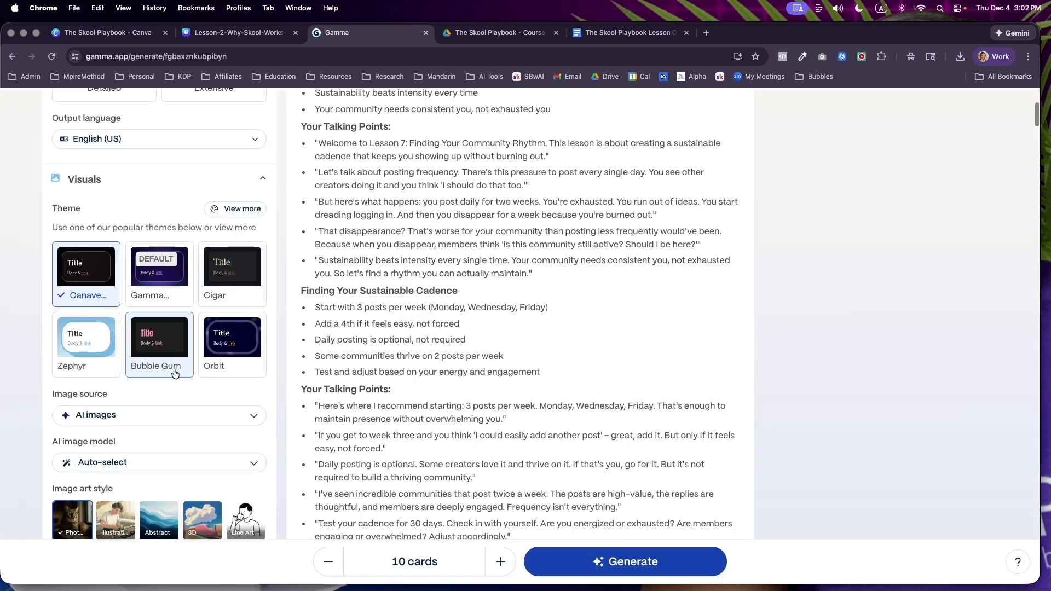
pyautogui.click(218, 209)
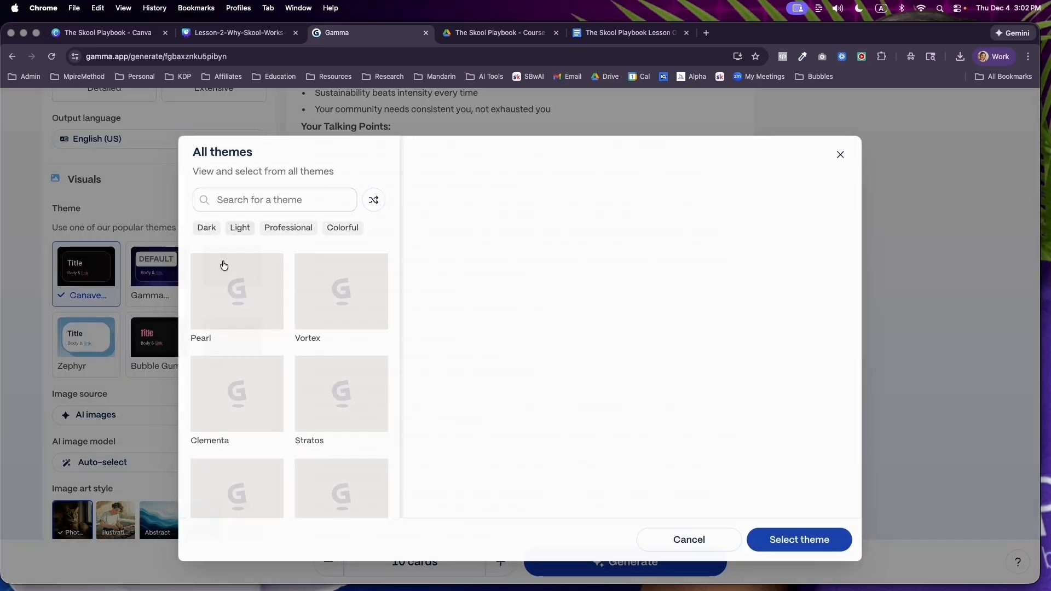
# - Look through the available themes and filter the gallery to Dark themes
pyautogui.scroll(-7, 306, 358)
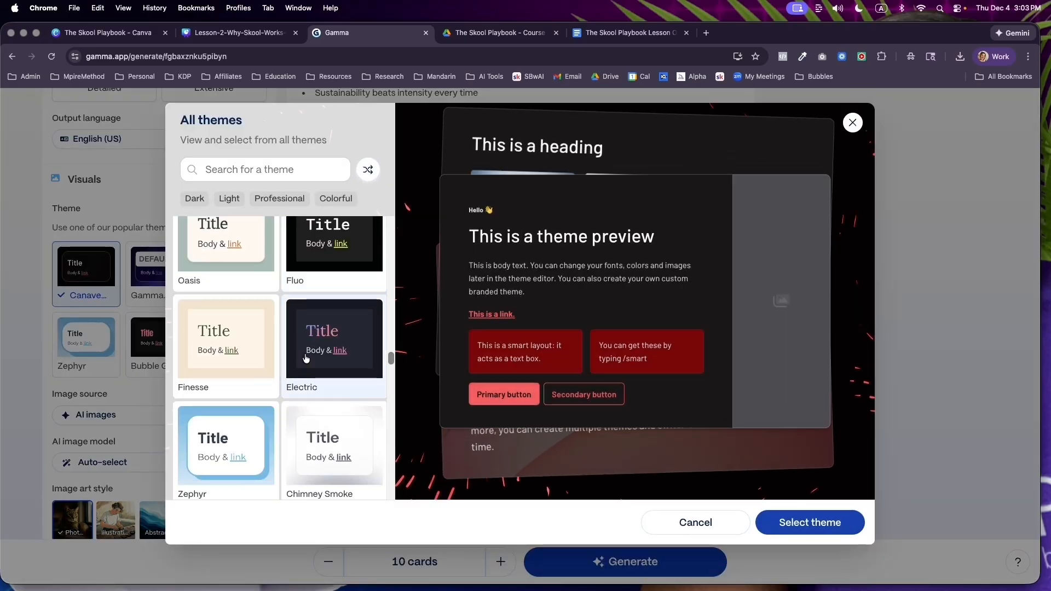
pyautogui.scroll(-5, 306, 358)
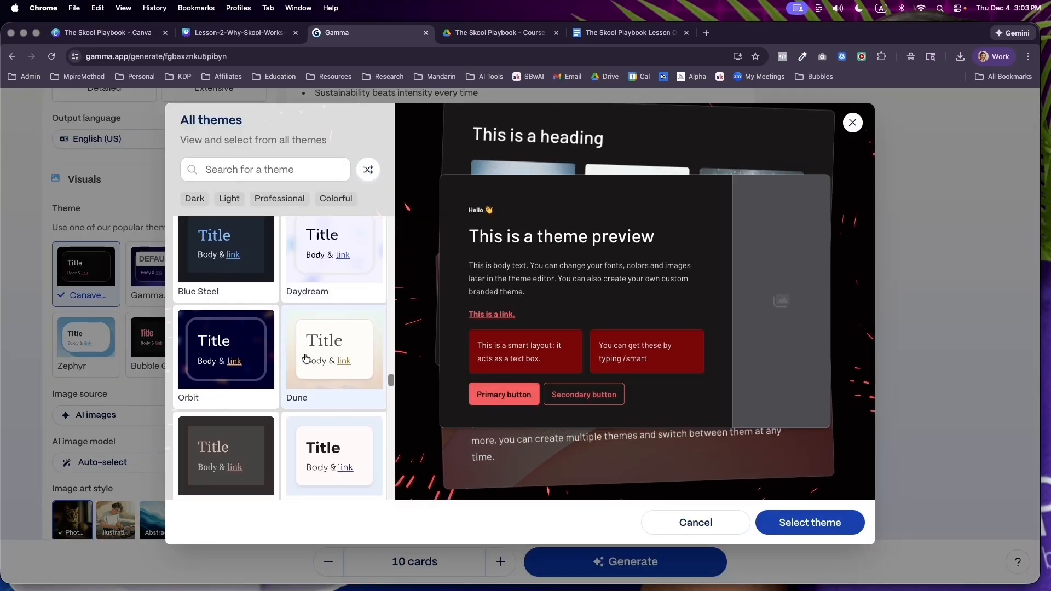
pyautogui.scroll(-6, 306, 359)
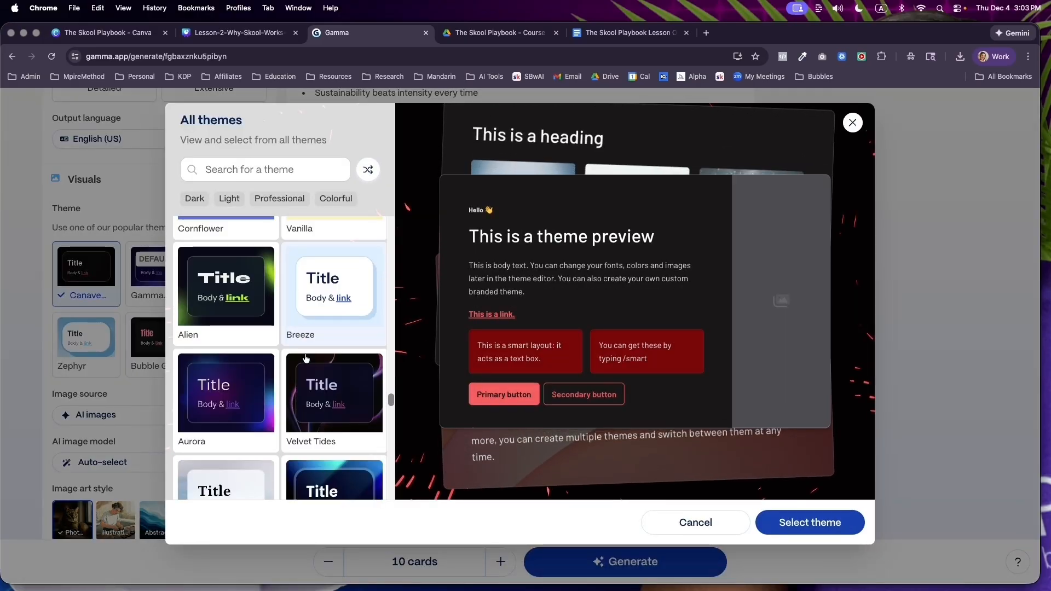
pyautogui.scroll(-8, 306, 358)
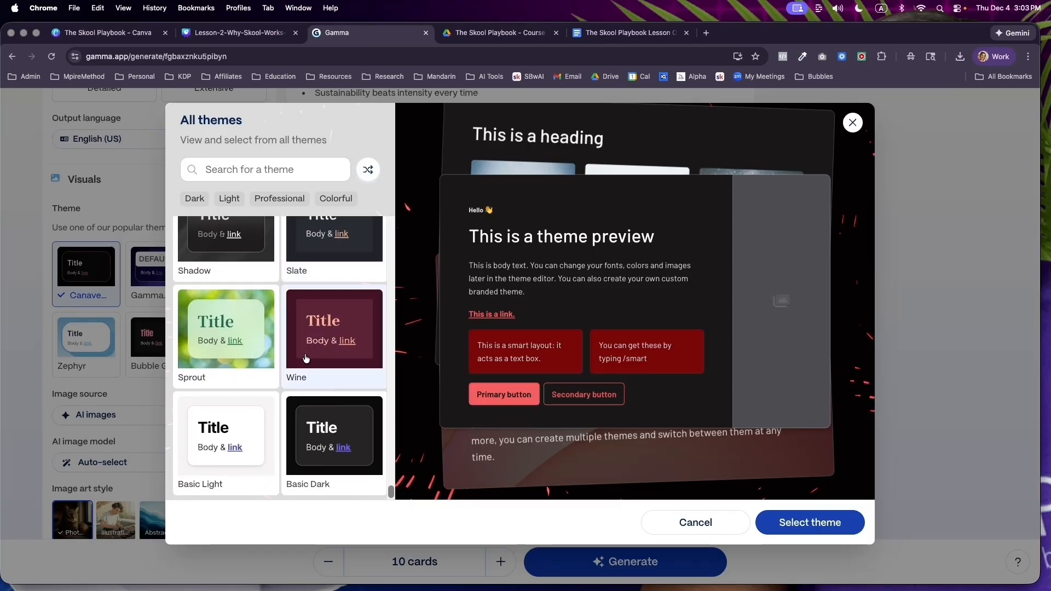
pyautogui.scroll(5, 306, 358)
pyautogui.scroll(5, 305, 353)
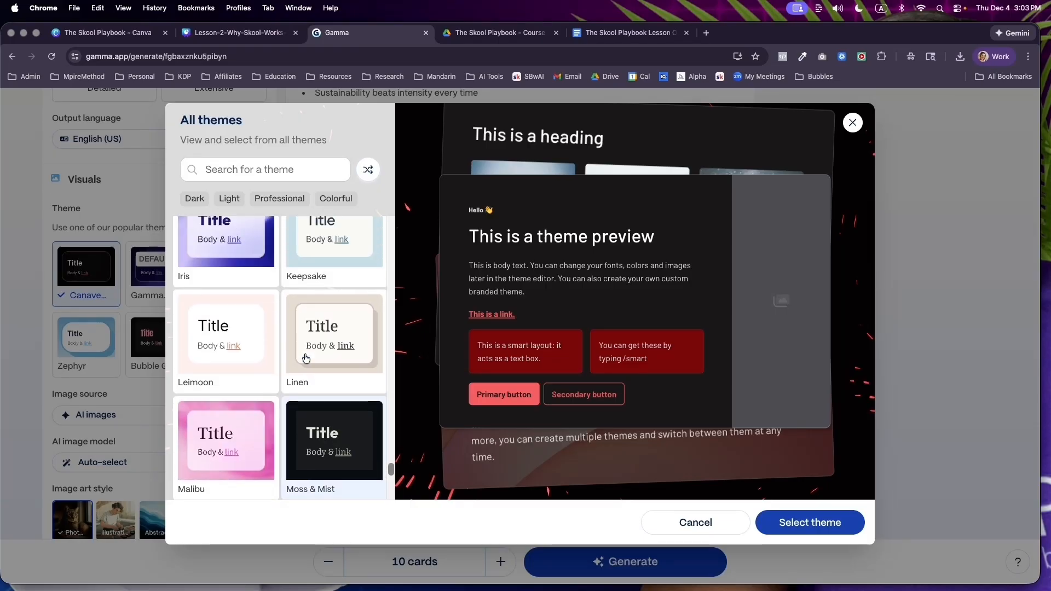
pyautogui.click(195, 198)
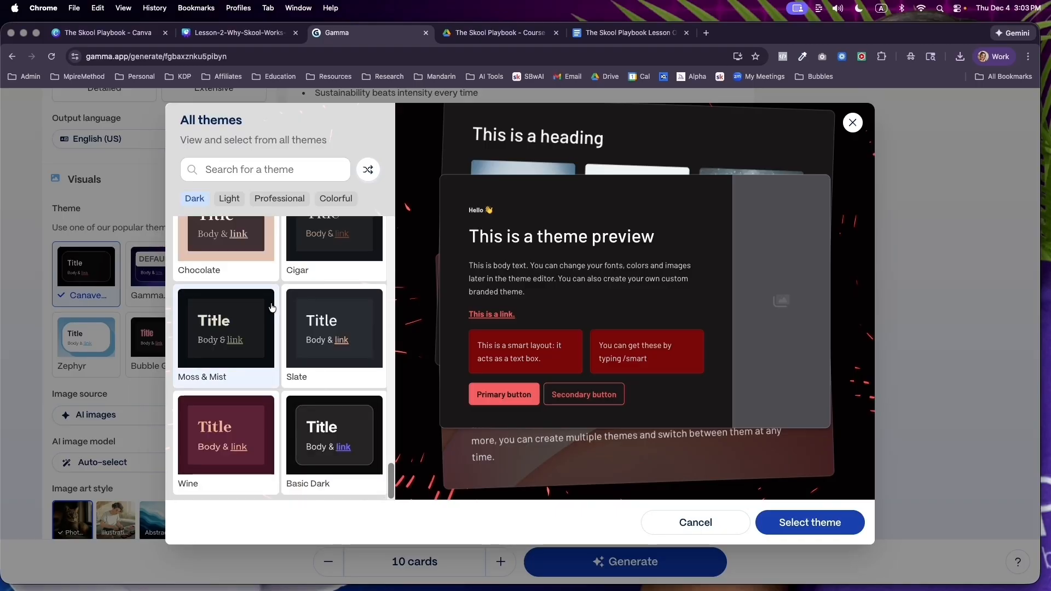
# - Preview several dark themes for comparison, including Gamma Dark, Bonan Hale, Blueberry and Founder
pyautogui.scroll(-5, 237, 340)
pyautogui.click(237, 340)
pyautogui.scroll(6, 317, 378)
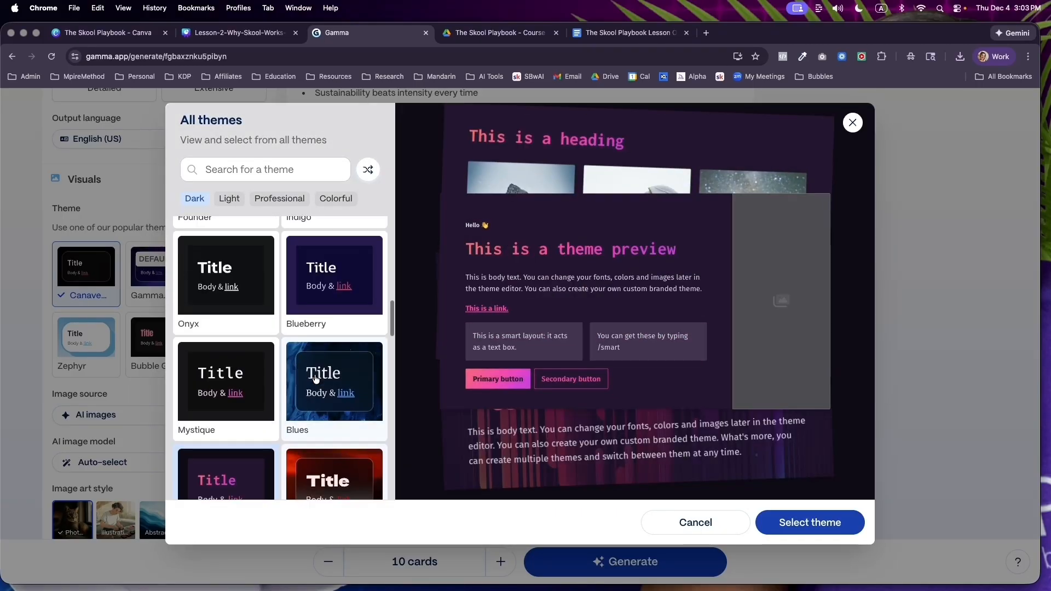
pyautogui.click(316, 420)
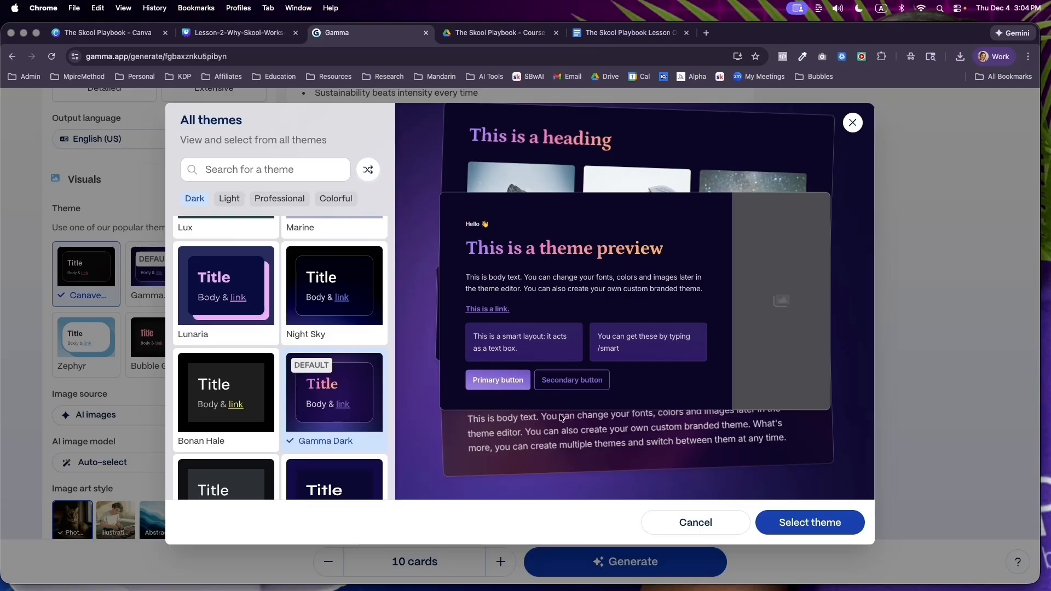
pyautogui.scroll(-2, 282, 367)
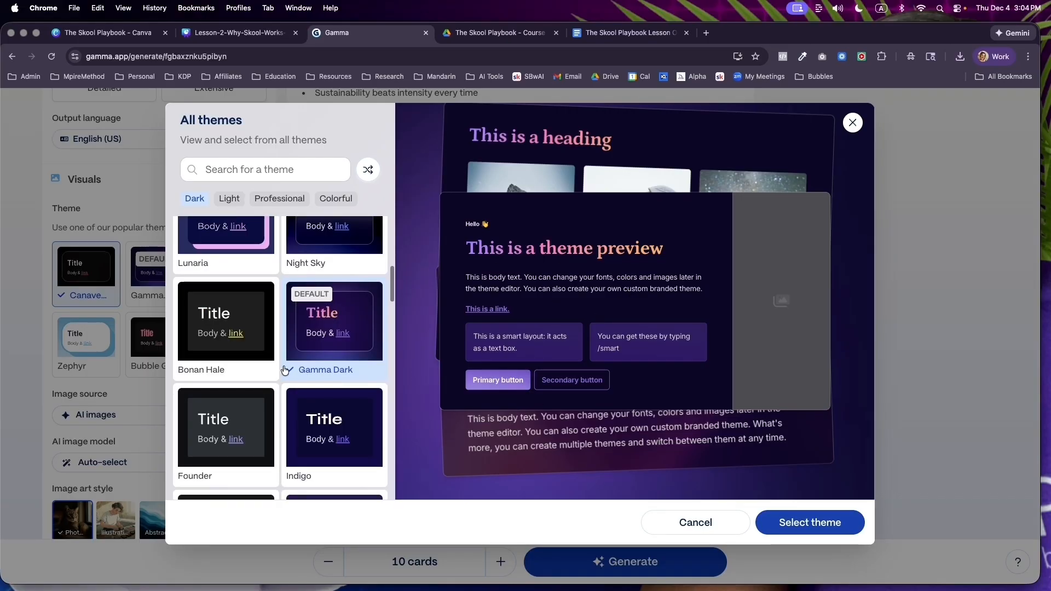
pyautogui.click(276, 369)
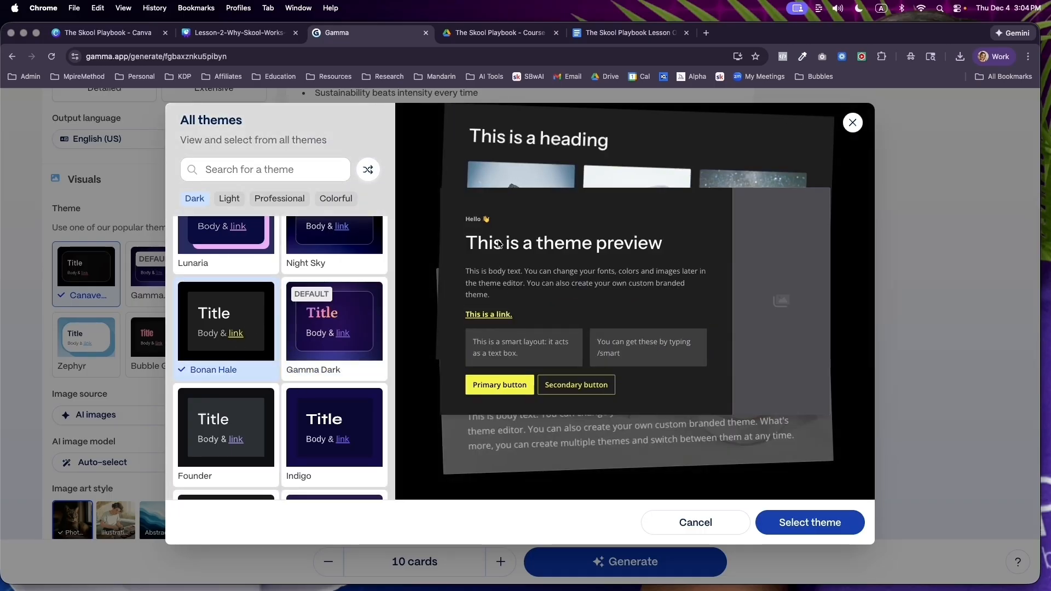
pyautogui.click(320, 317)
pyautogui.scroll(-1, 331, 389)
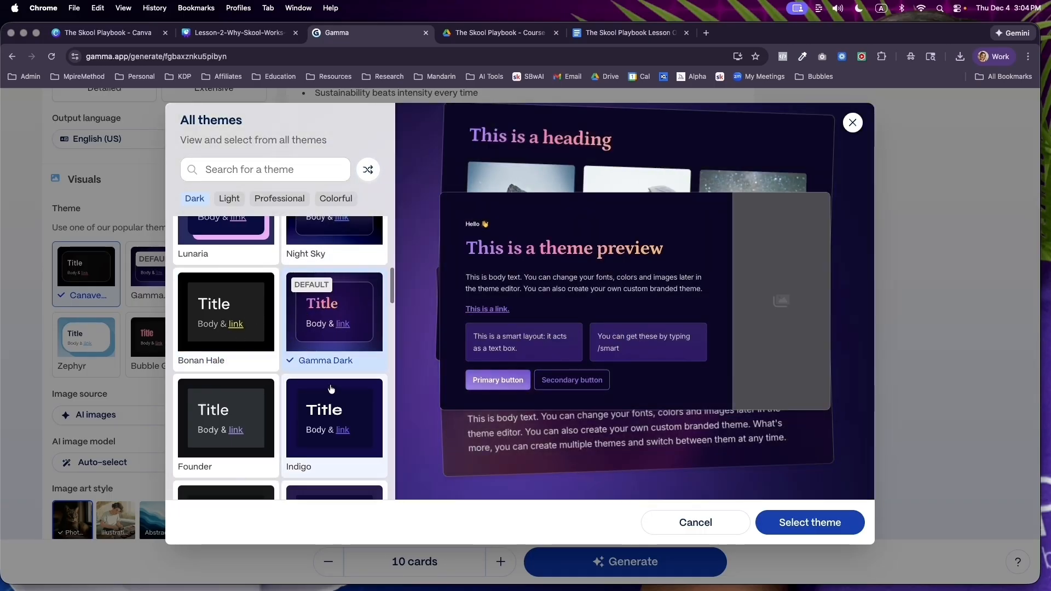
pyautogui.scroll(-2, 331, 389)
pyautogui.click(331, 378)
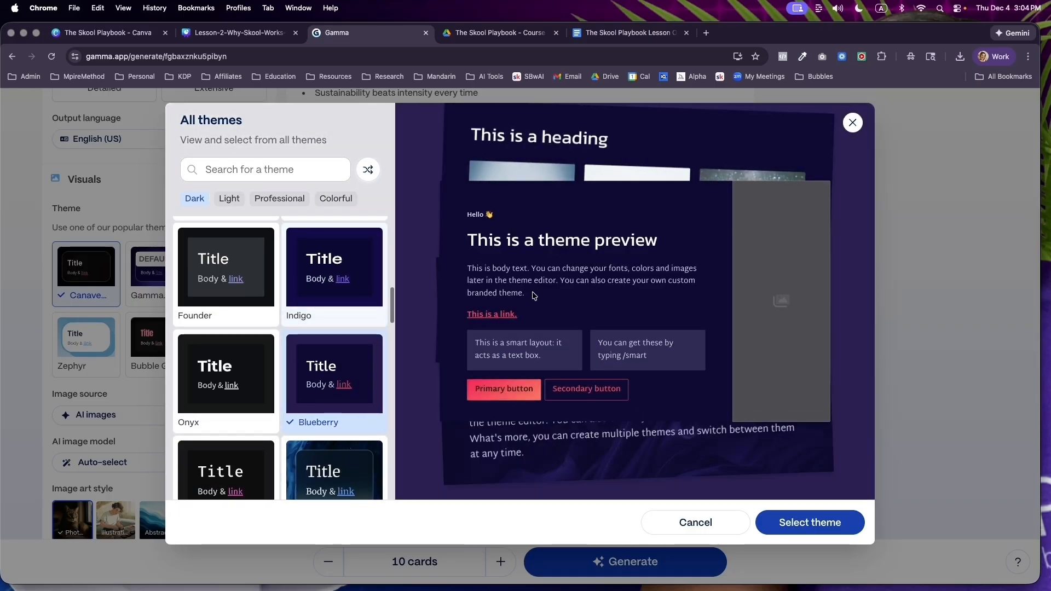
pyautogui.click(257, 295)
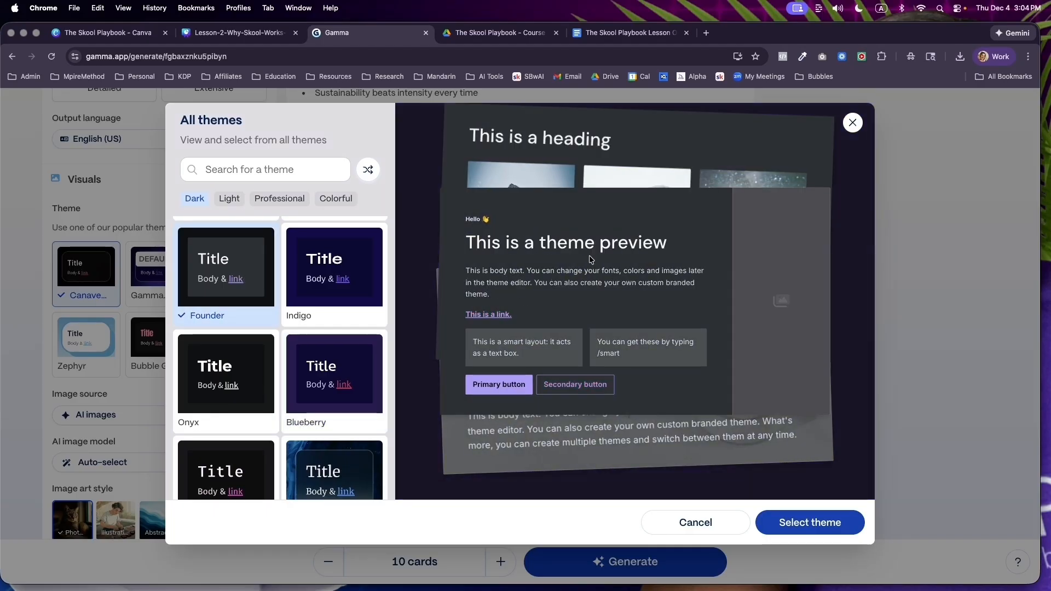
# - Choose Gamma Dark as the presentation's theme and apply it
pyautogui.scroll(3, 329, 356)
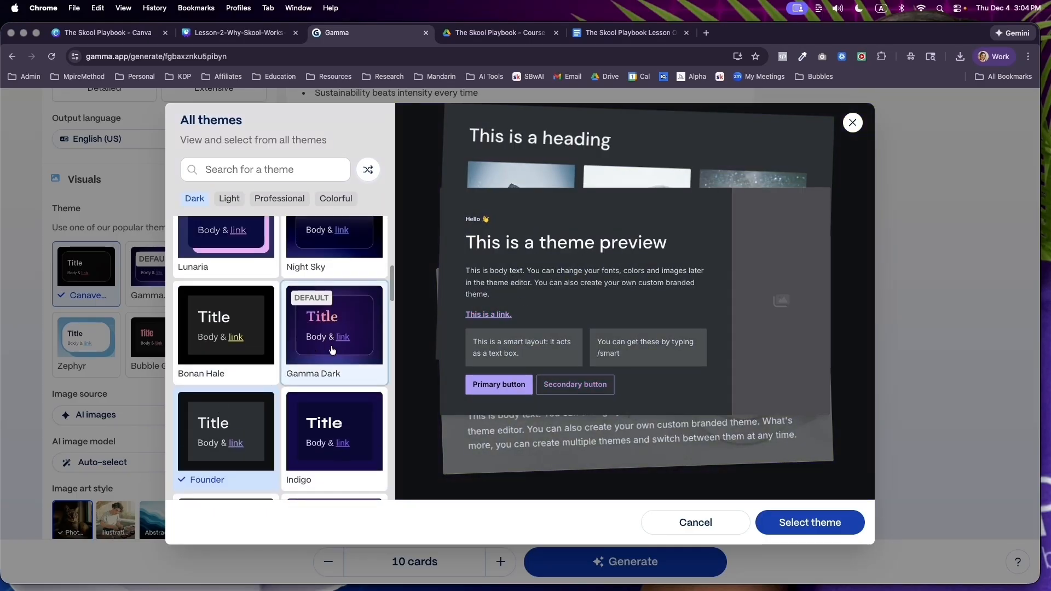
pyautogui.click(337, 329)
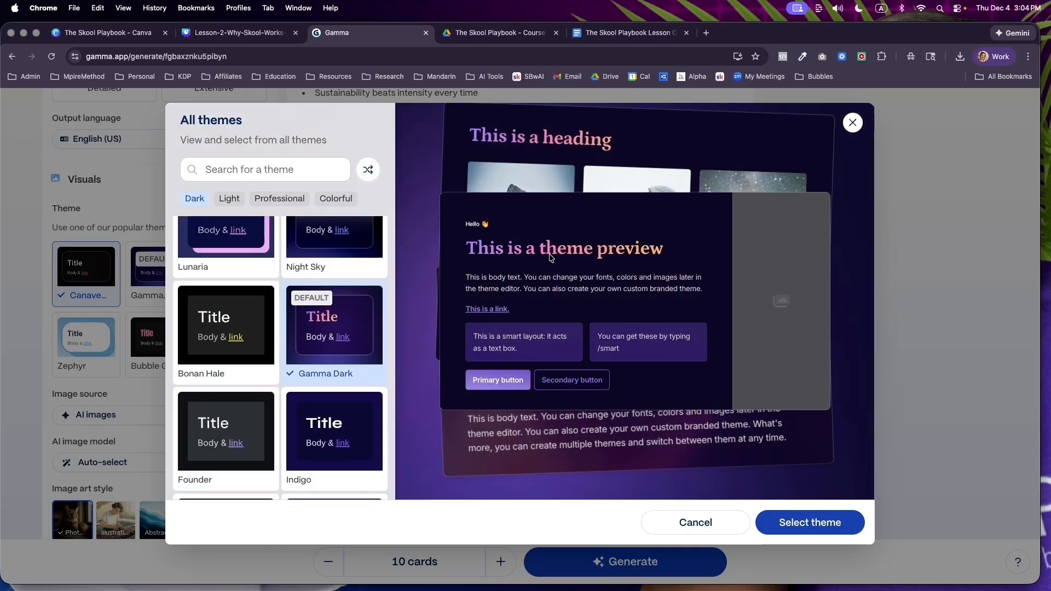
pyautogui.click(800, 524)
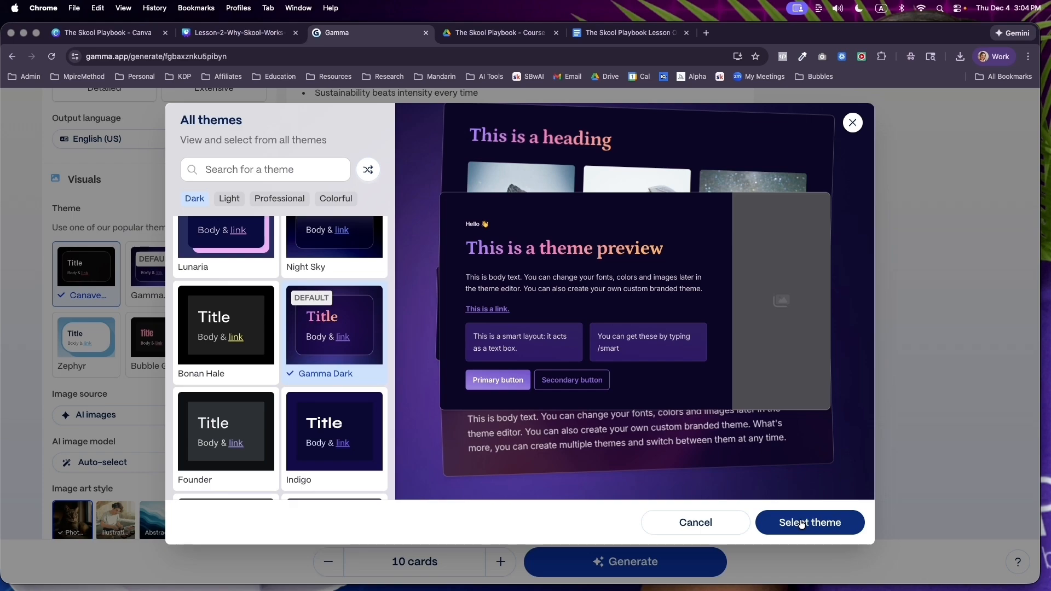
pyautogui.click(801, 524)
# - Add the suggested neon-lit keyword to the image style, leaving the art style as Photorealistic
pyautogui.scroll(-4, 144, 307)
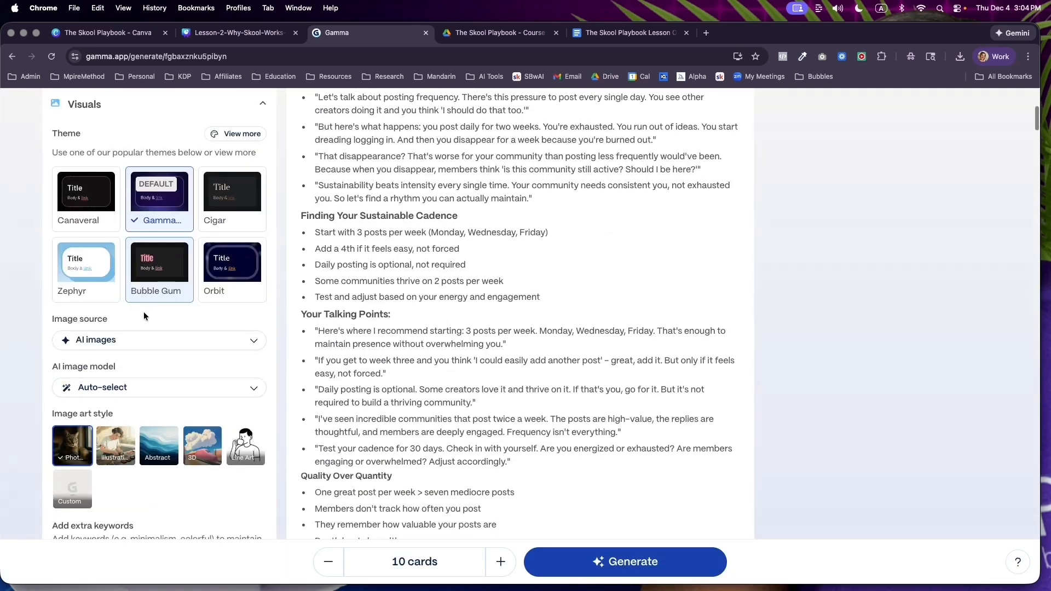
pyautogui.scroll(-2, 133, 251)
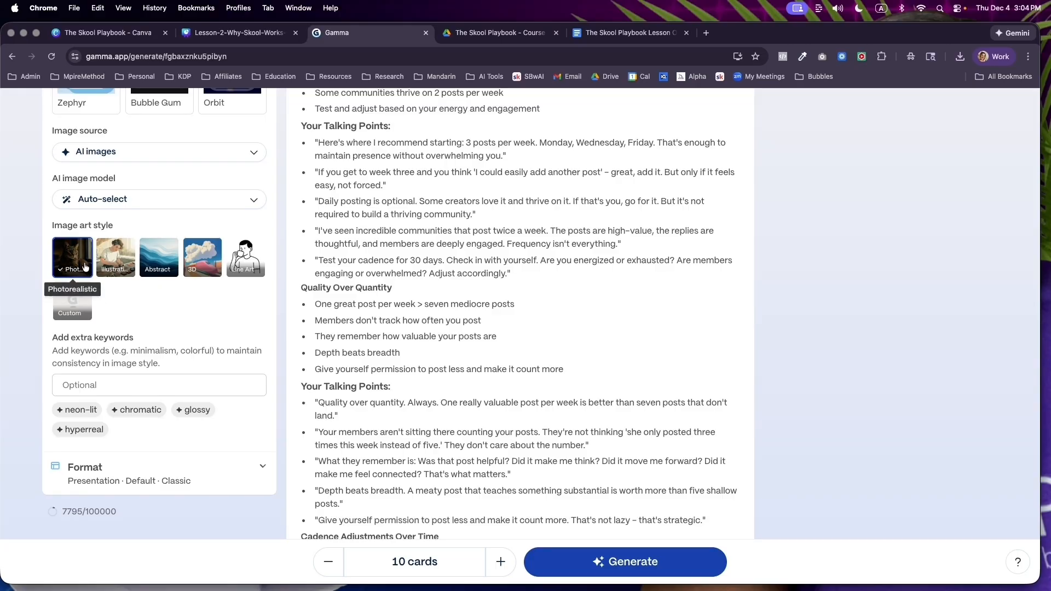
pyautogui.scroll(-2, 143, 350)
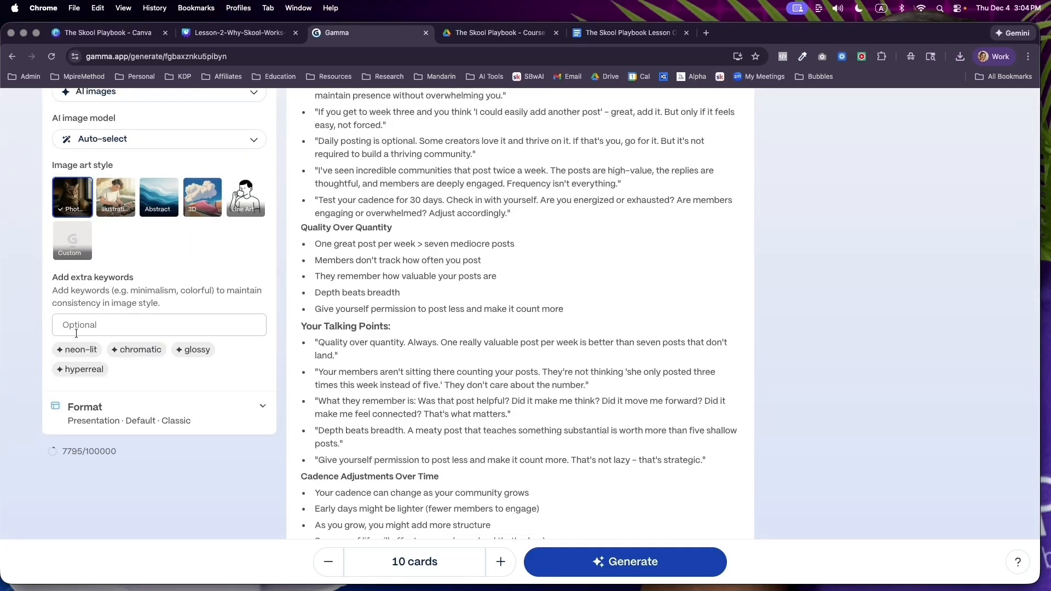
pyautogui.click(82, 352)
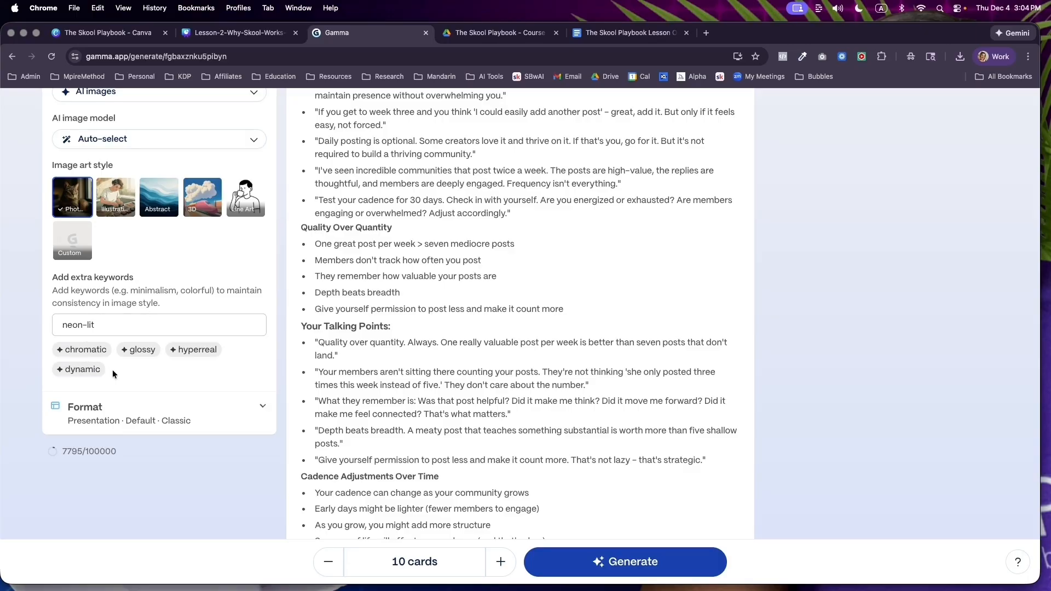
# - Expand the format settings and set the presentation's card size to Traditional
pyautogui.click(243, 420)
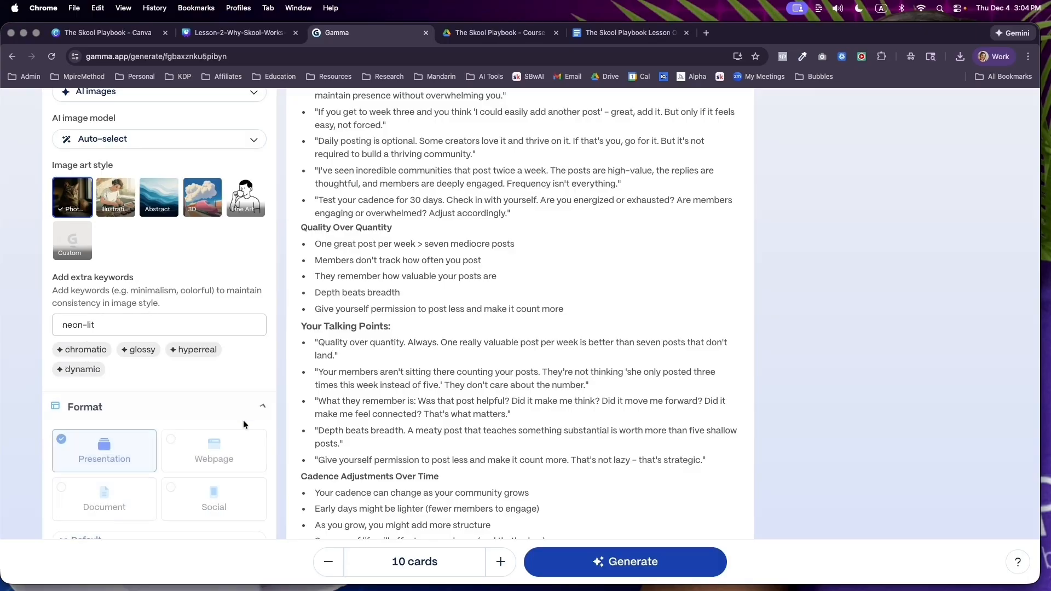
pyautogui.scroll(-5, 114, 450)
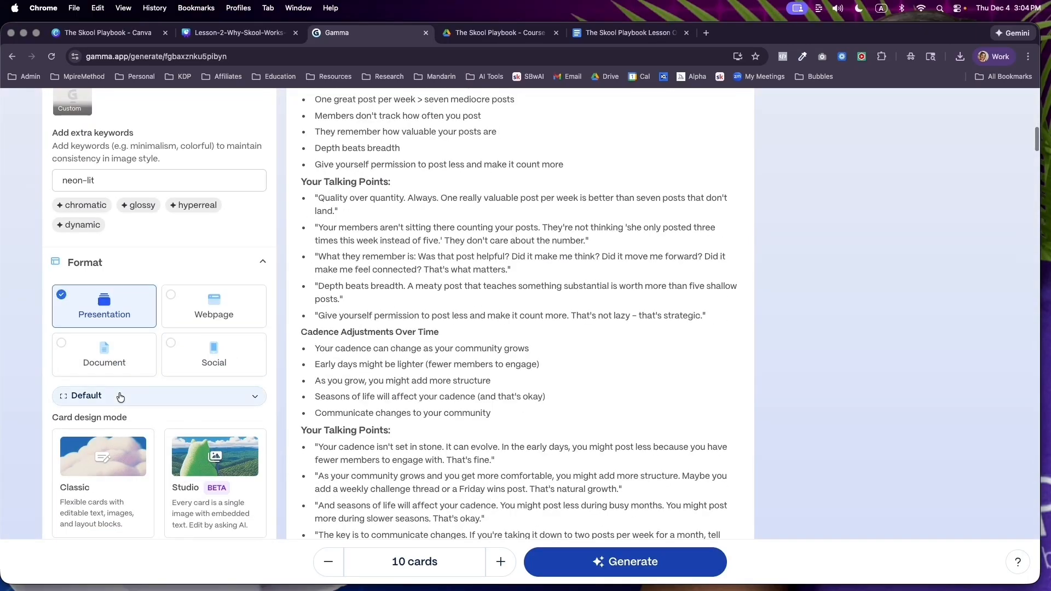
pyautogui.click(120, 397)
pyautogui.click(127, 468)
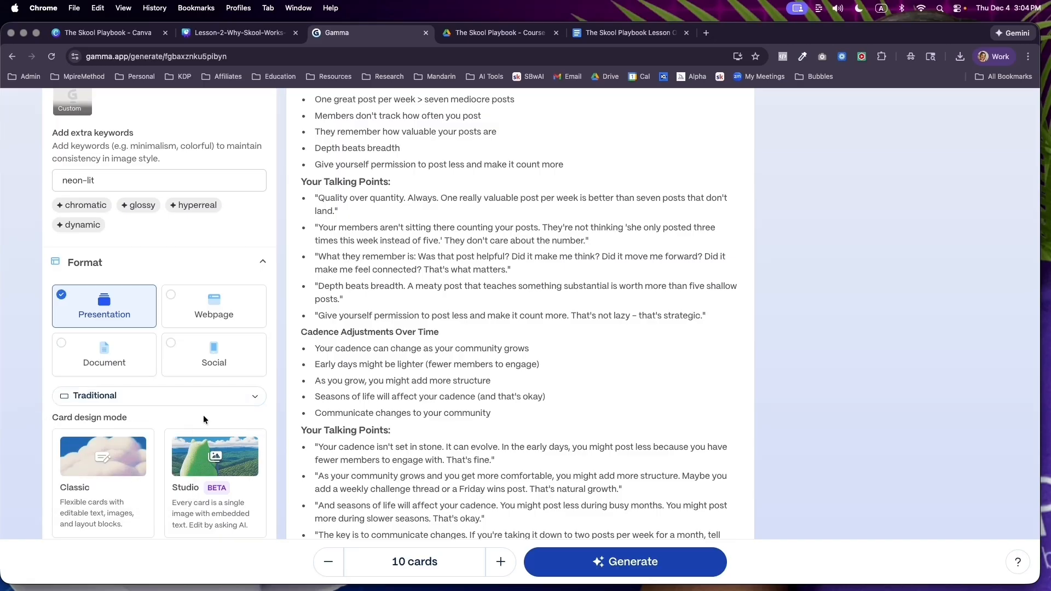
# - Keep the card count at 10 and generate the presentation
pyautogui.scroll(-4, 209, 414)
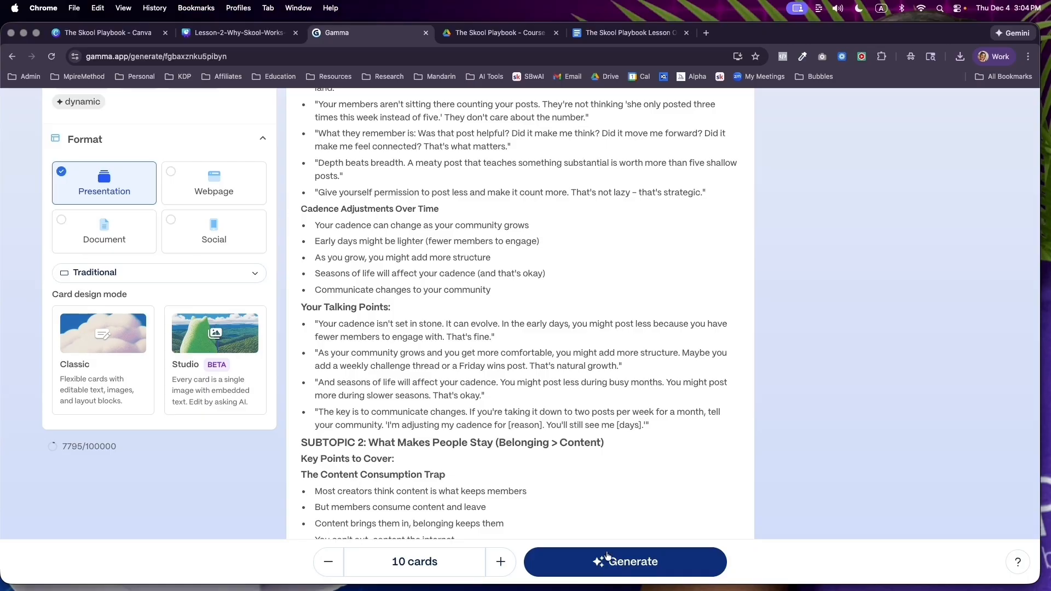
pyautogui.scroll(-7, 607, 555)
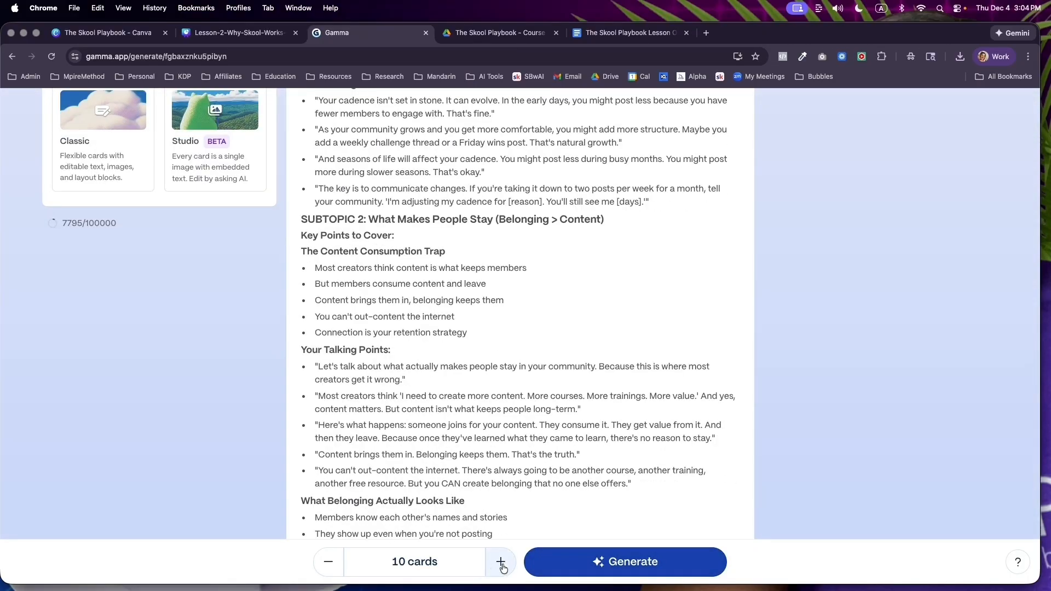
pyautogui.click(501, 564)
pyautogui.click(335, 563)
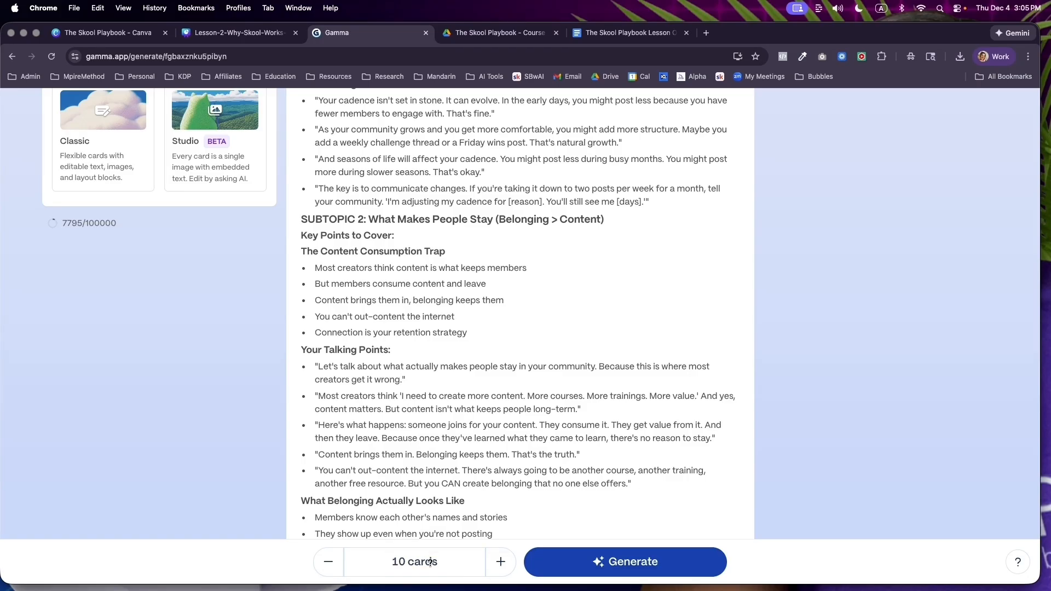
pyautogui.click(600, 564)
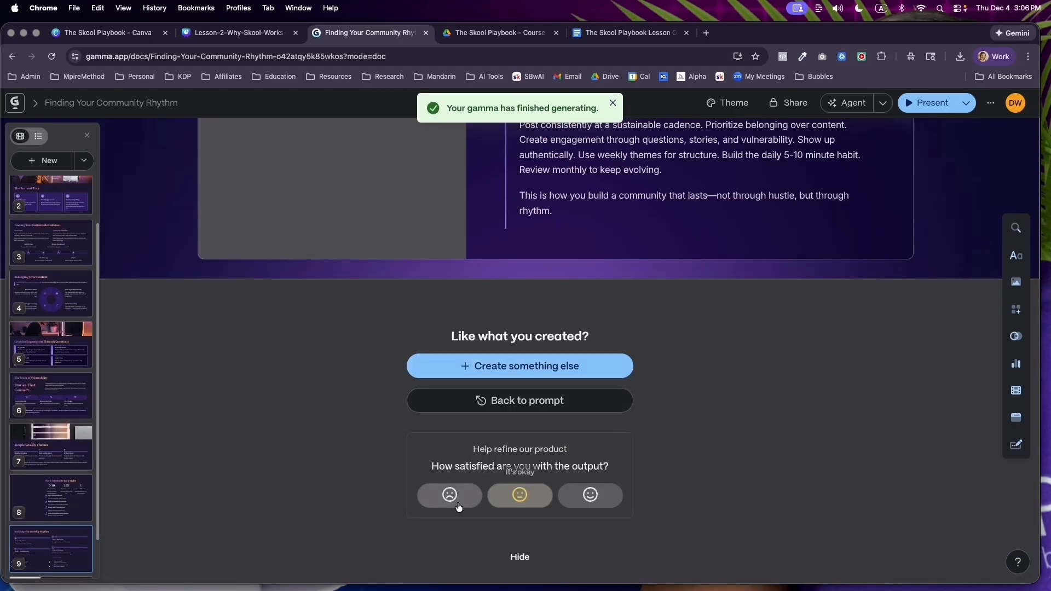
# - Give the generated output the happy-face rating and hide the feedback section
pyautogui.click(591, 495)
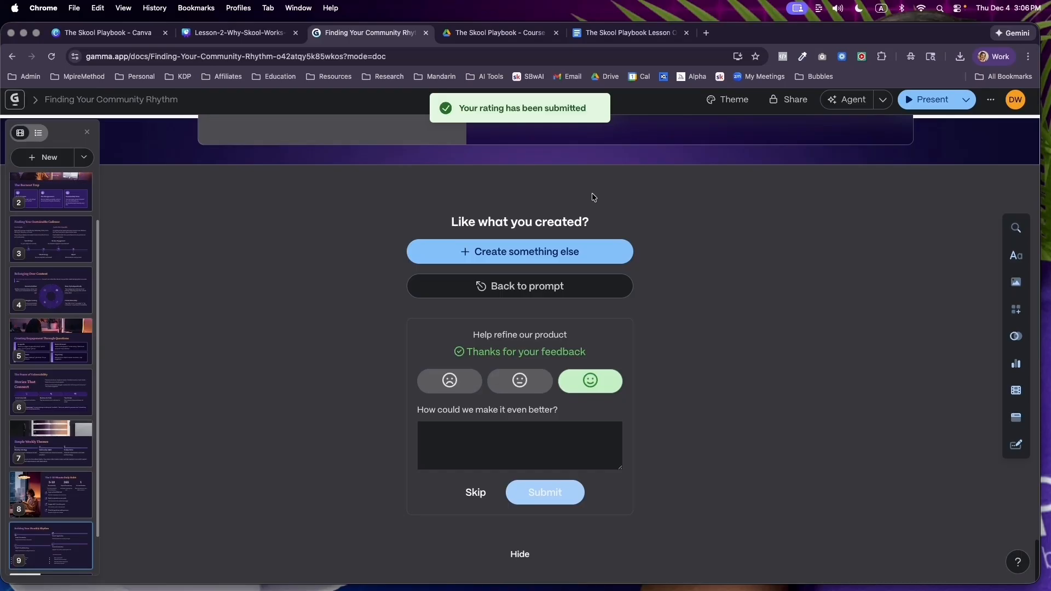
pyautogui.click(520, 554)
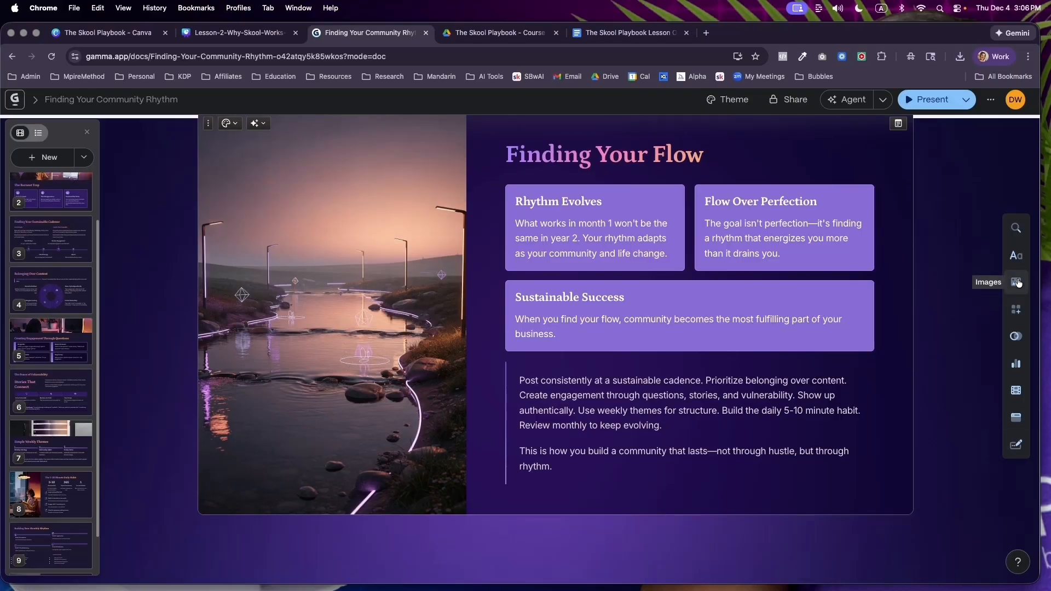
# - Export all cards of the generated presentation to PowerPoint, then close the share window and the export notification
pyautogui.click(348, 298)
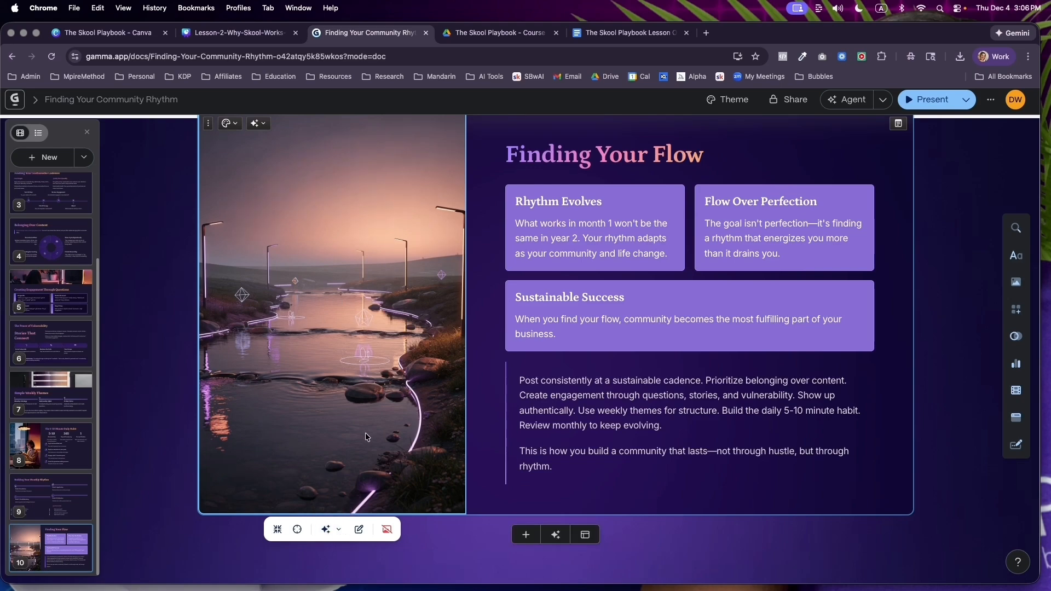
pyautogui.scroll(5, 373, 408)
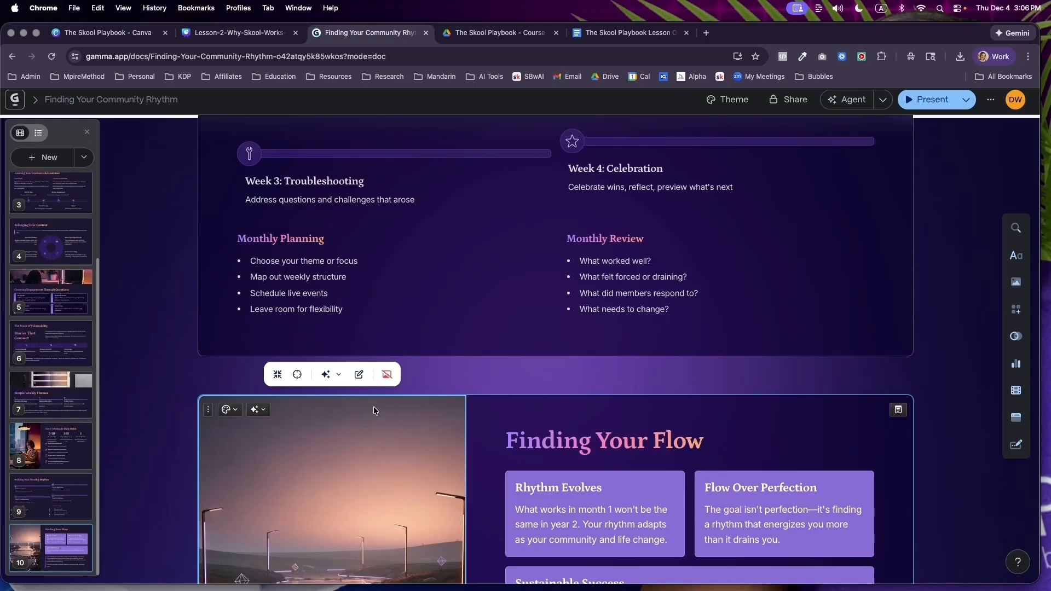
pyautogui.scroll(15, 433, 383)
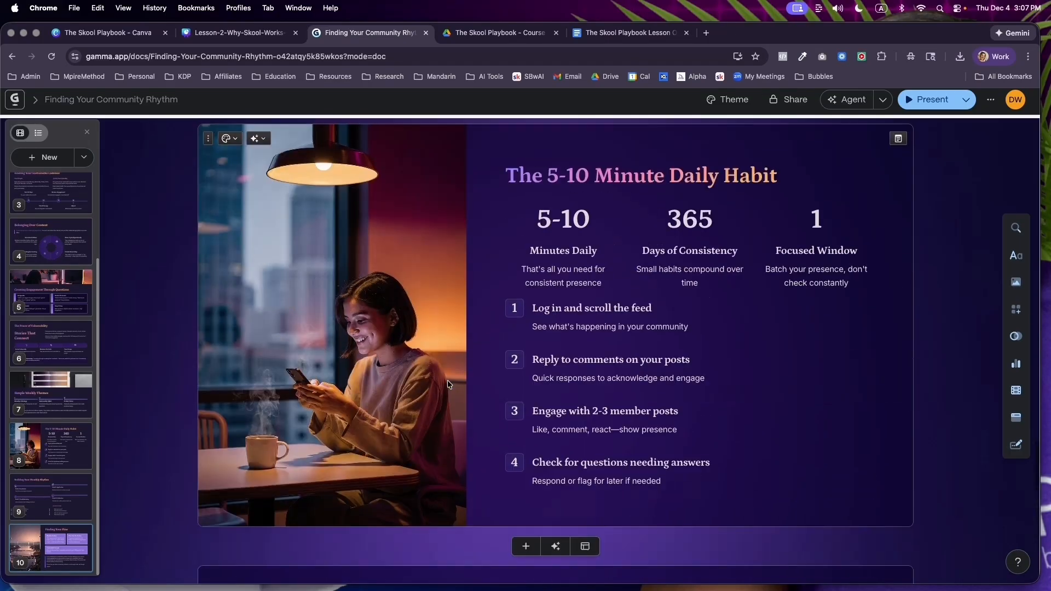
pyautogui.scroll(20, 448, 383)
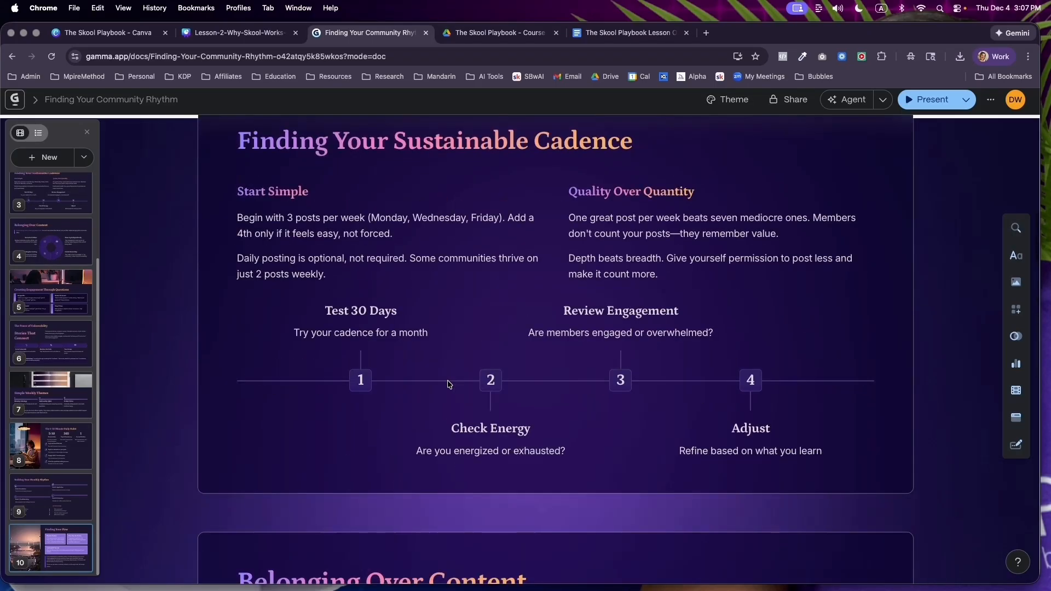
pyautogui.scroll(10, 448, 383)
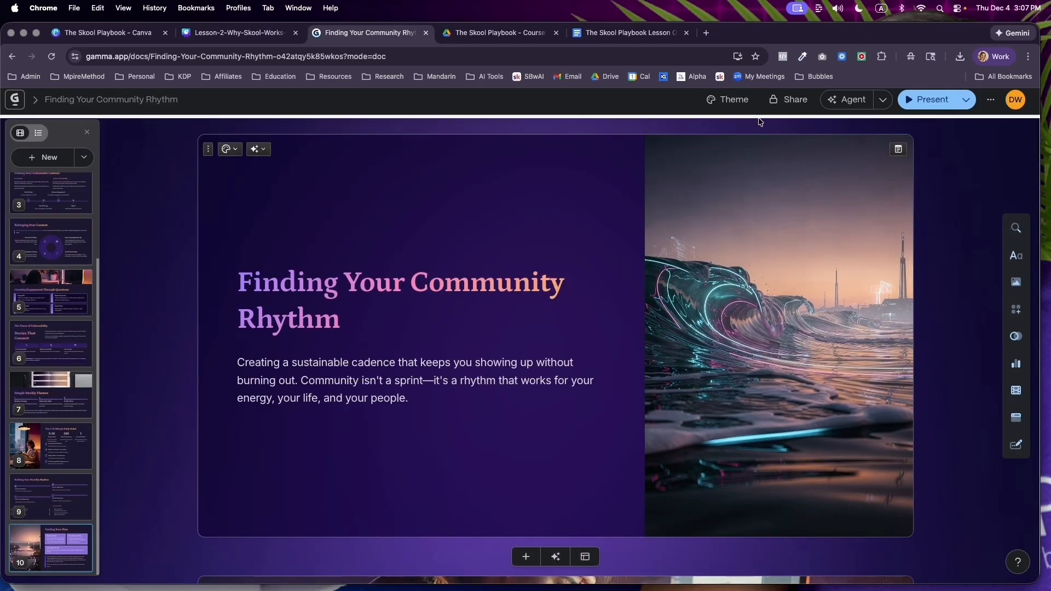
pyautogui.click(788, 101)
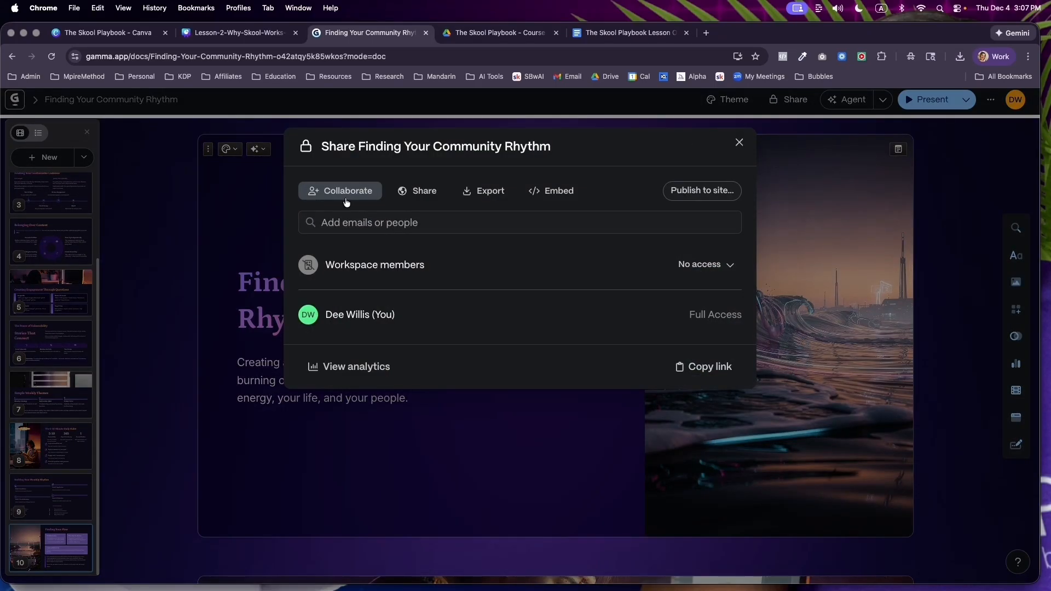
pyautogui.click(485, 201)
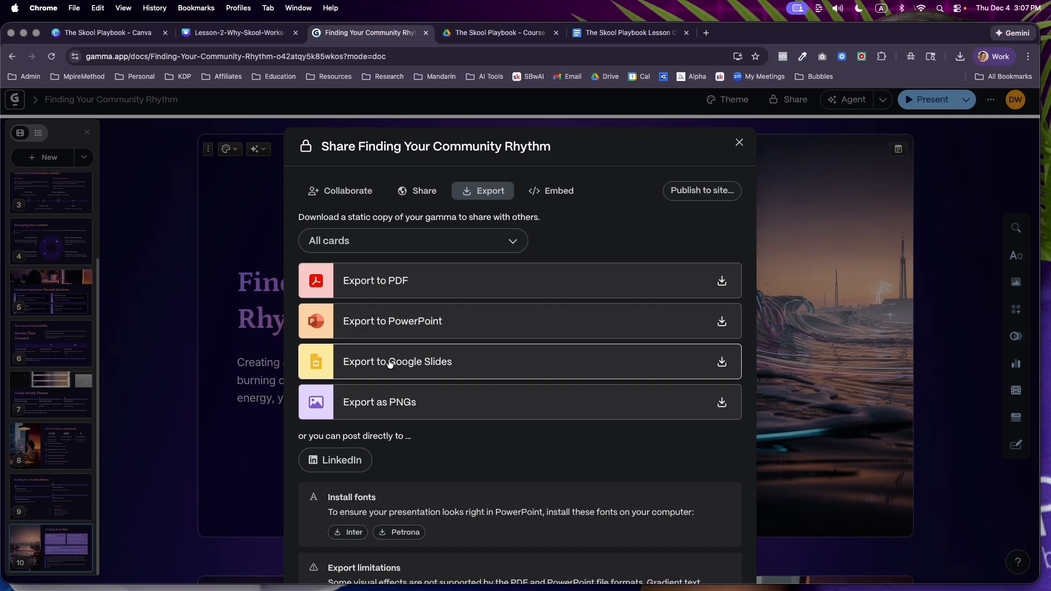
pyautogui.click(404, 322)
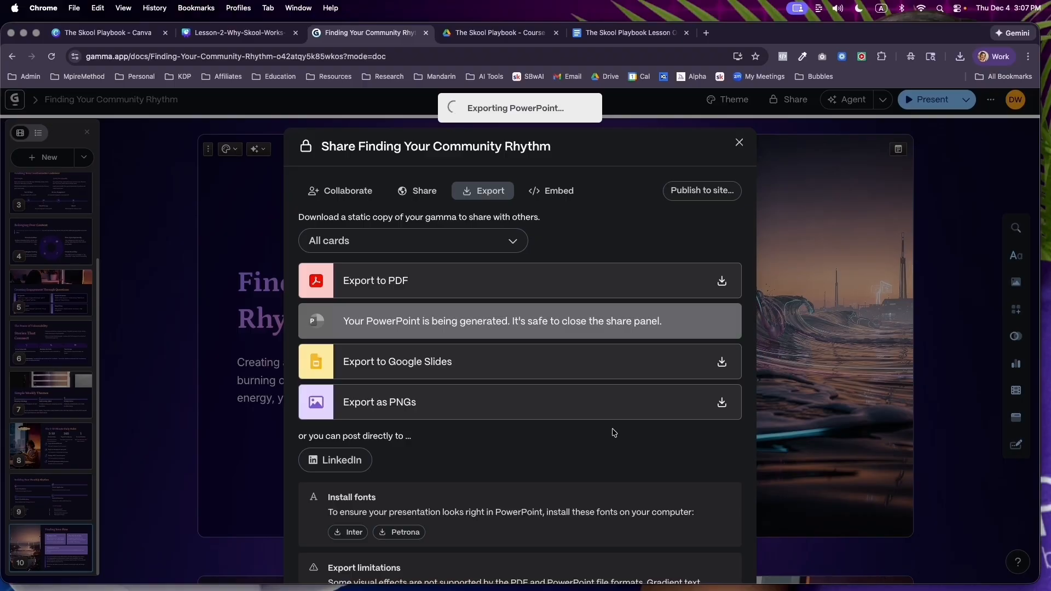
pyautogui.click(740, 142)
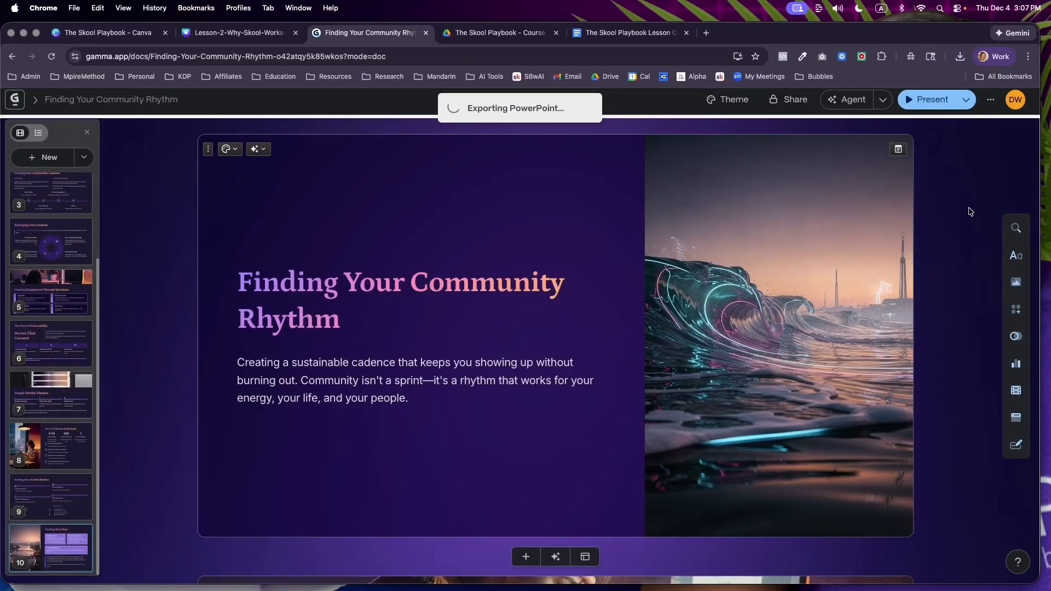
pyautogui.click(663, 104)
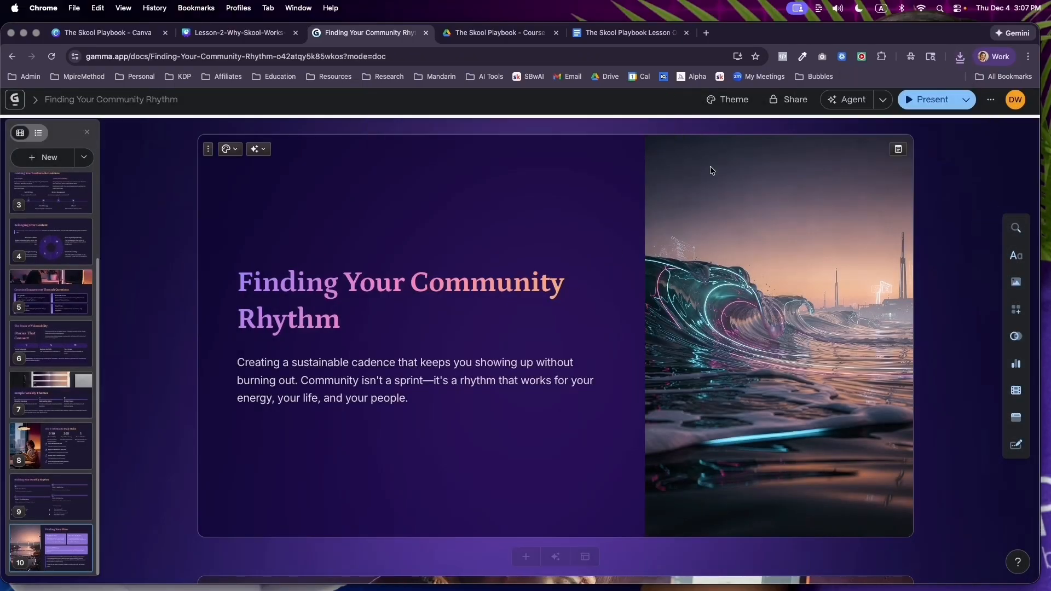
# - In the page setup, set the base font size to L and enable card backdrops
pyautogui.click(992, 102)
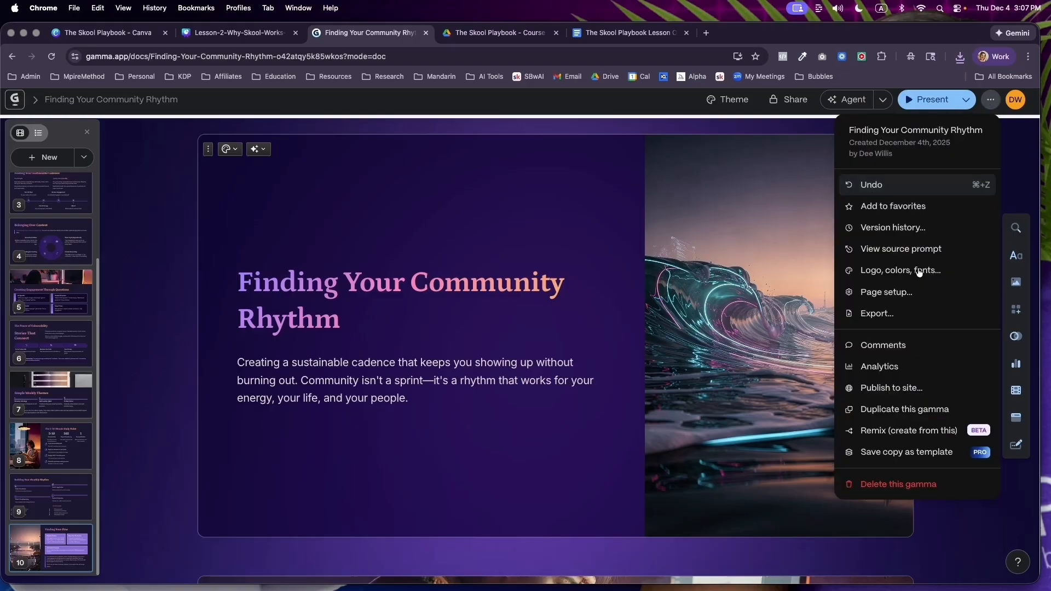
pyautogui.click(900, 292)
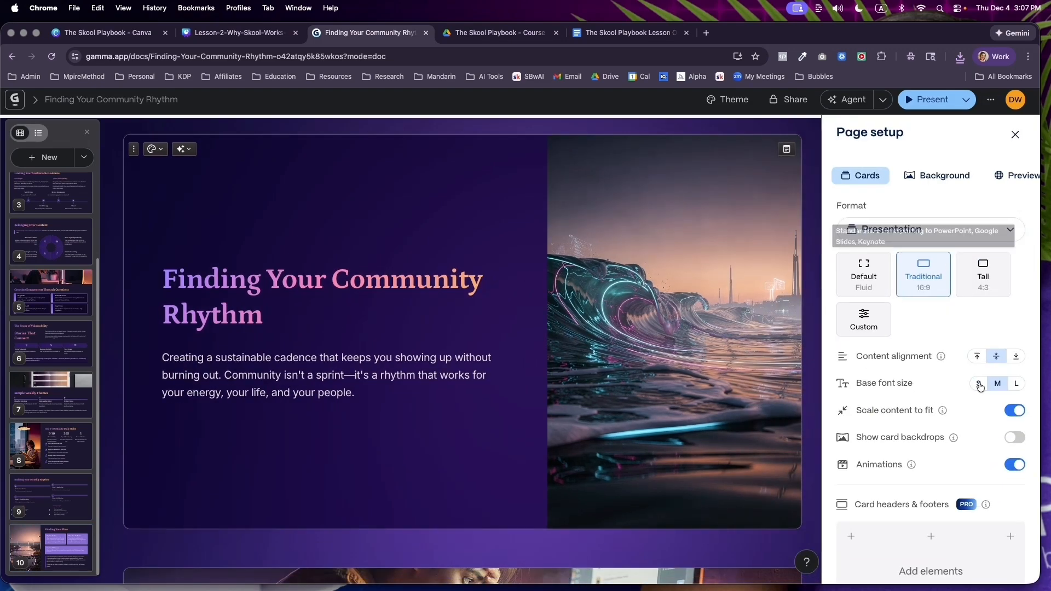
pyautogui.click(1016, 383)
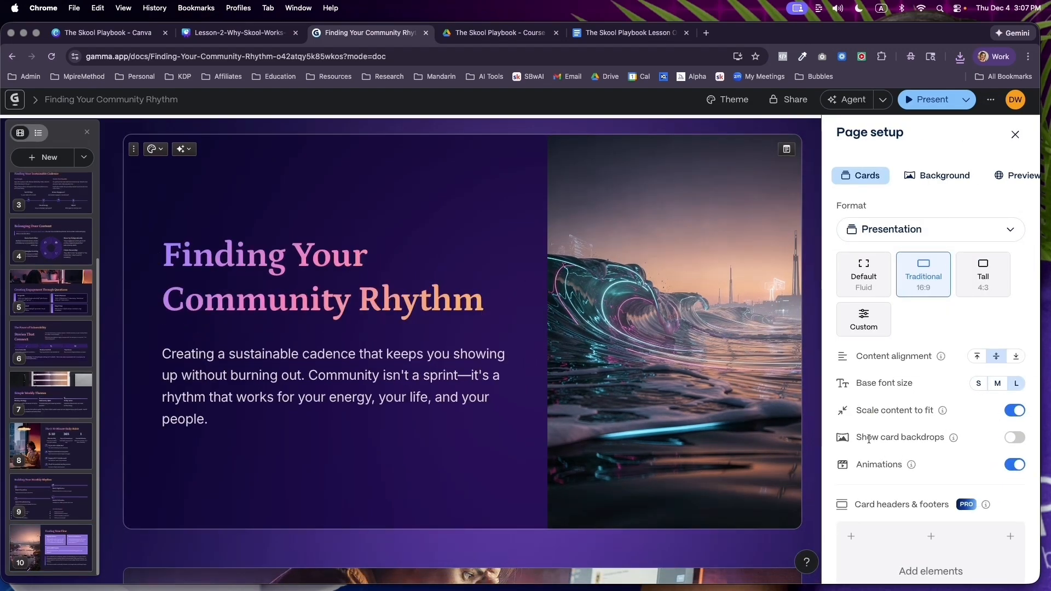
pyautogui.click(1015, 437)
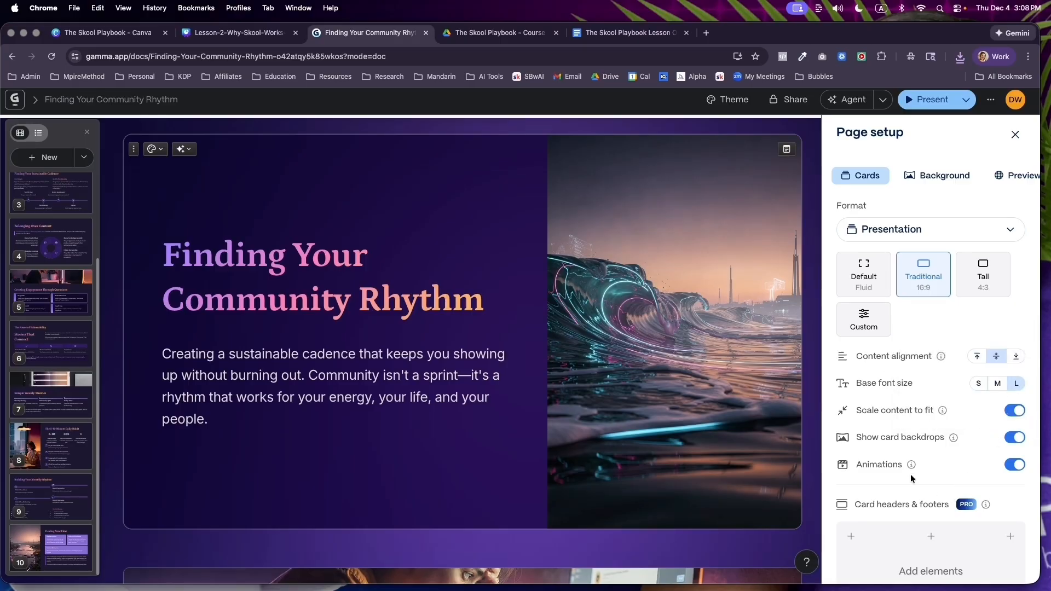
# - Set the page background to the uploaded image "The Skool Playbook Background .png" from the Downloads folder
pyautogui.click(931, 188)
pyautogui.click(986, 219)
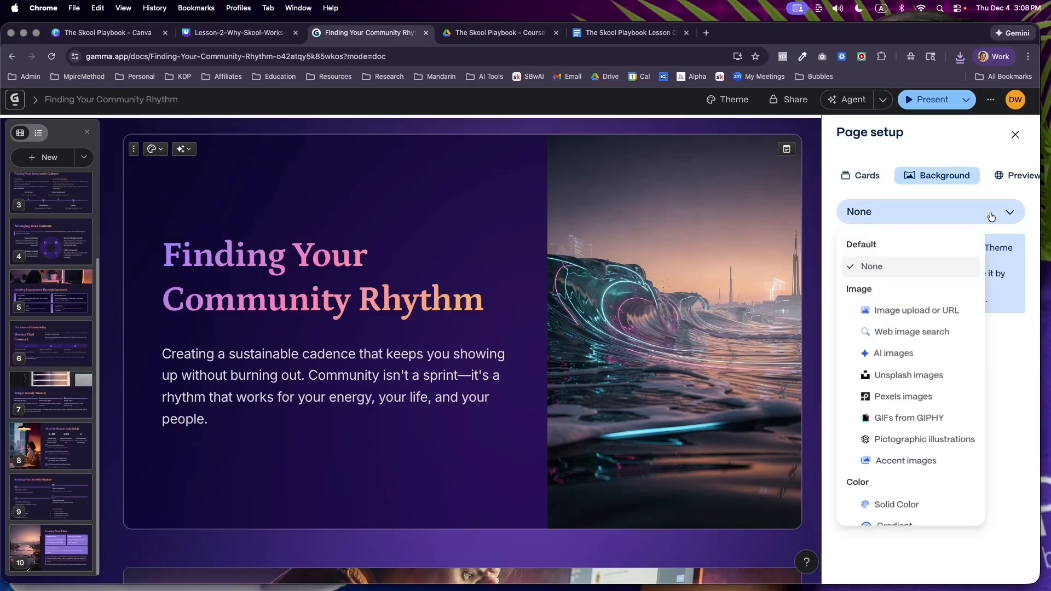
pyautogui.click(899, 317)
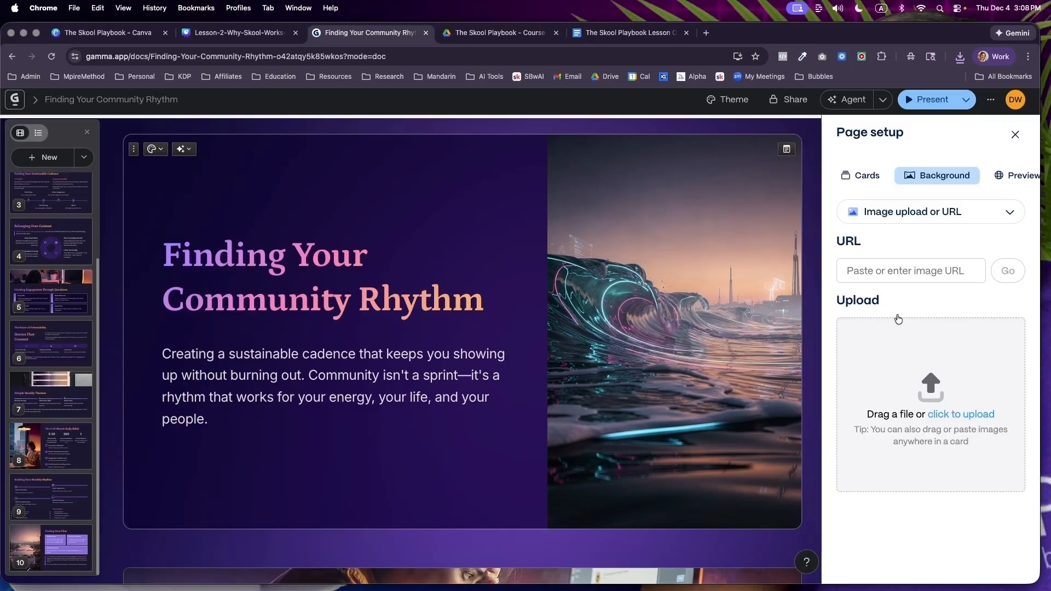
pyautogui.click(939, 271)
pyautogui.click(934, 410)
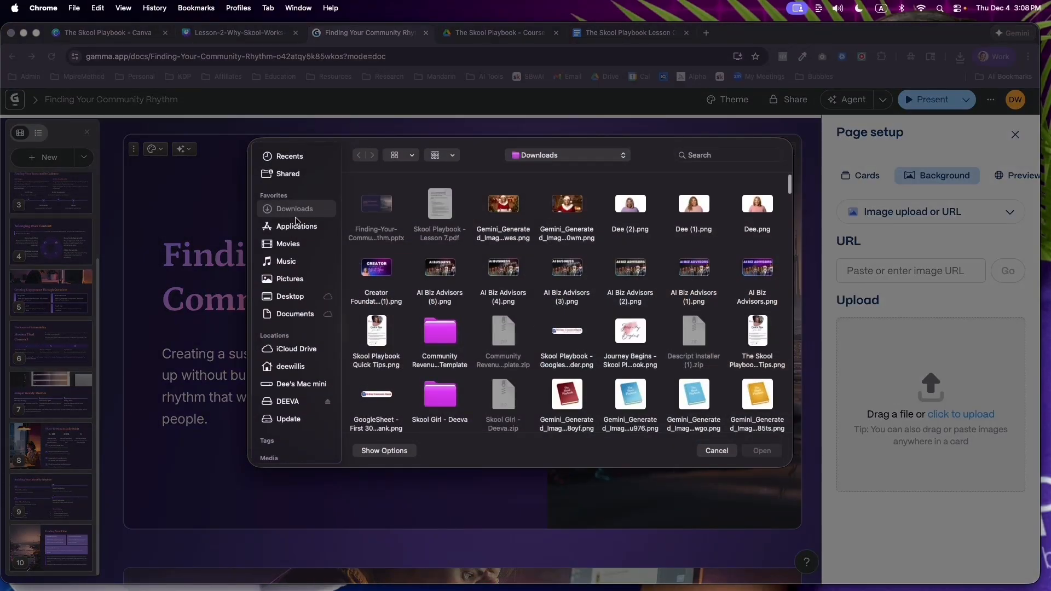
pyautogui.scroll(-5, 545, 329)
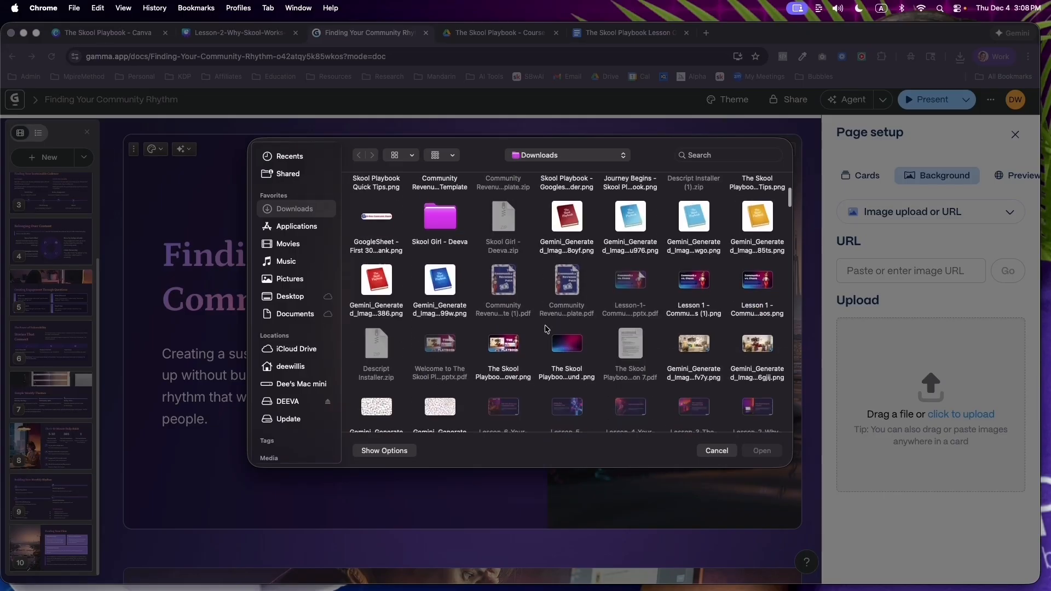
pyautogui.click(571, 354)
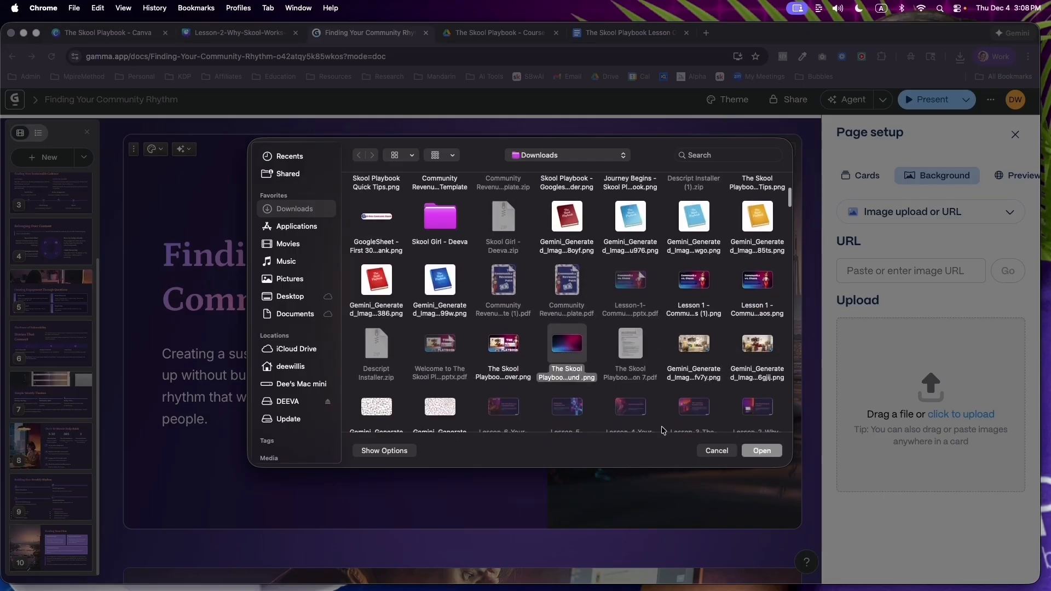
pyautogui.click(763, 451)
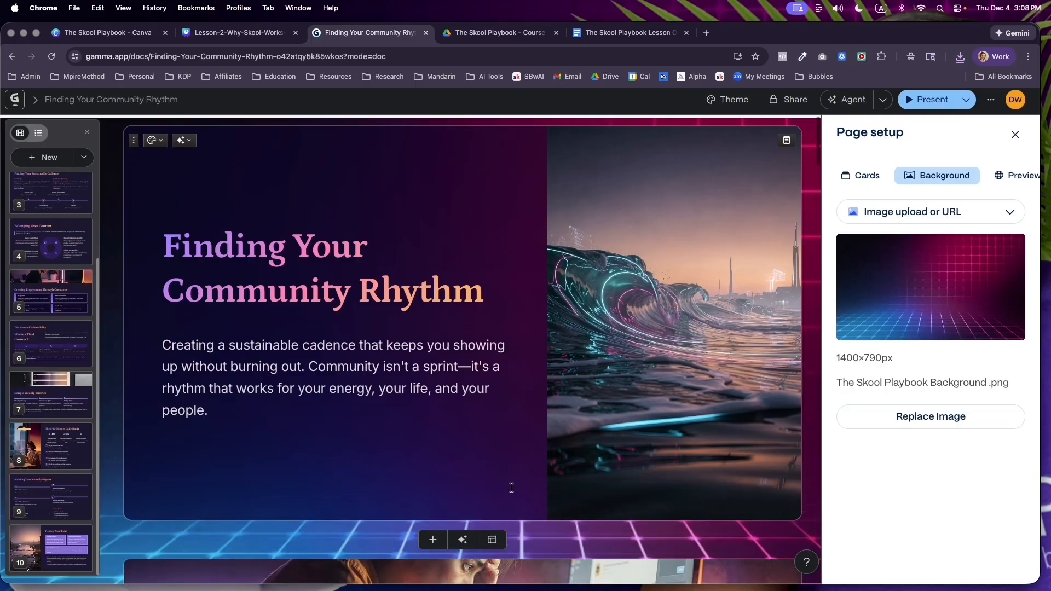
# - Examine the cards against the new background and check the card settings, then close the page setup
pyautogui.scroll(-5, 512, 488)
pyautogui.scroll(-20, 510, 488)
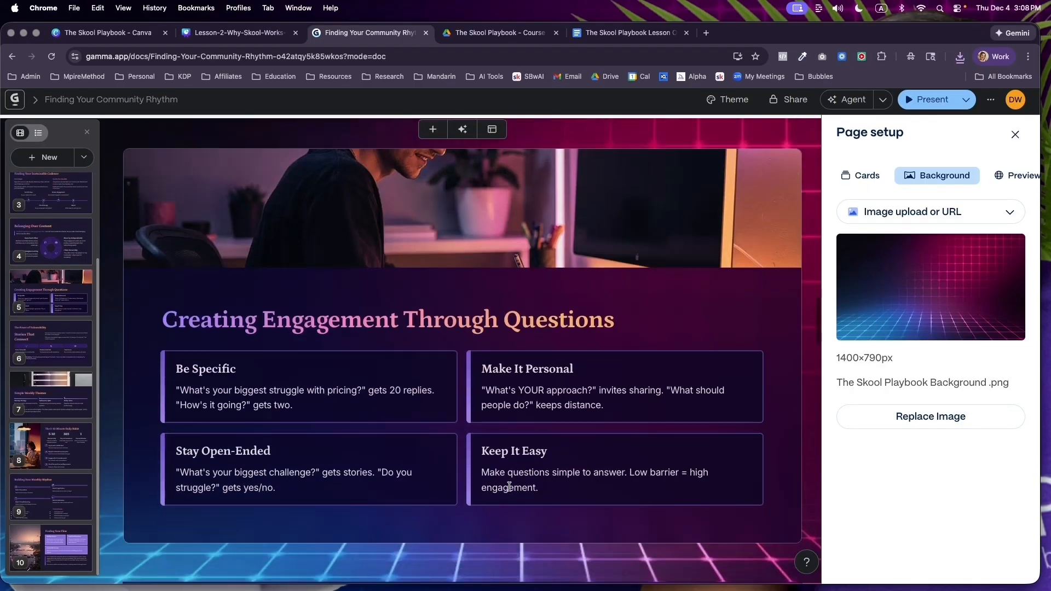
pyautogui.scroll(-12, 509, 487)
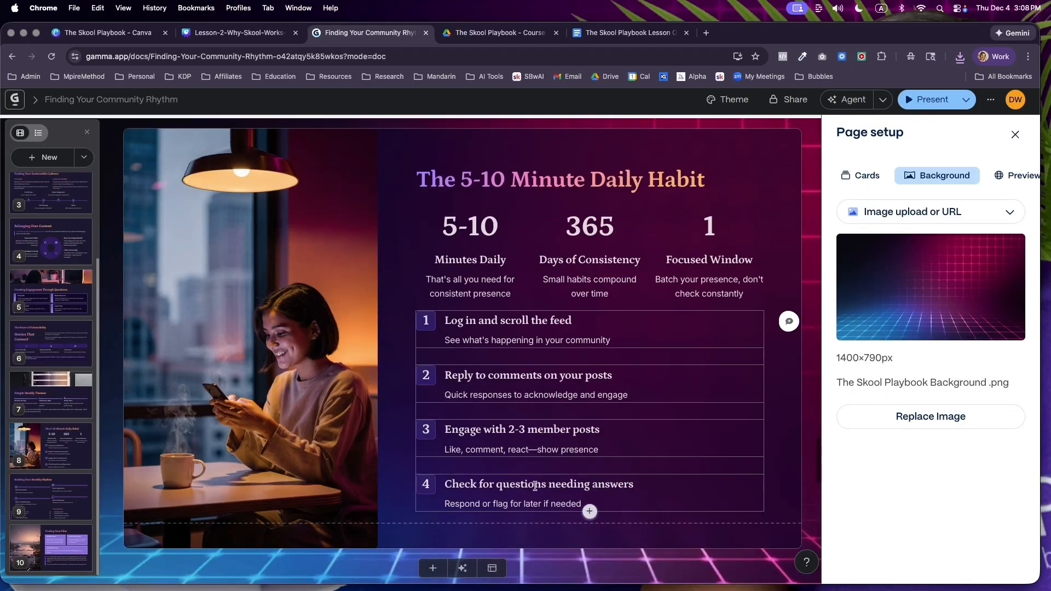
pyautogui.click(863, 175)
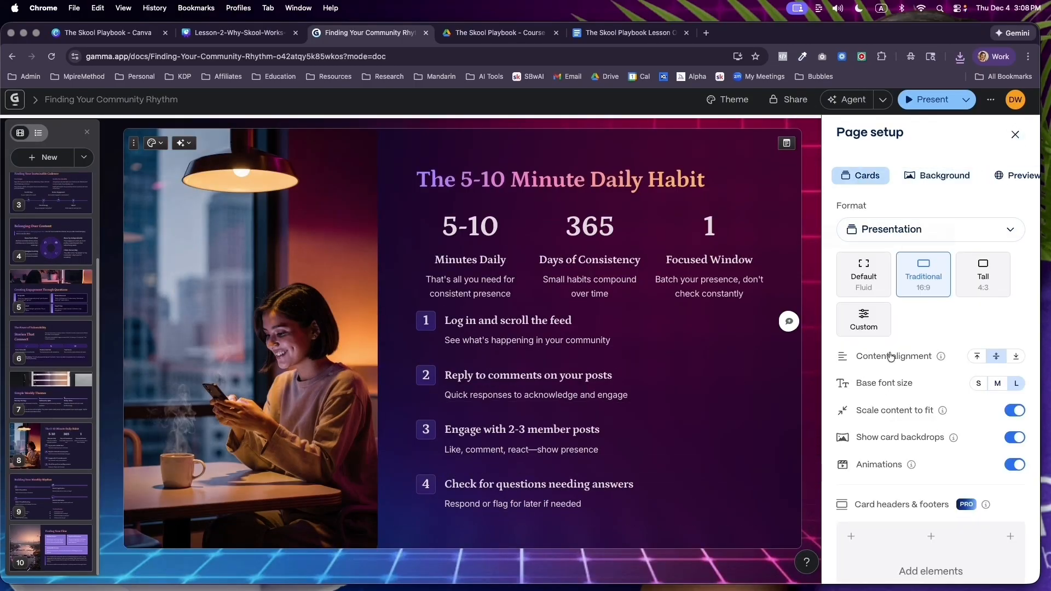
pyautogui.scroll(-2, 920, 394)
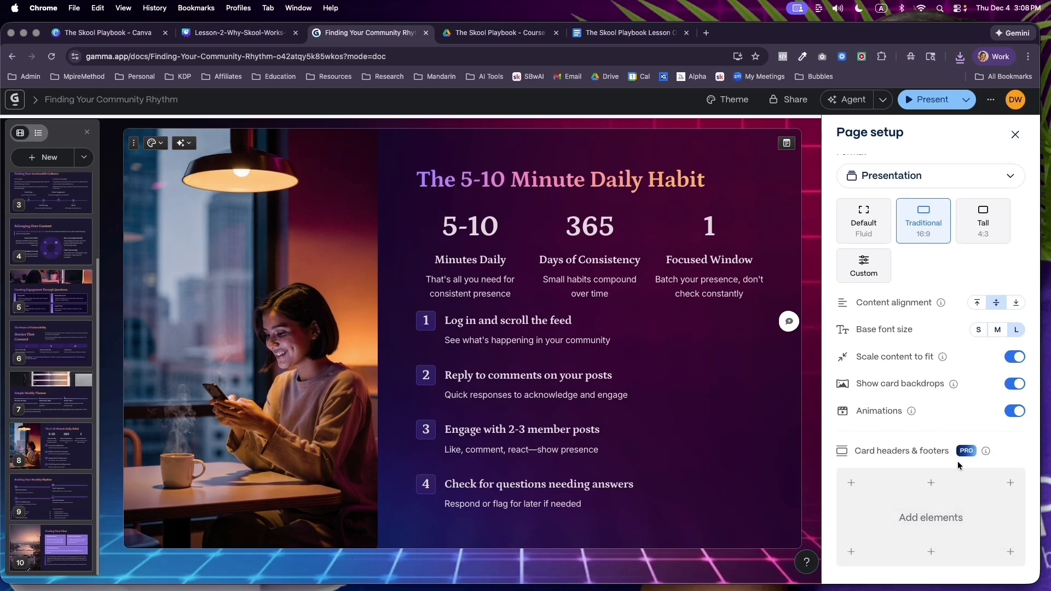
pyautogui.click(1018, 133)
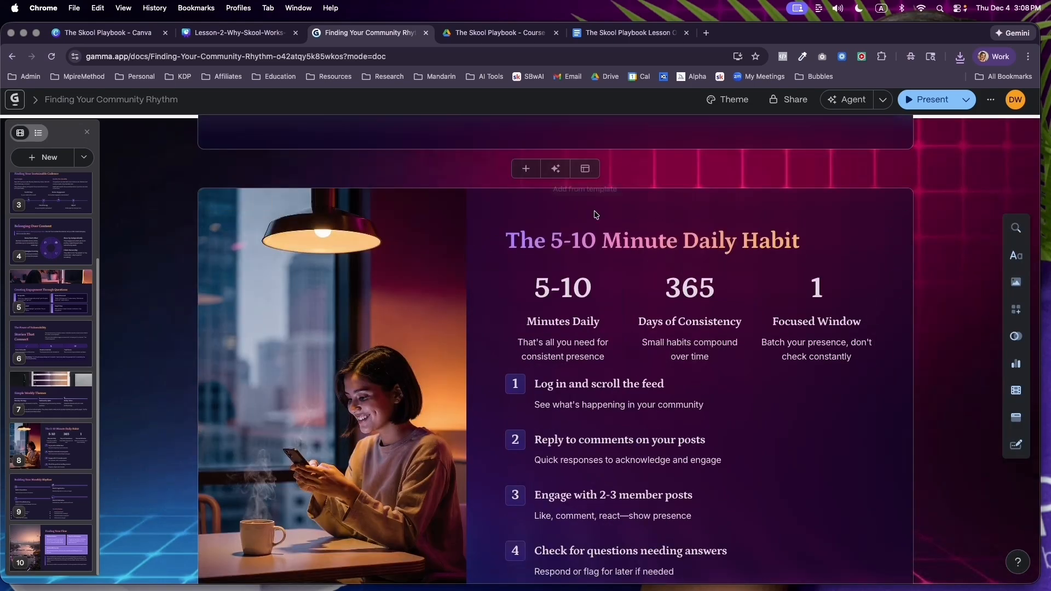
pyautogui.scroll(20, 596, 215)
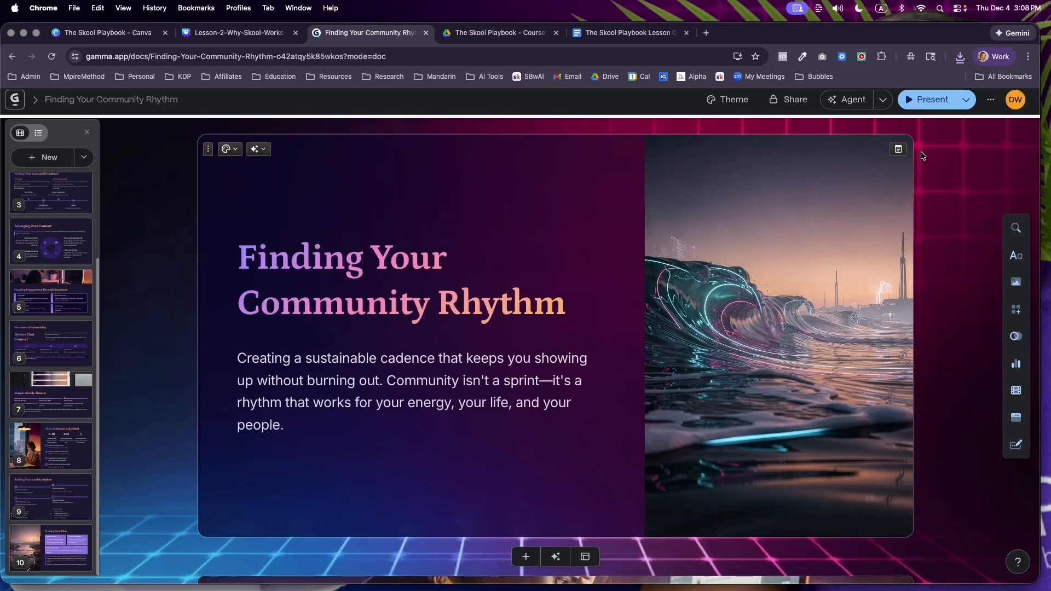
# - Export all cards of the restyled presentation to PowerPoint
pyautogui.click(789, 100)
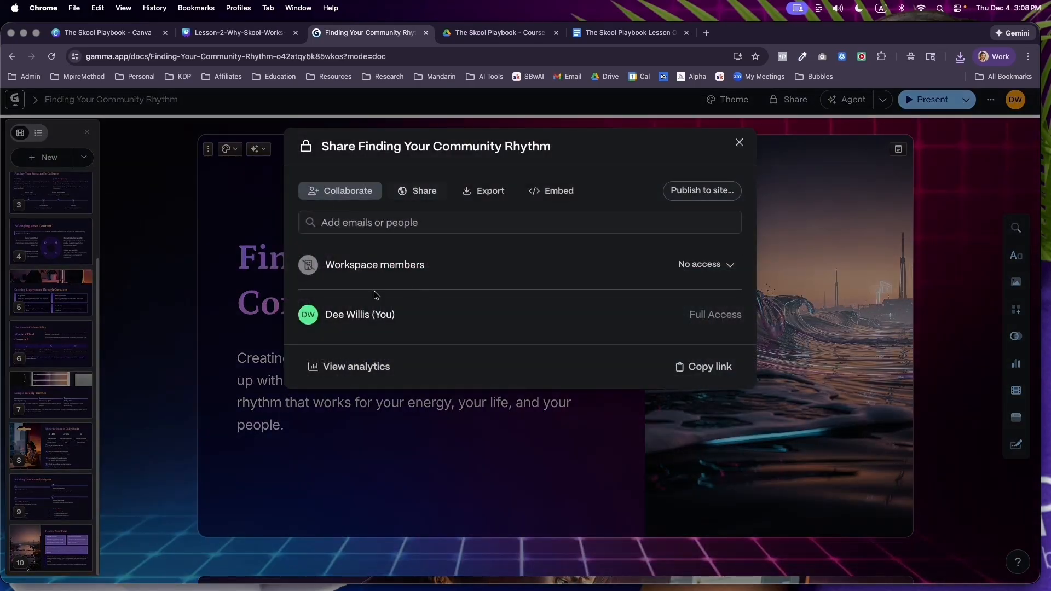
pyautogui.click(485, 193)
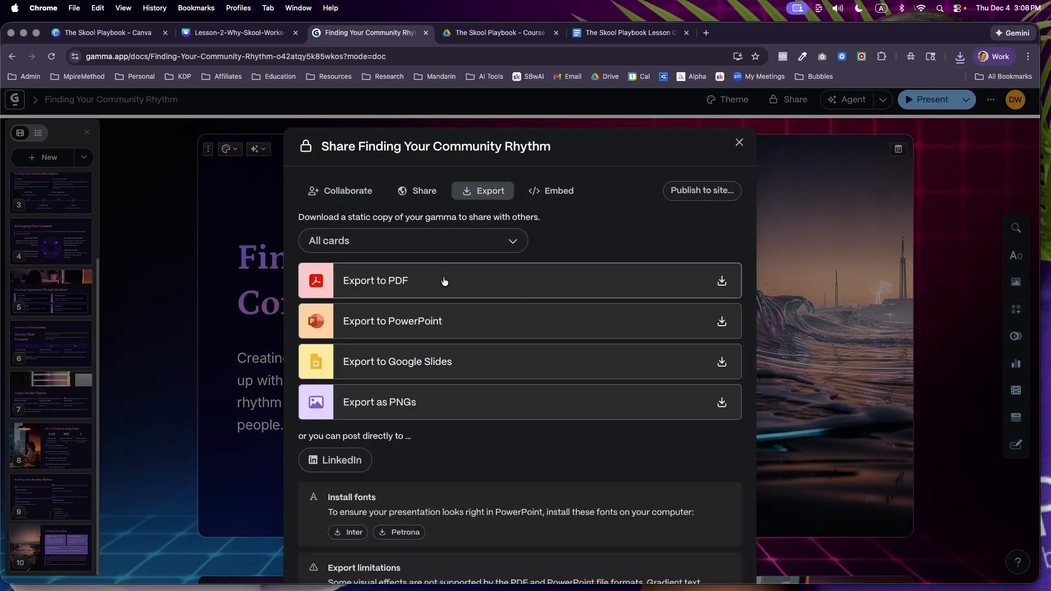
pyautogui.click(429, 320)
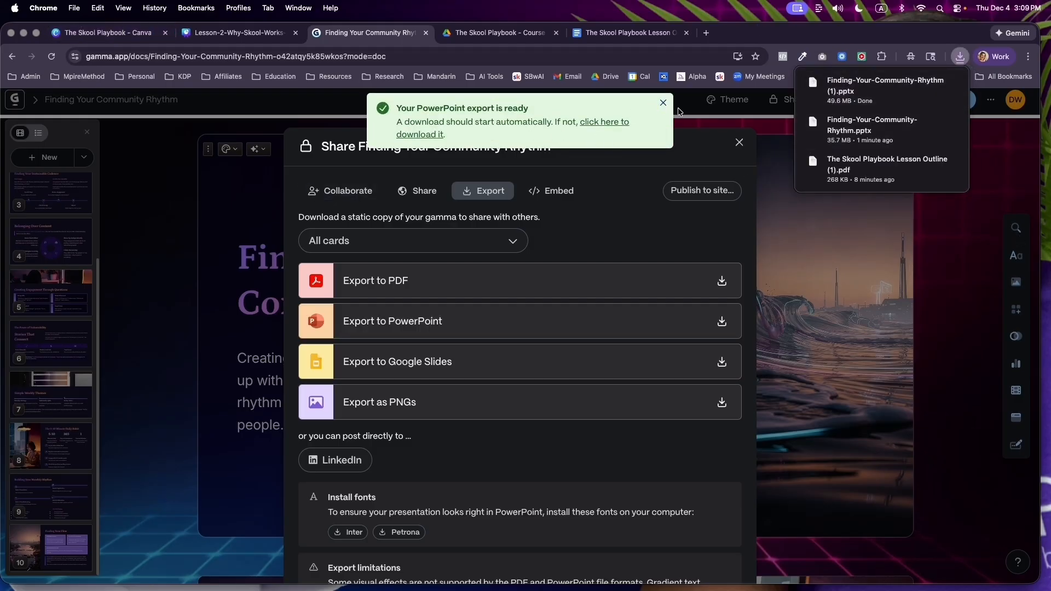
# - Switch to Canva, upload the downloaded Finding-Your-Community-Rhythm.pptx, and open the imported design for editing in a new tab
pyautogui.click(104, 33)
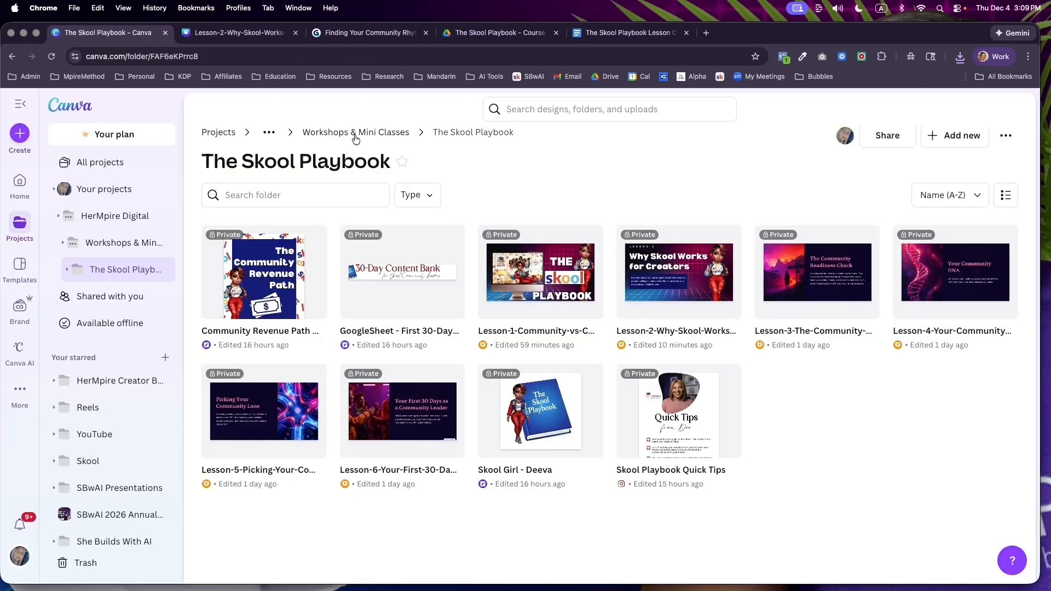
pyautogui.click(20, 182)
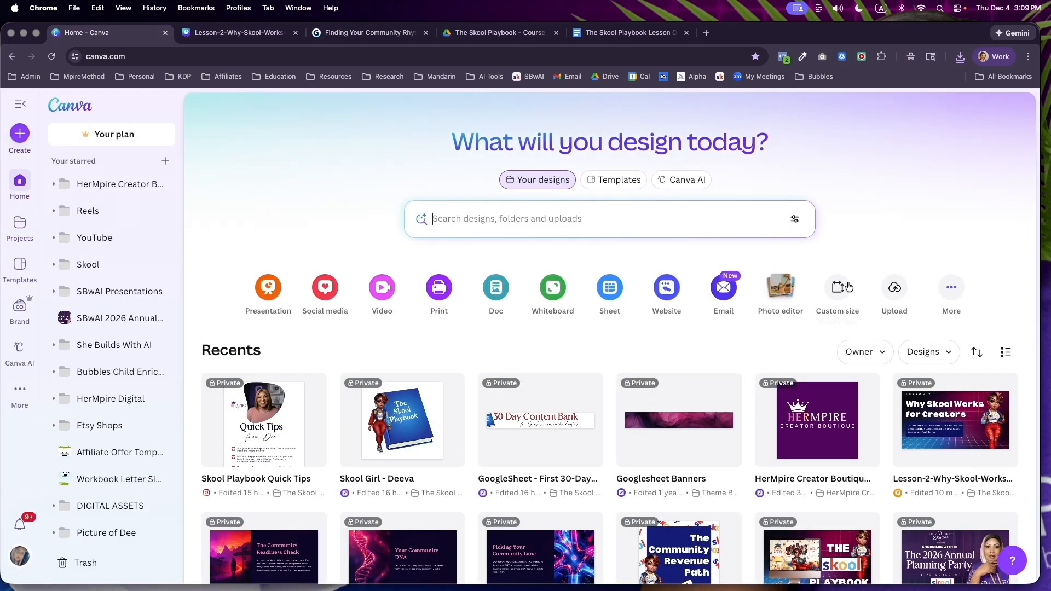
pyautogui.click(895, 286)
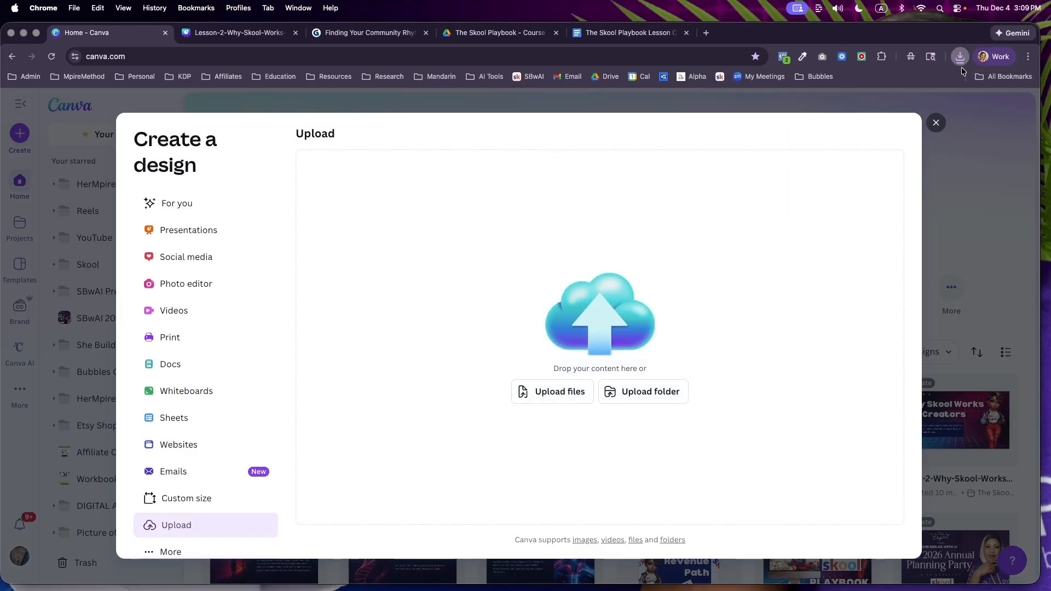
pyautogui.click(960, 57)
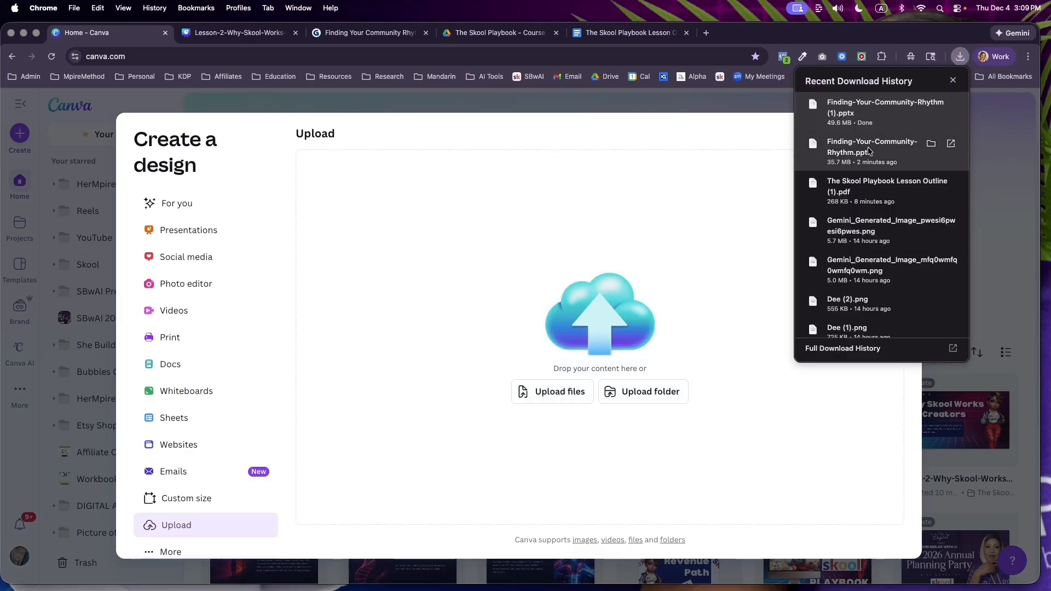
pyautogui.moveTo(865, 159); pyautogui.dragTo(574, 335)
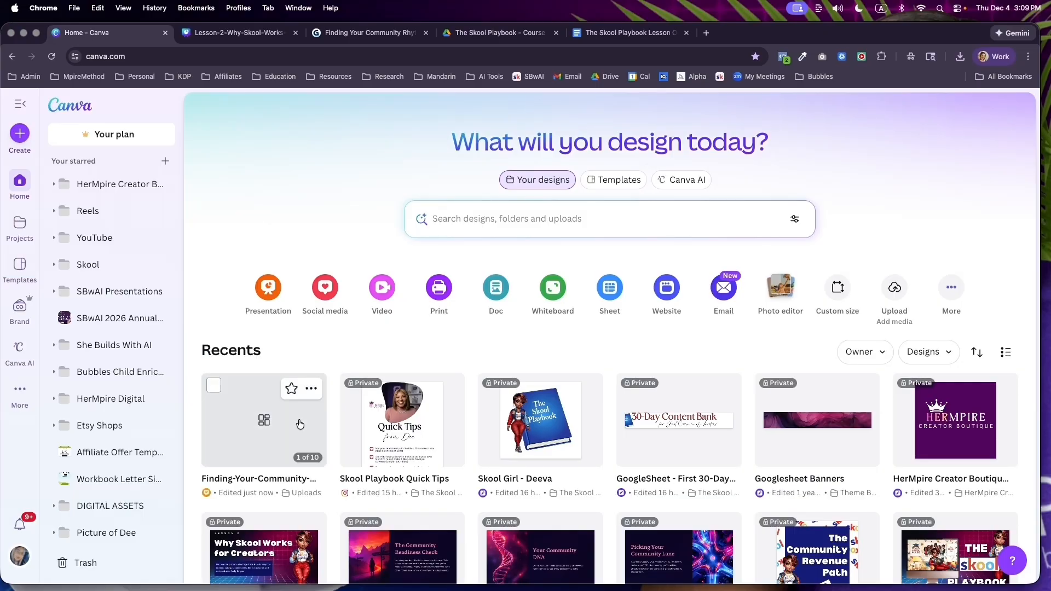
pyautogui.click(311, 388)
pyautogui.click(365, 292)
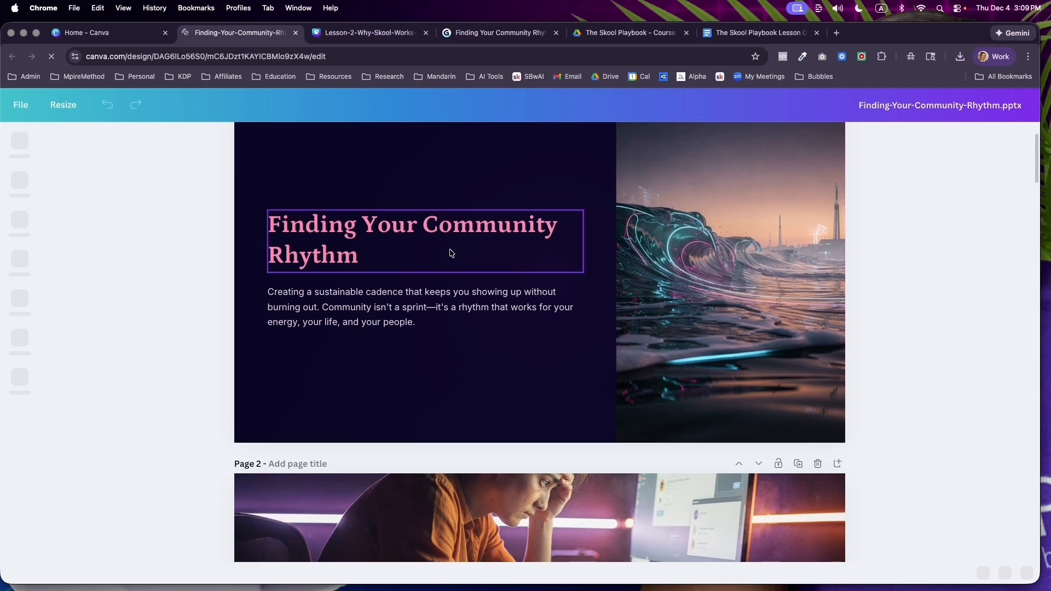
# - Look through the pages of the imported presentation and return to the first page
pyautogui.scroll(-20, 451, 274)
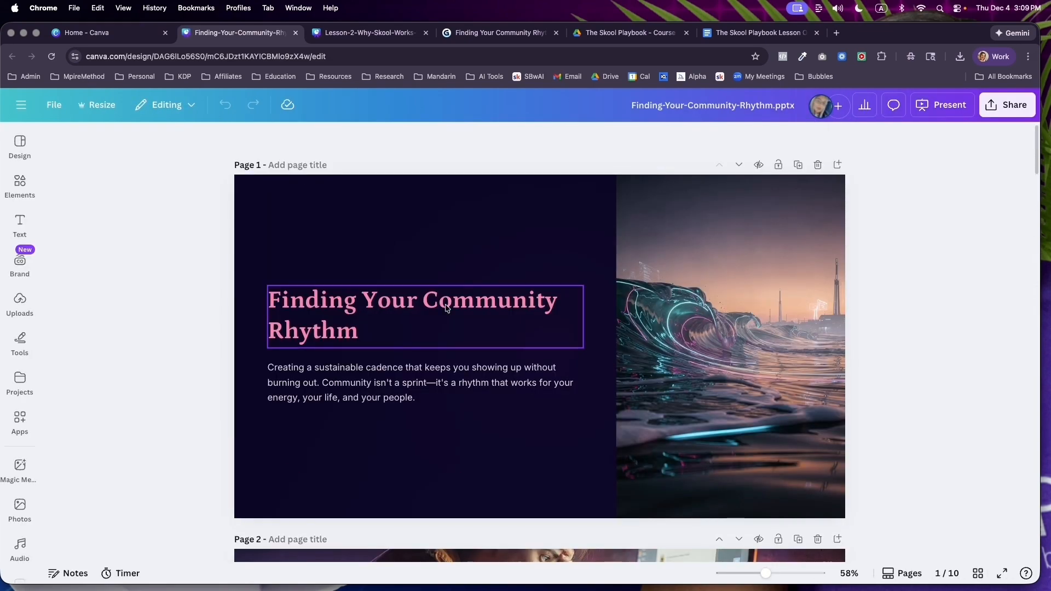
pyautogui.scroll(-20, 343, 296)
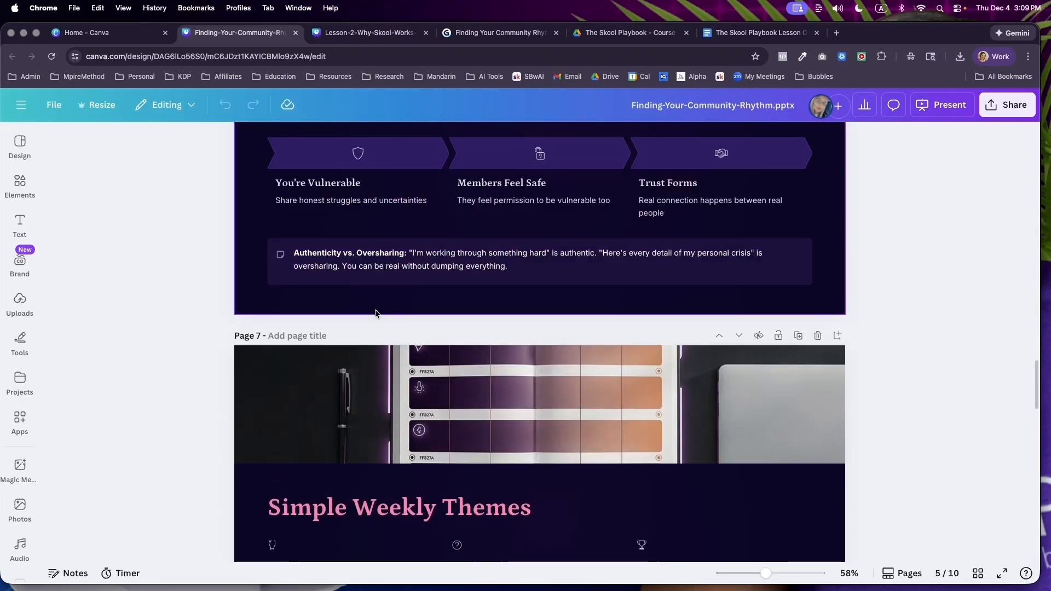
pyautogui.scroll(-5, 376, 314)
pyautogui.scroll(20, 377, 313)
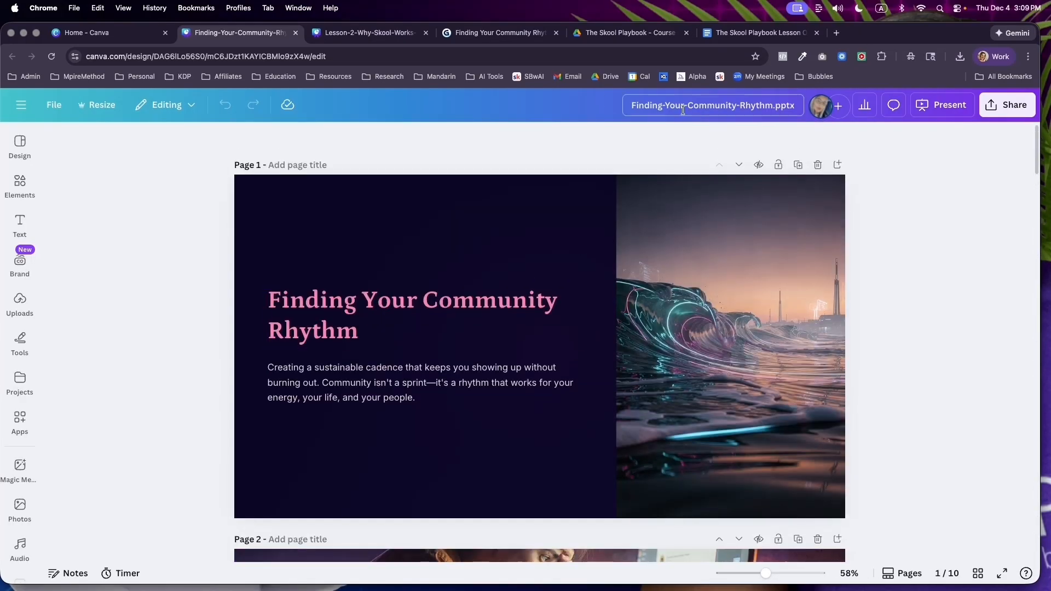
# - Open The Skool Playbook folder under HerMpire Digital > Workshops & Mini Classes to check how the lesson designs are named
pyautogui.click(154, 36)
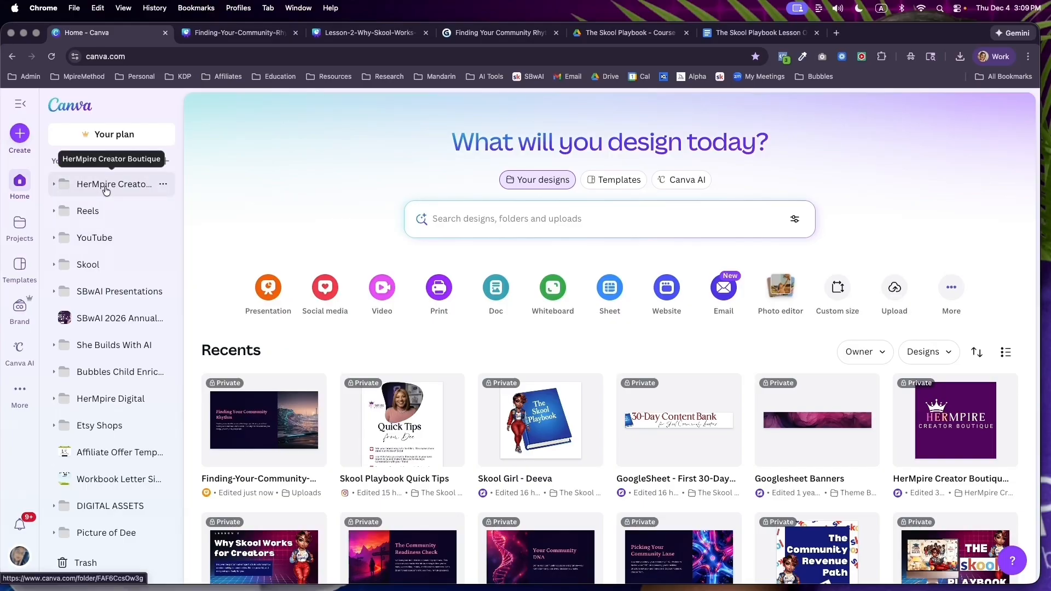
pyautogui.click(121, 345)
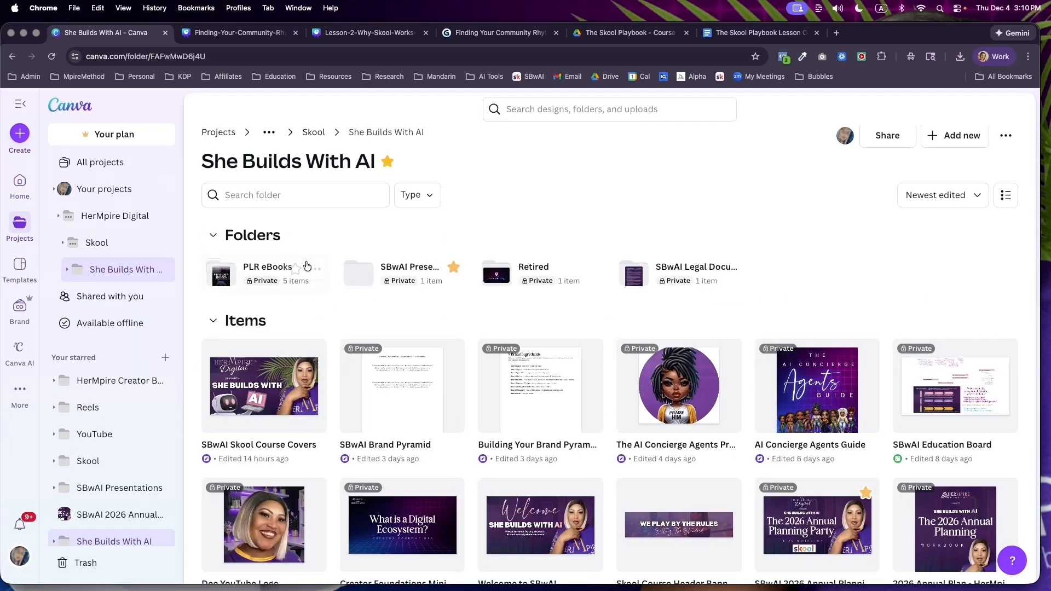
pyautogui.click(107, 227)
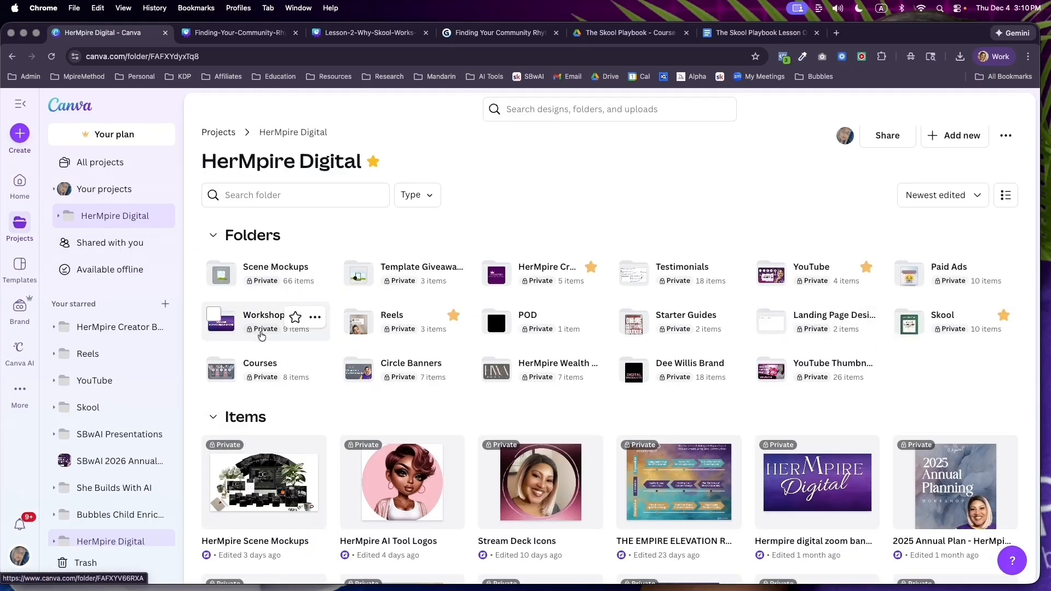
pyautogui.click(260, 332)
pyautogui.click(289, 290)
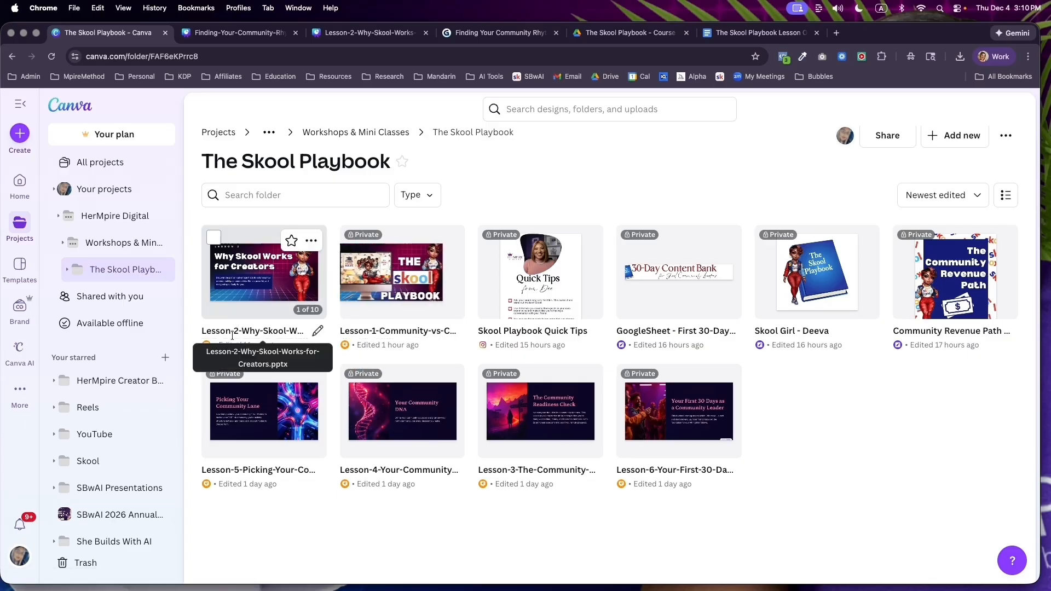
# - Rename the imported design to Lesson-7-Finding-Your-Community-Rhythm.pptx
pyautogui.click(228, 34)
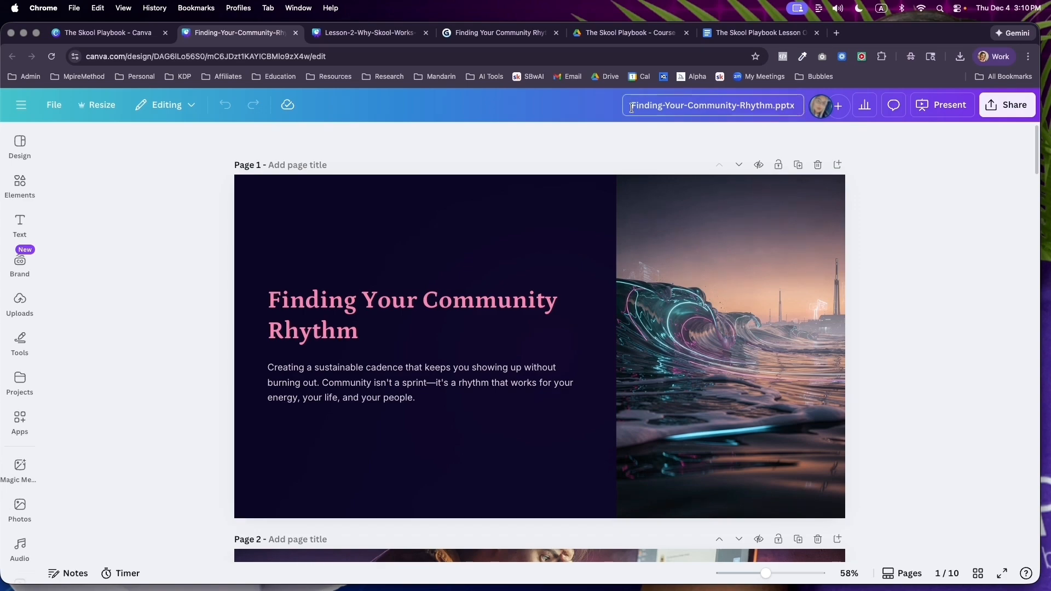
pyautogui.write('Lesson-7-')
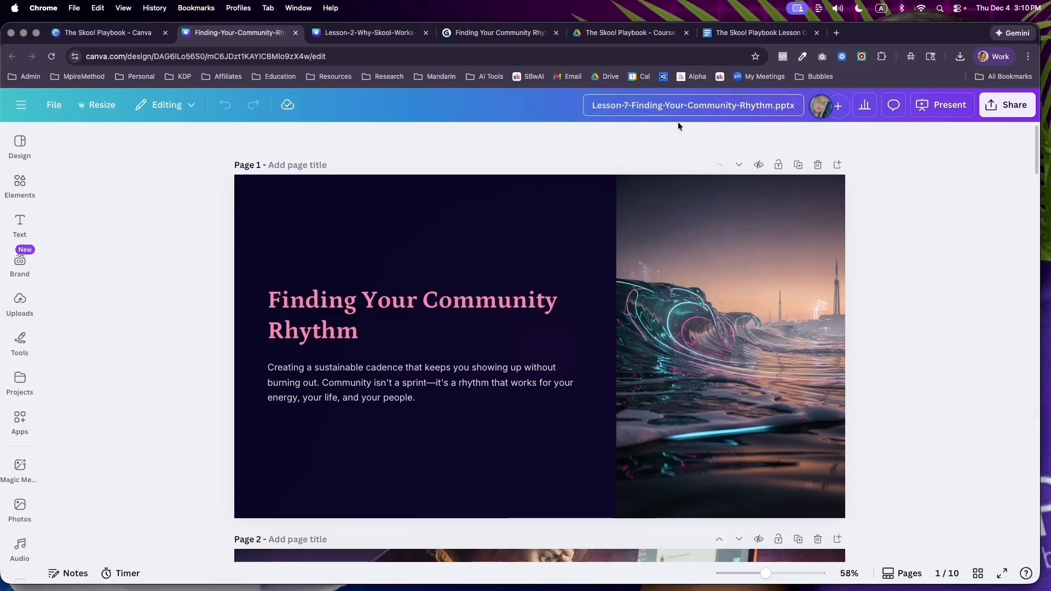
pyautogui.click(642, 132)
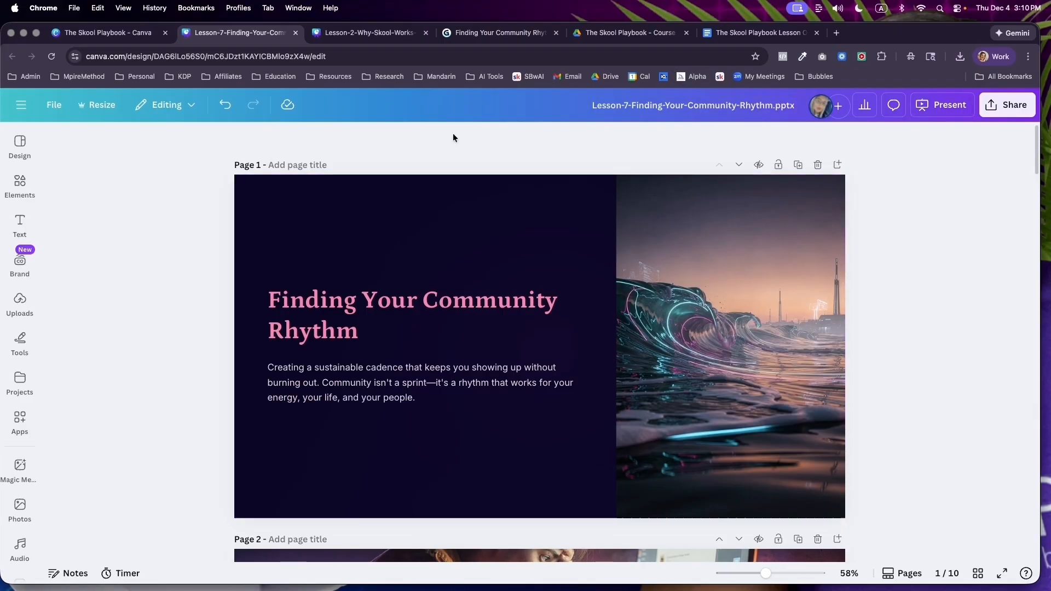
# - Switch to the She Builds With AI community on Skool in a new tab and view The Skool Playbook course's lesson list
pyautogui.click(836, 32)
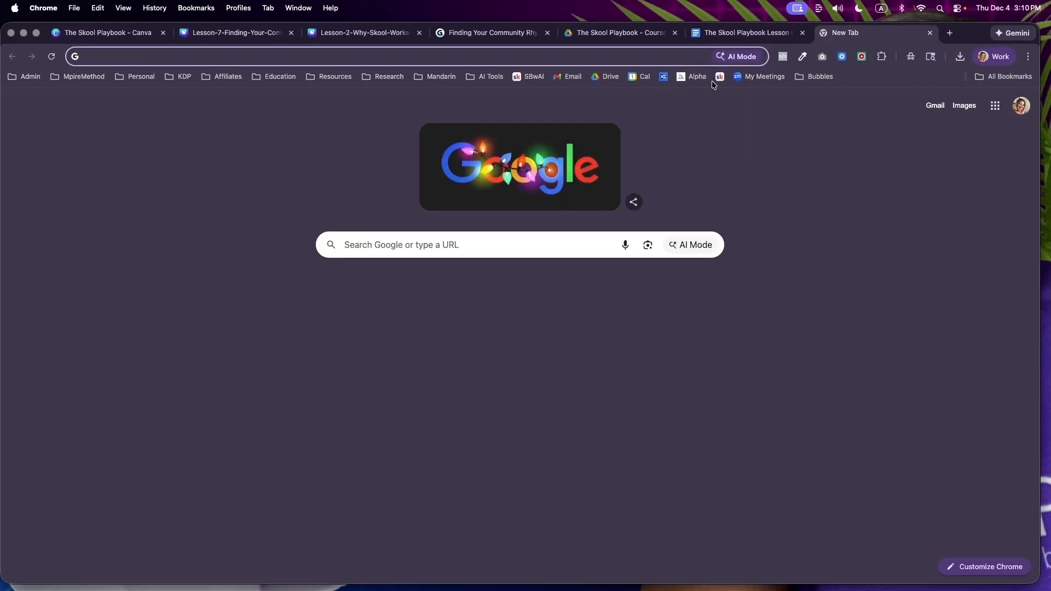
pyautogui.click(720, 77)
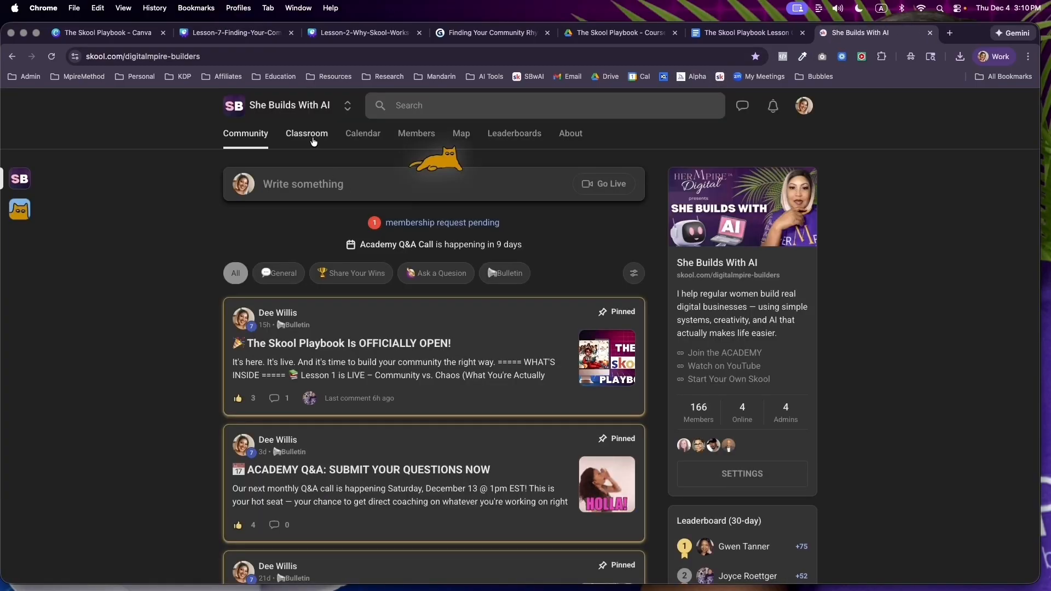
pyautogui.click(307, 134)
pyautogui.scroll(-1, 313, 335)
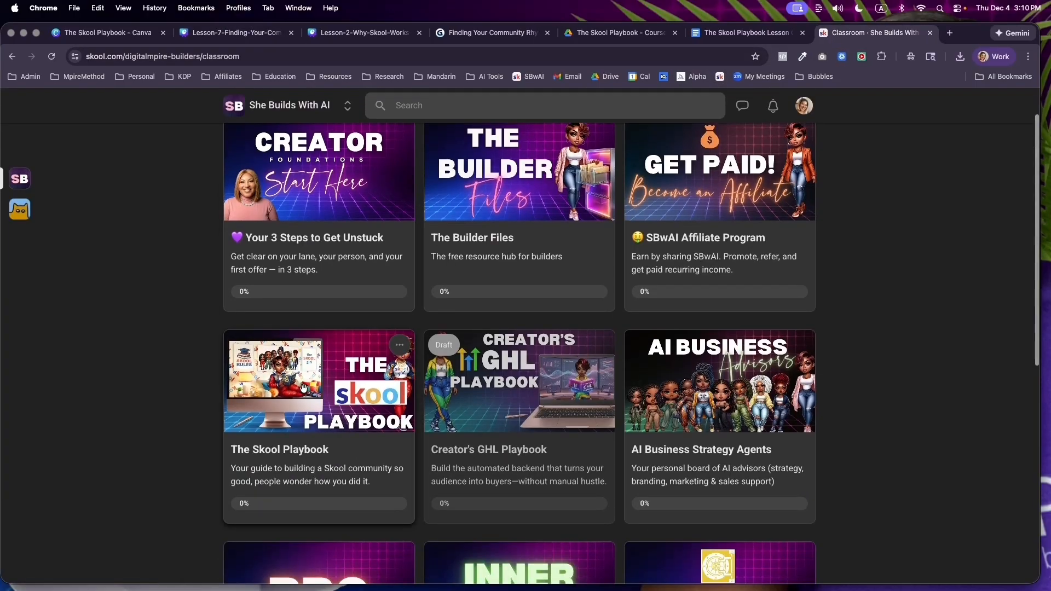
pyautogui.click(304, 388)
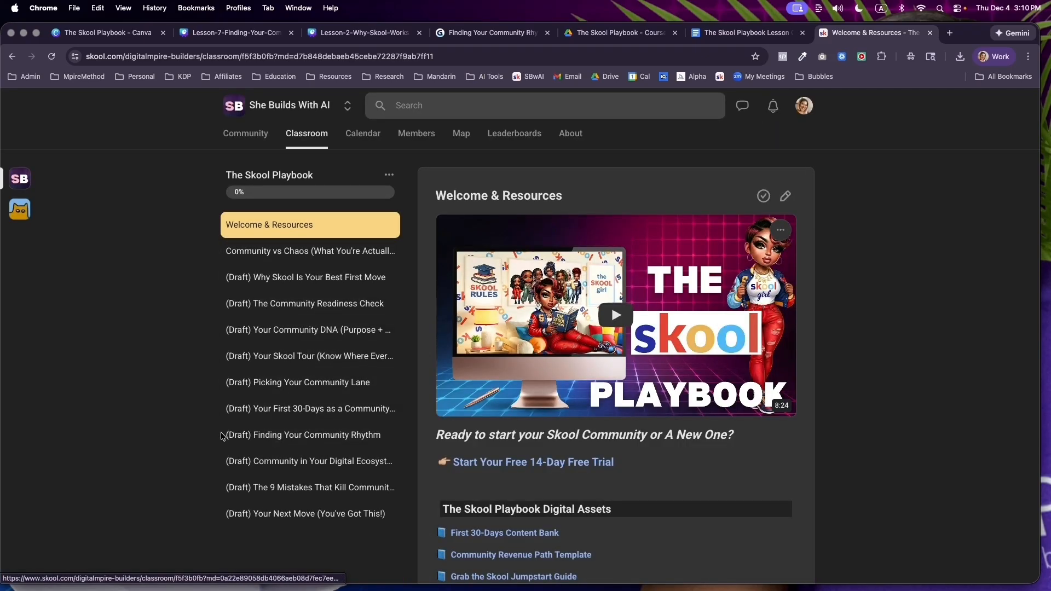
# - Switch back to Canva and compare the Lesson 7 cover page with the finished Lesson 2 cover page
pyautogui.click(235, 33)
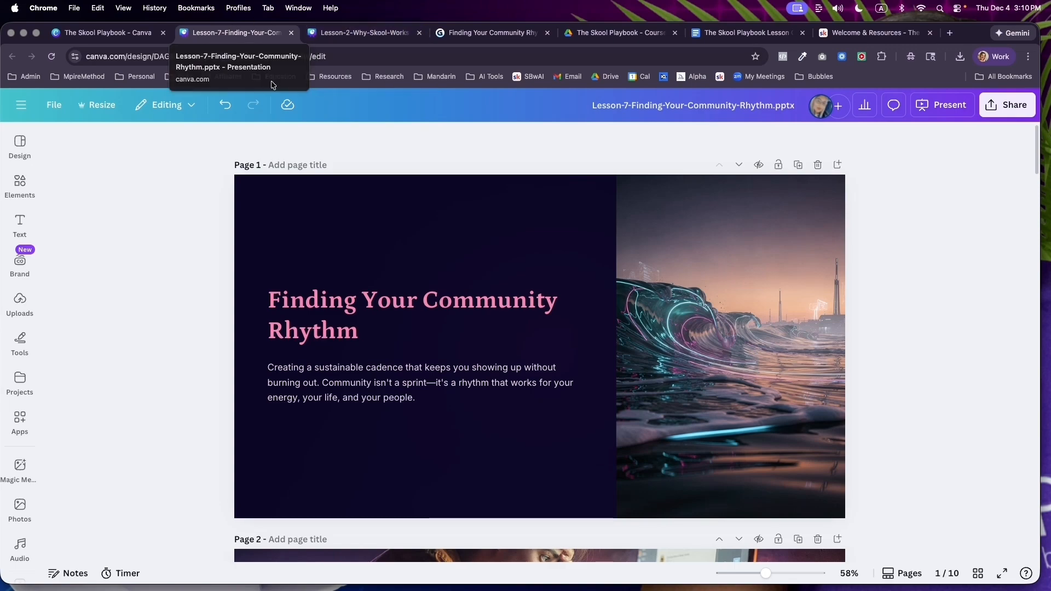
pyautogui.click(349, 34)
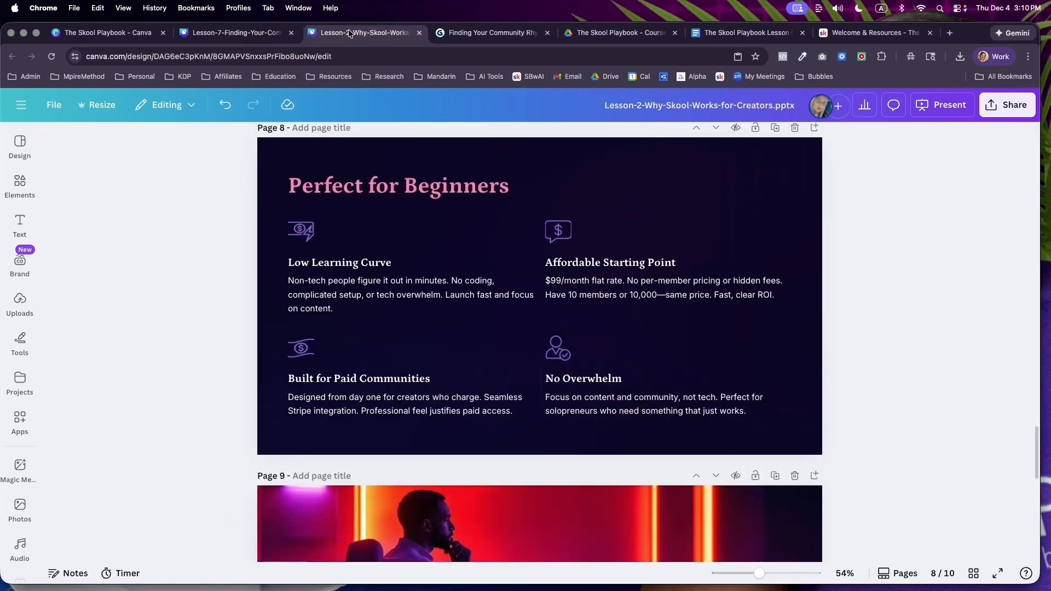
pyautogui.scroll(20, 159, 337)
pyautogui.scroll(10, 187, 362)
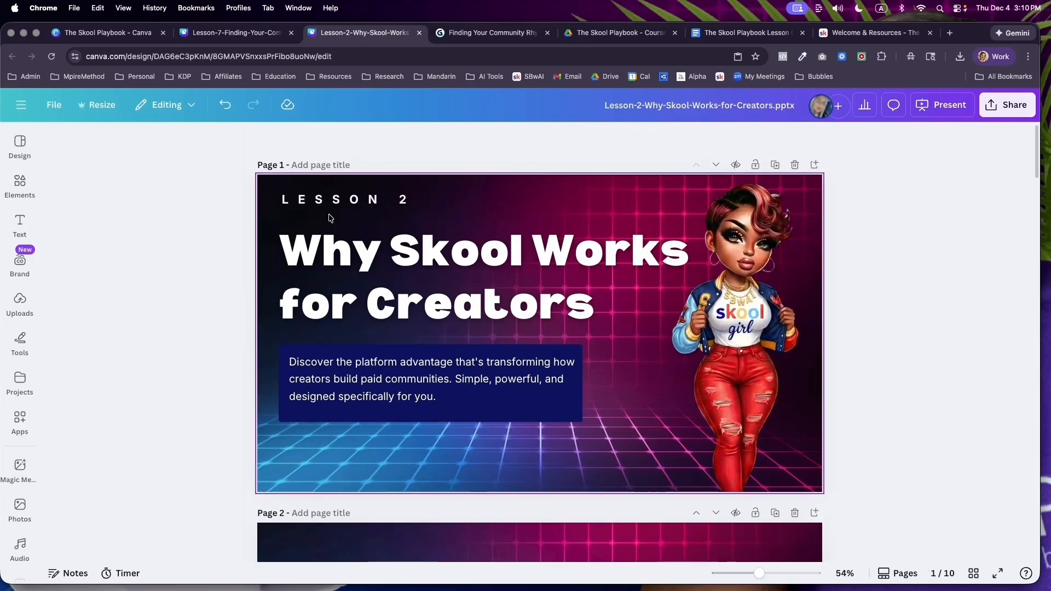
pyautogui.click(241, 34)
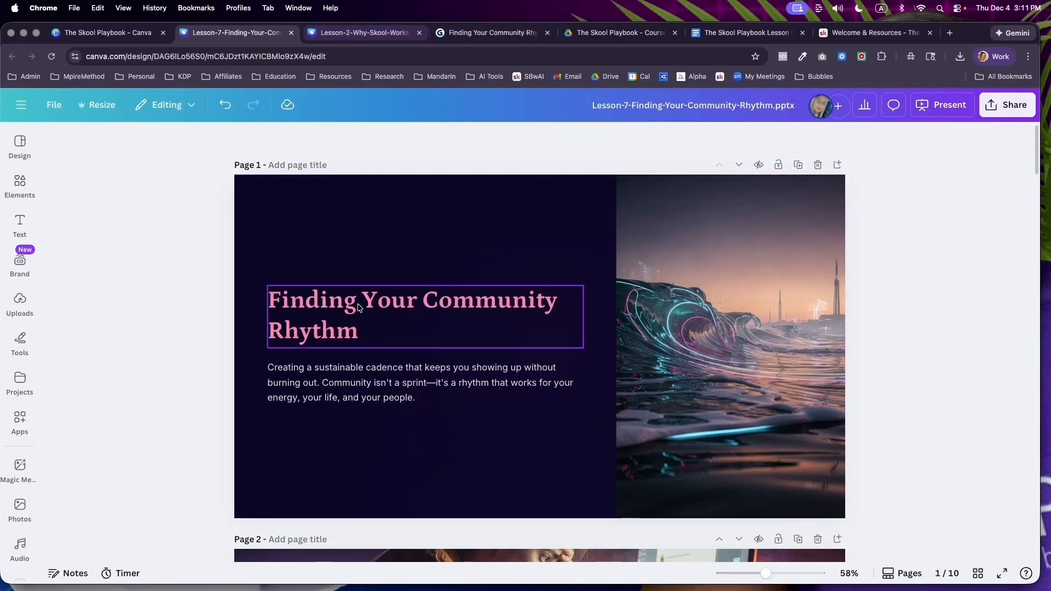
pyautogui.click(320, 226)
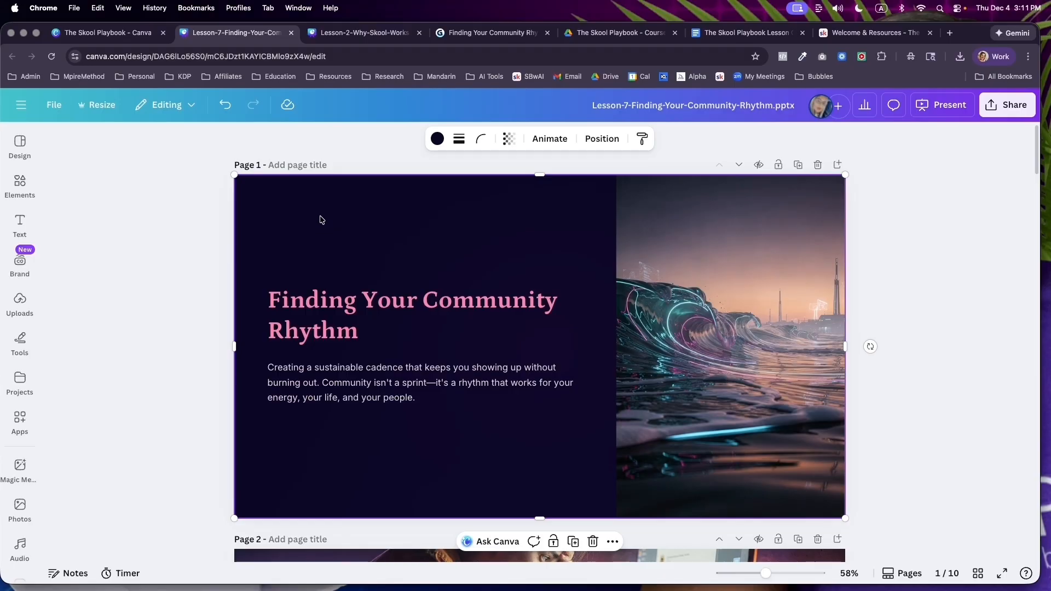
# - Copy the neon grid background image from page 1 of the Lesson 2 design
pyautogui.hotkey('ctrl', 'Tab')
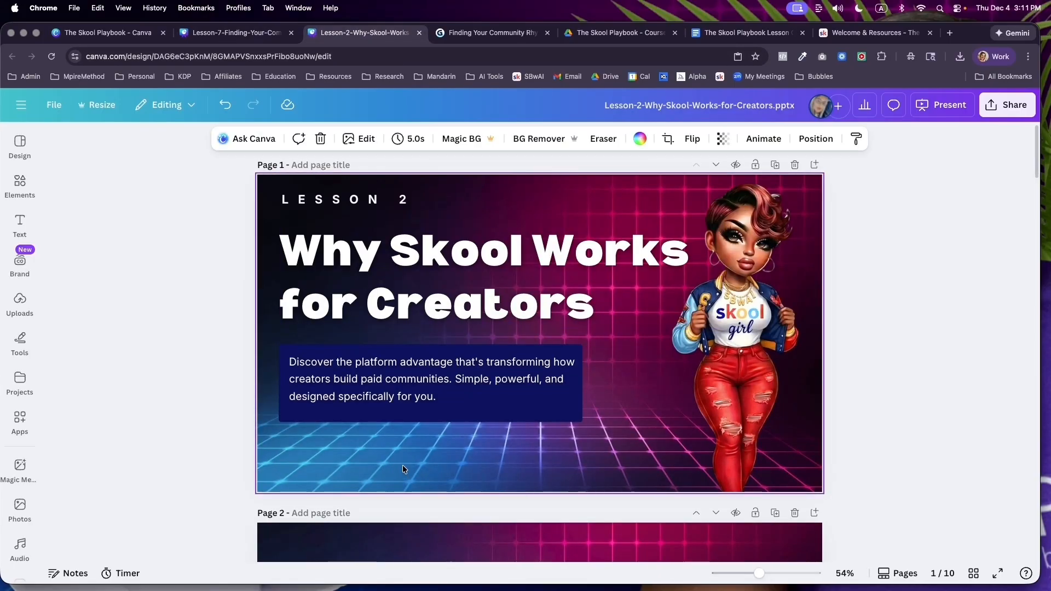
pyautogui.click(202, 174)
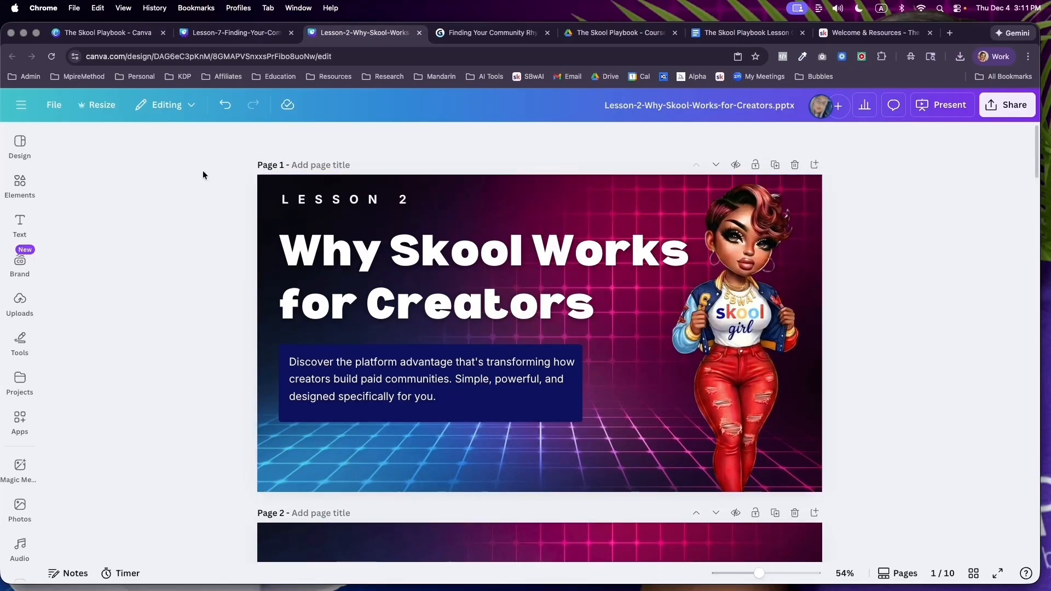
pyautogui.rightClick(350, 473)
pyautogui.click(385, 238)
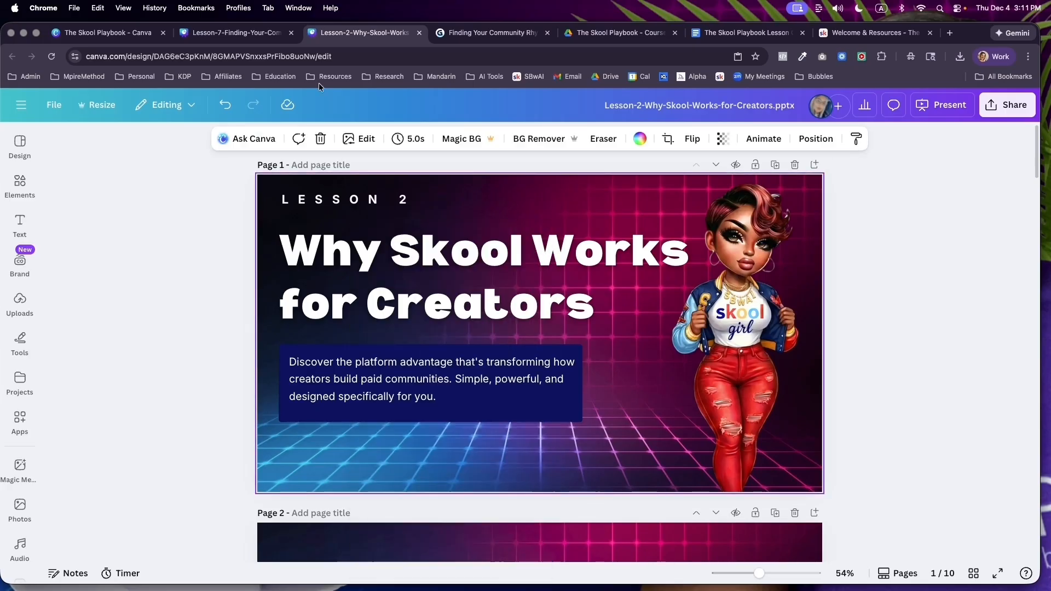
# - Delete the dark background layers and wave picture from page 1 of the Lesson 7 design, and paste the copied grid background there
pyautogui.click(261, 41)
pyautogui.press('Delete')
pyautogui.click(300, 221)
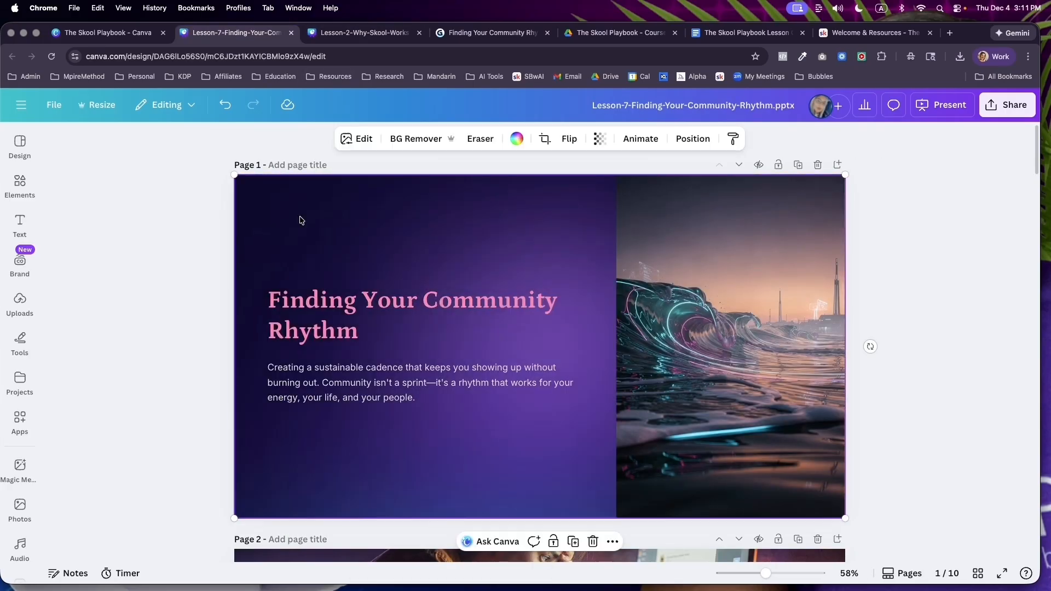
pyautogui.press('Delete')
pyautogui.press('Delete')
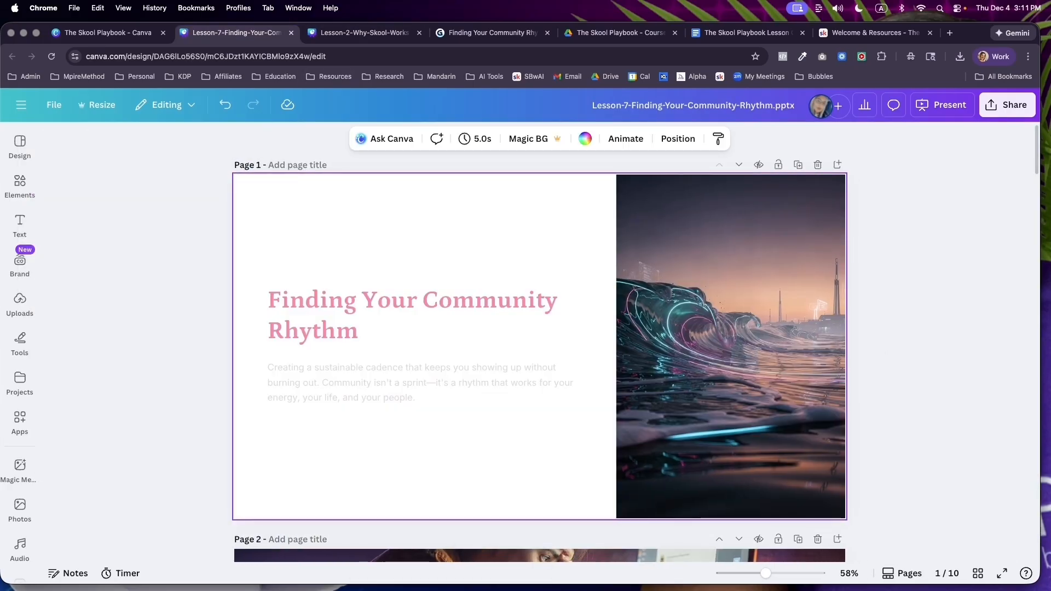
pyautogui.click(770, 275)
pyautogui.press('Delete')
pyautogui.press('Delete')
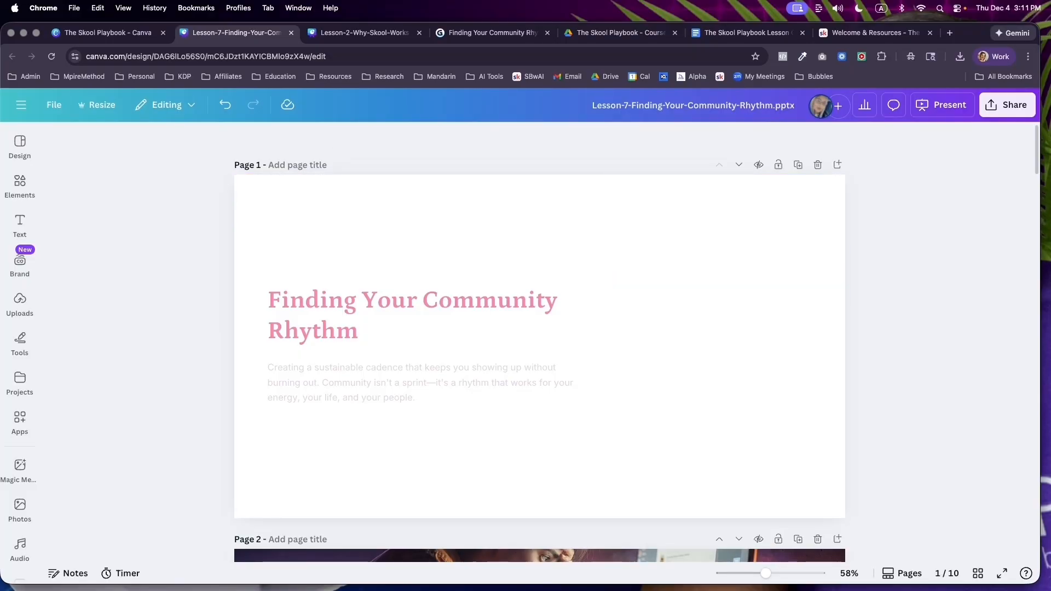
pyautogui.rightClick(540, 207)
pyautogui.click(577, 267)
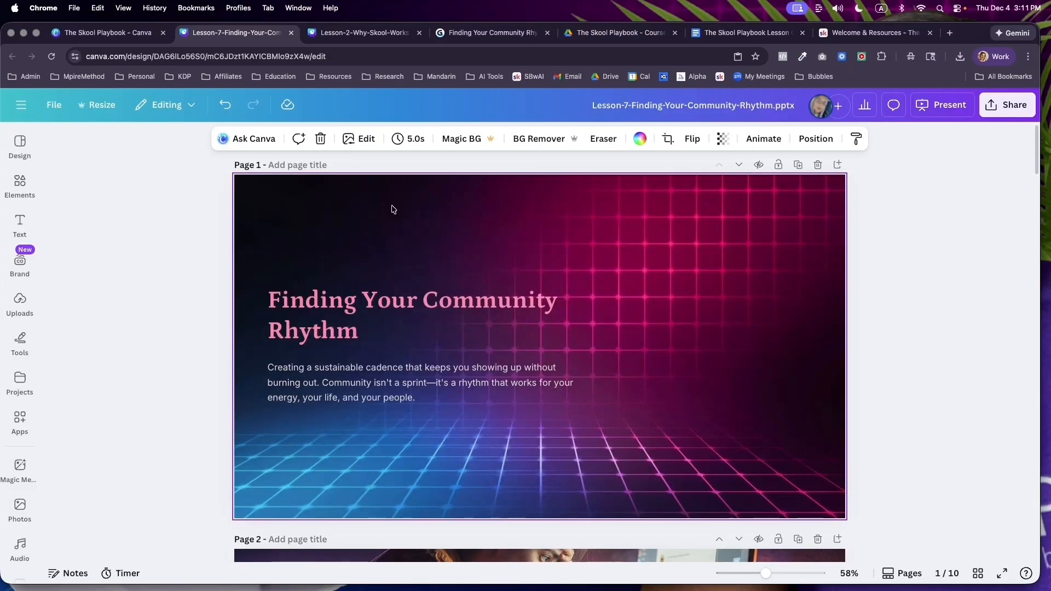
# - Copy the Skool girl character from the Lesson 2 cover and paste it onto page 1 of the Lesson 7 design
pyautogui.click(338, 34)
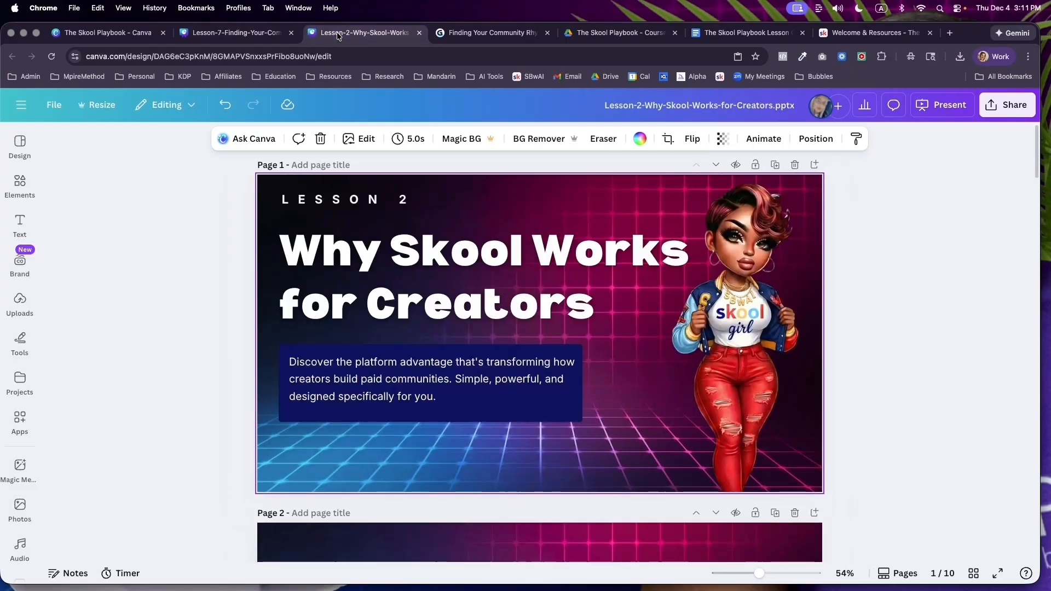
pyautogui.rightClick(715, 291)
pyautogui.click(751, 170)
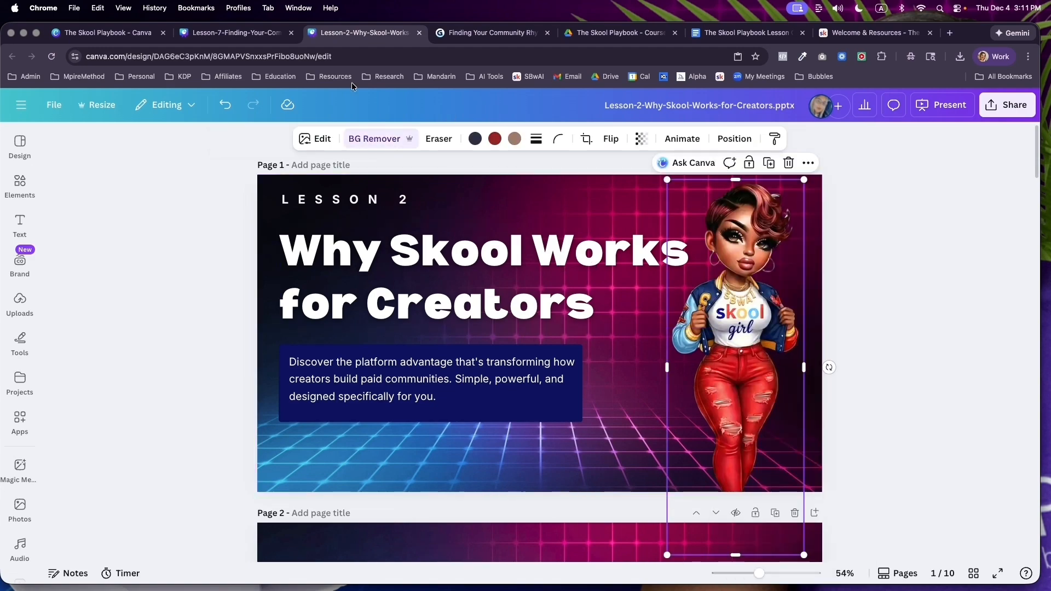
pyautogui.click(250, 37)
pyautogui.rightClick(741, 306)
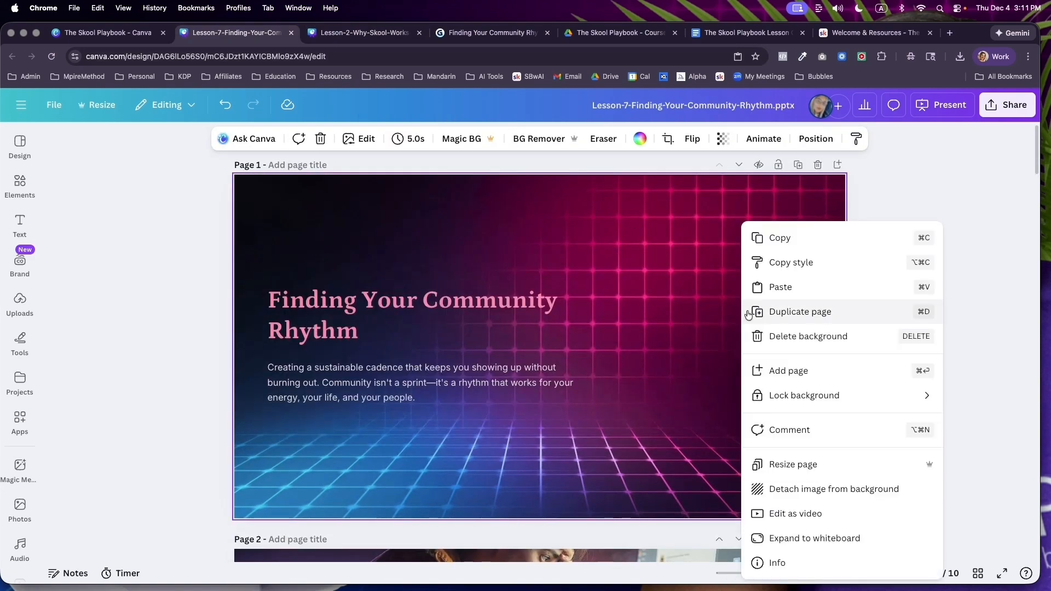
pyautogui.click(782, 289)
# - Copy the navy rectangle from the Lesson 2 cover onto page 1 of the Lesson 7 design and send it behind the description text
pyautogui.click(351, 33)
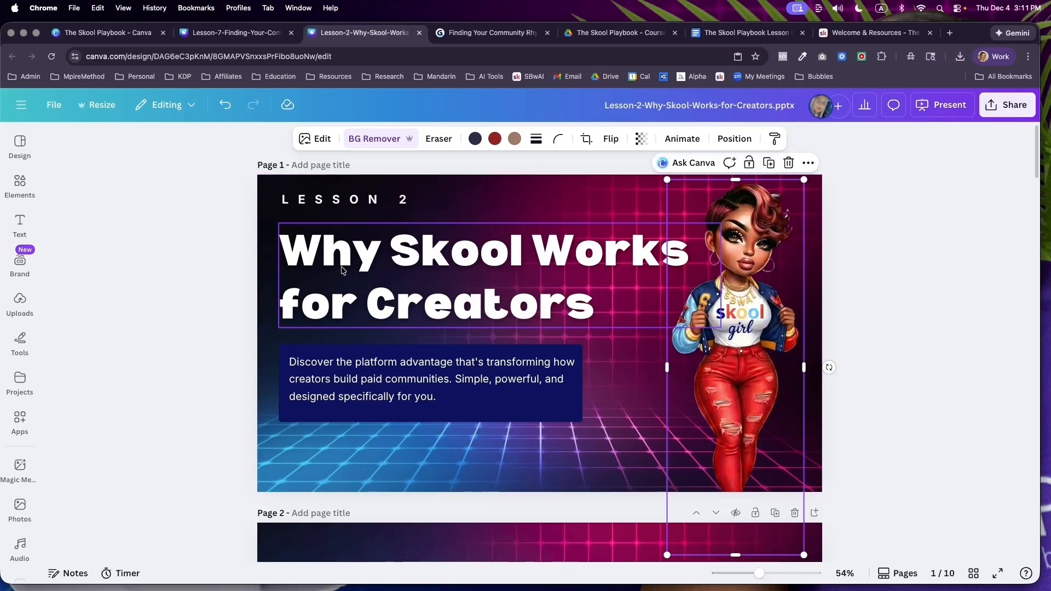
pyautogui.rightClick(324, 354)
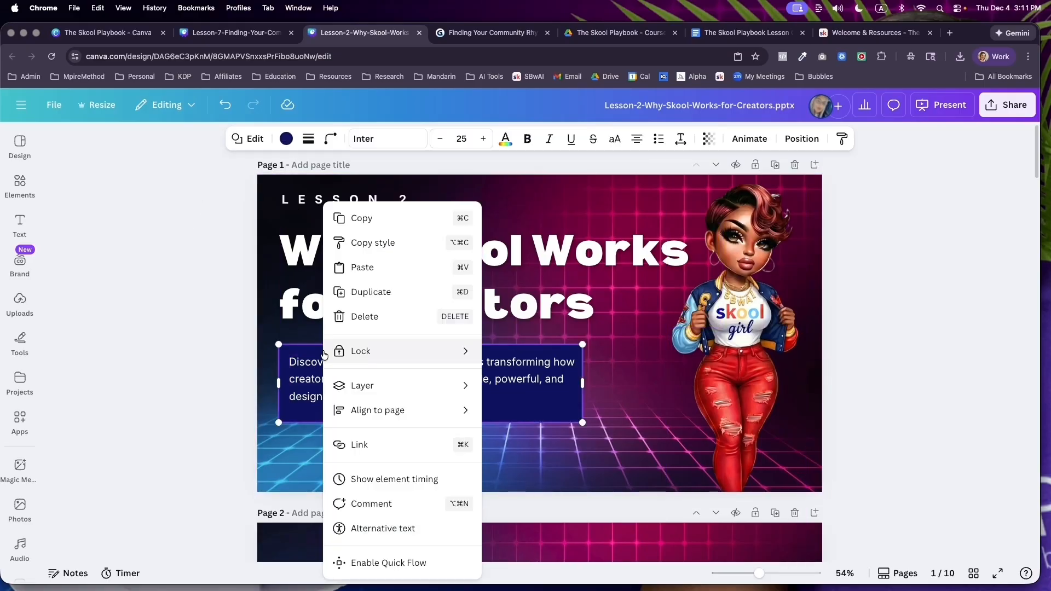
pyautogui.click(367, 229)
pyautogui.click(236, 32)
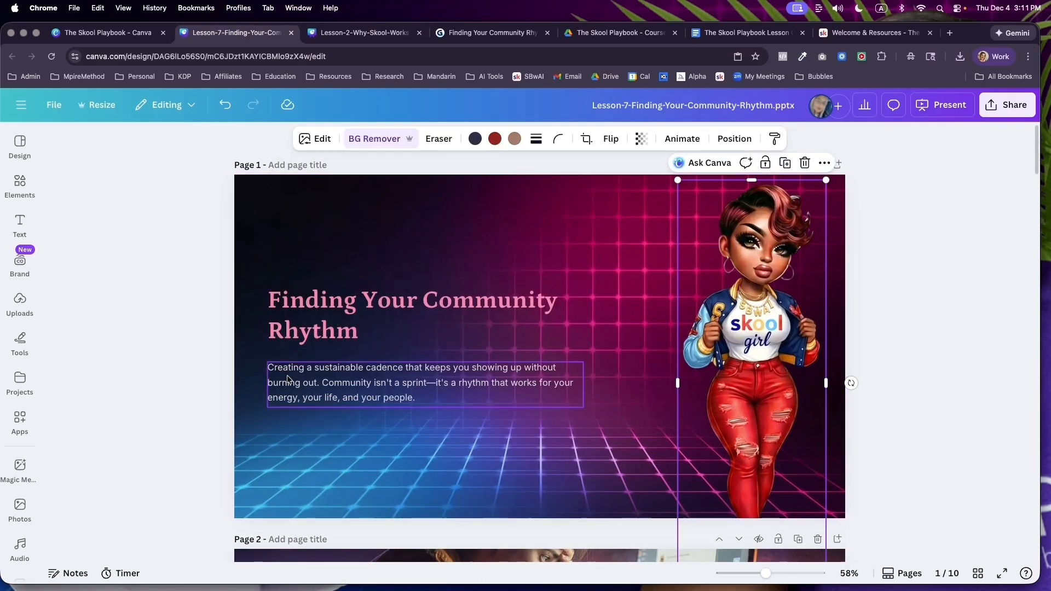
pyautogui.rightClick(291, 378)
pyautogui.click(387, 284)
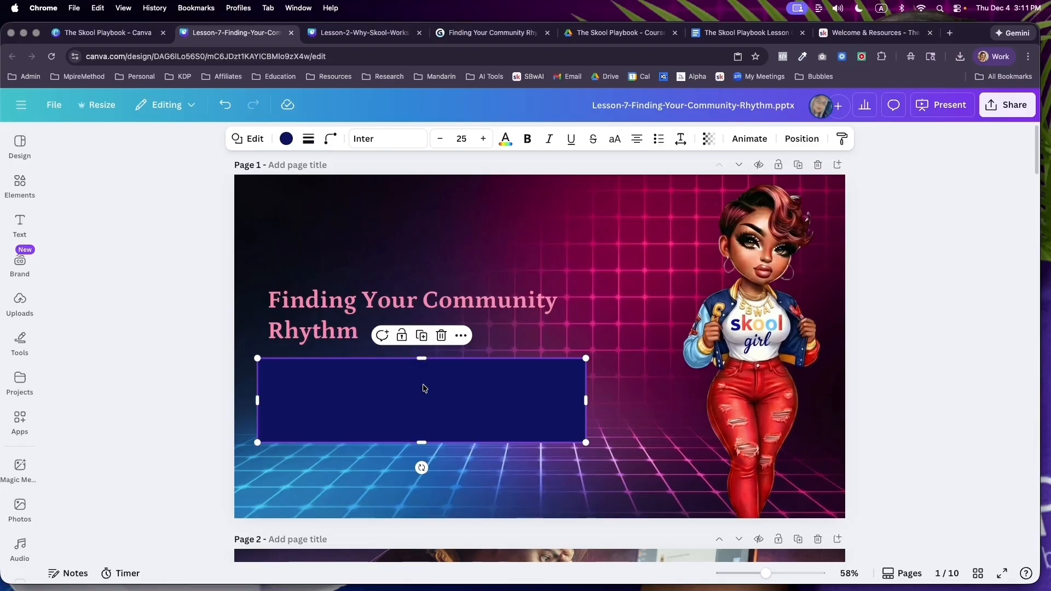
pyautogui.click(801, 138)
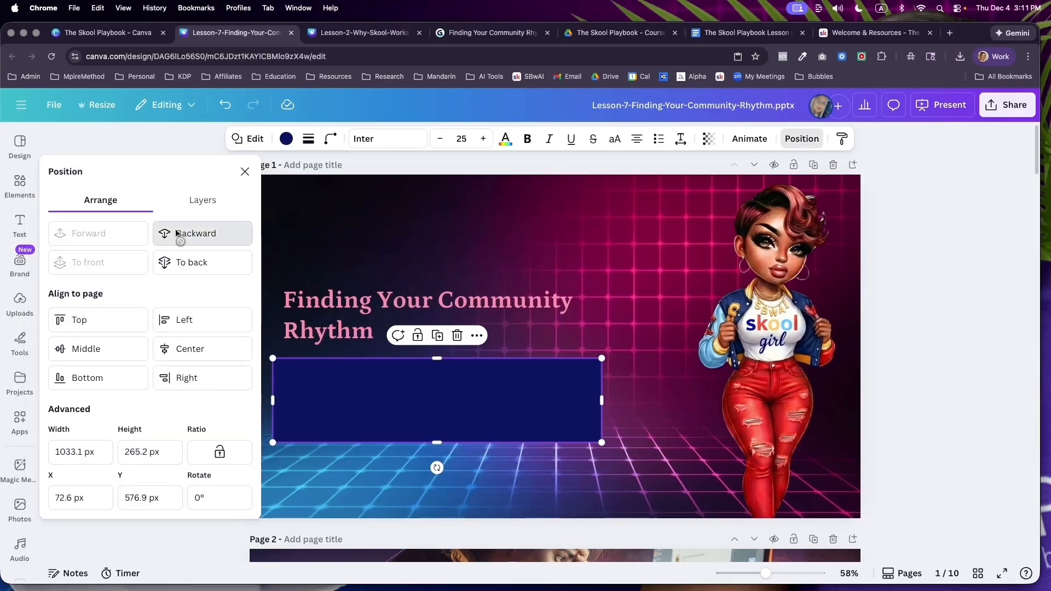
pyautogui.click(176, 234)
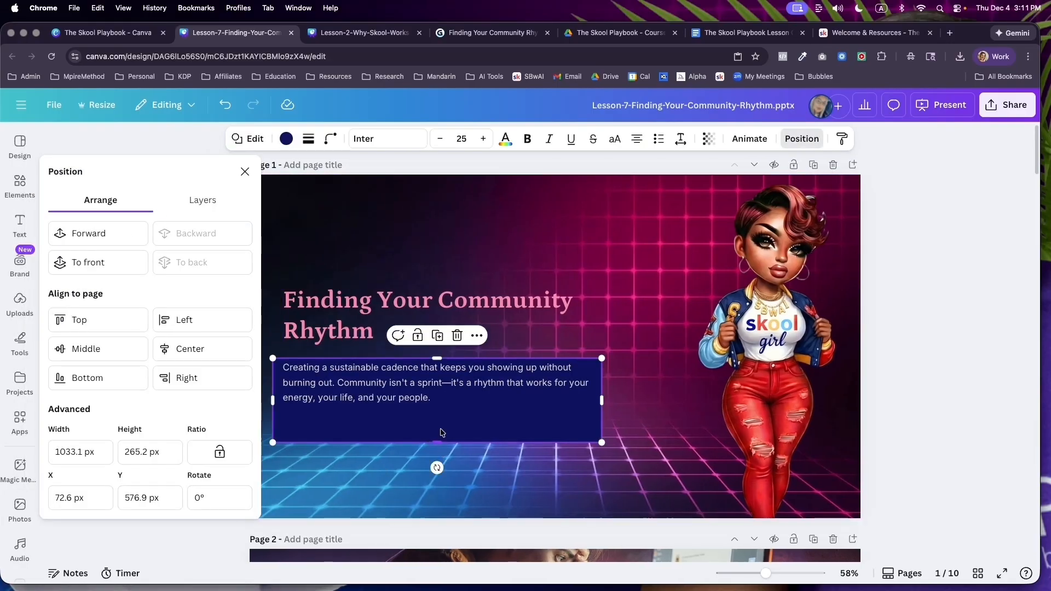
# - Shorten the navy rectangle on page 1 so it fits closely around the three-line description text
pyautogui.moveTo(440, 432); pyautogui.dragTo(441, 415)
pyautogui.click(299, 229)
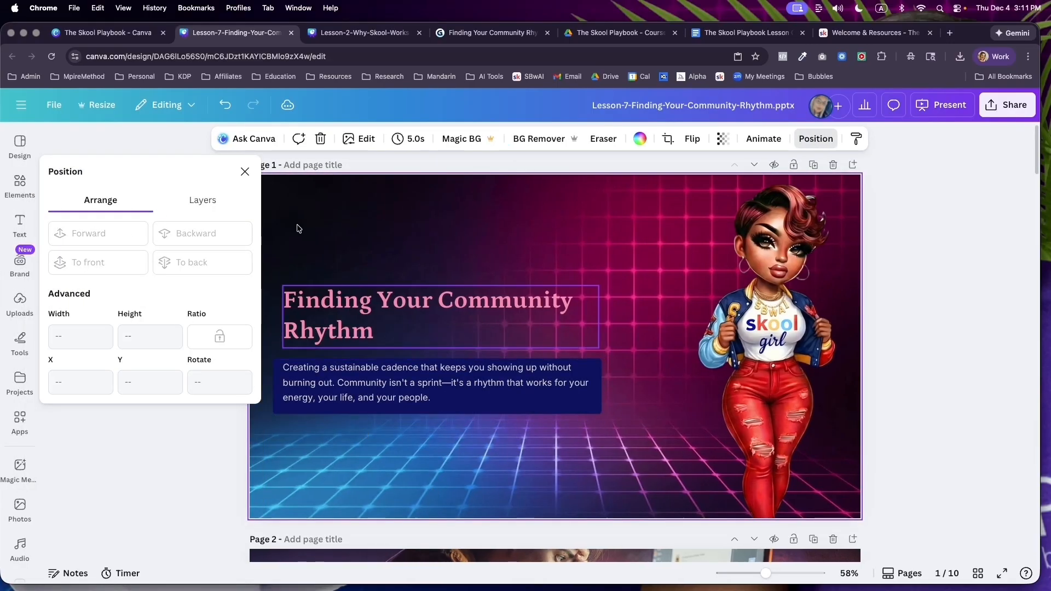
pyautogui.click(245, 171)
# - Copy the "Why Skool Works for Creators" title from the Lesson 2 cover onto page 1 of Lesson 7, offset from the pink title
pyautogui.click(359, 32)
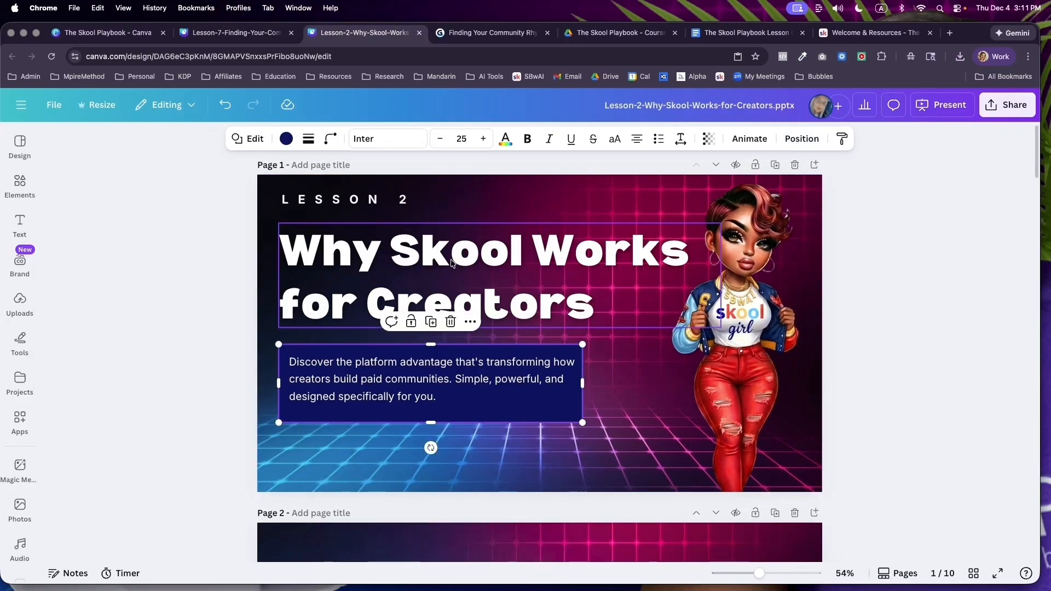
pyautogui.click(438, 263)
pyautogui.rightClick(438, 263)
pyautogui.click(471, 218)
pyautogui.click(263, 32)
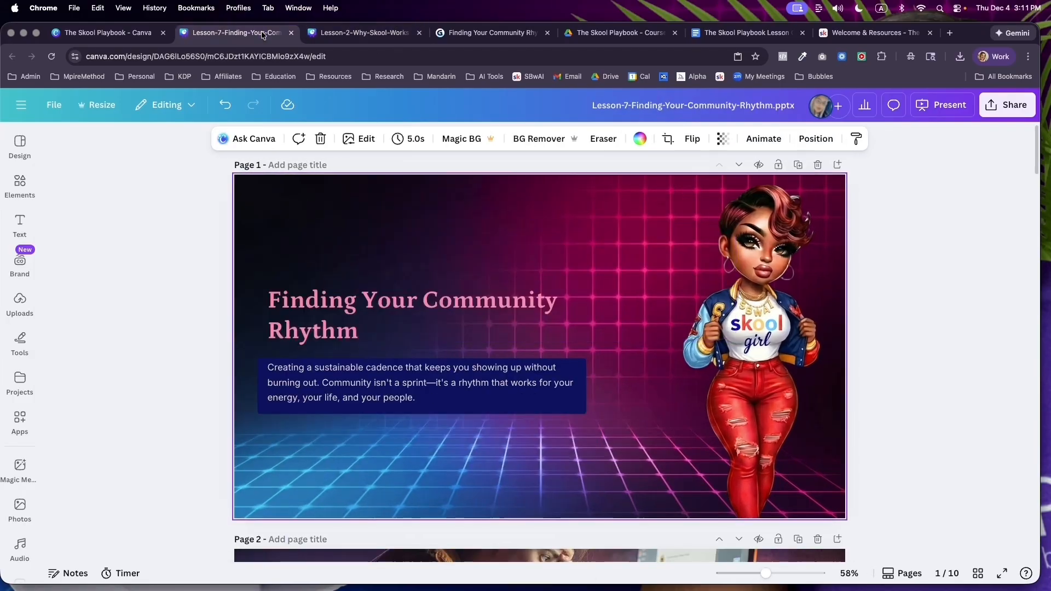
pyautogui.rightClick(494, 234)
pyautogui.click(515, 285)
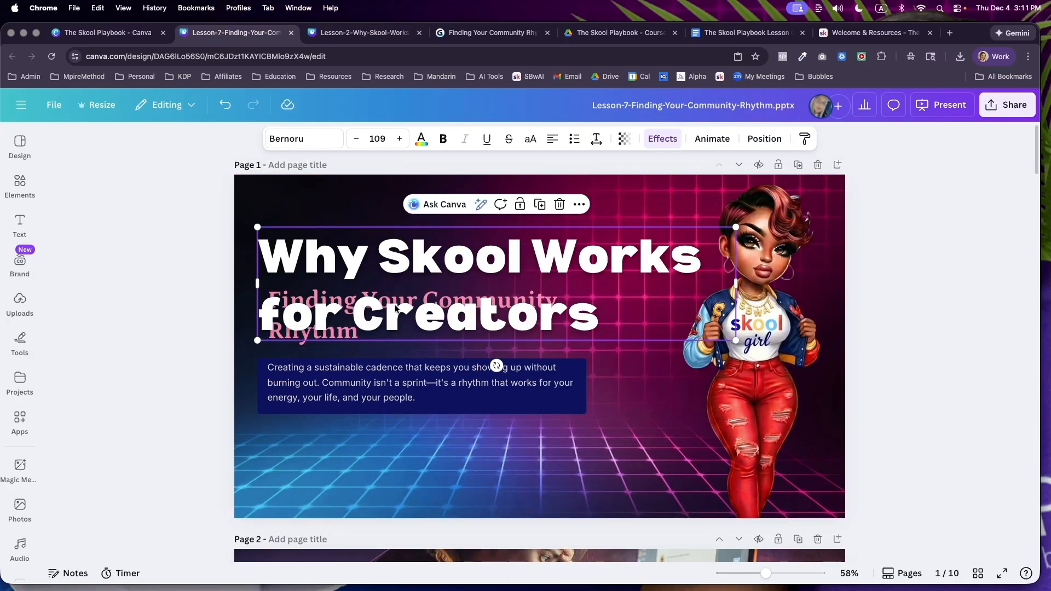
pyautogui.moveTo(422, 285); pyautogui.dragTo(512, 261)
# - Copy the pink title's wording and replace the pasted title's text with "Finding Your Community Rhythm"
pyautogui.tripleClick(339, 315)
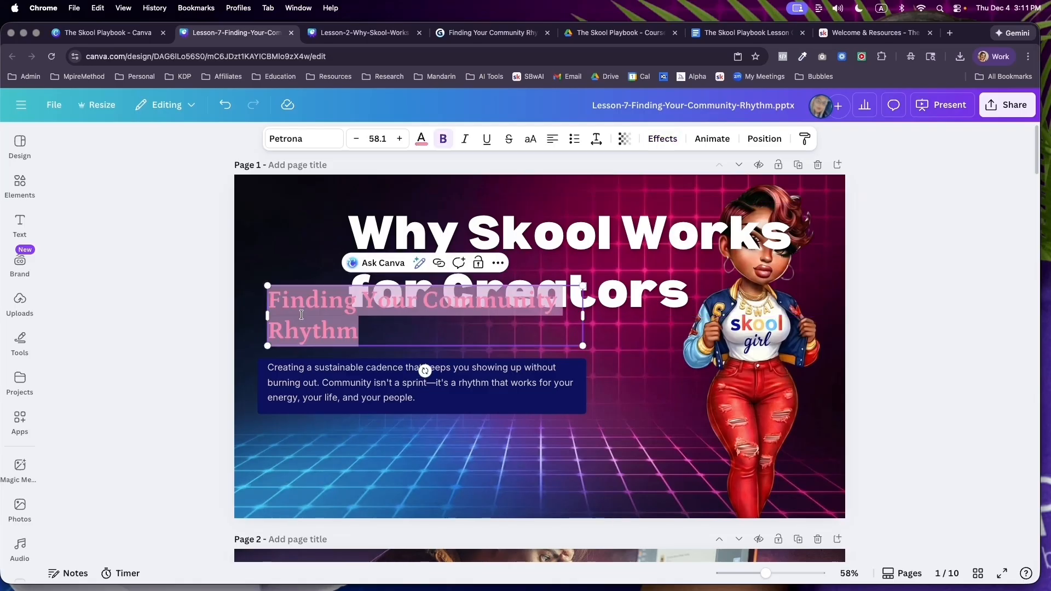
pyautogui.rightClick(329, 310)
pyautogui.click(335, 322)
pyautogui.doubleClick(579, 263)
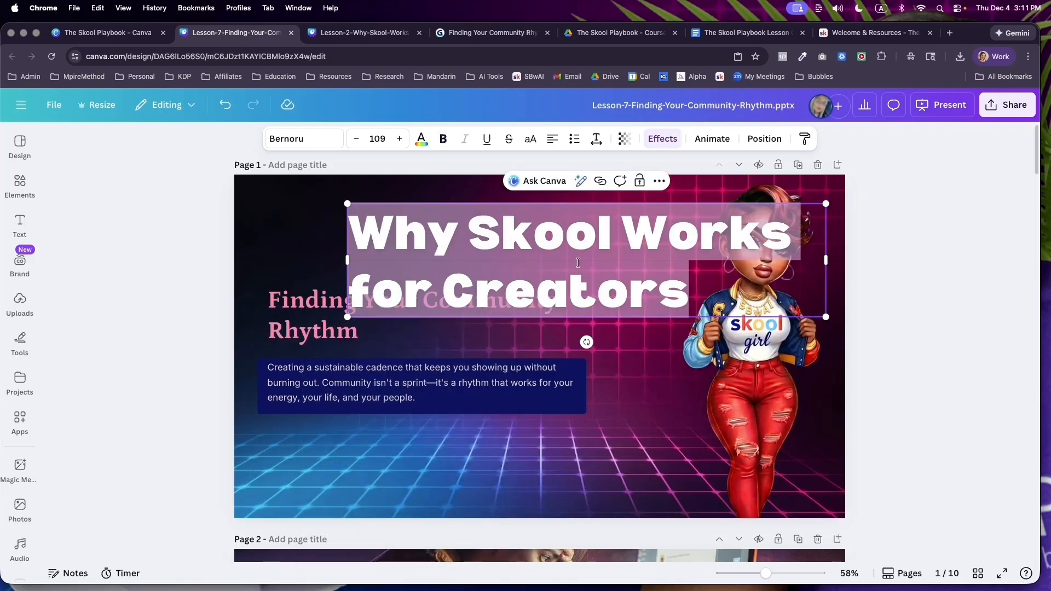
pyautogui.press('super+v')
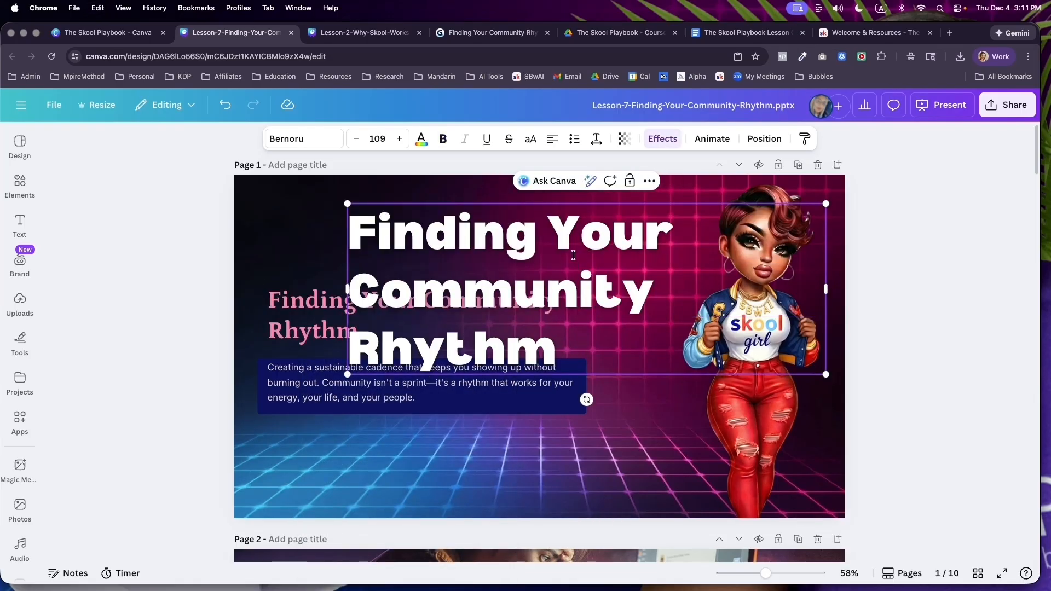
# - Delete the old pink title and move the new white title above the description, aligned with the navy rectangle's left edge
pyautogui.click(307, 323)
pyautogui.press('Delete')
pyautogui.moveTo(421, 301); pyautogui.dragTo(332, 291)
pyautogui.click(165, 378)
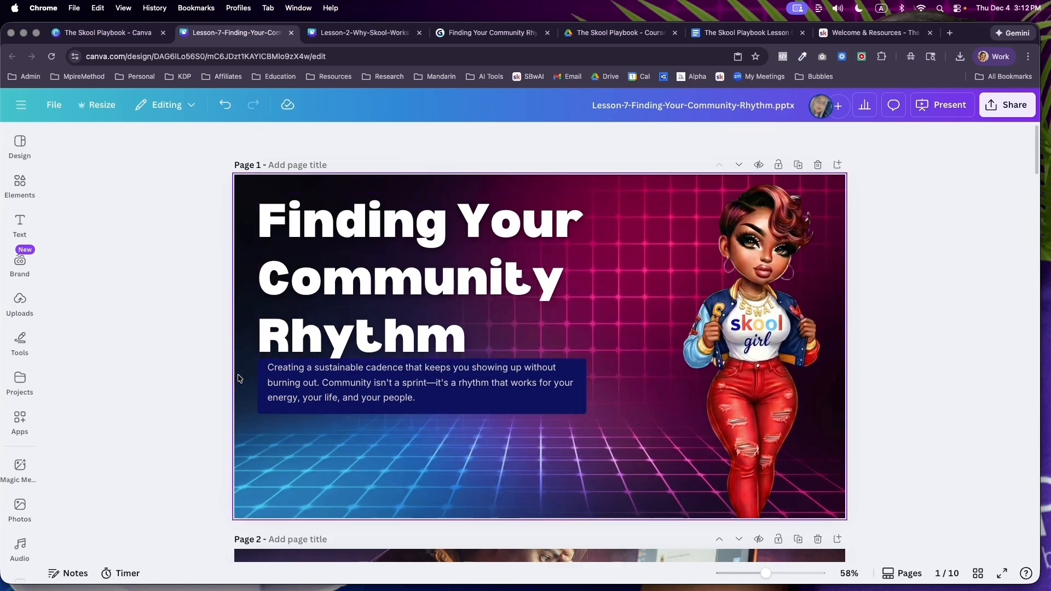
# - Lower the description with its navy rectangle and the title, and shift them together slightly inward from the page's left edge
pyautogui.click(303, 408)
pyautogui.moveTo(304, 408); pyautogui.dragTo(303, 446)
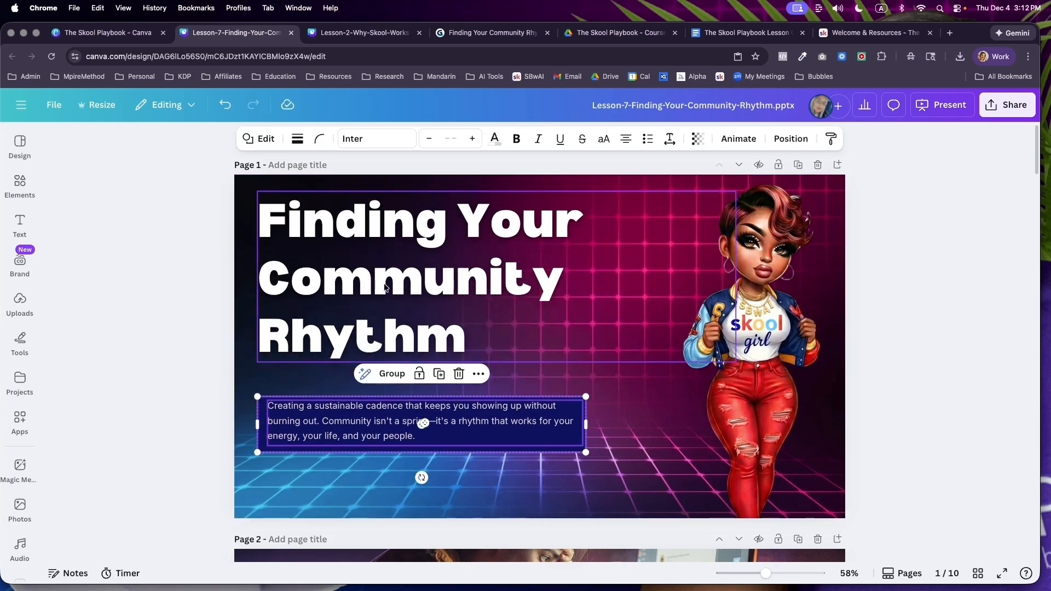
pyautogui.moveTo(385, 287); pyautogui.dragTo(386, 316)
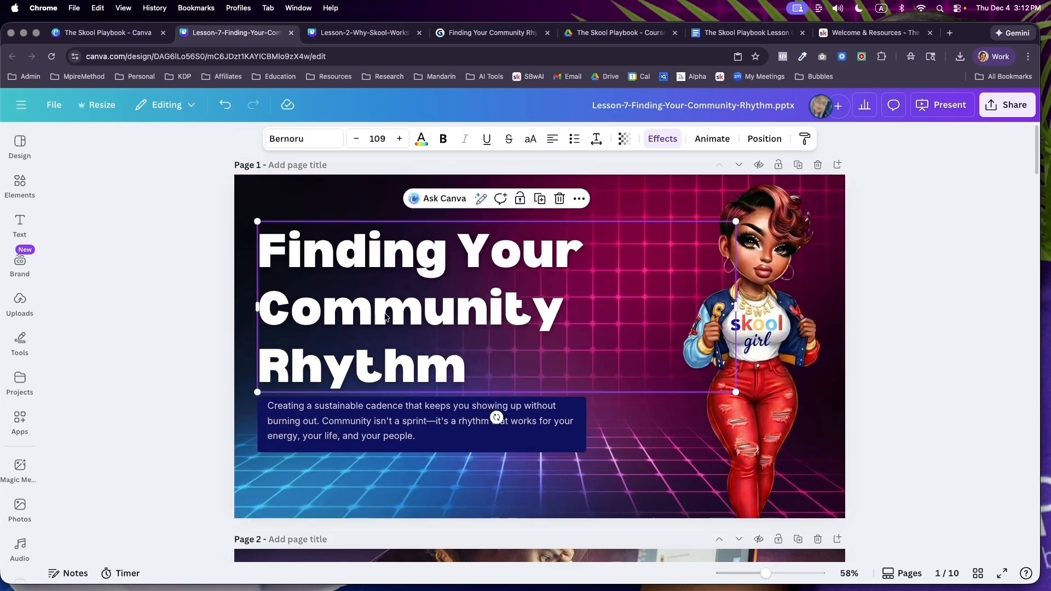
pyautogui.moveTo(195, 235); pyautogui.dragTo(399, 438)
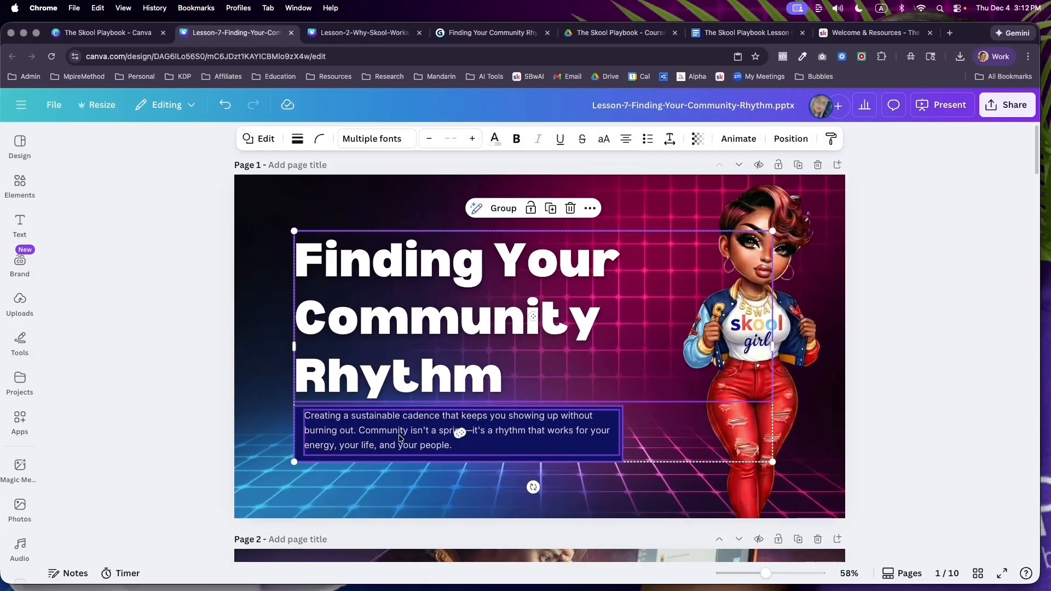
pyautogui.click(200, 402)
# - Copy the "LESSON 2" label from the Lesson 2 cover onto page 1 of Lesson 7 and change it to "LESSON 7"
pyautogui.click(364, 32)
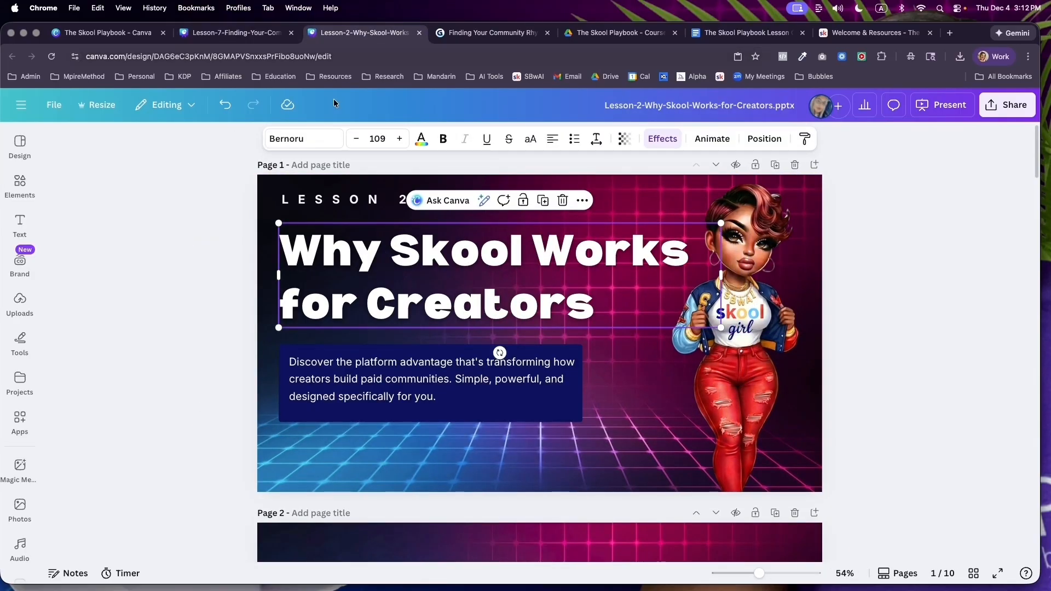
pyautogui.rightClick(302, 198)
pyautogui.click(324, 210)
pyautogui.hotkey('ctrl', 'shift', 'Tab')
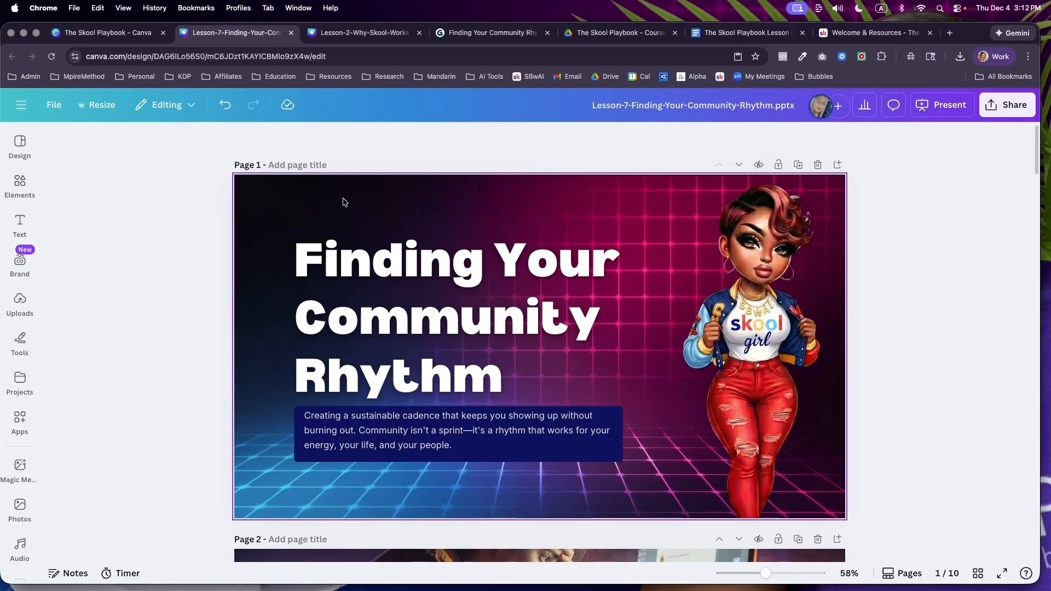
pyautogui.rightClick(345, 202)
pyautogui.click(393, 258)
pyautogui.doubleClick(394, 203)
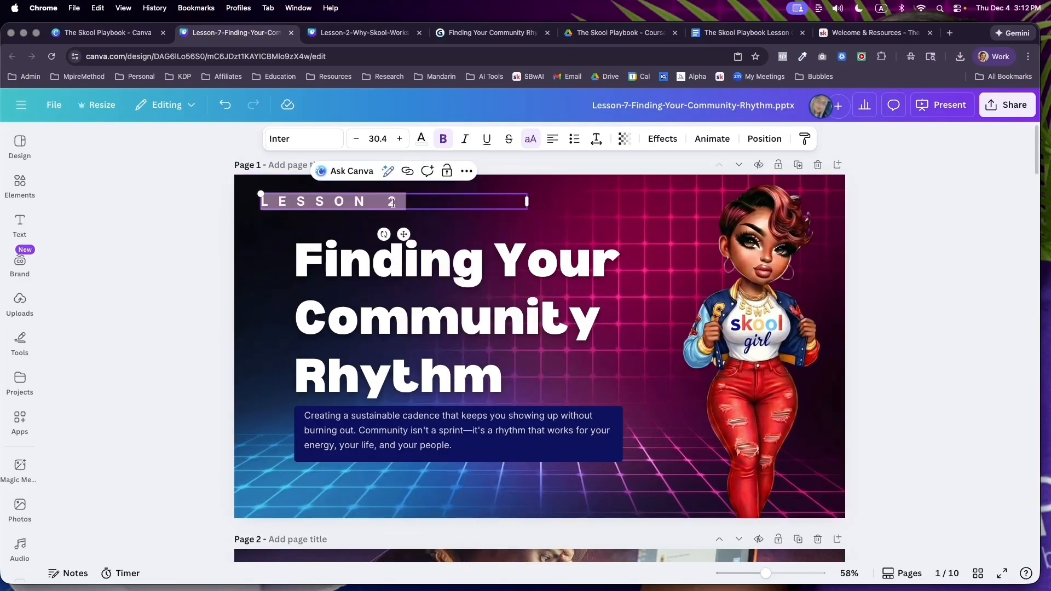
pyautogui.click(393, 203)
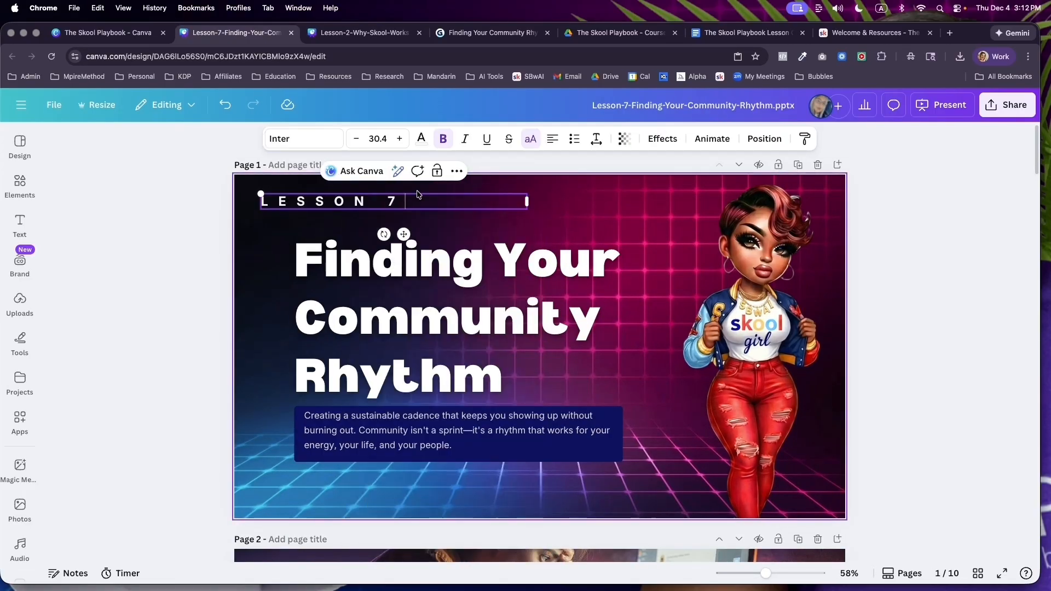
pyautogui.click(192, 242)
# - Move the title, description and navy rectangle together leftward to line up approximately with the "LESSON 7" label
pyautogui.moveTo(187, 262); pyautogui.dragTo(424, 439)
pyautogui.click(334, 35)
pyautogui.click(247, 35)
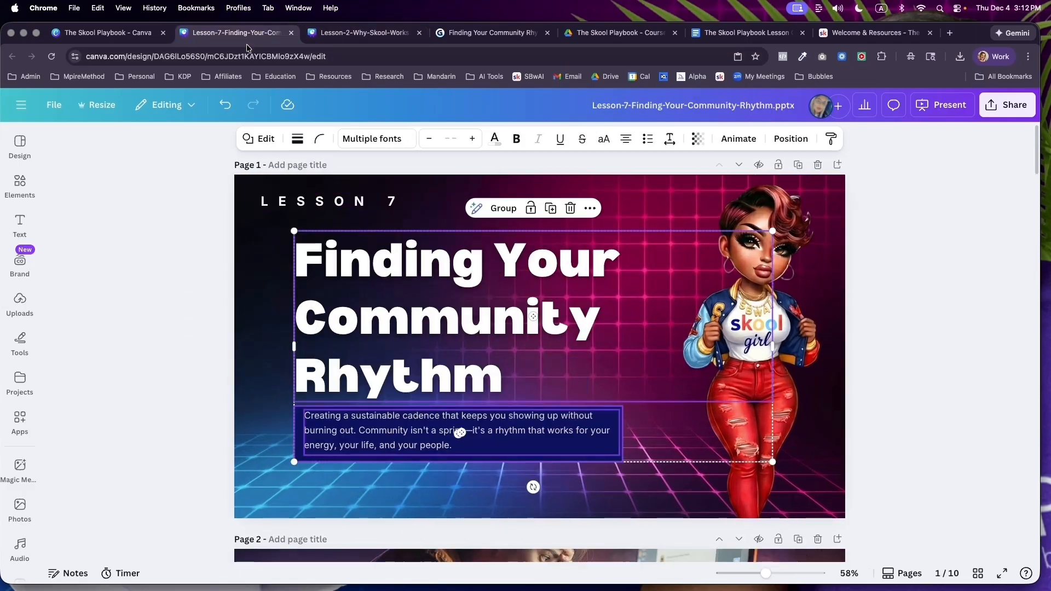
pyautogui.moveTo(433, 332); pyautogui.dragTo(413, 332)
pyautogui.click(172, 339)
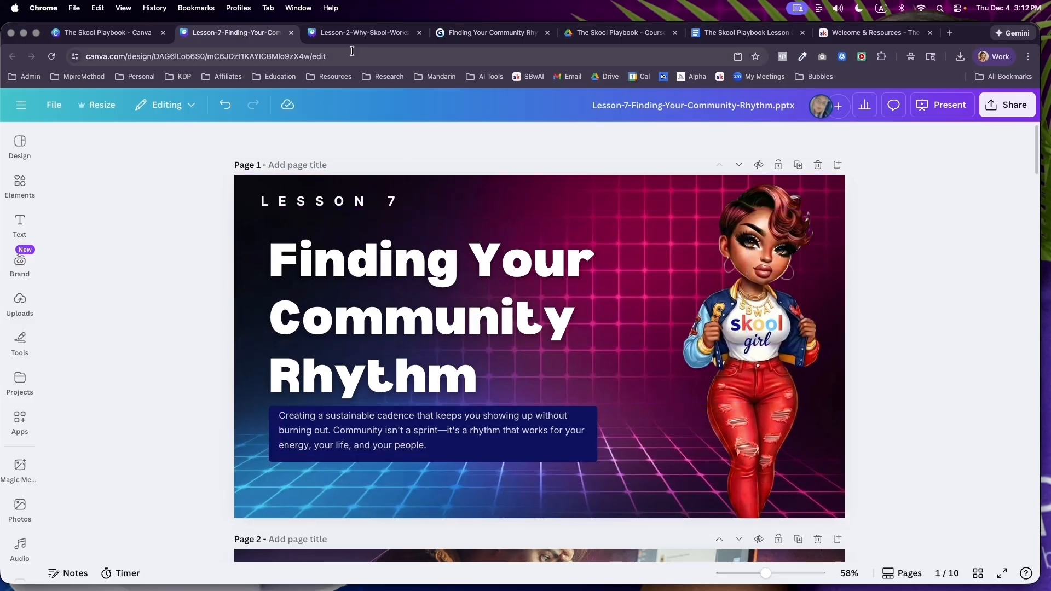
# - Compare the styled Lesson 2 pages with the Lesson 7 pages, examining Lesson 2 through page 6
pyautogui.click(356, 33)
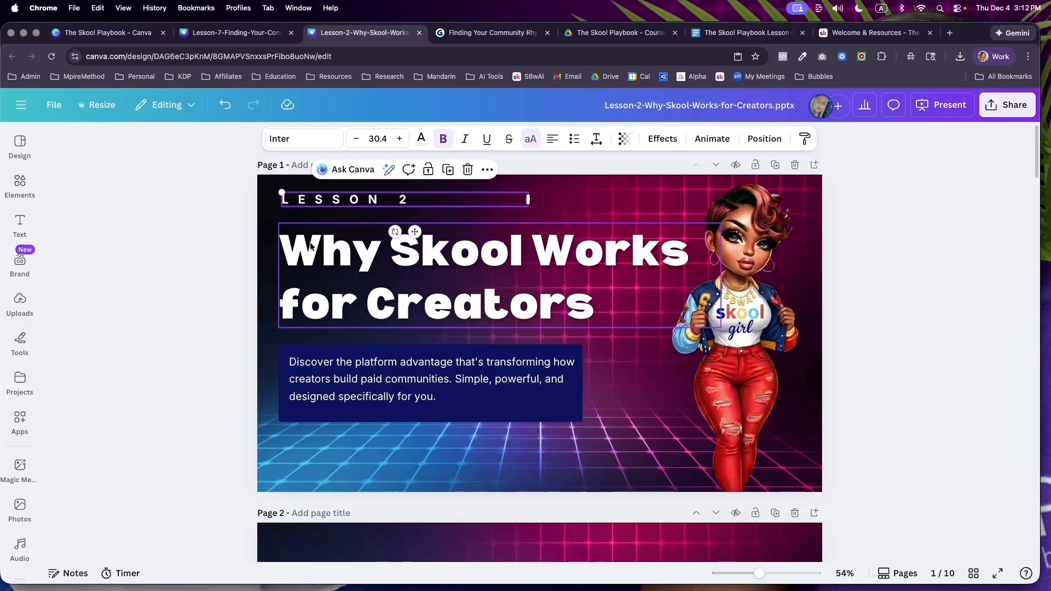
pyautogui.click(235, 33)
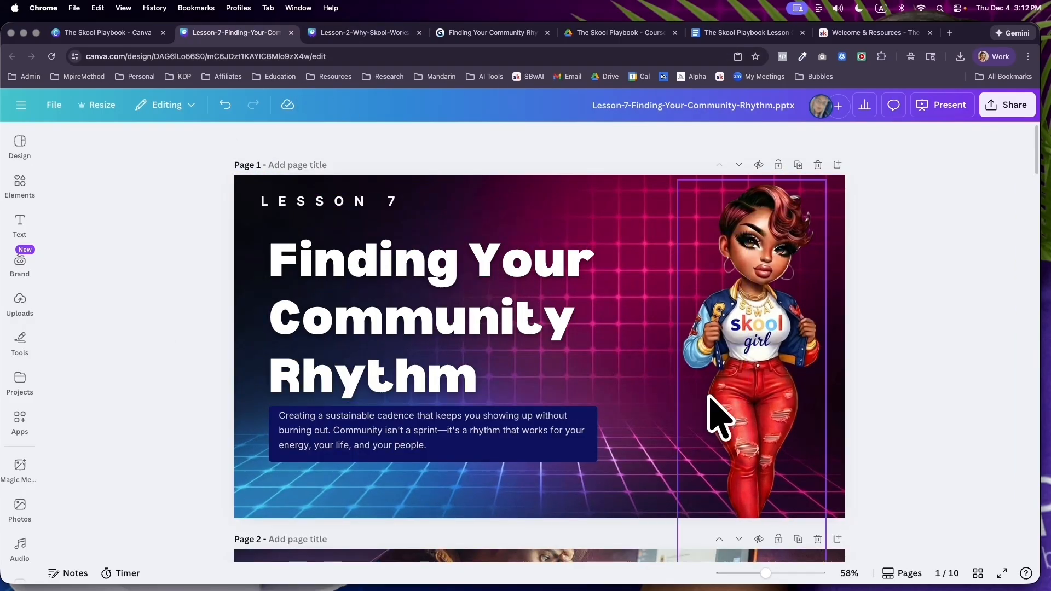
pyautogui.click(356, 33)
pyautogui.scroll(-6, 206, 291)
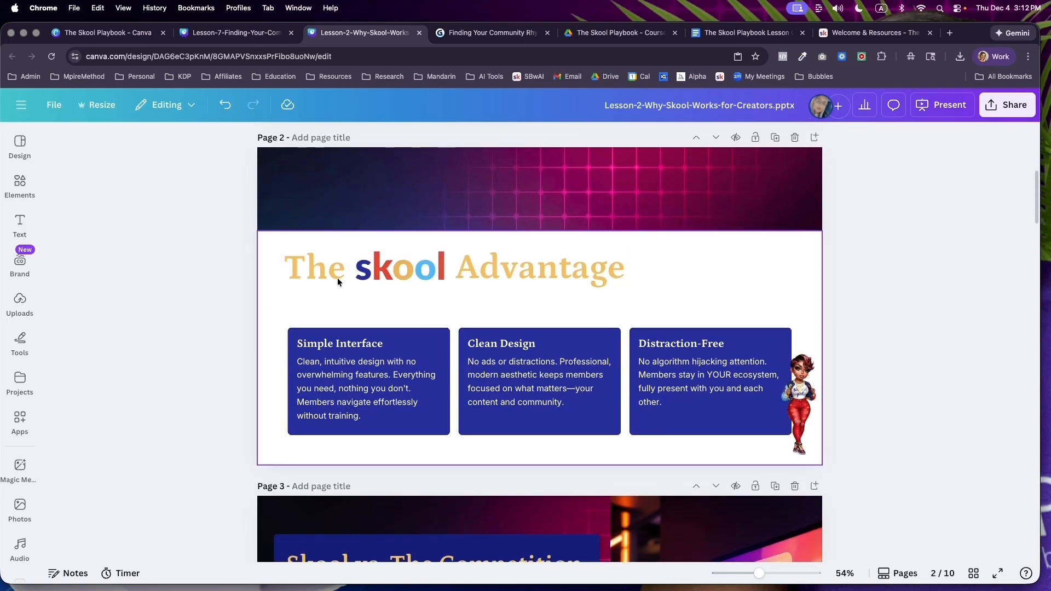
pyautogui.scroll(-1, 337, 278)
pyautogui.scroll(-9, 318, 436)
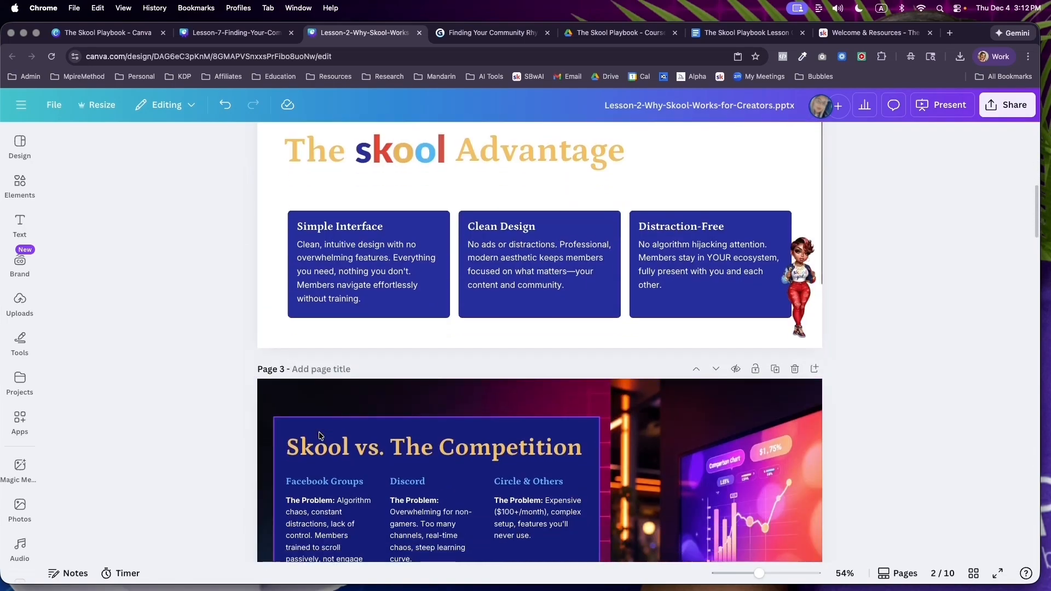
pyautogui.click(237, 33)
pyautogui.scroll(-10, 398, 405)
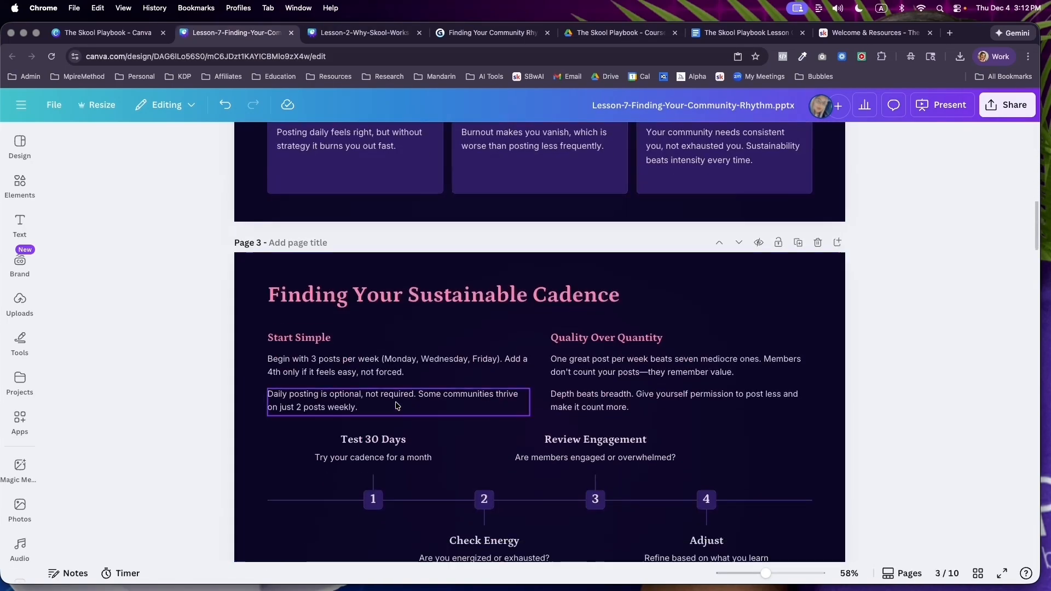
pyautogui.click(383, 40)
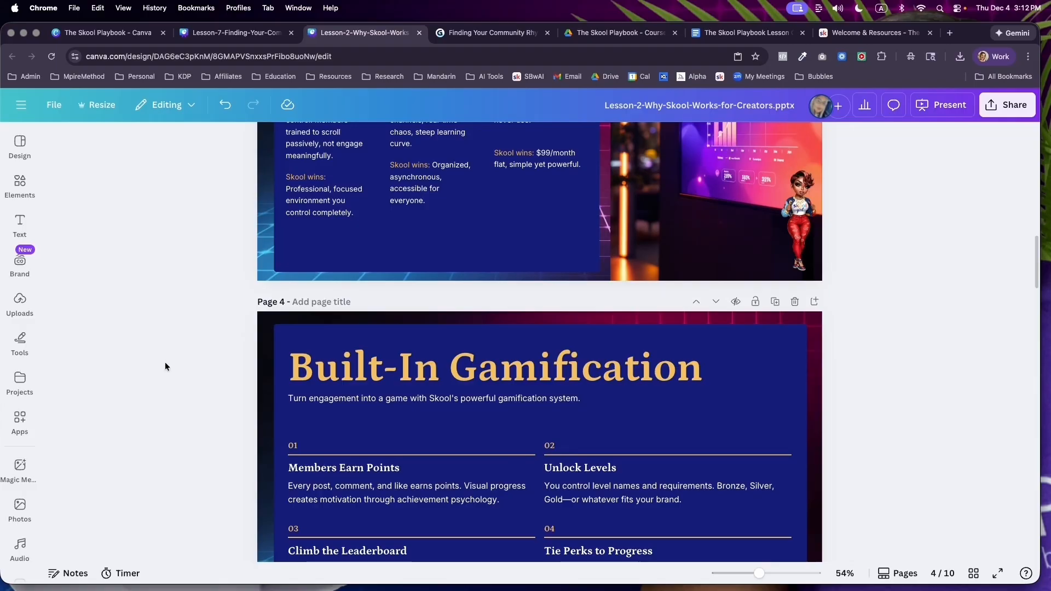
pyautogui.scroll(-5, 166, 364)
pyautogui.scroll(2, 166, 366)
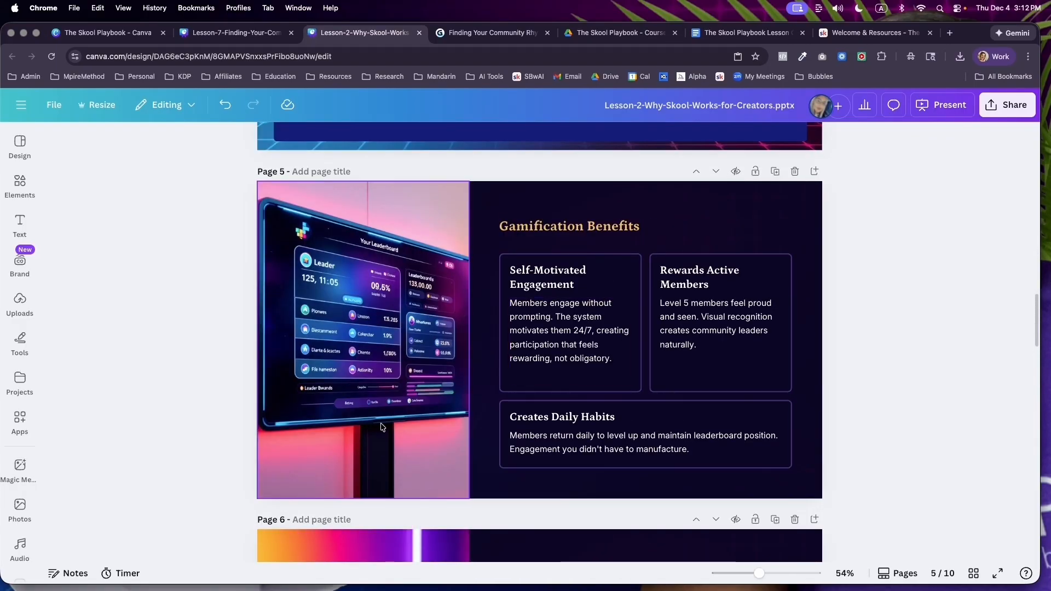
pyautogui.scroll(-5, 384, 428)
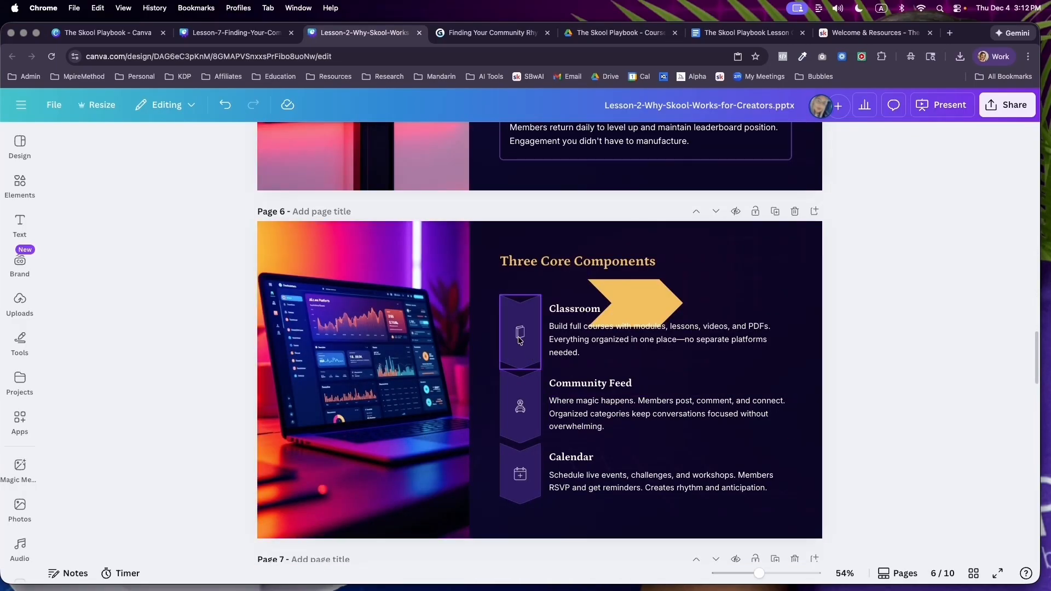
# - Rotate the gold chevron on page 6 of Lesson 2 to point down, shrink it, and duplicate it into a vertical stack of three
pyautogui.click(527, 365)
pyautogui.moveTo(527, 365); pyautogui.dragTo(525, 358)
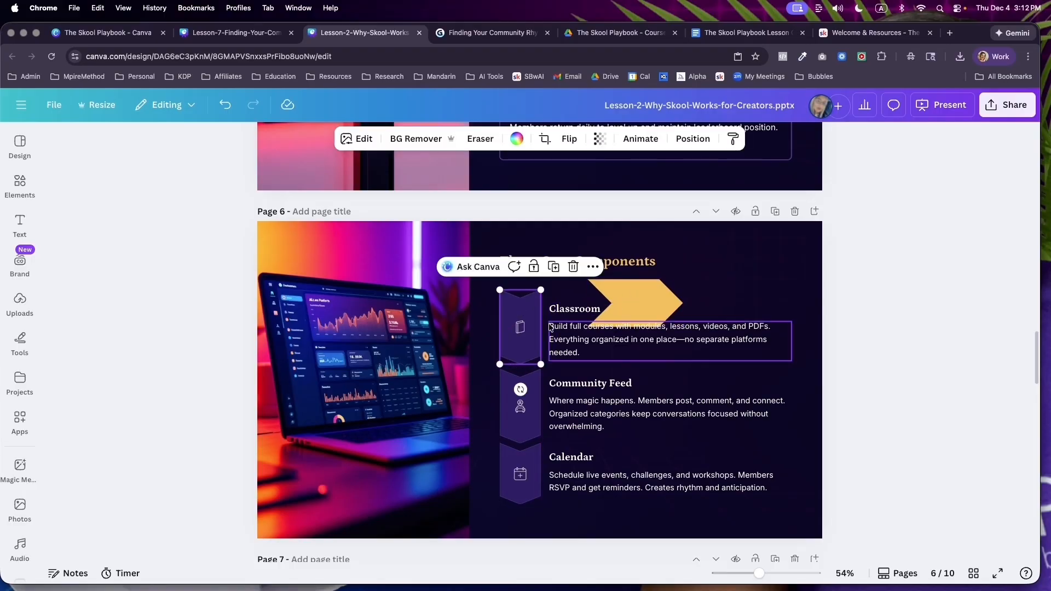
pyautogui.click(651, 293)
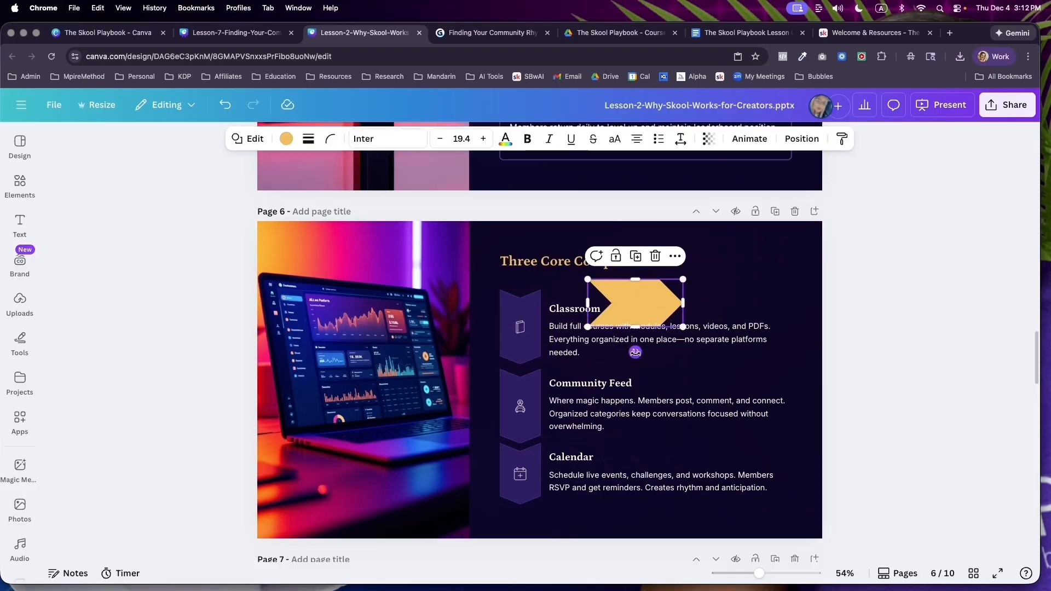
pyautogui.moveTo(635, 352); pyautogui.dragTo(561, 303)
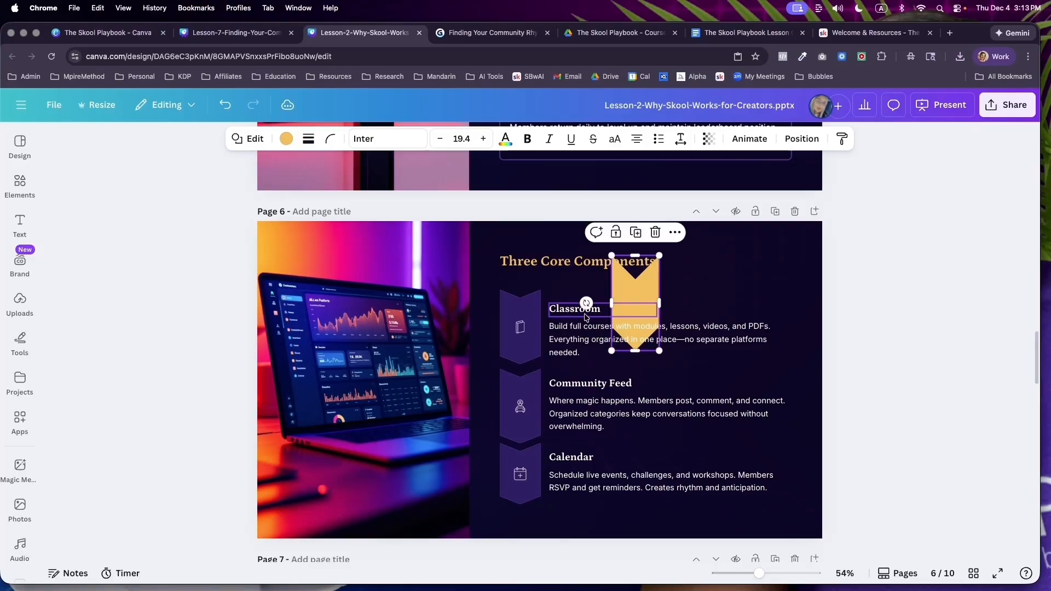
pyautogui.moveTo(656, 304); pyautogui.dragTo(745, 304)
pyautogui.moveTo(747, 258); pyautogui.dragTo(764, 313)
pyautogui.keyDown('alt'); pyautogui.moveTo(764, 313); pyautogui.dragTo(770, 463); pyautogui.keyUp('alt')
# - Move the three purple icon chevrons on page 6 up beside and over the "Three Core Components" title
pyautogui.moveTo(520, 327); pyautogui.dragTo(692, 262)
pyautogui.moveTo(520, 407); pyautogui.dragTo(617, 258)
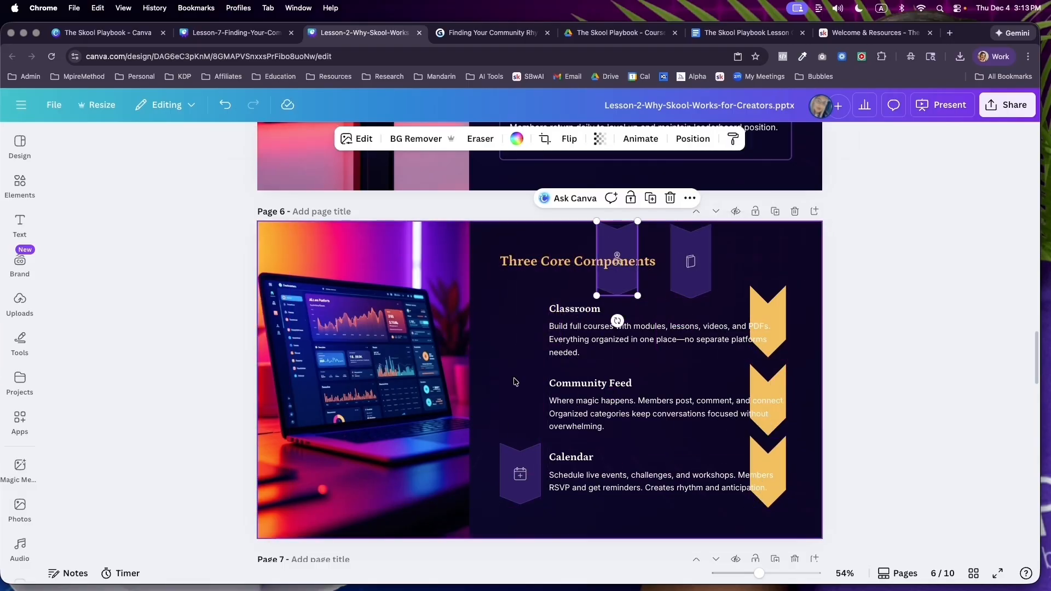
pyautogui.moveTo(519, 475); pyautogui.dragTo(537, 262)
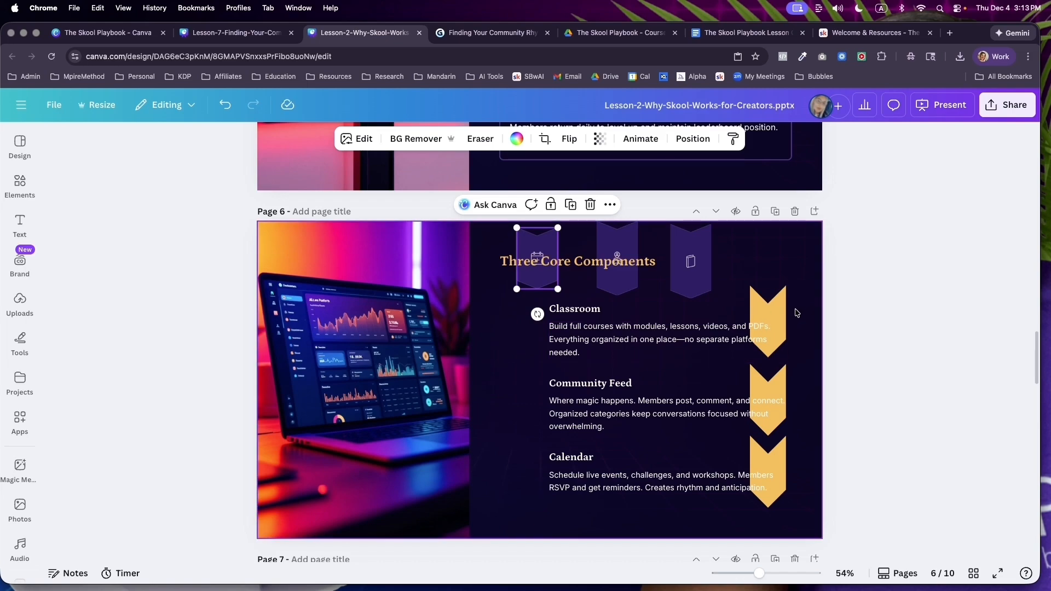
# - Place the three gold chevrons in a column beside the Classroom, Community Feed and Calendar items
pyautogui.moveTo(768, 323); pyautogui.dragTo(510, 342)
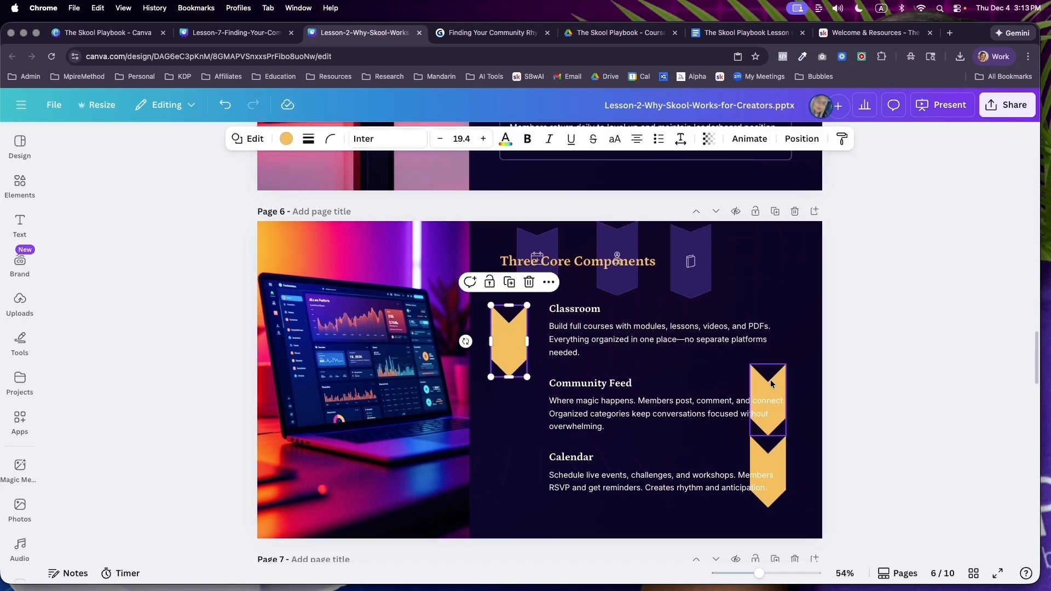
pyautogui.moveTo(771, 381); pyautogui.dragTo(512, 394)
pyautogui.moveTo(769, 471); pyautogui.dragTo(508, 469)
# - Shift the gold chevron column up slightly and nudge the middle chevron down to adjust the spacing
pyautogui.click(506, 413)
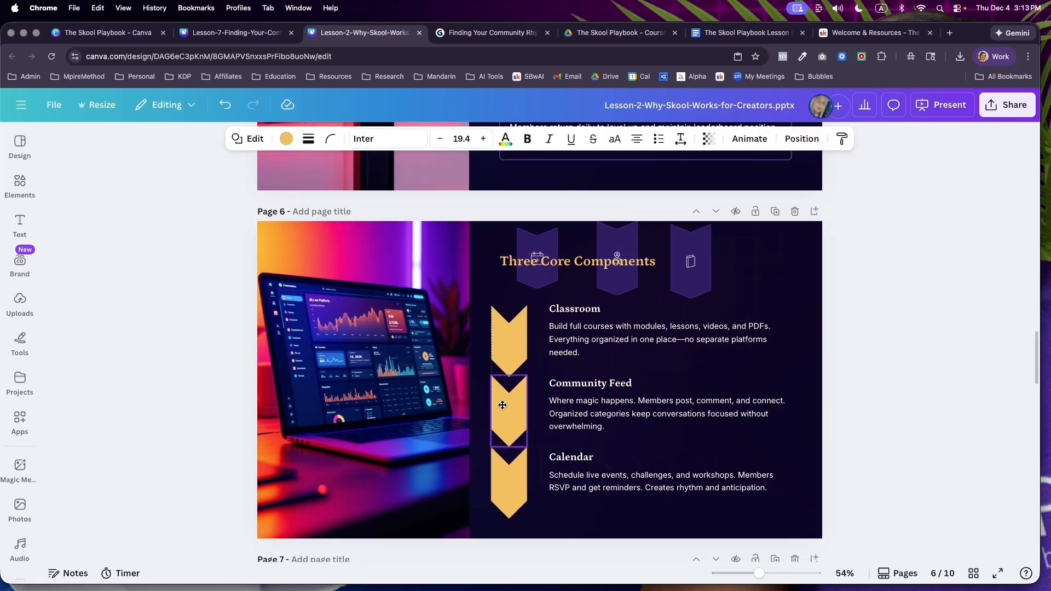
pyautogui.keyDown('shift'); pyautogui.click(507, 481); pyautogui.keyUp('shift')
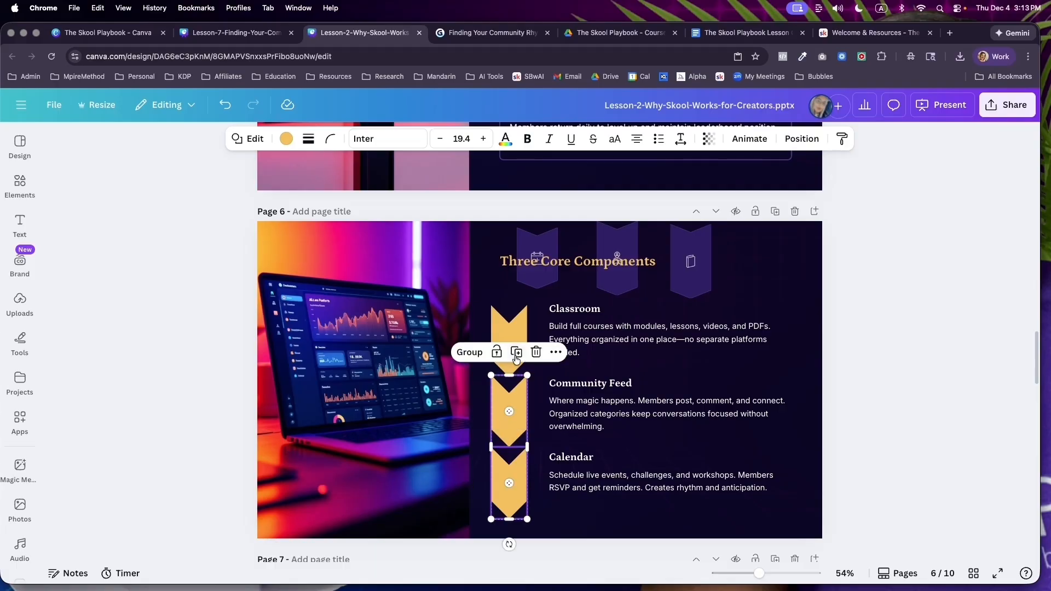
pyautogui.keyDown('shift'); pyautogui.click(509, 333); pyautogui.keyUp('shift')
pyautogui.moveTo(509, 332); pyautogui.dragTo(509, 327)
pyautogui.click(514, 380)
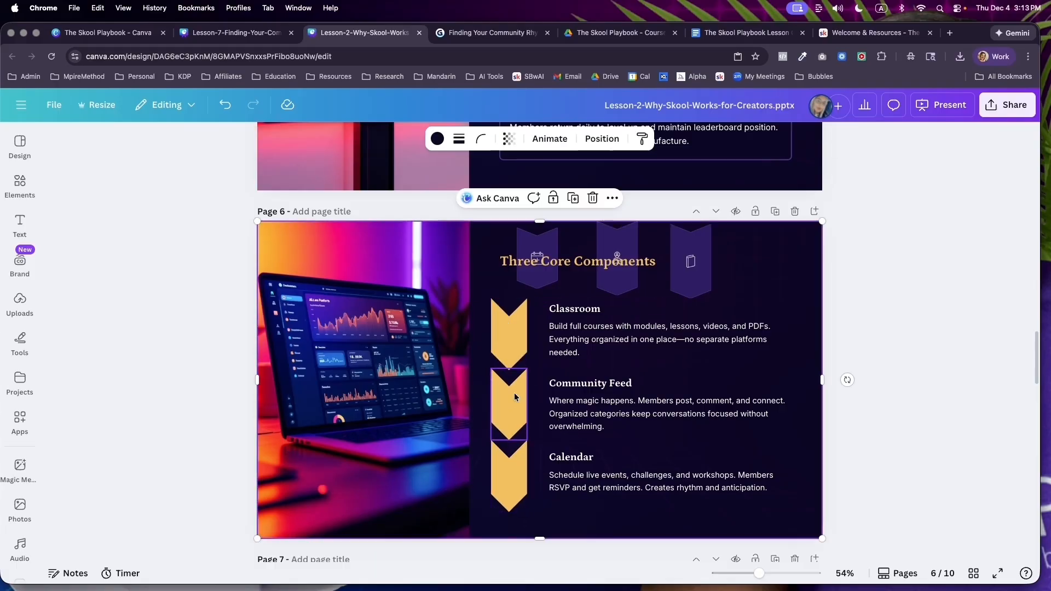
pyautogui.moveTo(512, 397); pyautogui.dragTo(510, 401)
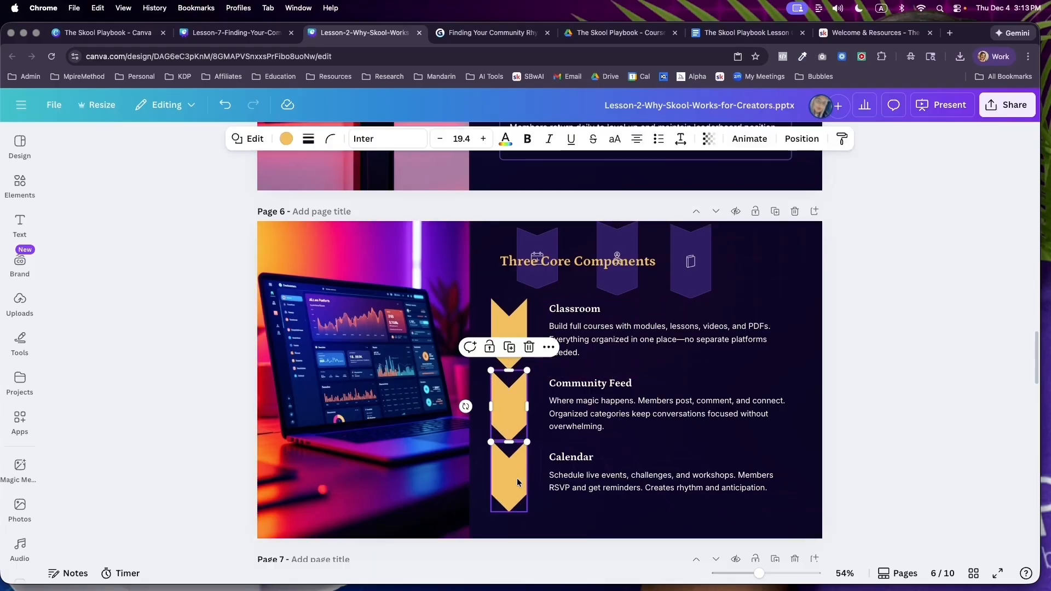
# - Move the three purple icon chevrons on page 6 into a row to the right of the "Three Core Components" title
pyautogui.click(511, 324)
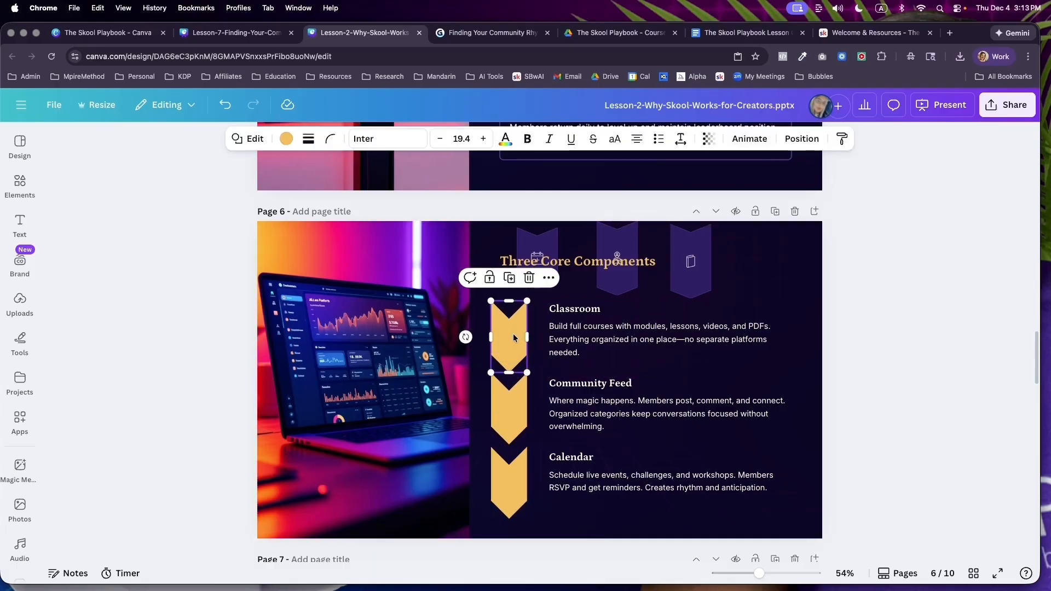
pyautogui.click(546, 240)
pyautogui.moveTo(691, 258); pyautogui.dragTo(744, 275)
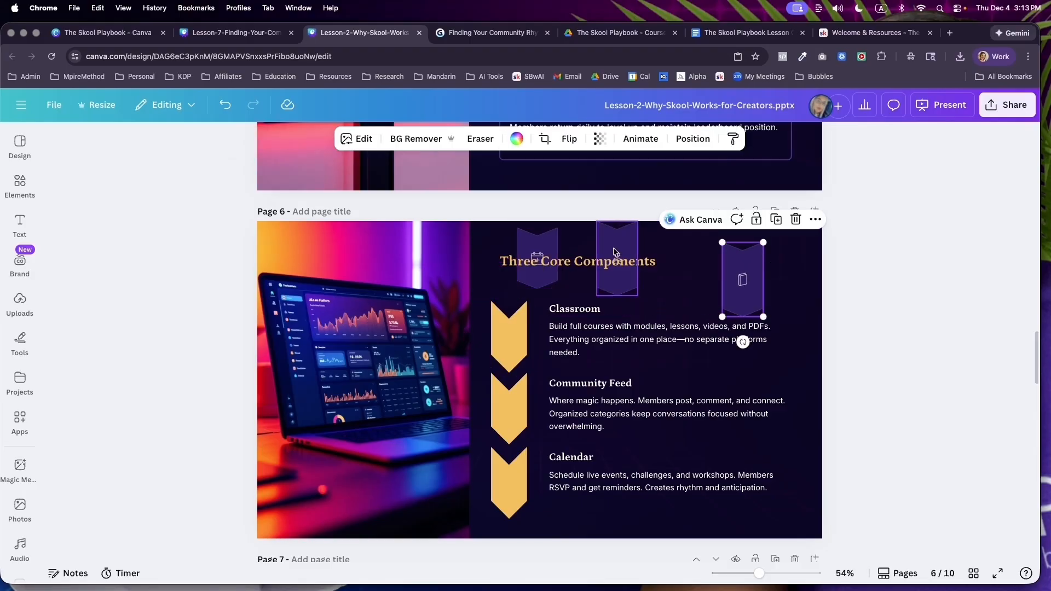
pyautogui.click(614, 249)
pyautogui.moveTo(614, 249); pyautogui.dragTo(693, 256)
pyautogui.moveTo(553, 243); pyautogui.dragTo(809, 270)
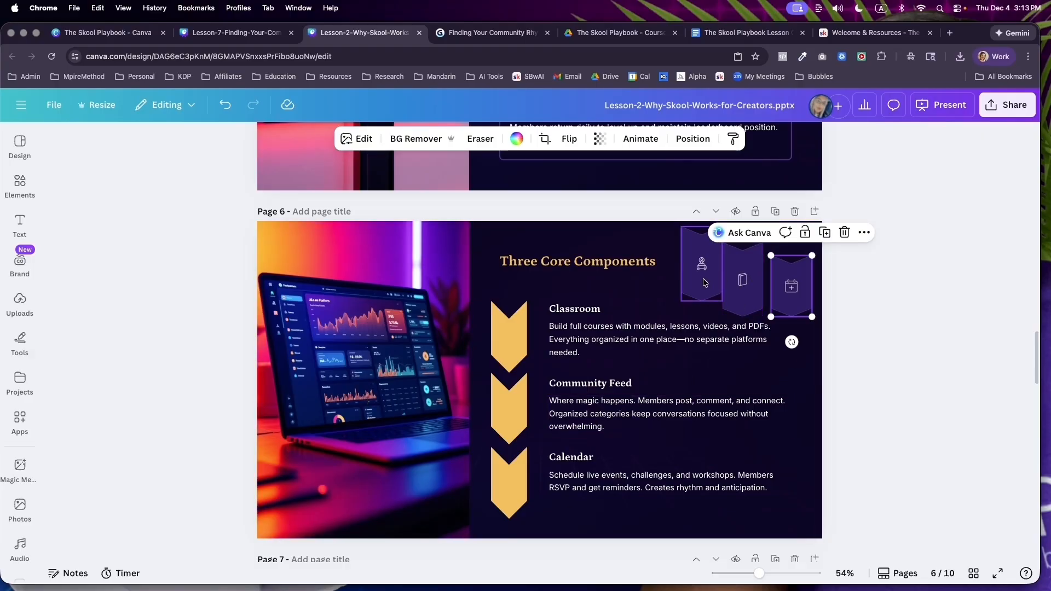
pyautogui.moveTo(705, 274); pyautogui.dragTo(693, 274)
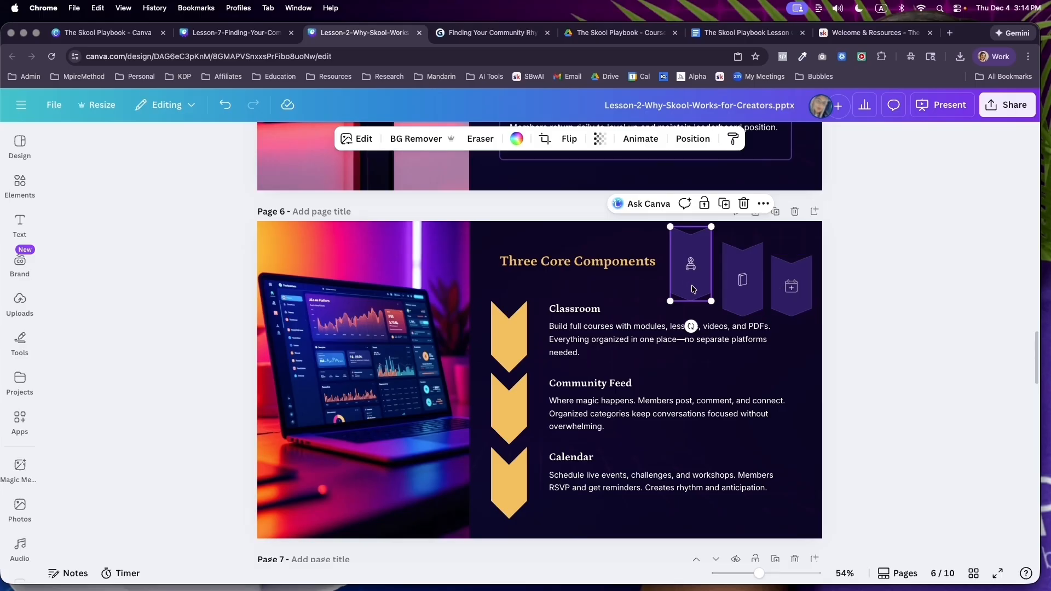
# - Enlarge the purple chevron with the person-and-car icon to about twice its size and place it beside the book chevron
pyautogui.click(741, 292)
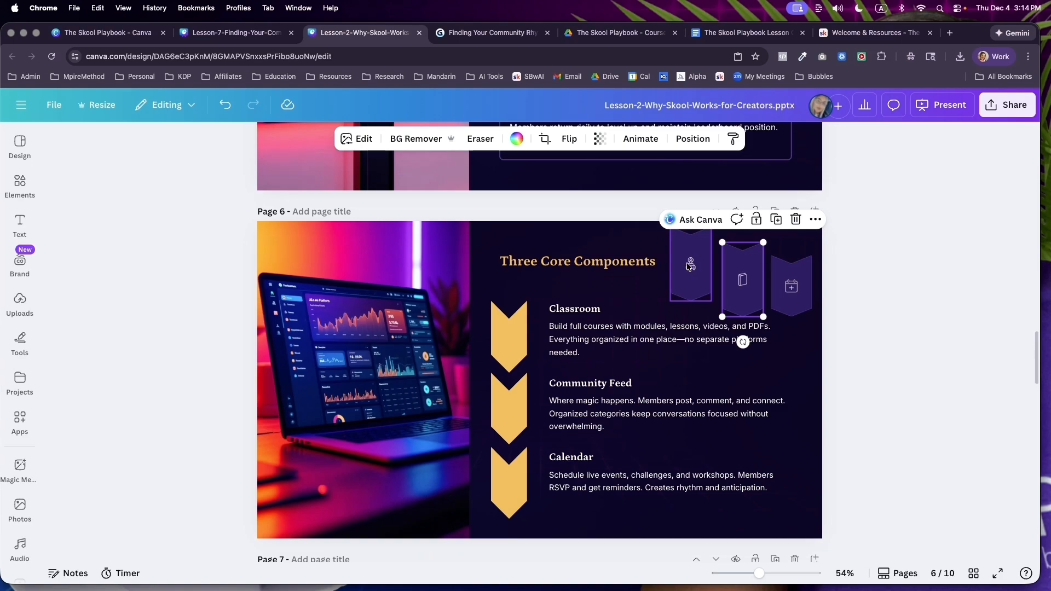
pyautogui.click(692, 267)
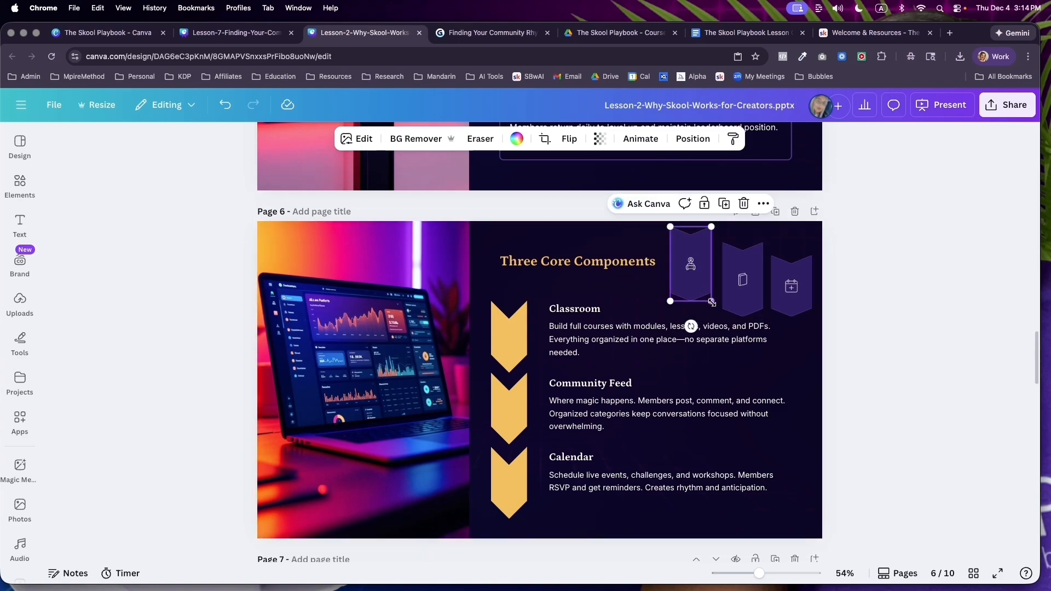
pyautogui.moveTo(712, 301); pyautogui.dragTo(854, 505)
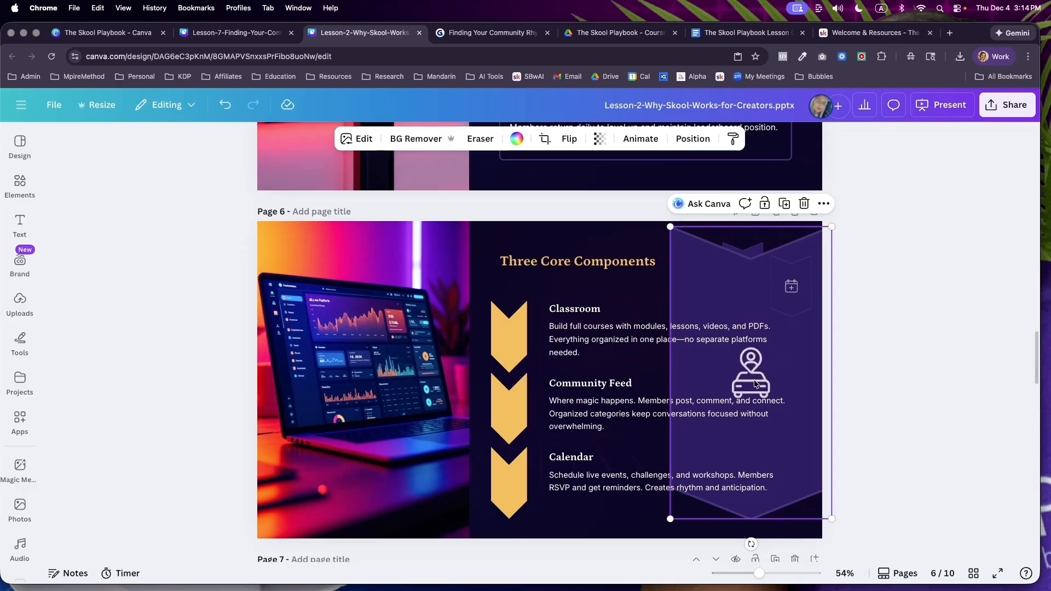
pyautogui.moveTo(765, 385); pyautogui.dragTo(737, 372)
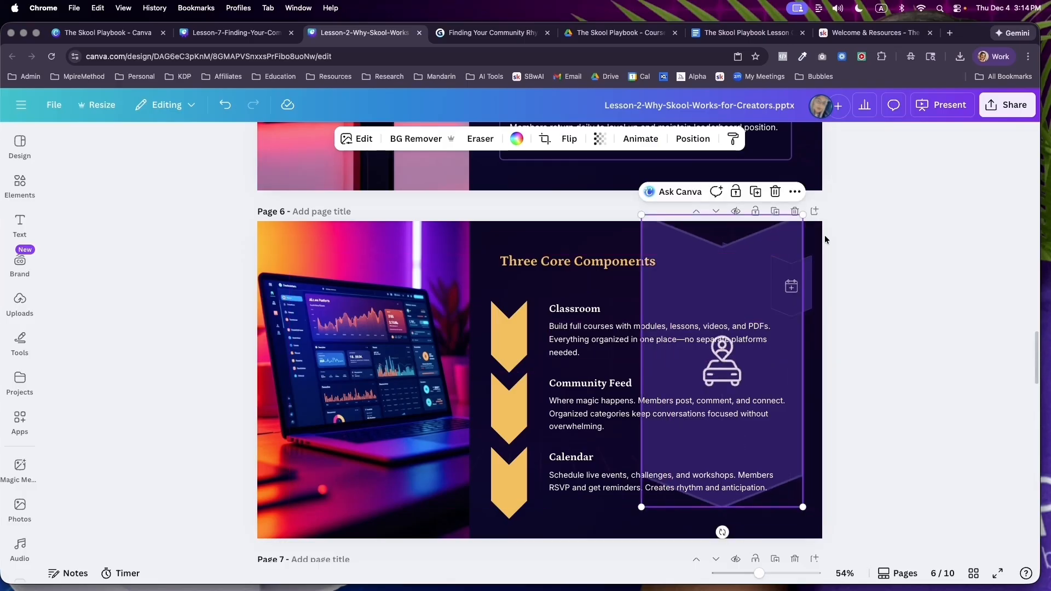
pyautogui.moveTo(804, 214); pyautogui.dragTo(723, 372)
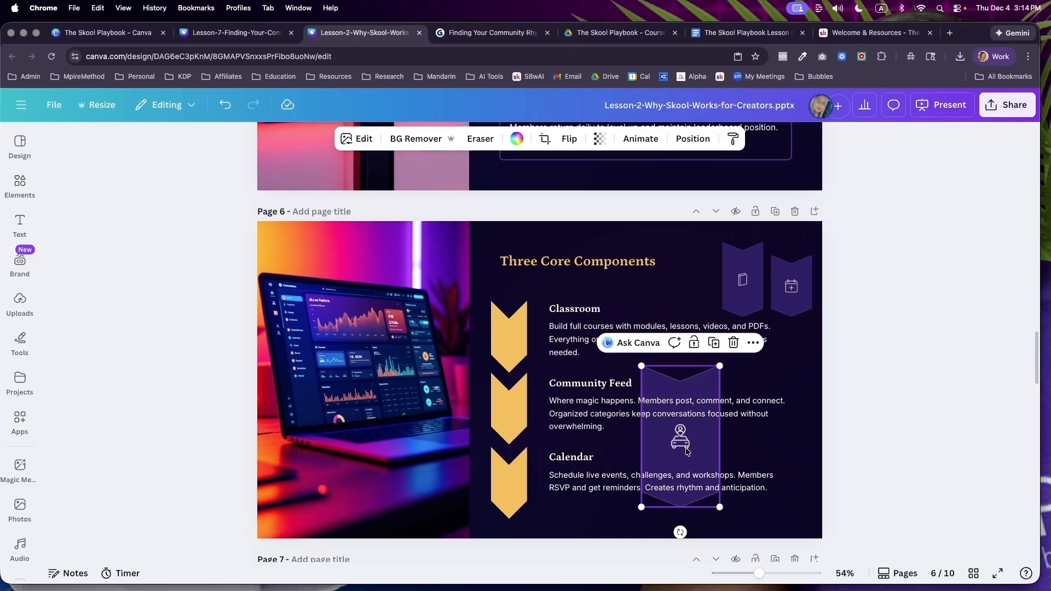
pyautogui.moveTo(681, 451); pyautogui.dragTo(673, 324)
pyautogui.moveTo(675, 303); pyautogui.dragTo(678, 306)
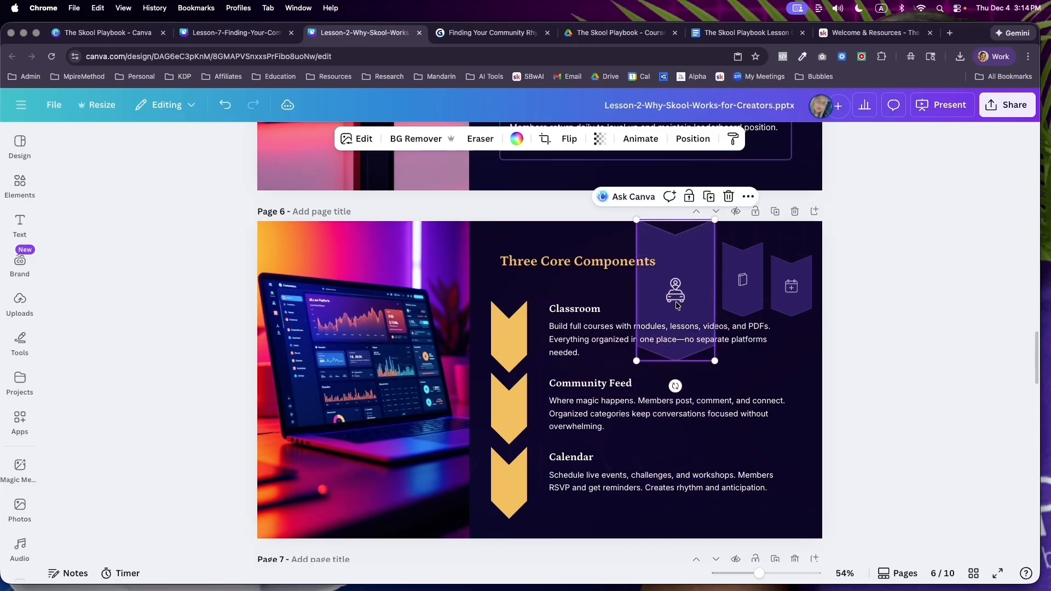
# - Search the elements for "car icon" and add the outlined front-view car to page 6
pyautogui.click(20, 185)
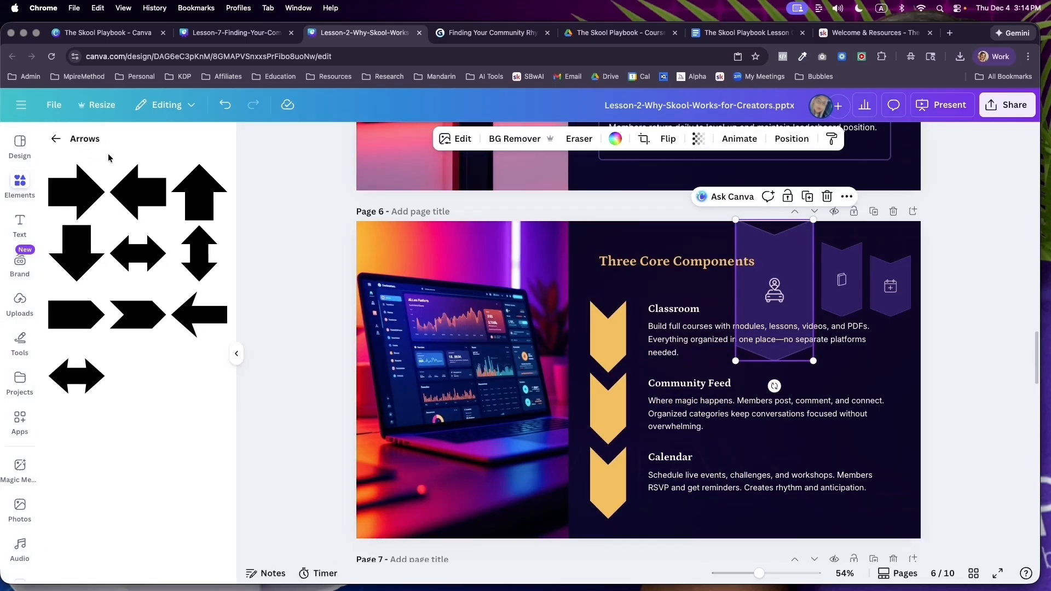
pyautogui.click(55, 138)
pyautogui.click(55, 139)
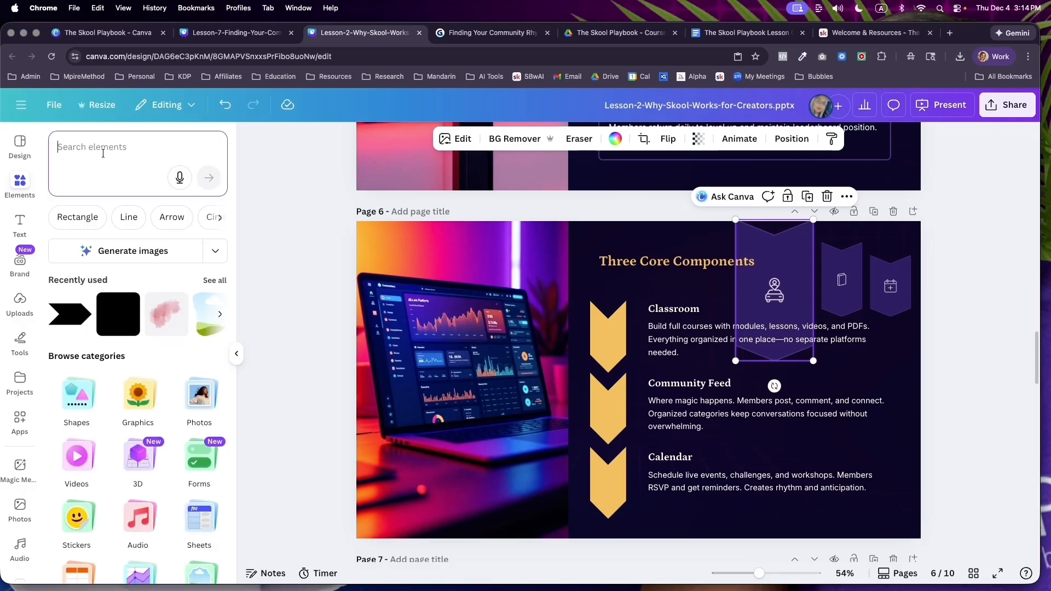
pyautogui.write('car icon')
pyautogui.press('Return')
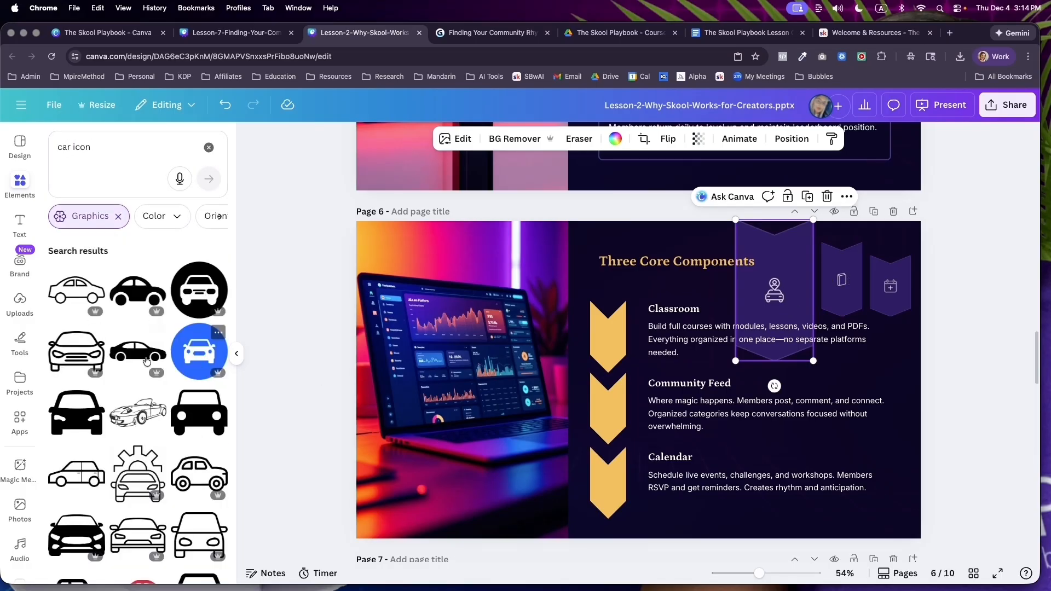
pyautogui.click(68, 359)
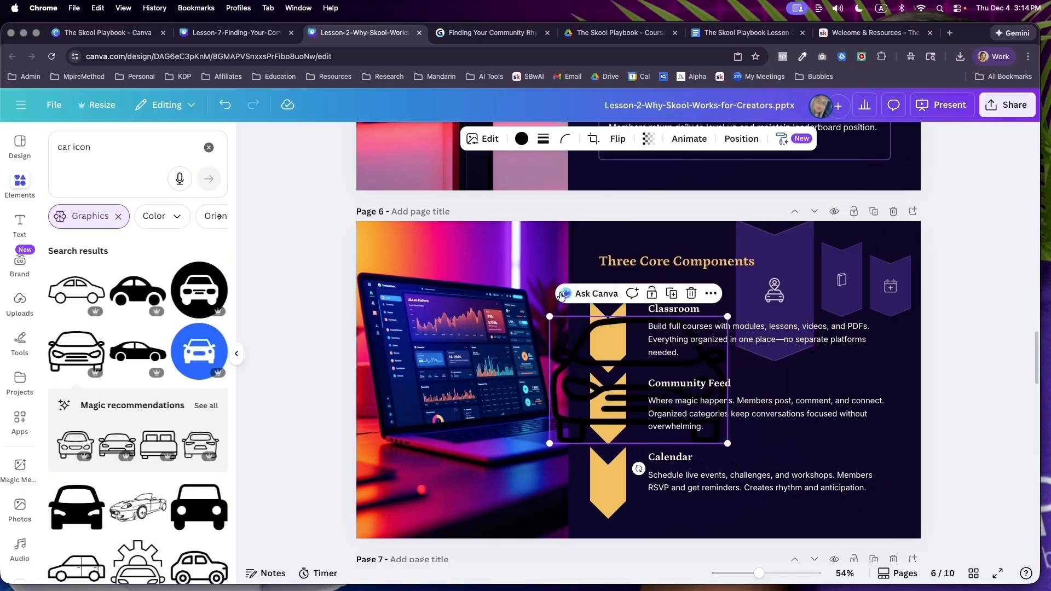
# - Recolor the car icon white and move it onto the laptop photo
pyautogui.click(521, 138)
pyautogui.click(183, 289)
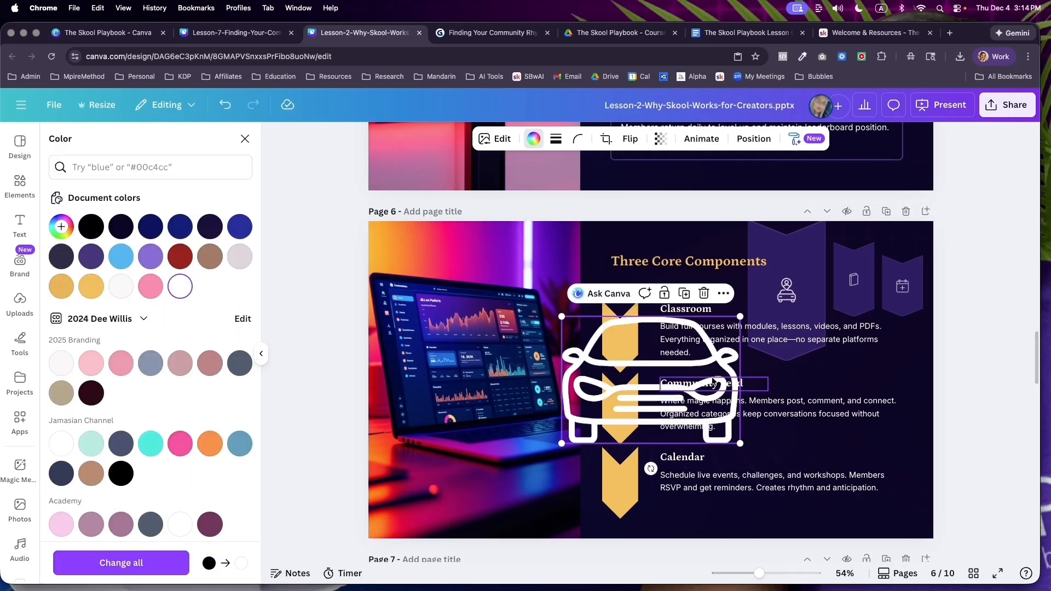
pyautogui.moveTo(571, 392); pyautogui.dragTo(410, 417)
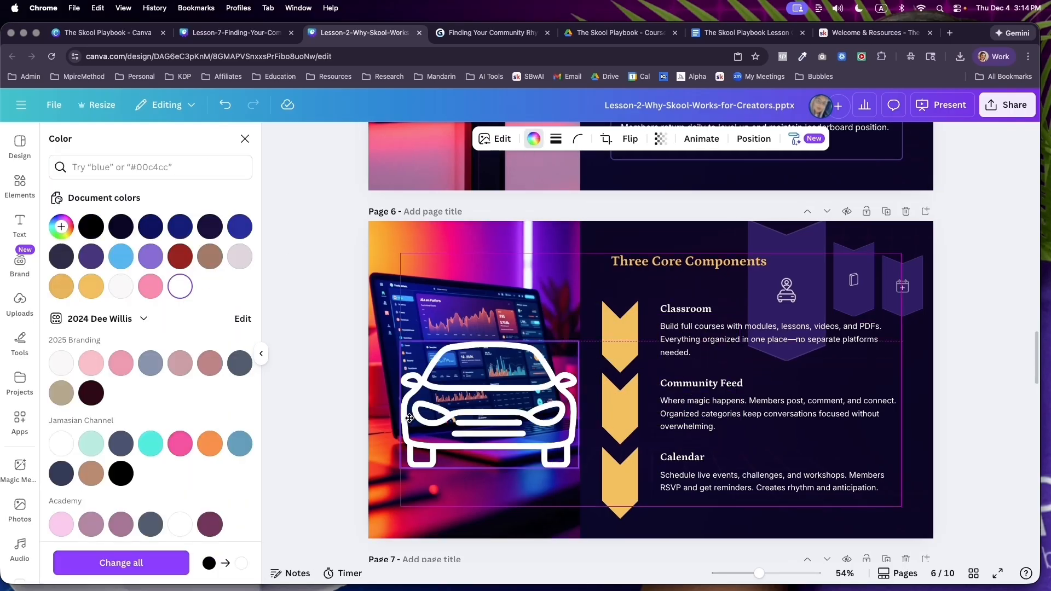
pyautogui.click(243, 141)
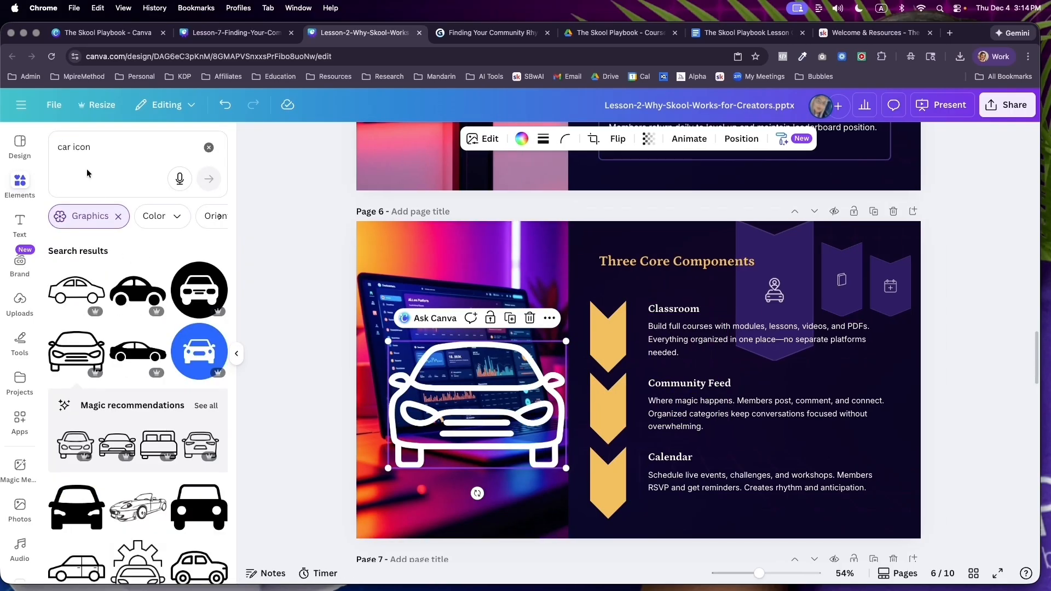
# - Search the graphics for "location icon" and look through the results for an outlined pin
pyautogui.doubleClick(89, 143)
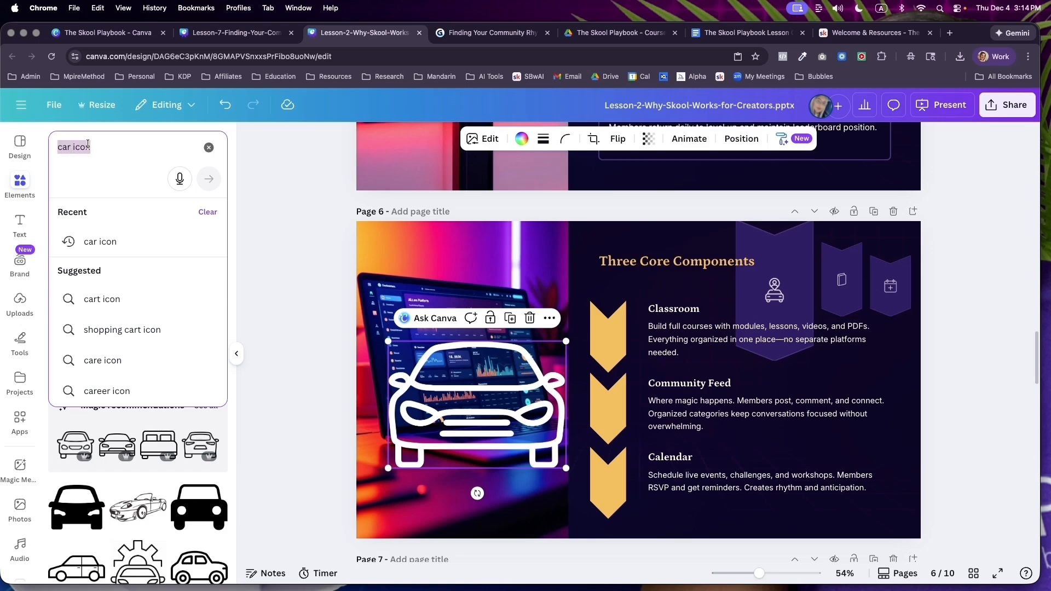
pyautogui.write('location icon')
pyautogui.press('Return')
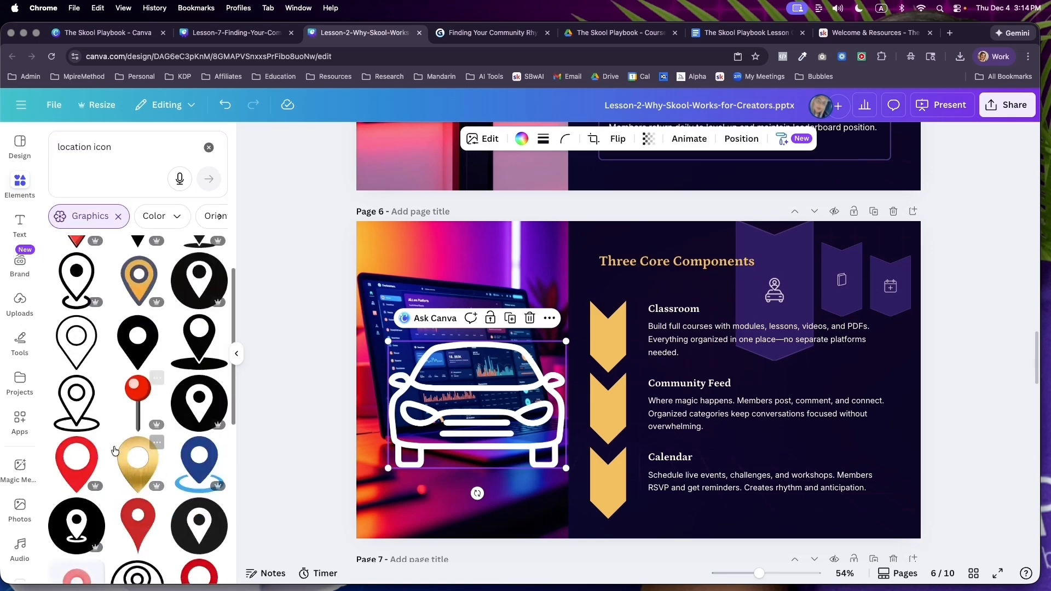
pyautogui.scroll(-10, 113, 446)
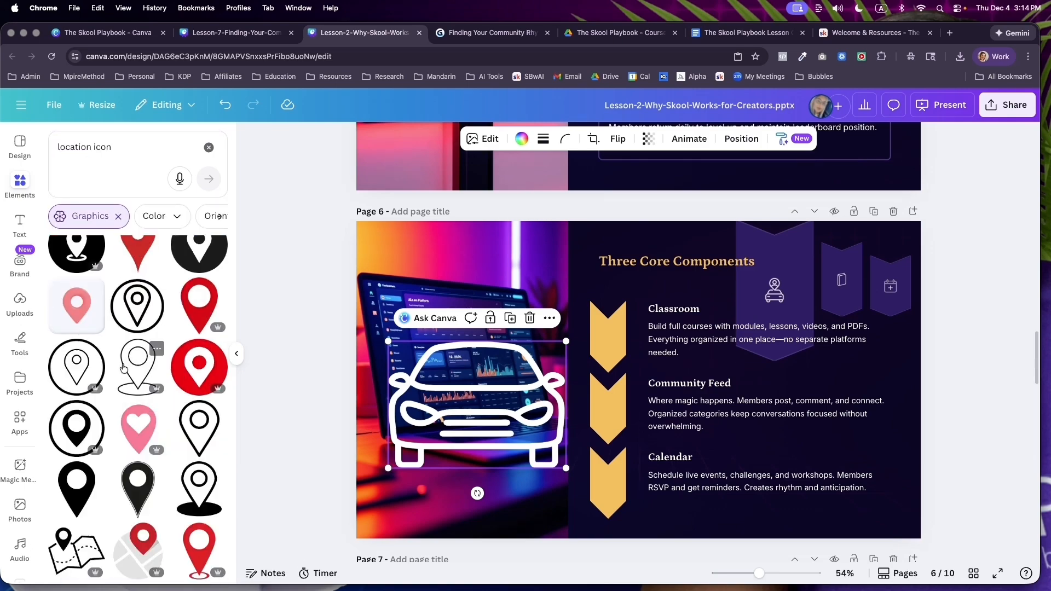
pyautogui.scroll(-10, 121, 336)
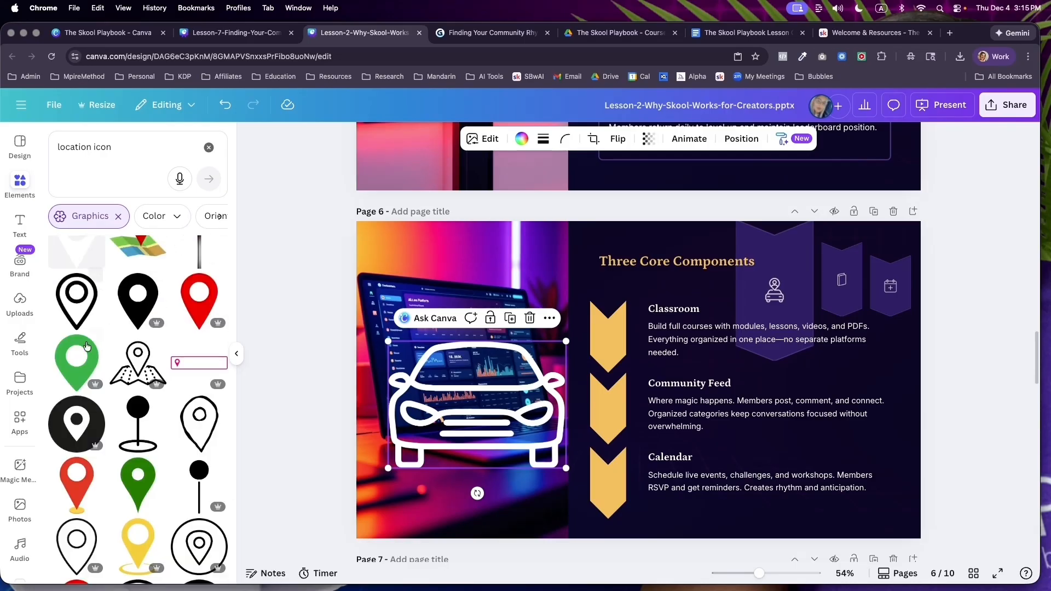
pyautogui.scroll(-3, 123, 457)
# - Refine the graphics search to "location person icon" and browse for a pin that fits the car icon
pyautogui.click(113, 147)
pyautogui.hotkey('alt', 'BackSpace')
pyautogui.write('person')
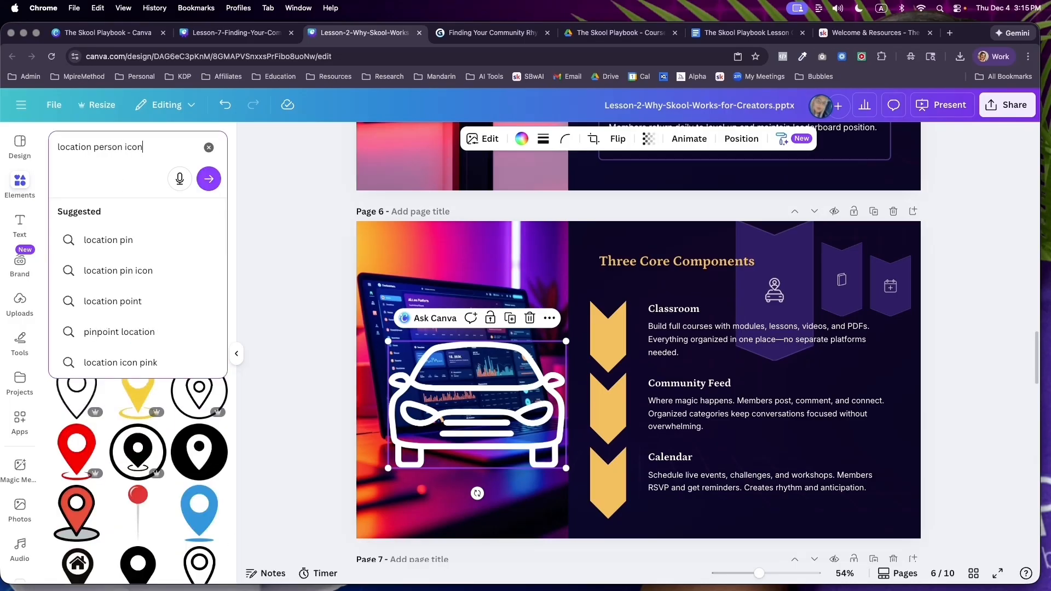
pyautogui.press('Return')
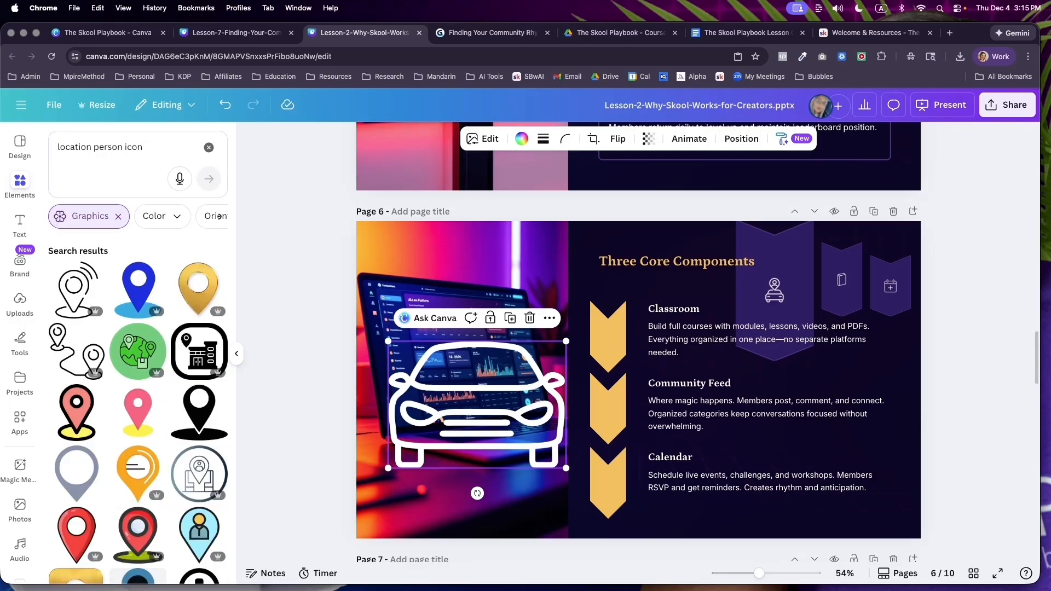
pyautogui.scroll(-5, 137, 444)
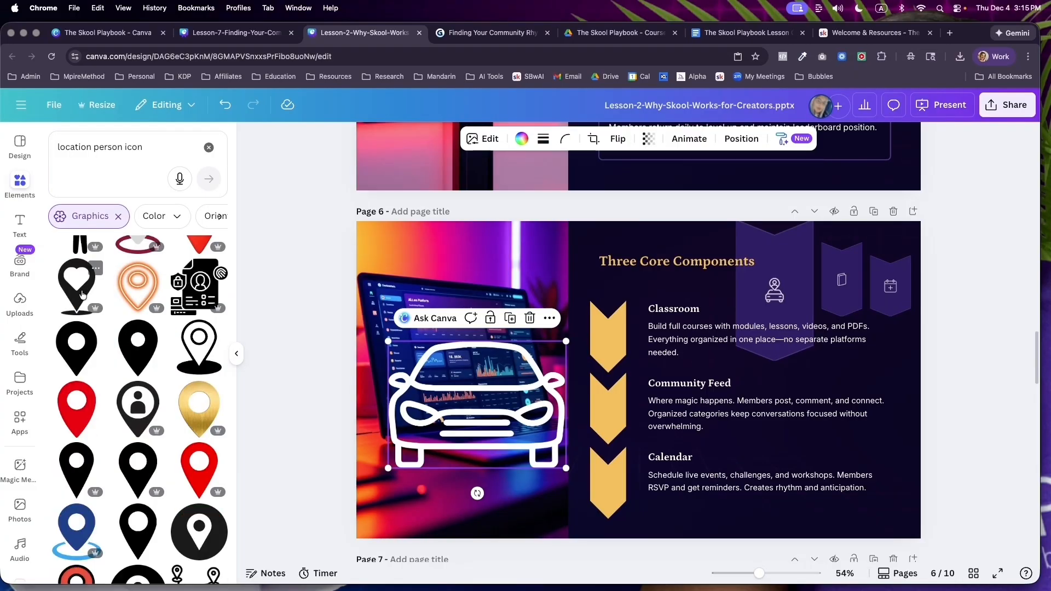
pyautogui.scroll(-3, 82, 296)
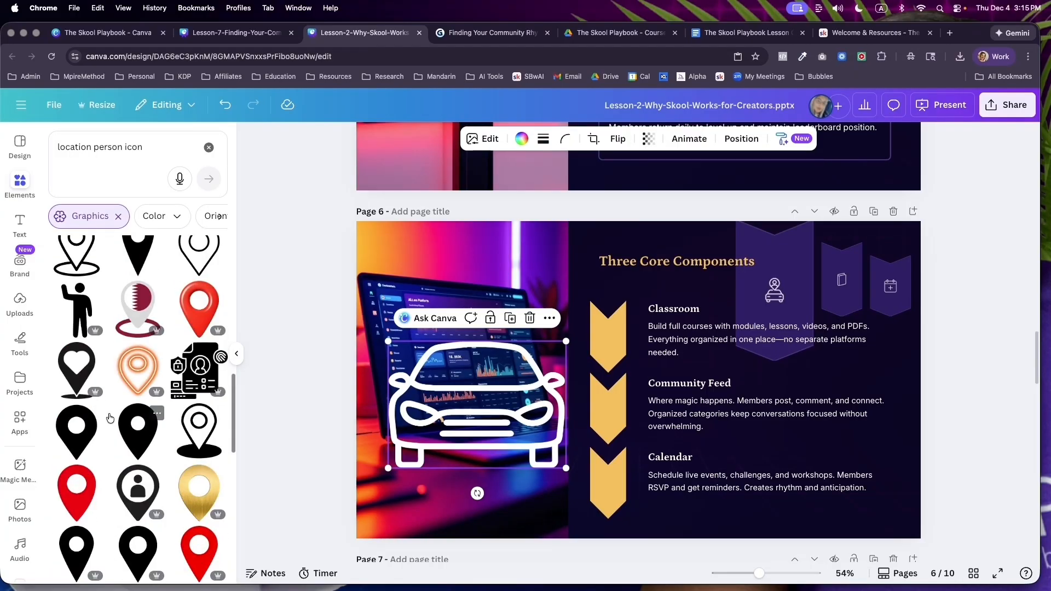
pyautogui.scroll(-5, 109, 418)
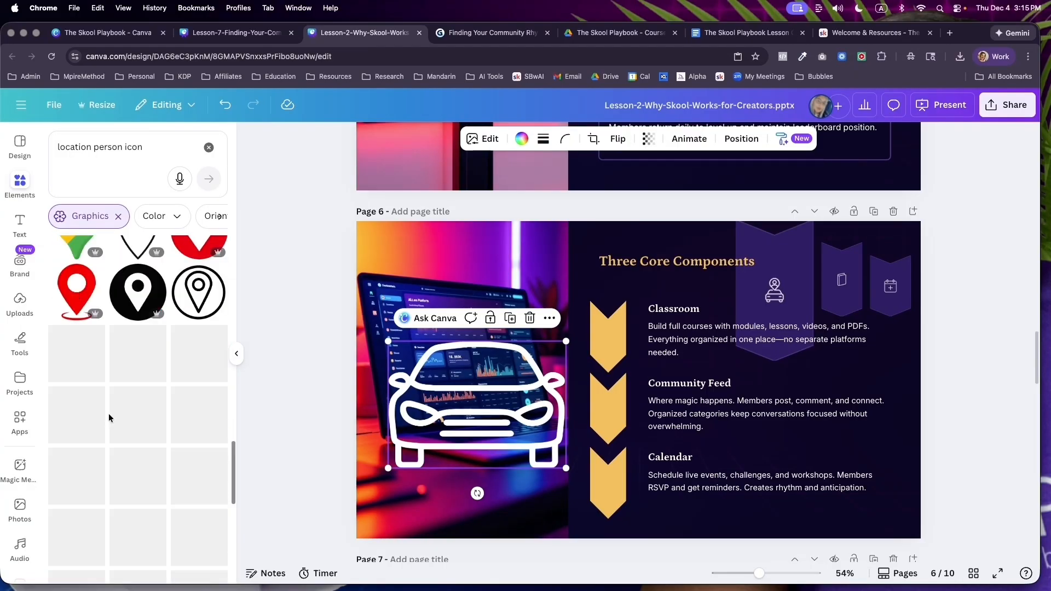
pyautogui.scroll(-3, 109, 418)
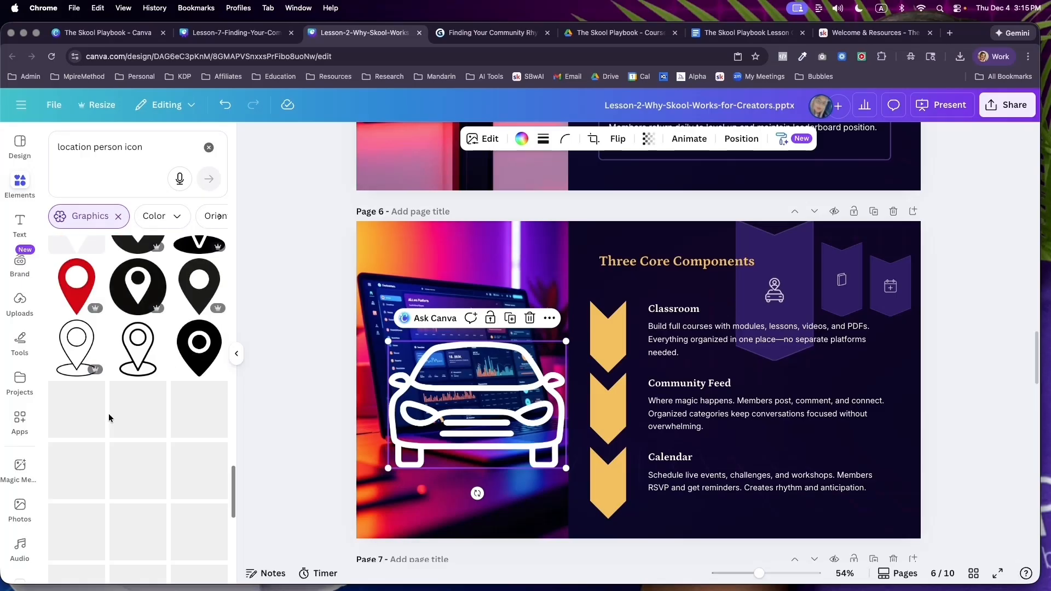
# - Search the graphics for "tear drop icon" and add the plain outlined drop to page 6
pyautogui.tripleClick(141, 146)
pyautogui.write('tear drop icon')
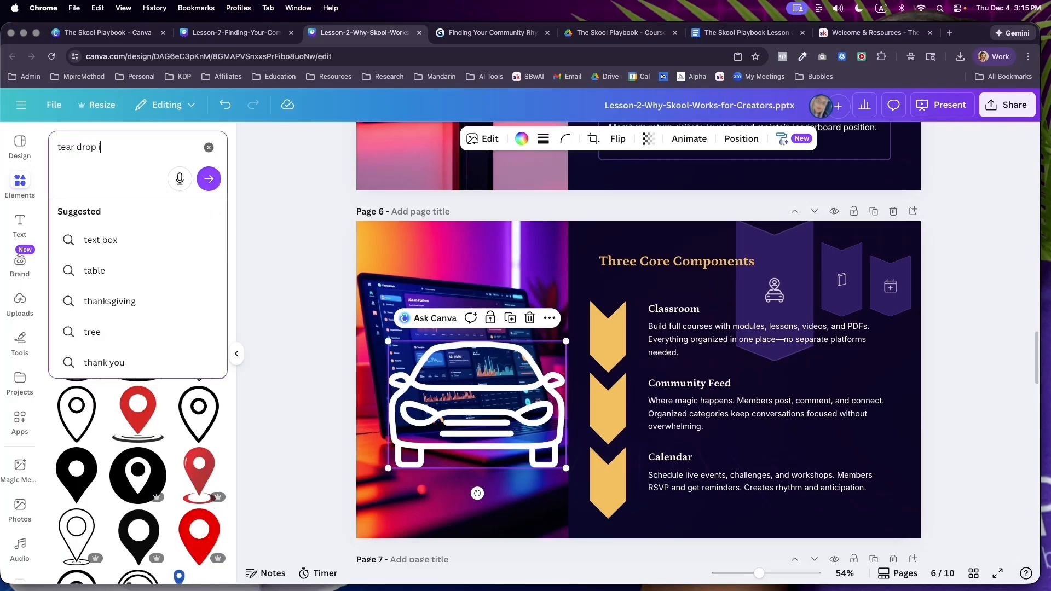
pyautogui.press('Return')
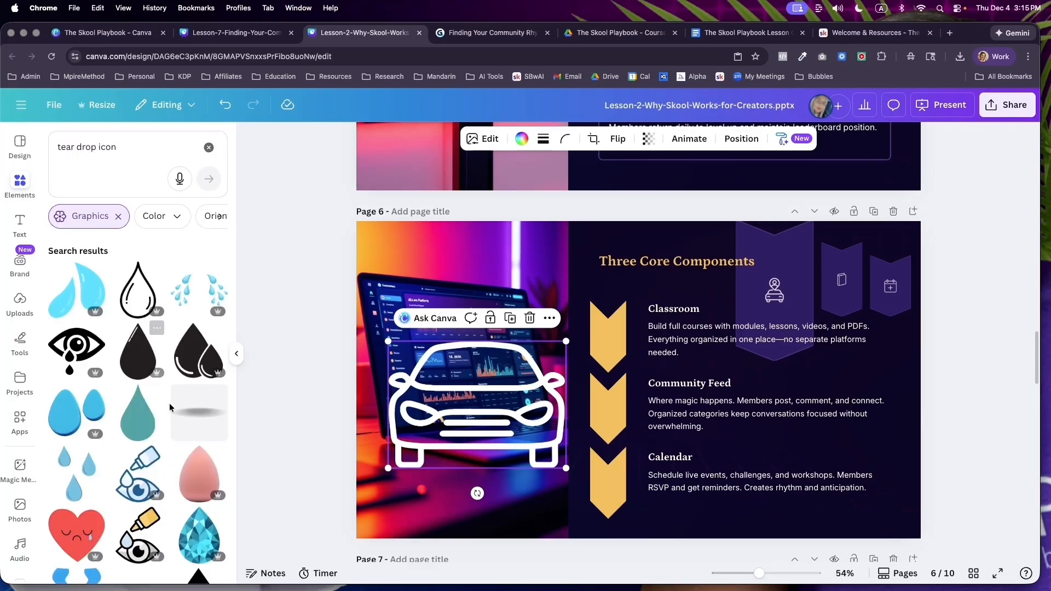
pyautogui.scroll(-6, 169, 408)
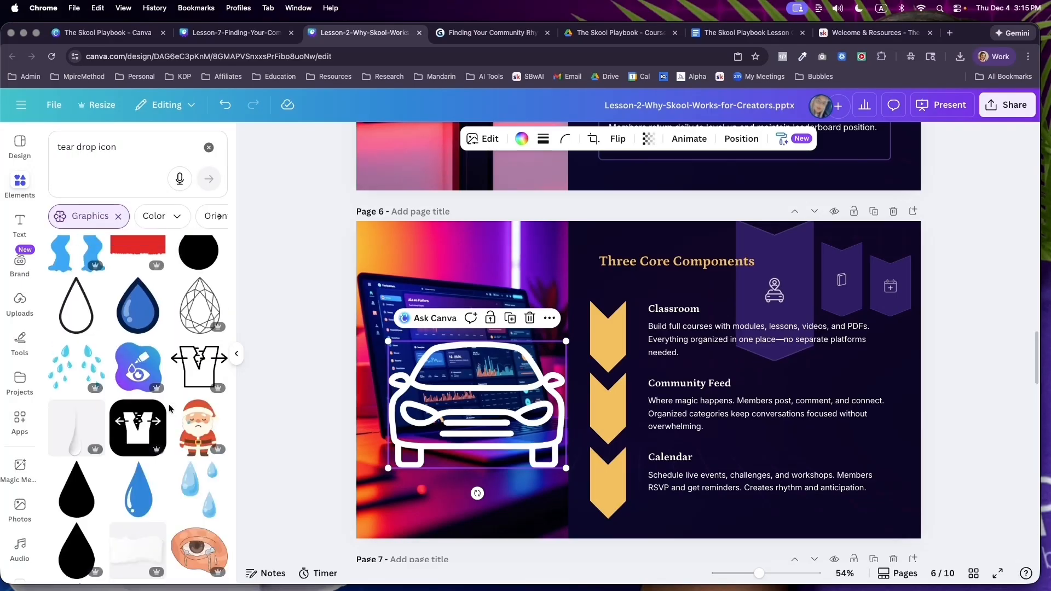
pyautogui.click(77, 305)
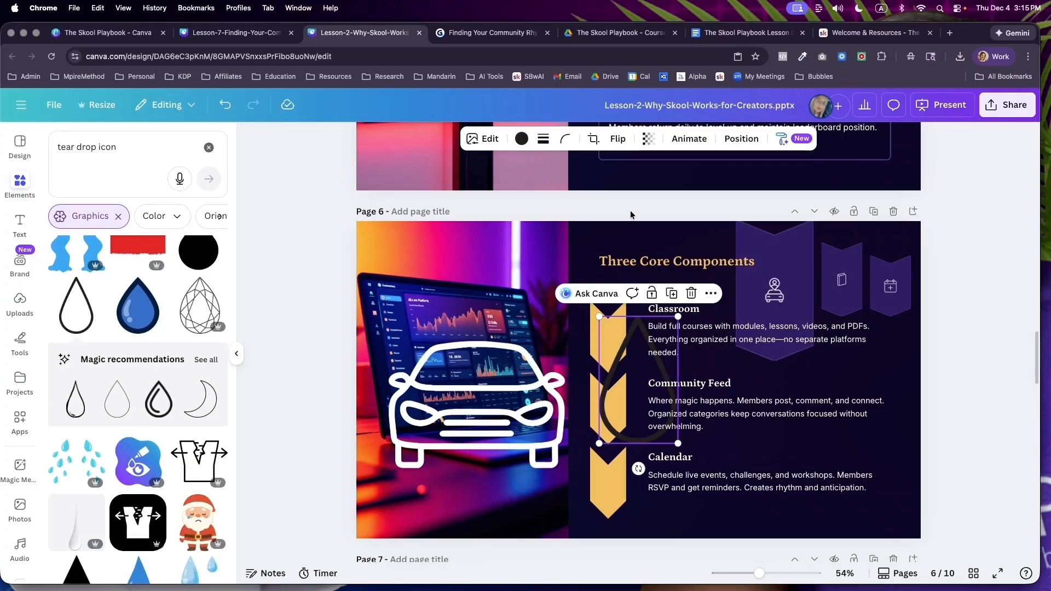
# - Recolor the teardrop outline white and rotate it upside down so its tip points downward
pyautogui.click(521, 140)
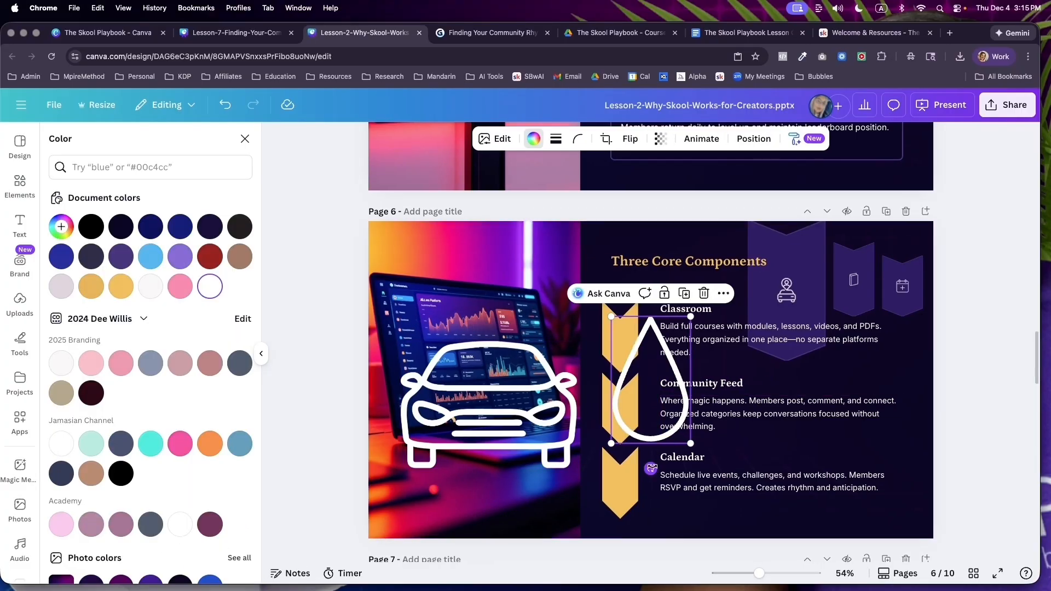
pyautogui.moveTo(651, 469); pyautogui.dragTo(654, 294)
pyautogui.click(638, 295)
pyautogui.click(703, 349)
# - Straighten the inverted teardrop and rest its tip on the car's roof as a location pin, with the car shifted slightly down
pyautogui.moveTo(645, 417); pyautogui.dragTo(483, 327)
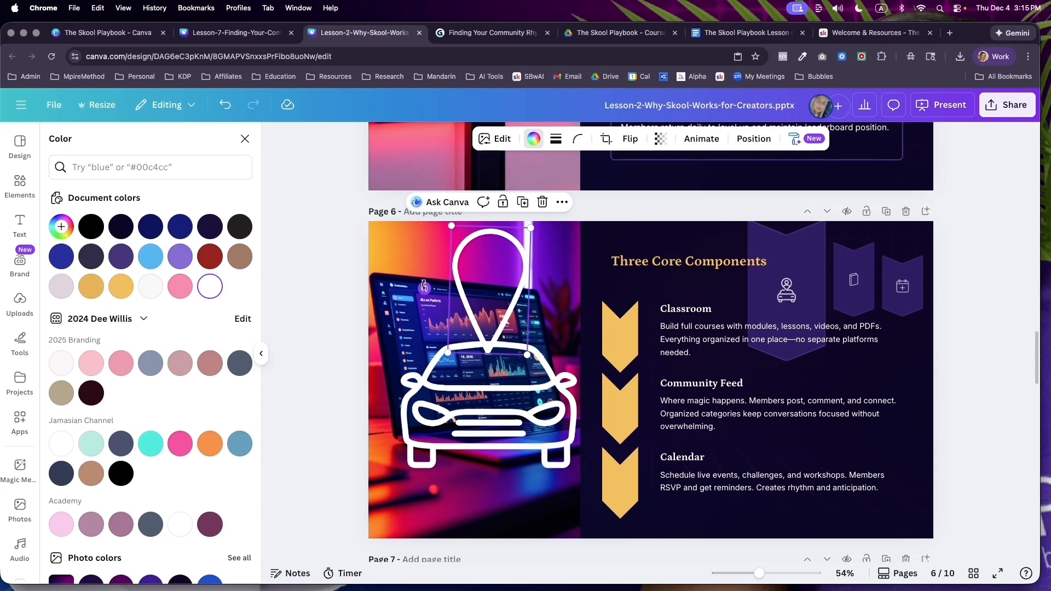
pyautogui.moveTo(424, 288); pyautogui.dragTo(423, 287)
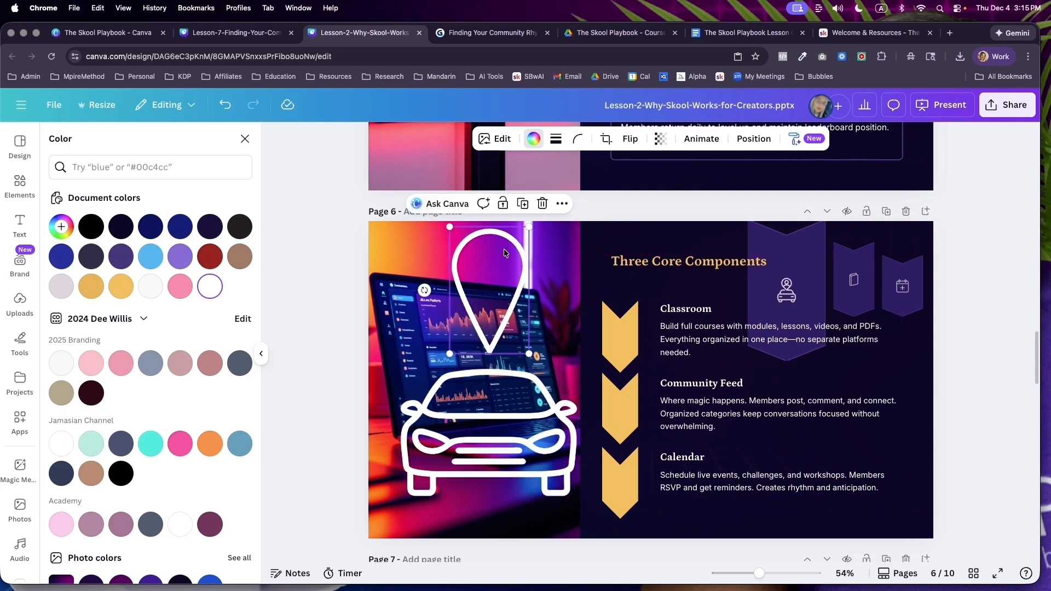
pyautogui.moveTo(504, 247); pyautogui.dragTo(505, 268)
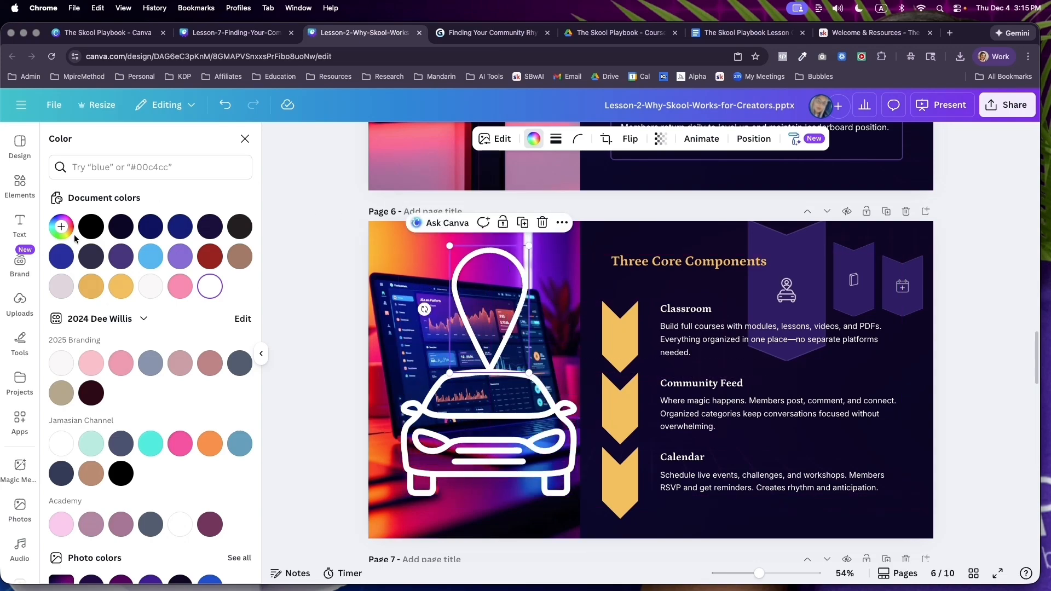
# - Search the graphics for "person icon" and add the thin outlined head-and-shoulders figure to page 6
pyautogui.click(8, 185)
pyautogui.tripleClick(116, 146)
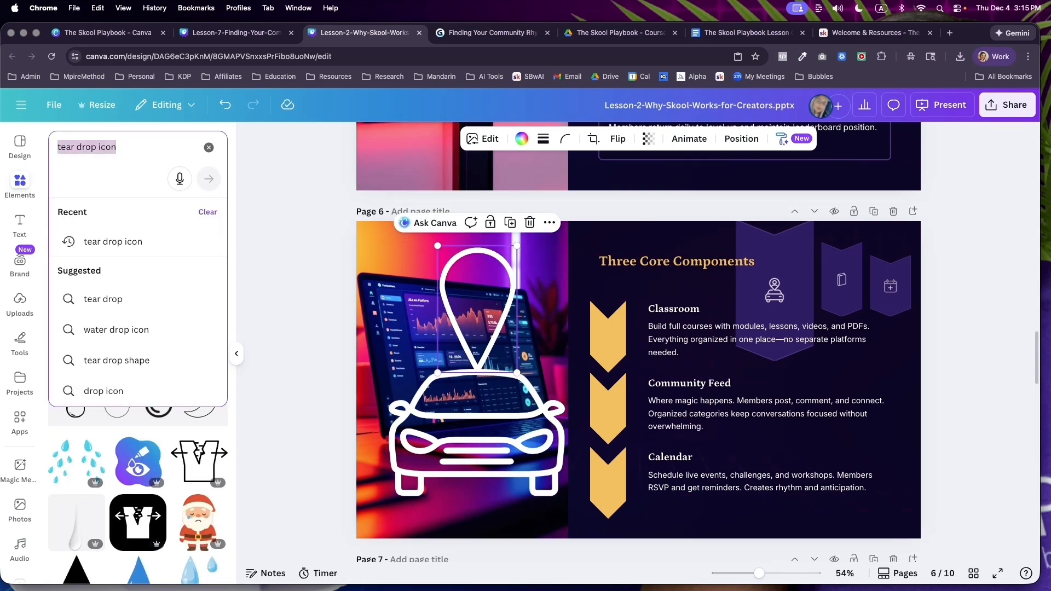
pyautogui.write('person')
pyautogui.press('Return')
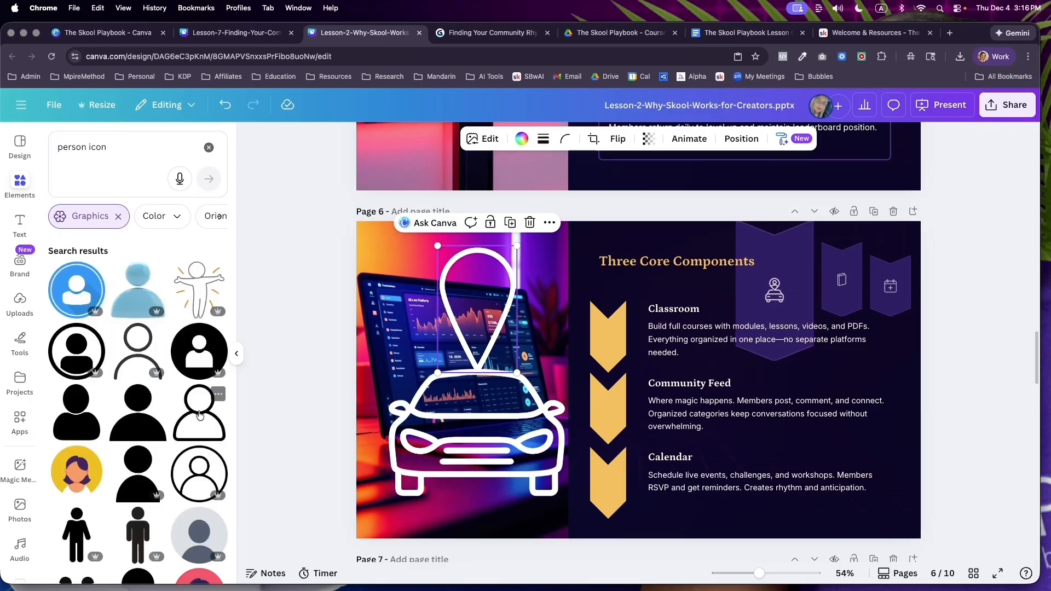
pyautogui.click(135, 351)
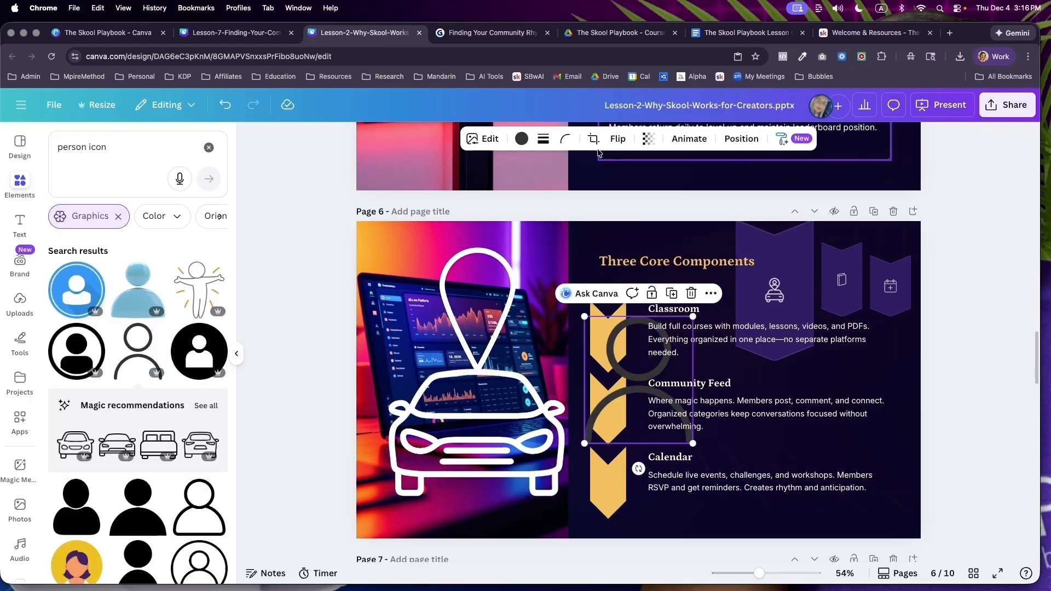
# - Recolor the person figure white and shrink it to fit inside the teardrop pin above the car
pyautogui.click(522, 139)
pyautogui.click(202, 291)
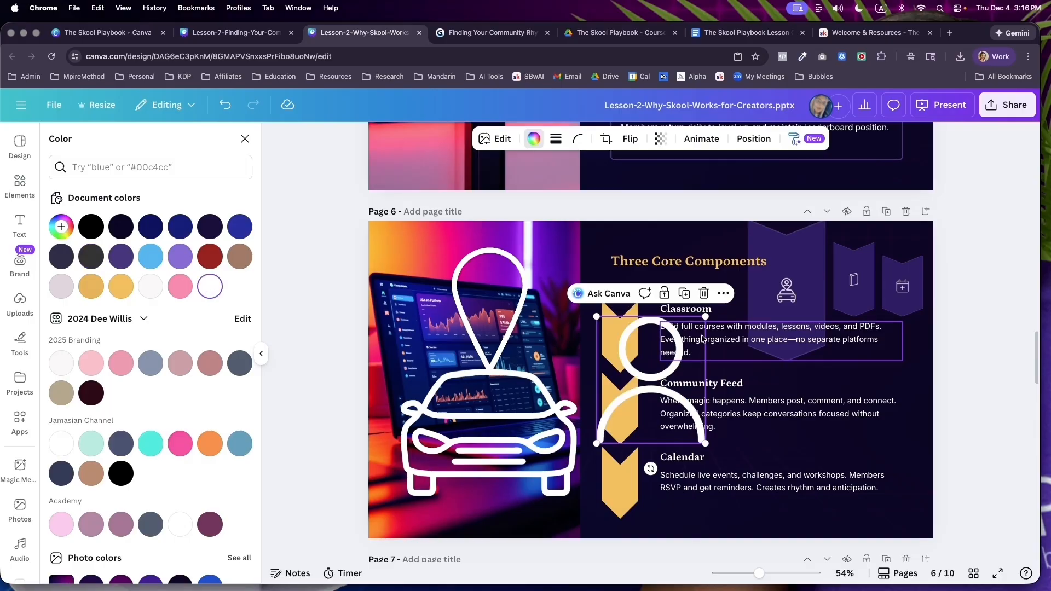
pyautogui.moveTo(706, 316); pyautogui.dragTo(482, 298)
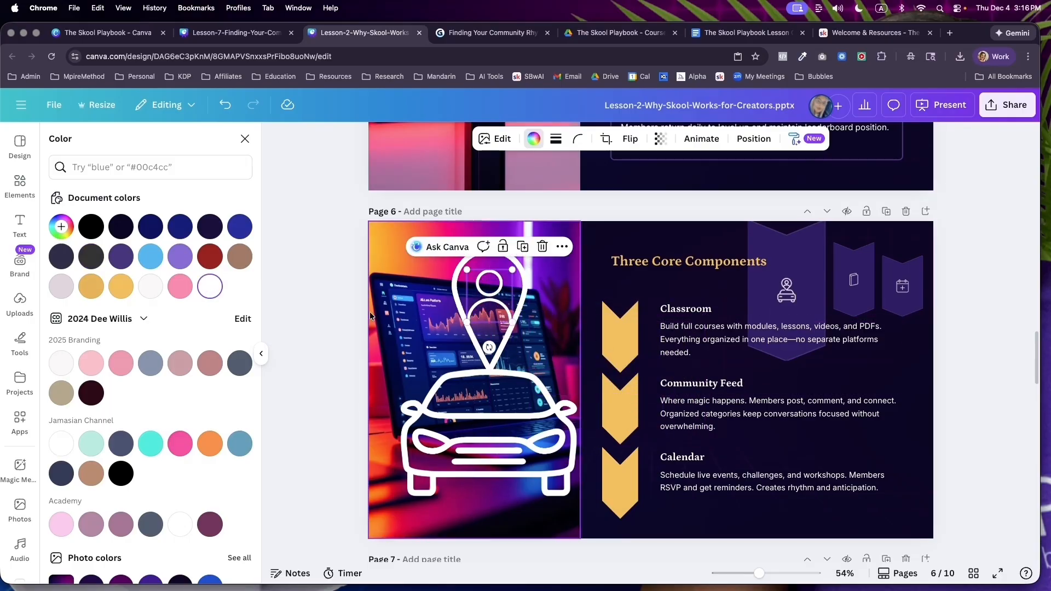
pyautogui.click(335, 317)
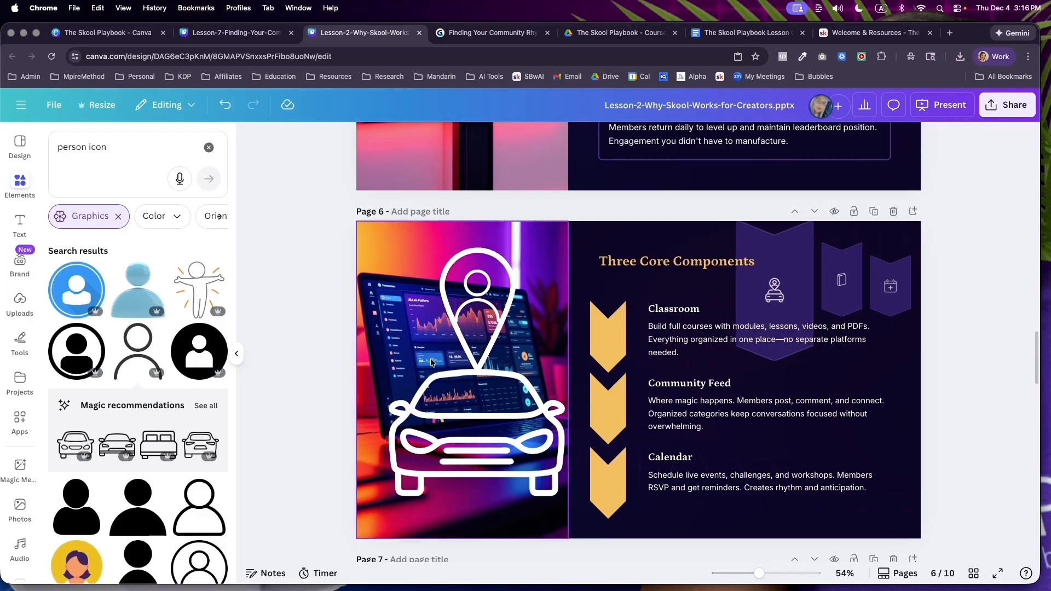
pyautogui.click(482, 309)
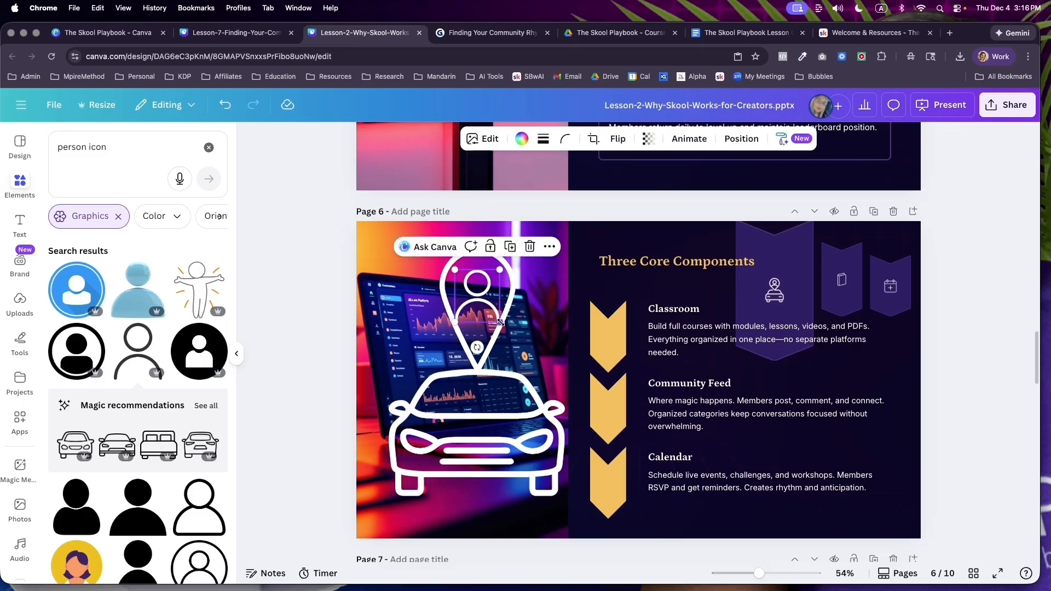
pyautogui.moveTo(501, 323); pyautogui.dragTo(503, 326)
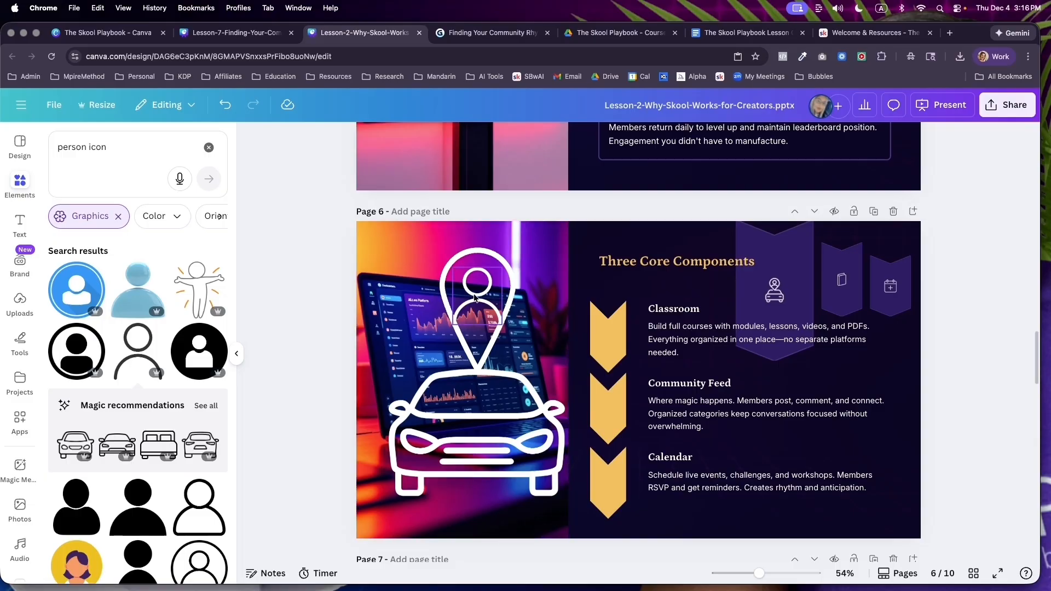
# - Shrink the pin and its person slightly together, then group them with the car
pyautogui.keyDown('shift'); pyautogui.click(499, 263); pyautogui.keyUp('shift')
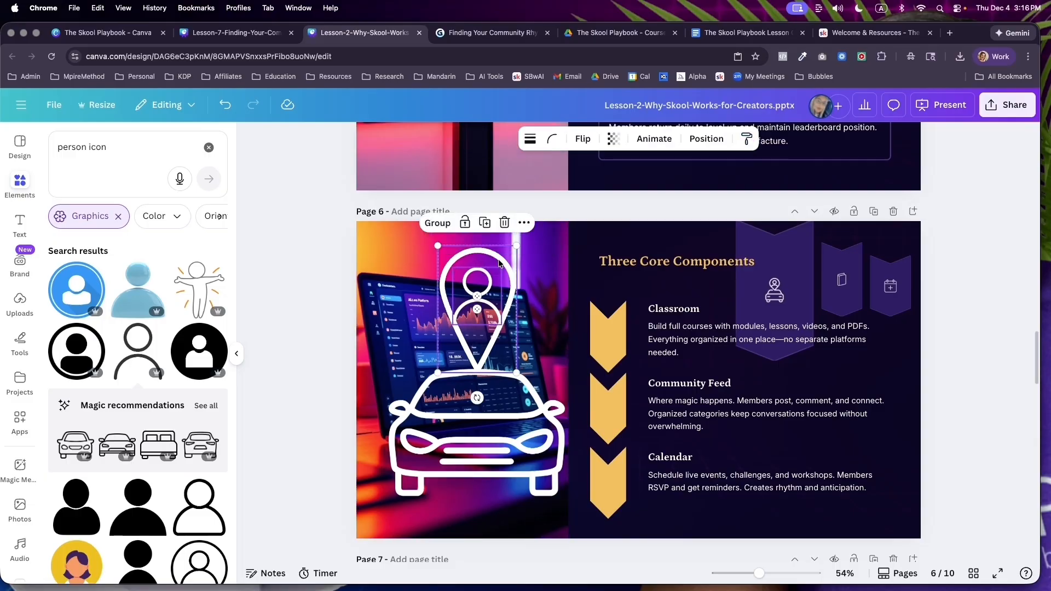
pyautogui.moveTo(517, 246); pyautogui.dragTo(509, 256)
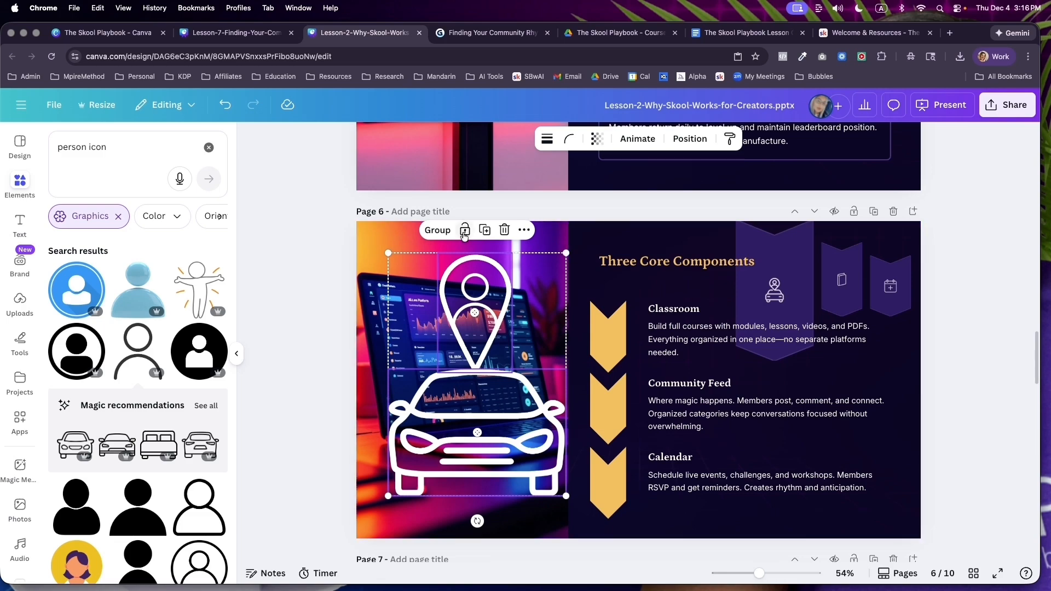
pyautogui.press('super+g')
# - Scale down the grouped car-and-pin icon and center it on the gold chevron beside Community Feed
pyautogui.moveTo(555, 264); pyautogui.dragTo(477, 377)
pyautogui.moveTo(455, 437); pyautogui.dragTo(819, 321)
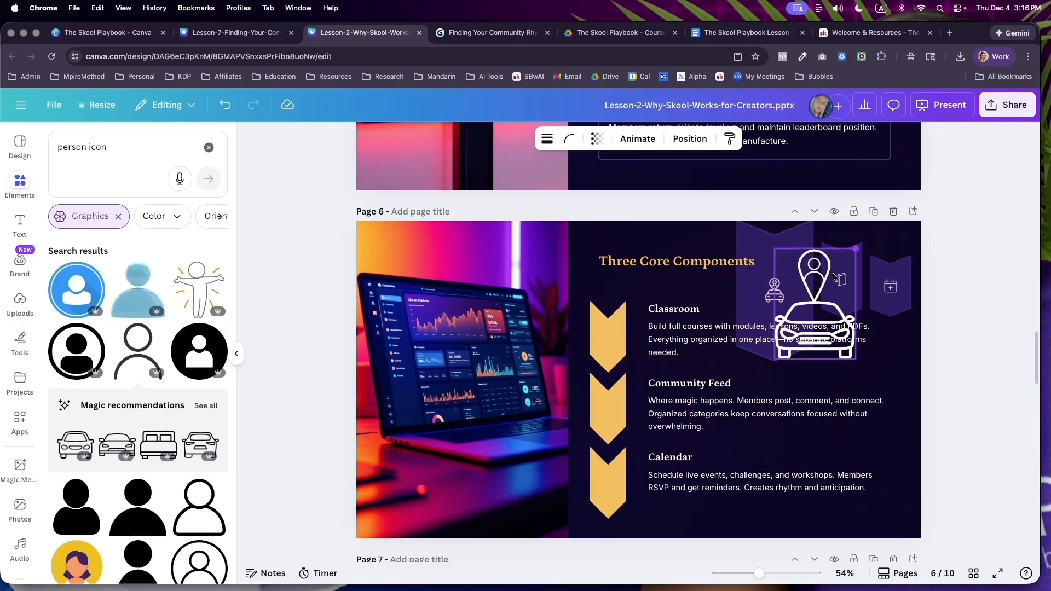
pyautogui.moveTo(860, 245); pyautogui.dragTo(608, 422)
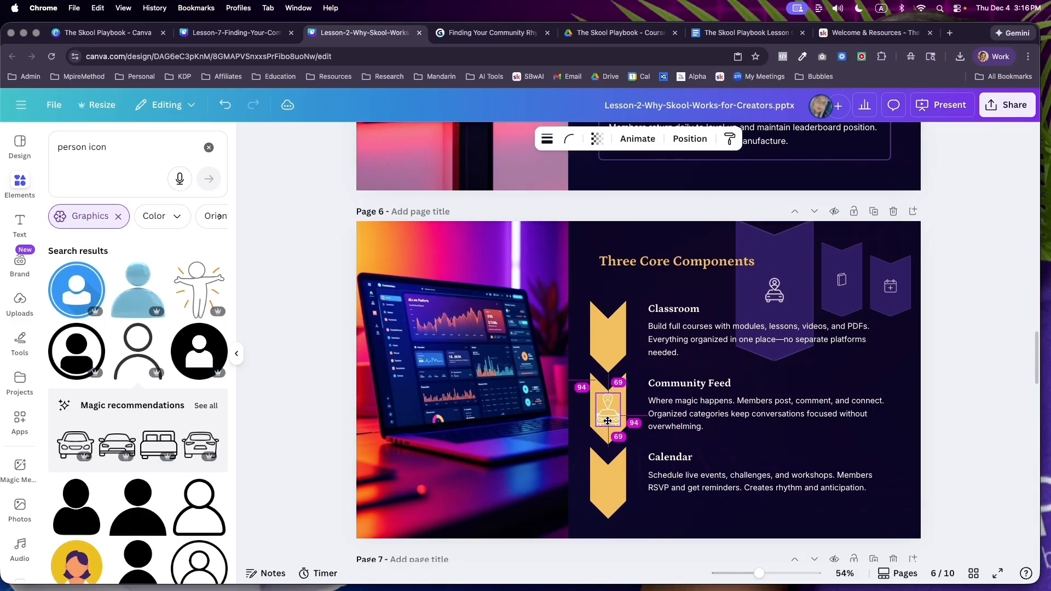
# - Open the Lesson-1-Community-vs-Chaos presentation from The Skool Playbook folder and show it in split view beside Lesson 2
pyautogui.click(242, 34)
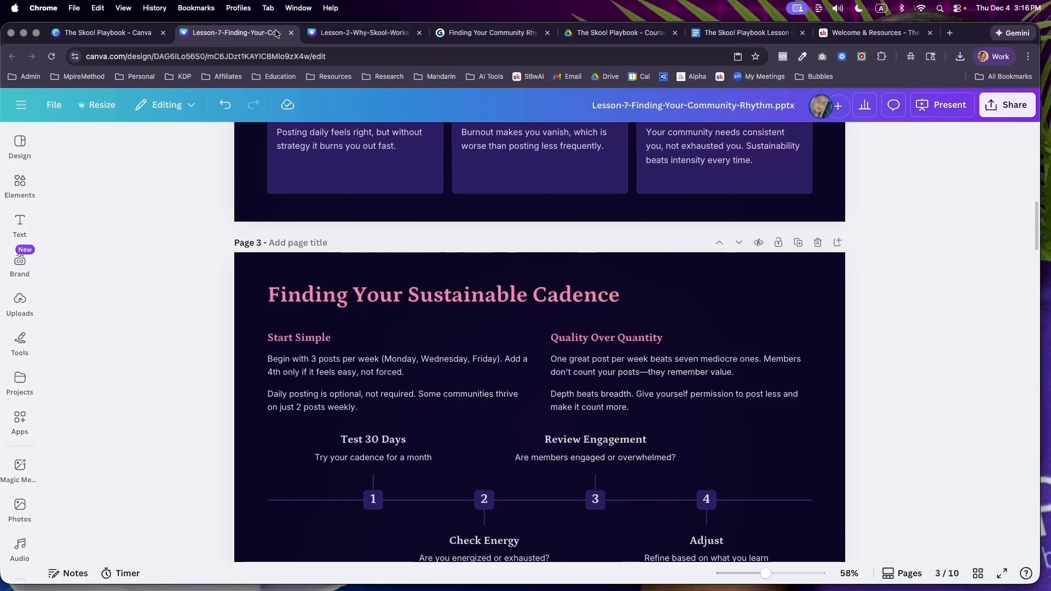
pyautogui.click(104, 33)
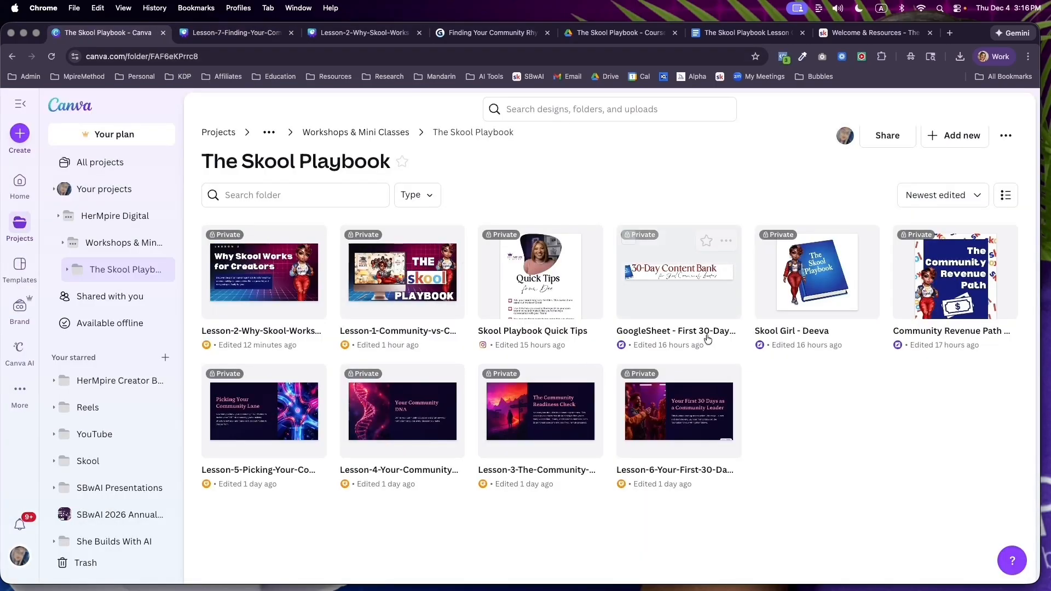
pyautogui.click(451, 242)
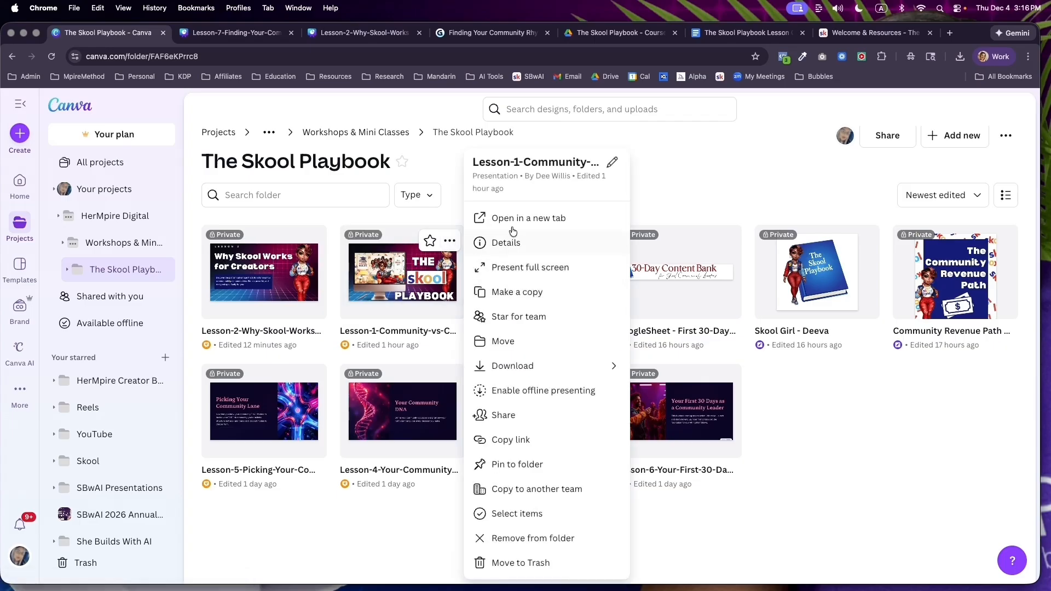
pyautogui.click(525, 218)
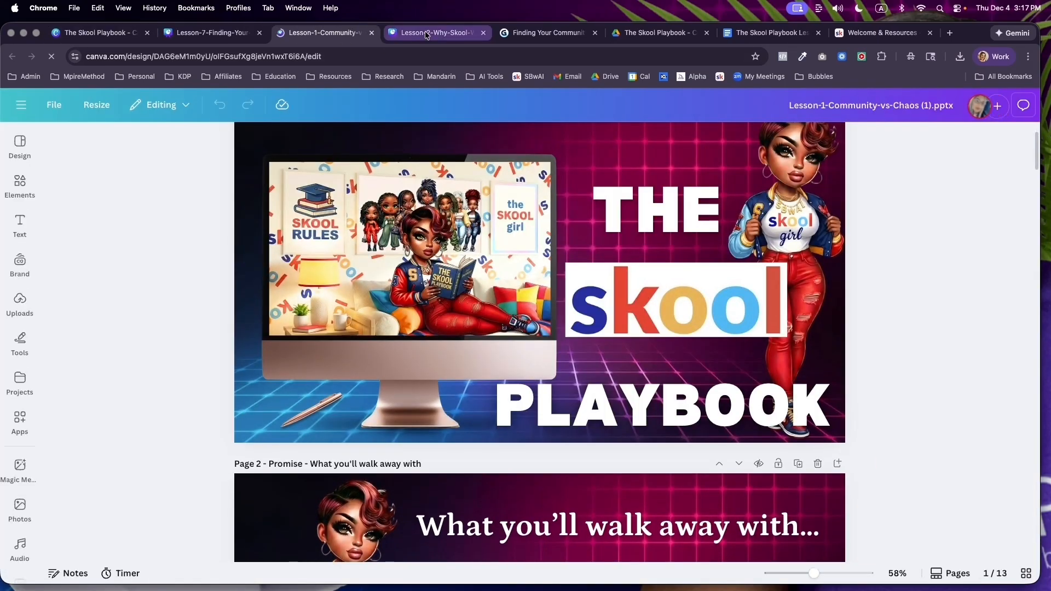
pyautogui.click(426, 36)
pyautogui.rightClick(330, 35)
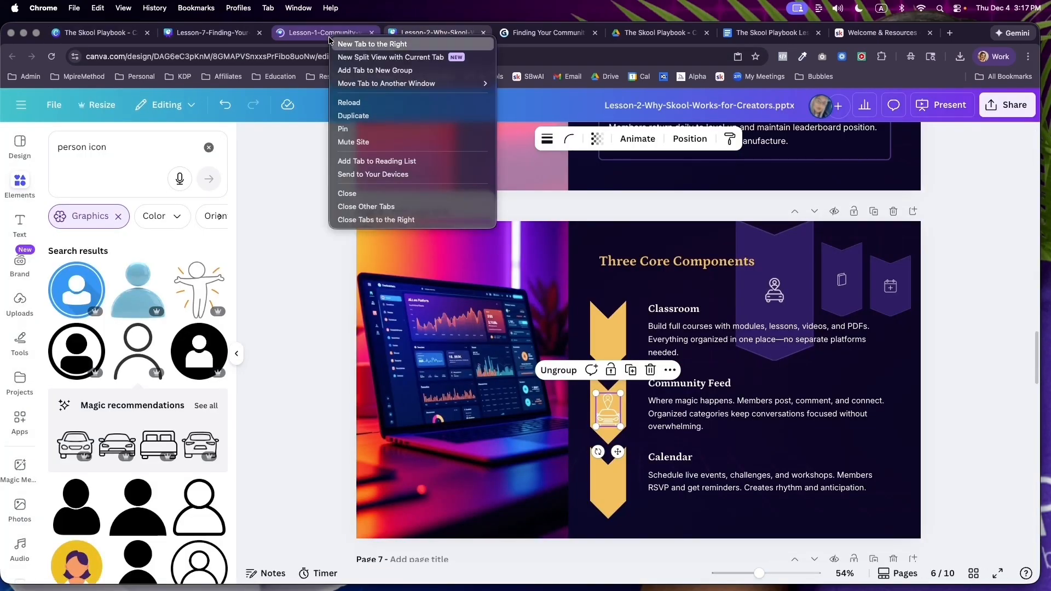
pyautogui.click(371, 58)
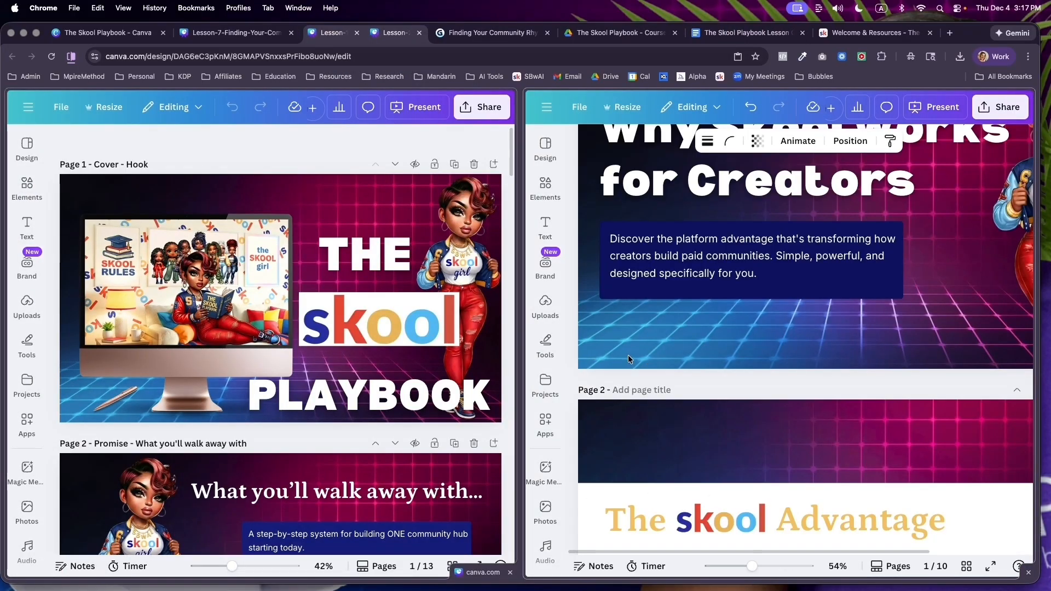
# - Copy the hex text color #070A2B from the number 2 on the gold arrow of Lesson 1's Audience vs. Community page
pyautogui.scroll(-15, 385, 359)
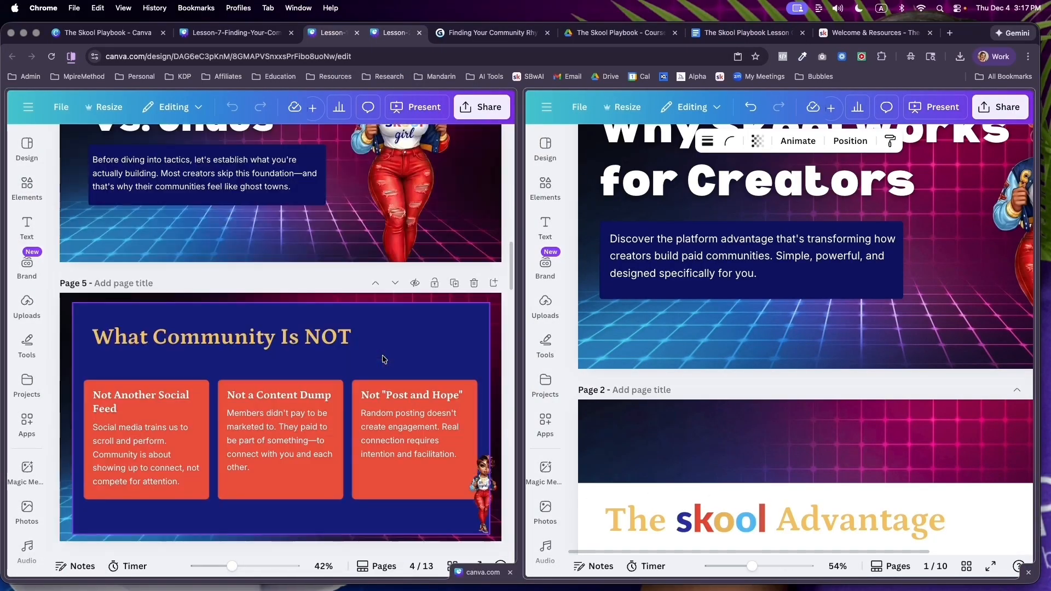
pyautogui.scroll(-12, 384, 359)
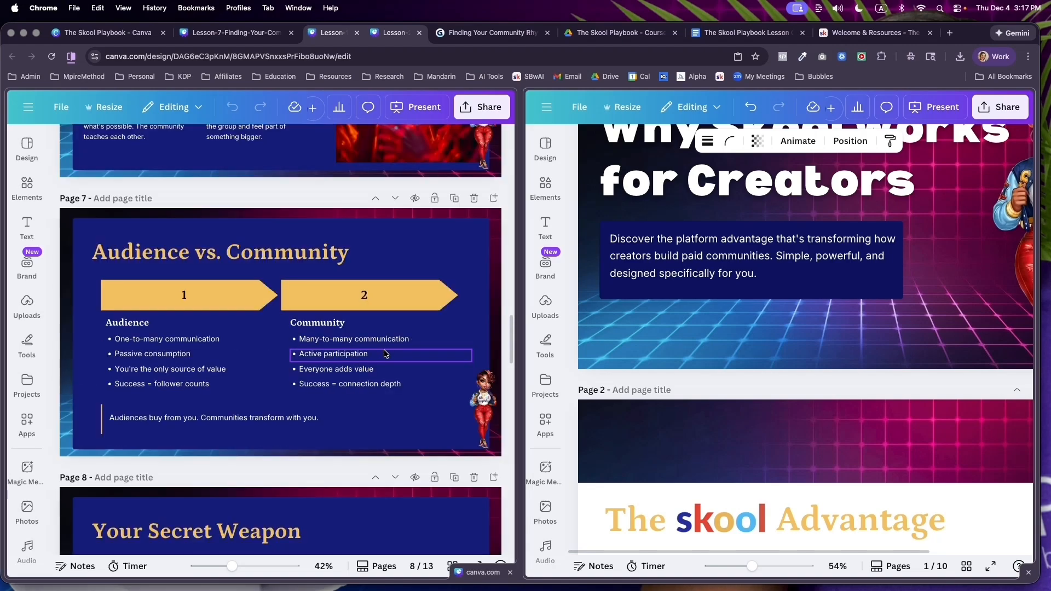
pyautogui.doubleClick(364, 295)
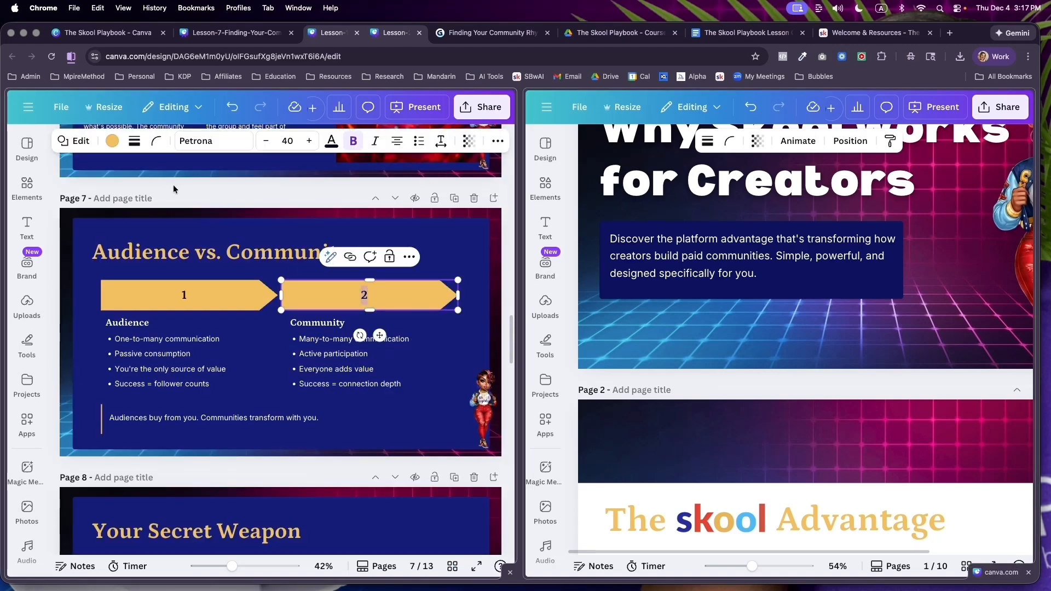
pyautogui.click(332, 141)
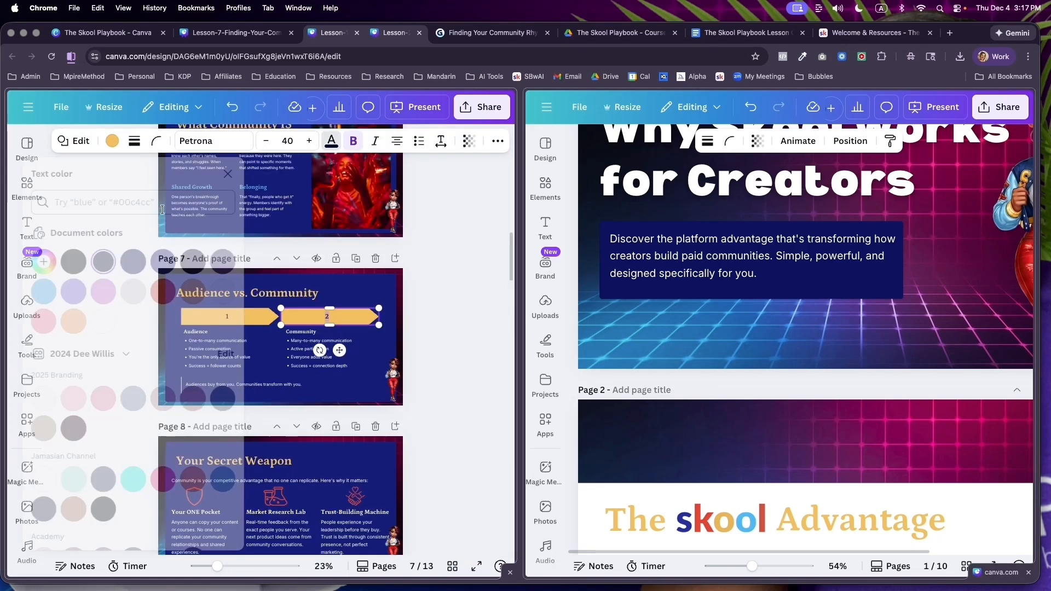
pyautogui.click(128, 262)
pyautogui.rightClick(115, 410)
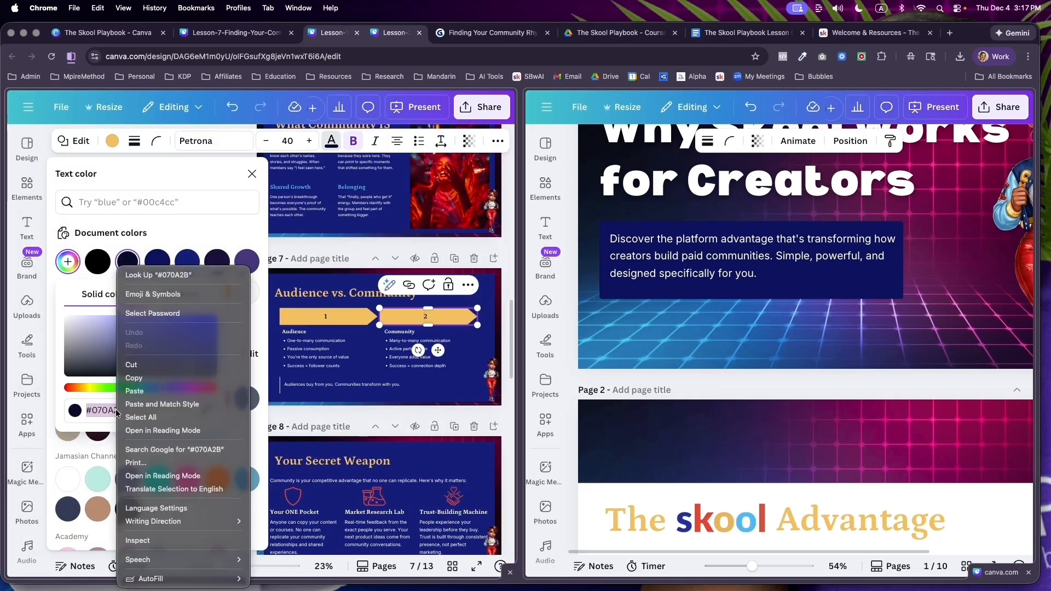
pyautogui.click(158, 379)
pyautogui.click(535, 352)
pyautogui.click(687, 273)
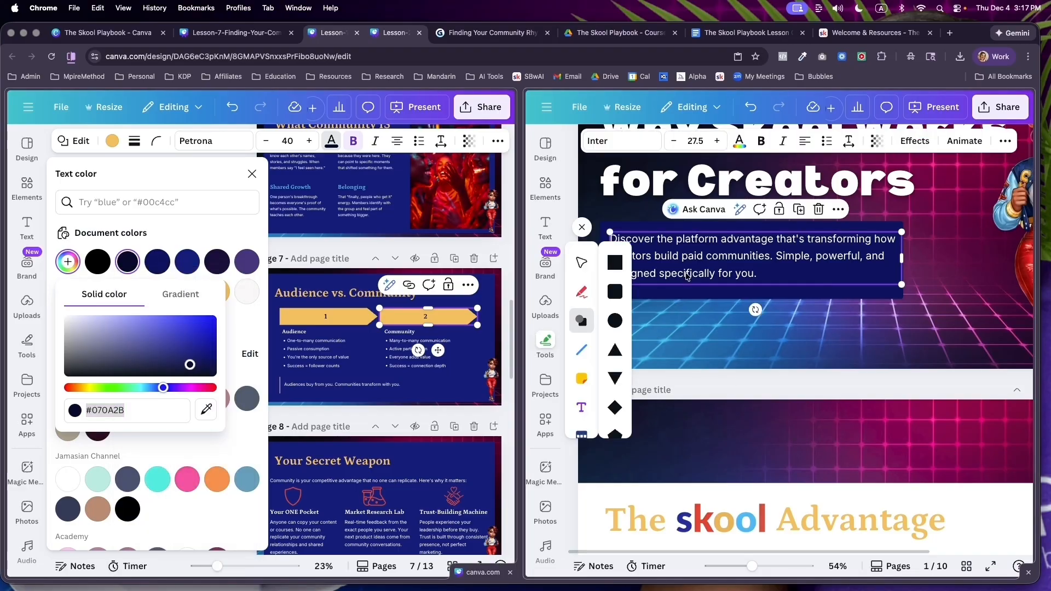
pyautogui.click(583, 228)
pyautogui.click(734, 351)
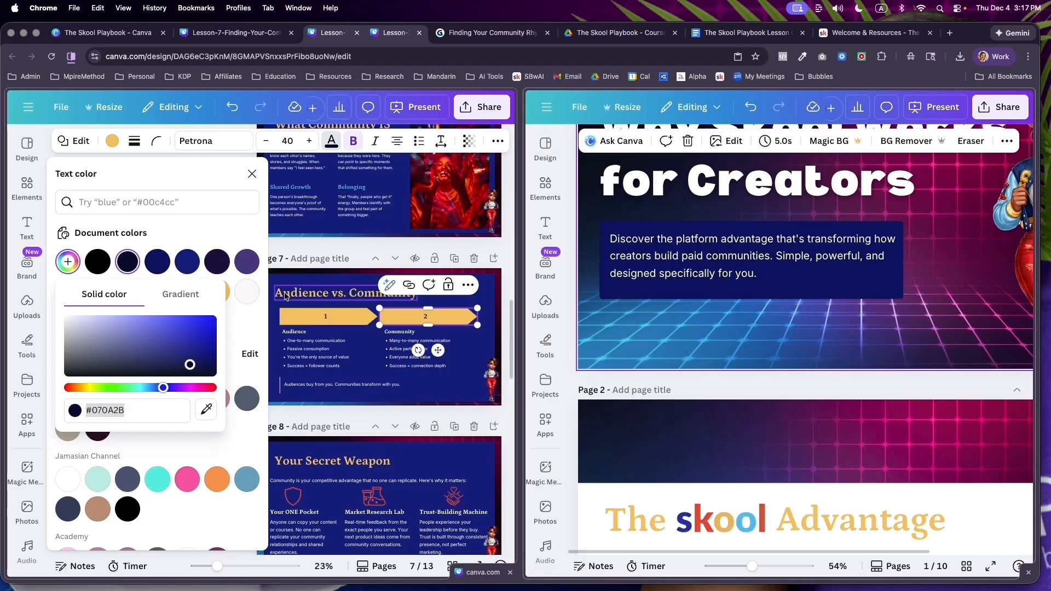
pyautogui.click(251, 174)
# - Recolor the person inside the Community Feed icon on Lesson 2's page 6 to #070A2B
pyautogui.scroll(-5, 791, 392)
pyautogui.scroll(-15, 791, 393)
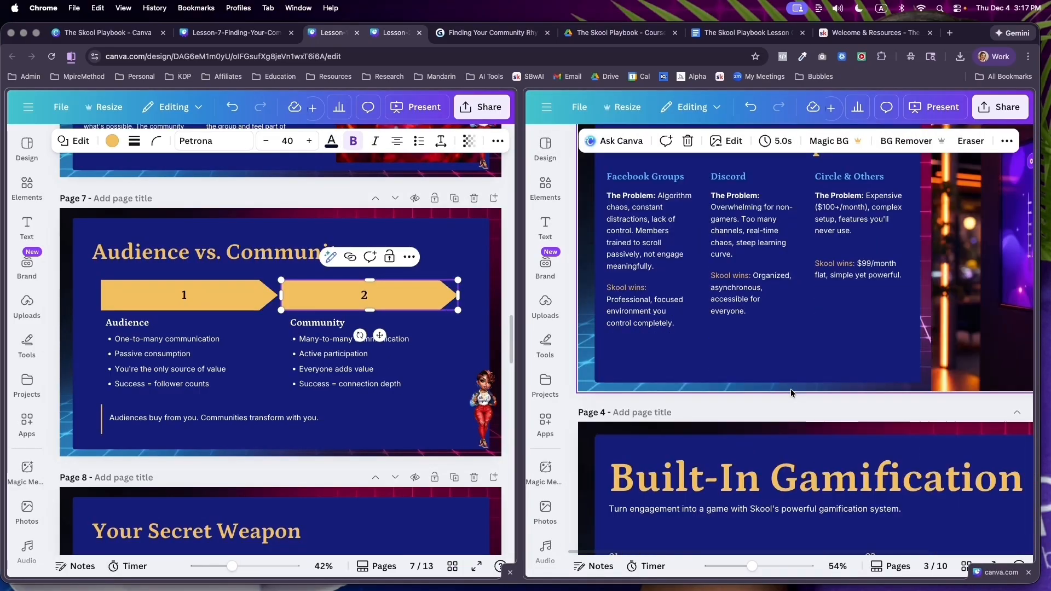
pyautogui.scroll(-4, 792, 393)
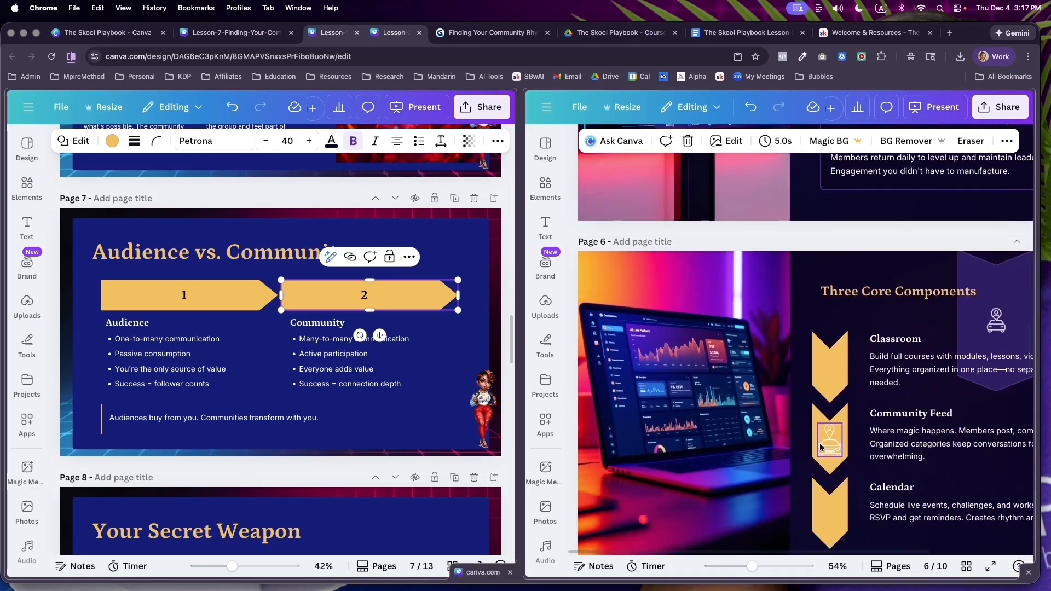
pyautogui.click(822, 445)
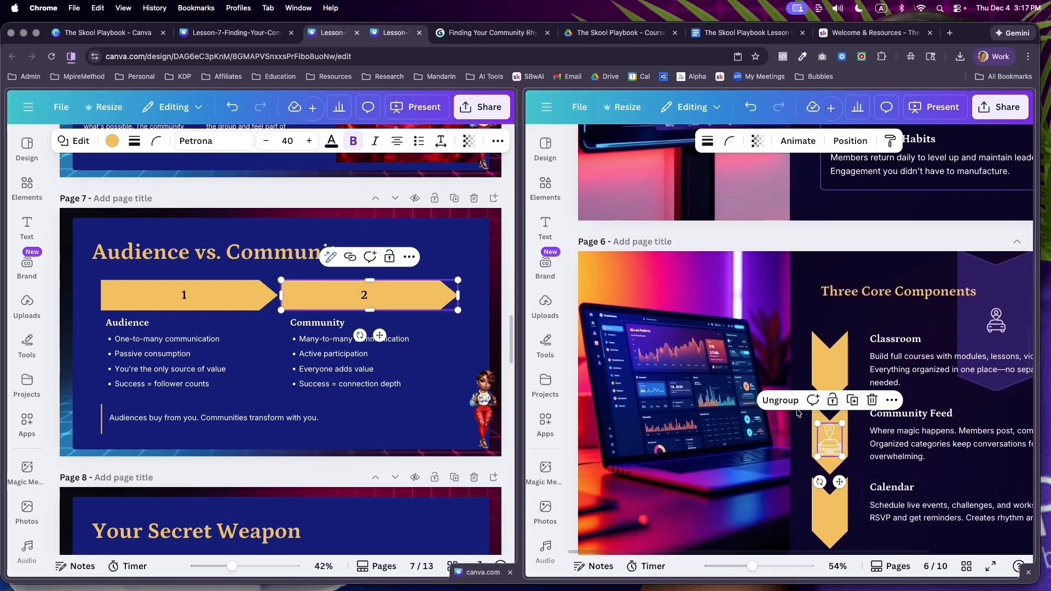
pyautogui.click(831, 432)
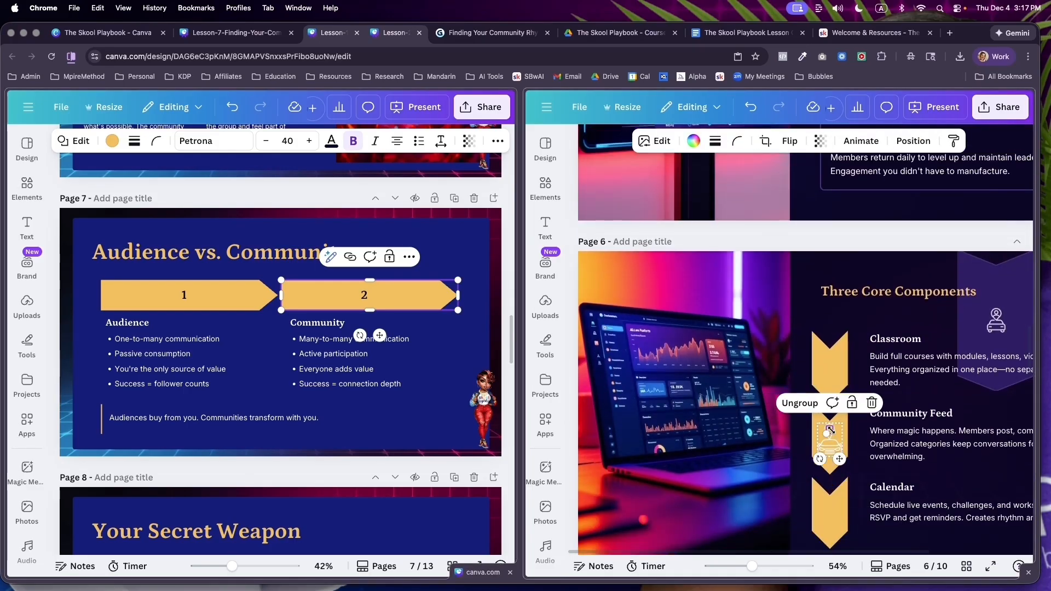
pyautogui.click(694, 141)
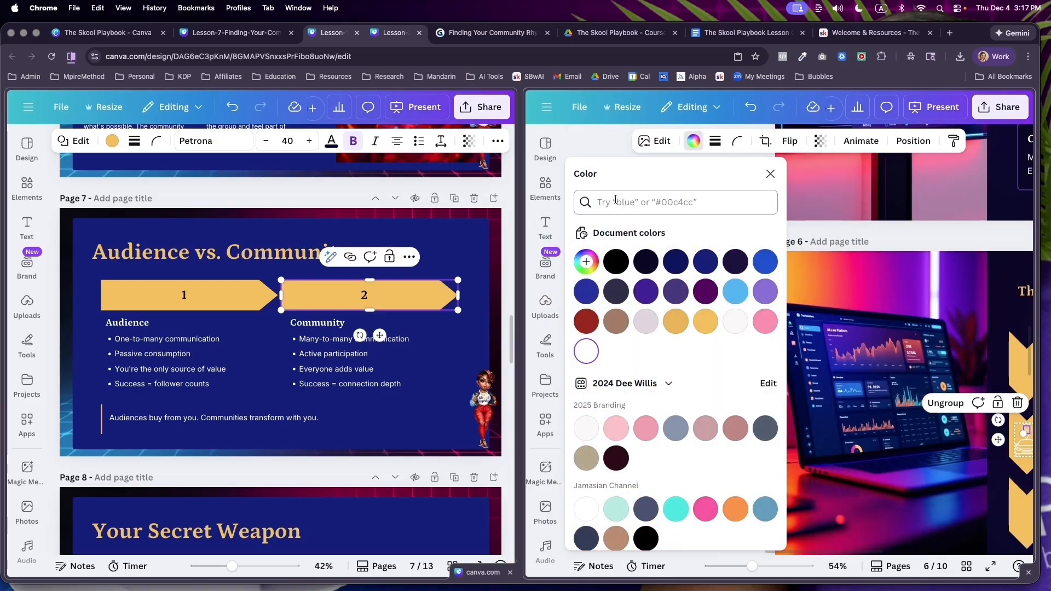
pyautogui.click(586, 261)
pyautogui.press('super+v')
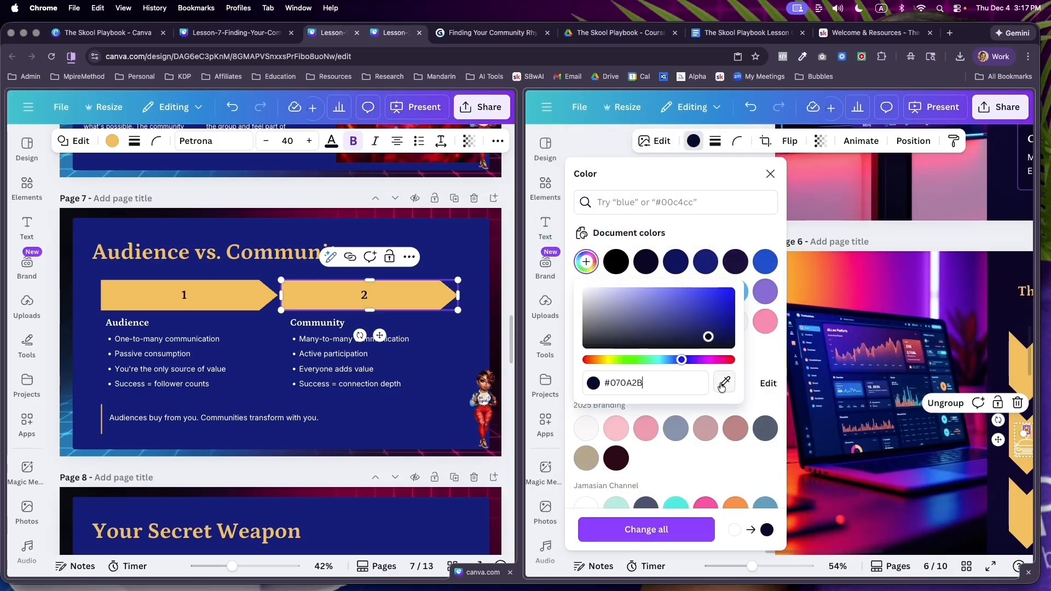
pyautogui.click(724, 247)
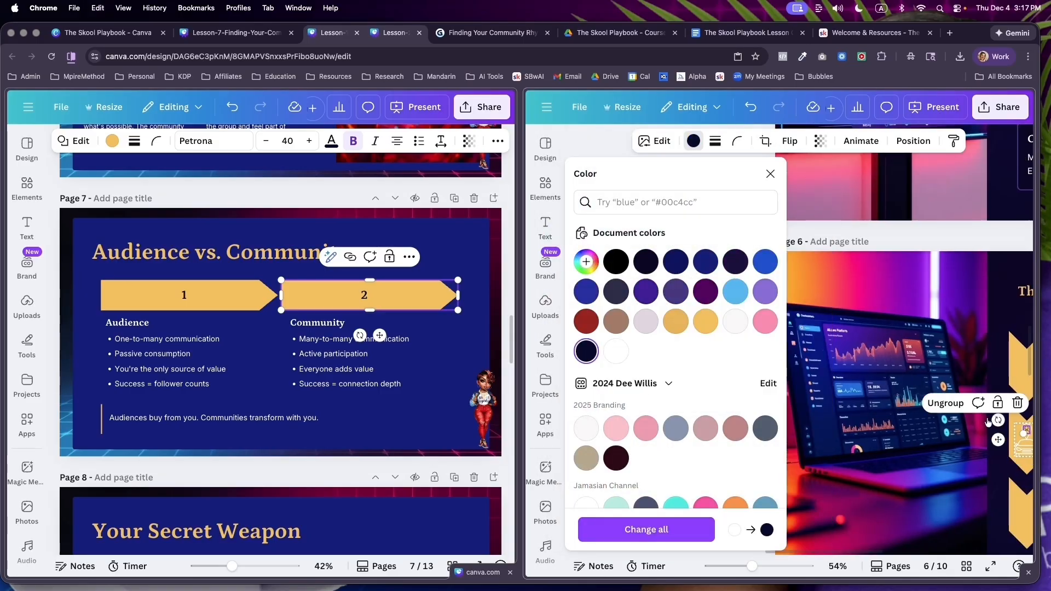
# - Recolor the car and the location pin in page 6's Community Feed icon to dark navy #070A2B
pyautogui.click(1025, 450)
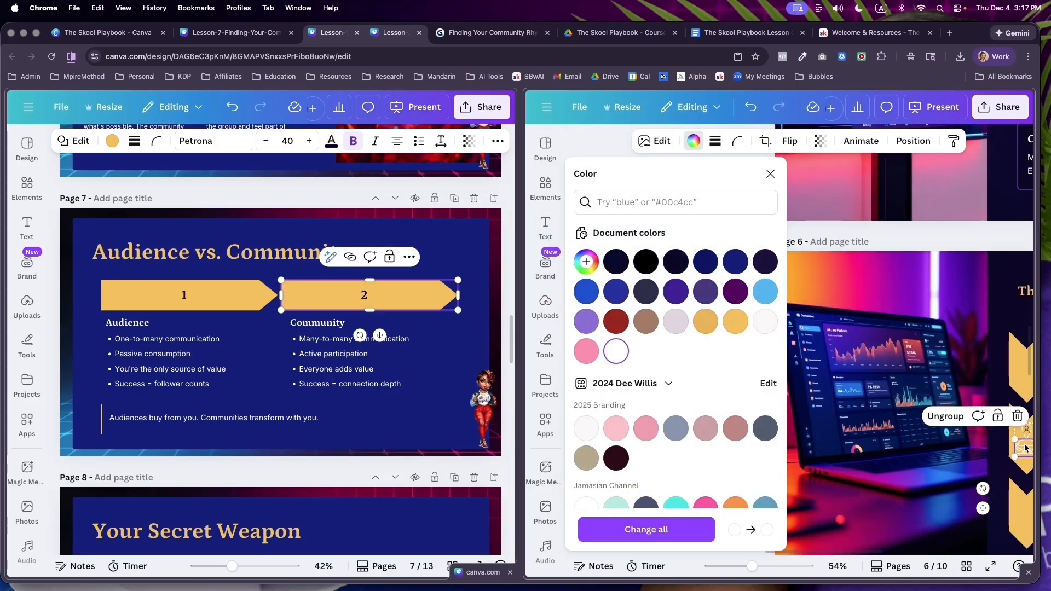
pyautogui.click(614, 266)
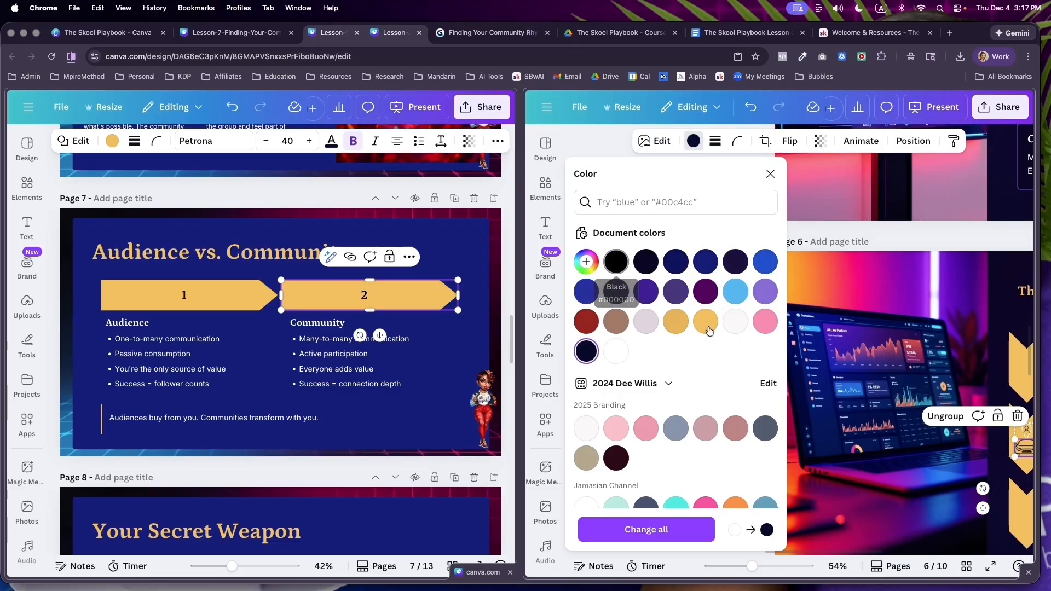
pyautogui.click(1026, 437)
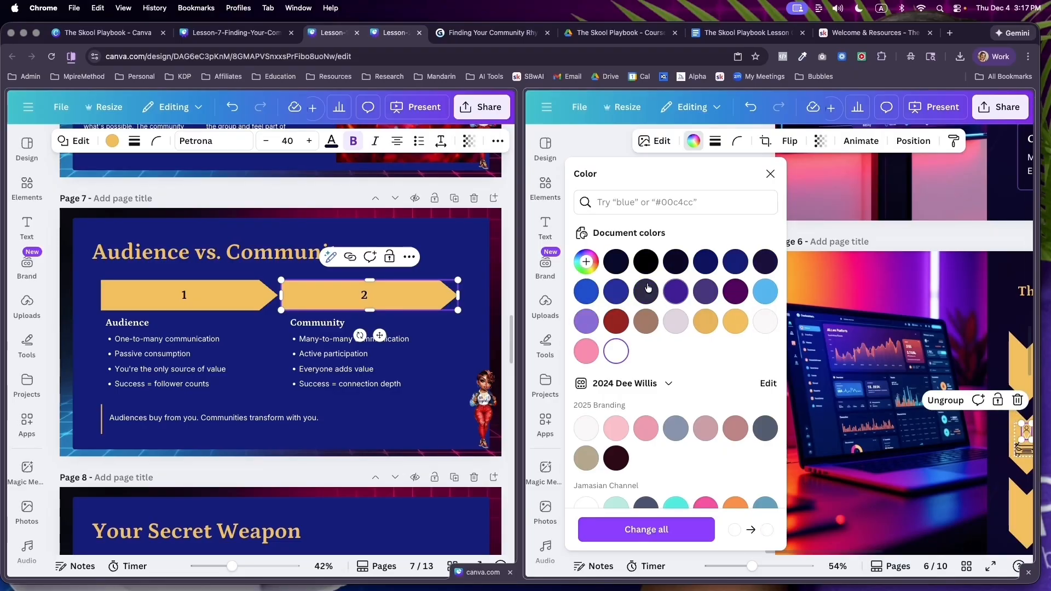
pyautogui.click(615, 265)
pyautogui.click(770, 174)
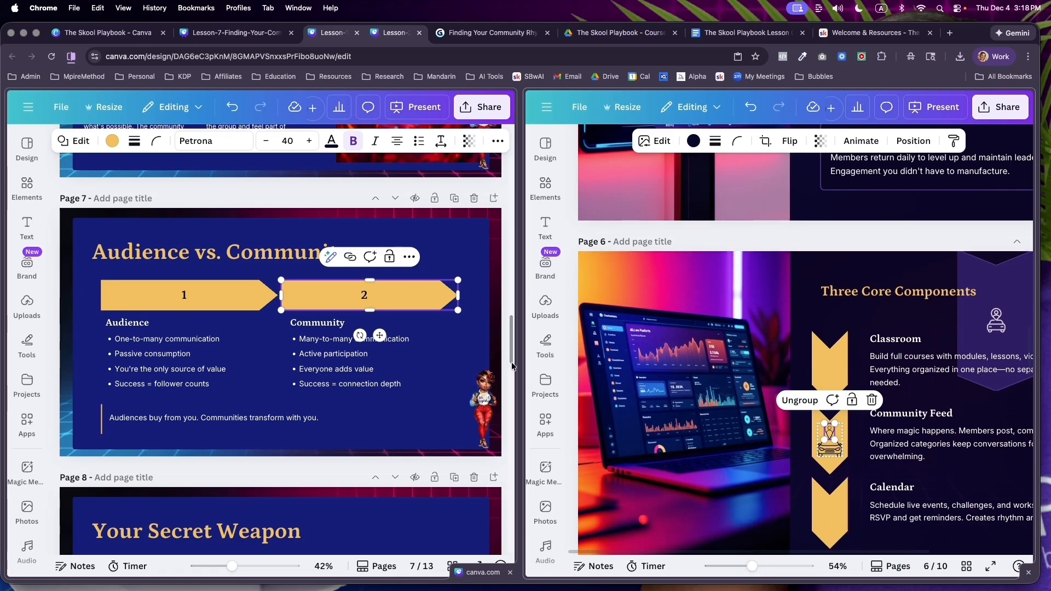
# - Widen Lesson 2's side of the split view and nudge the grouped car-and-pin icon on the Community Feed chevron
pyautogui.moveTo(522, 363); pyautogui.dragTo(327, 362)
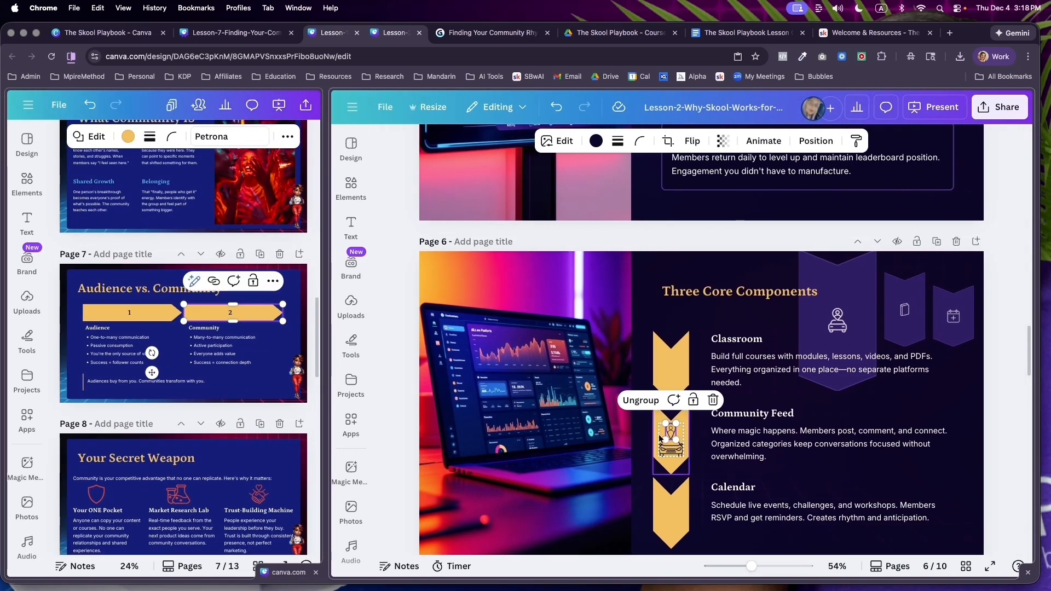
pyautogui.click(684, 460)
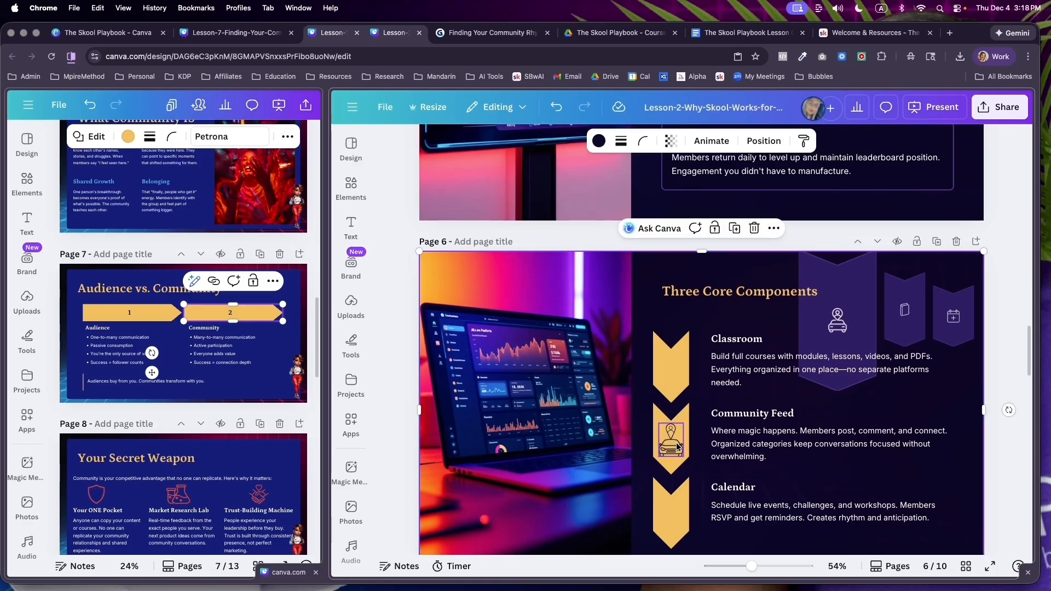
pyautogui.moveTo(678, 447); pyautogui.dragTo(676, 444)
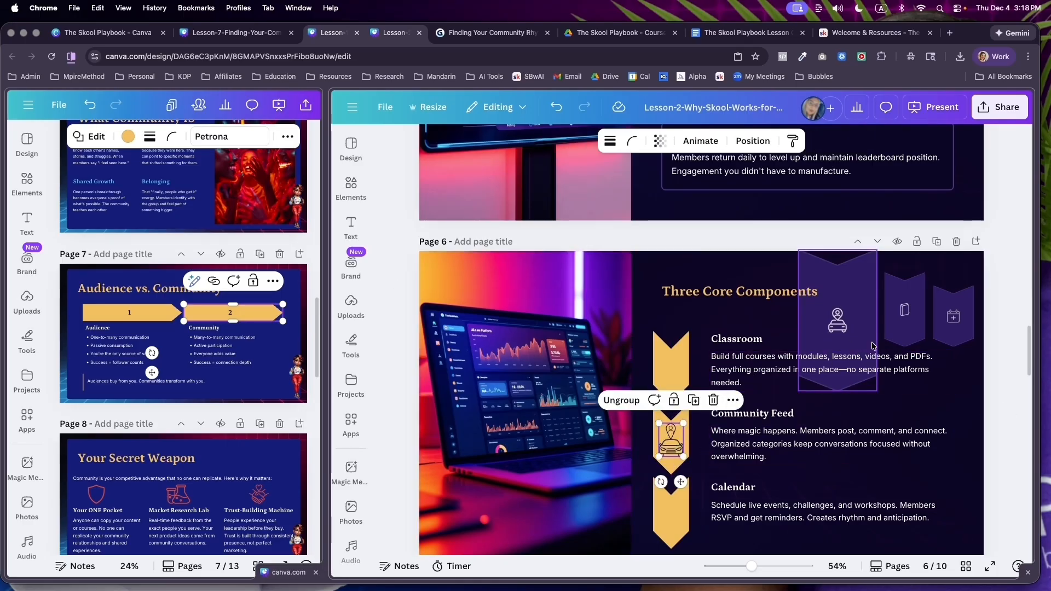
# - Delete the large purple chevron with the car icon, including its frame, from page 6
pyautogui.click(862, 286)
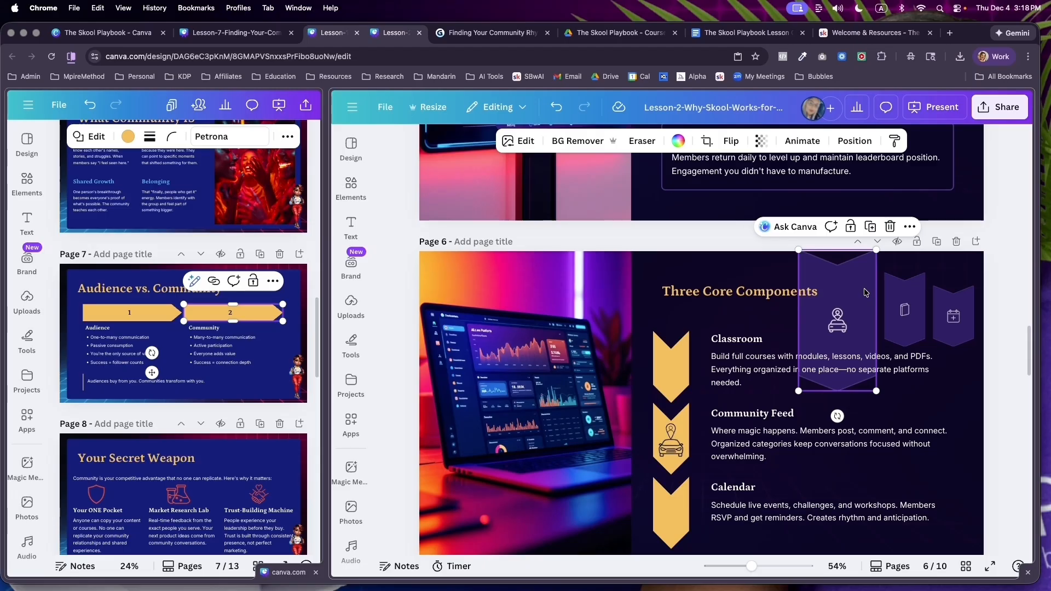
pyautogui.press('Delete')
pyautogui.press('Delete')
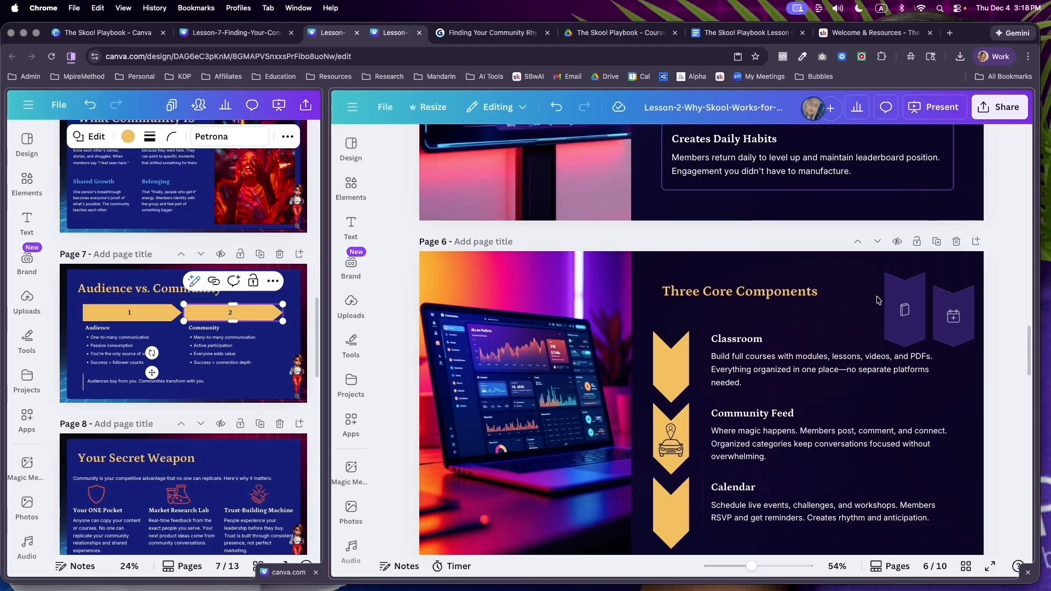
# - Delete the purple book and calendar chevrons from page 6 together with their empty frames
pyautogui.moveTo(879, 300); pyautogui.dragTo(864, 297)
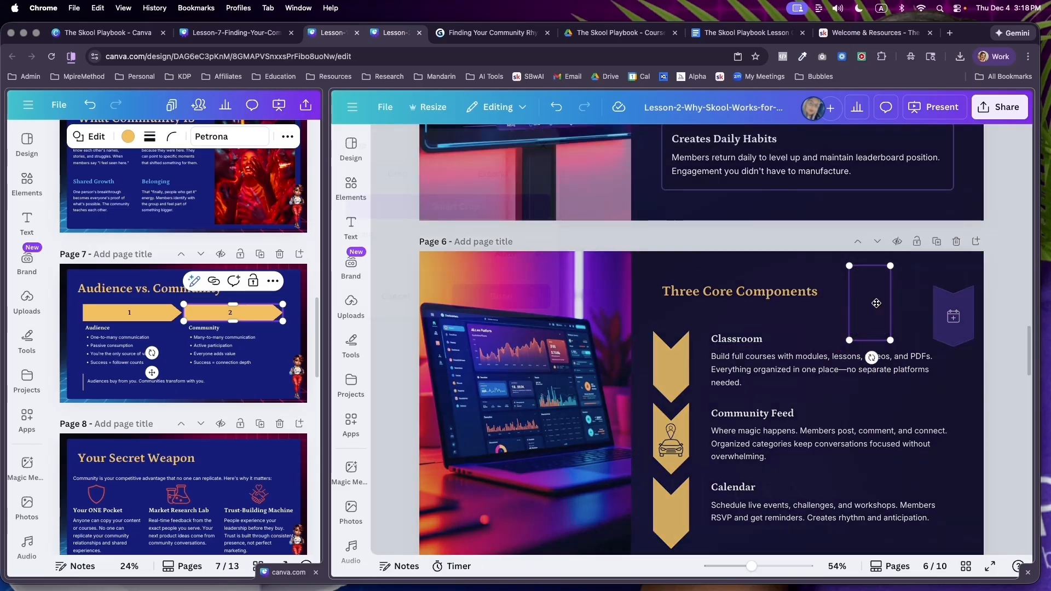
pyautogui.doubleClick(877, 306)
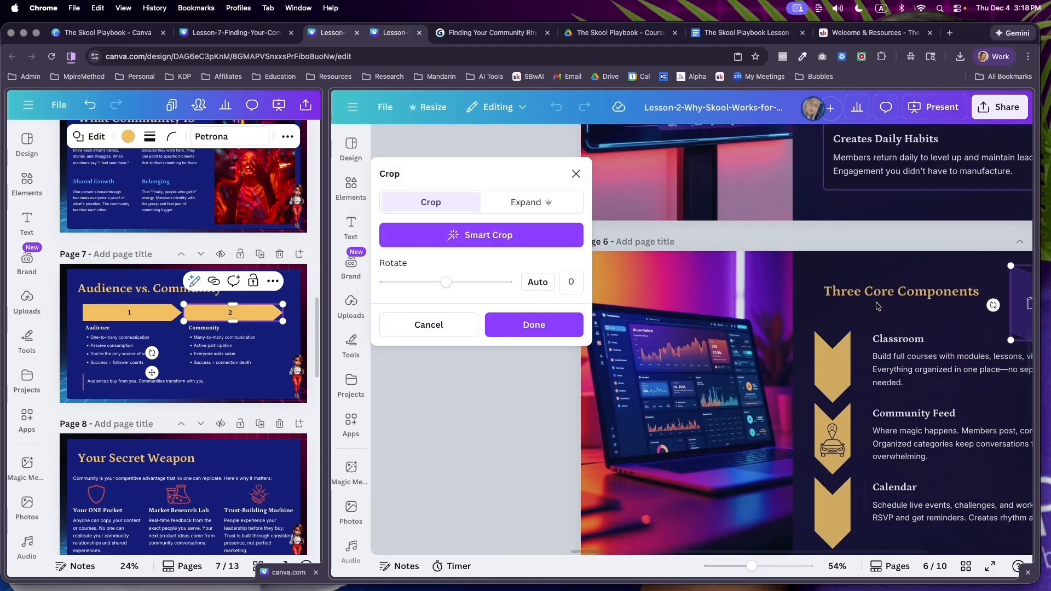
pyautogui.click(578, 175)
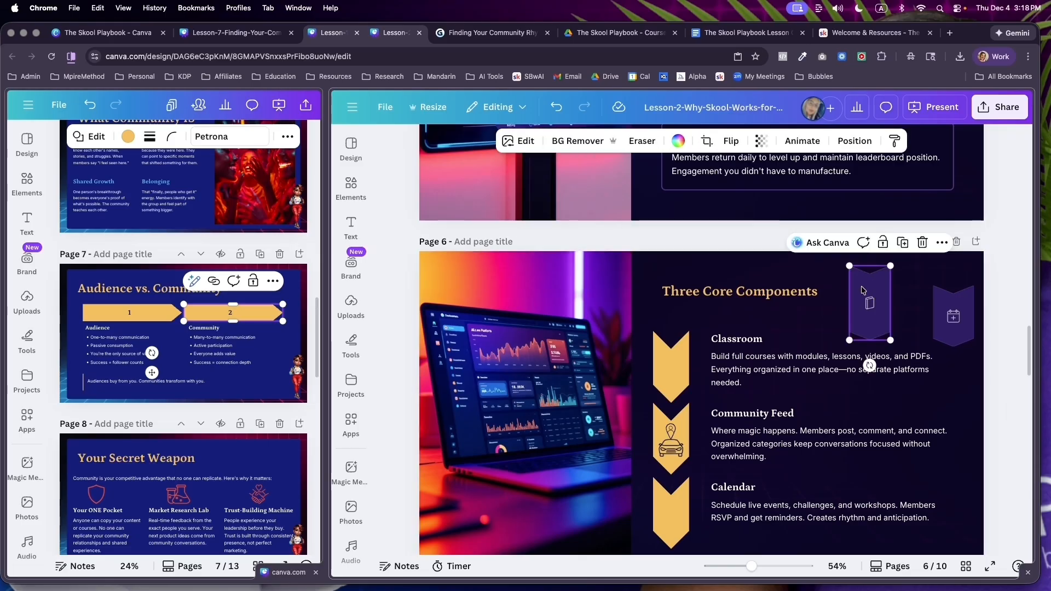
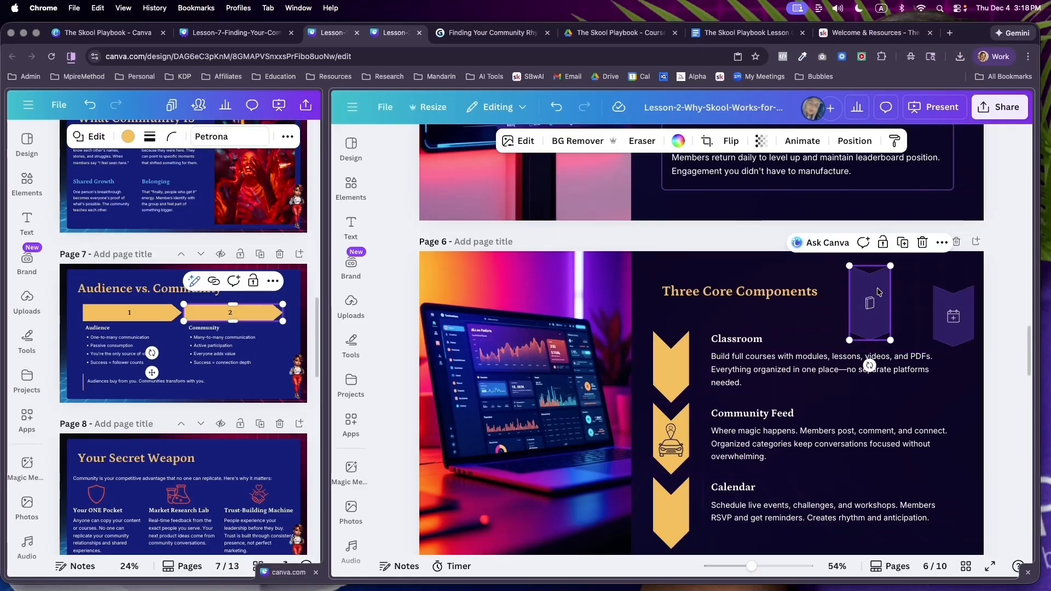
pyautogui.press('Delete')
pyautogui.click(951, 315)
pyautogui.press('Delete')
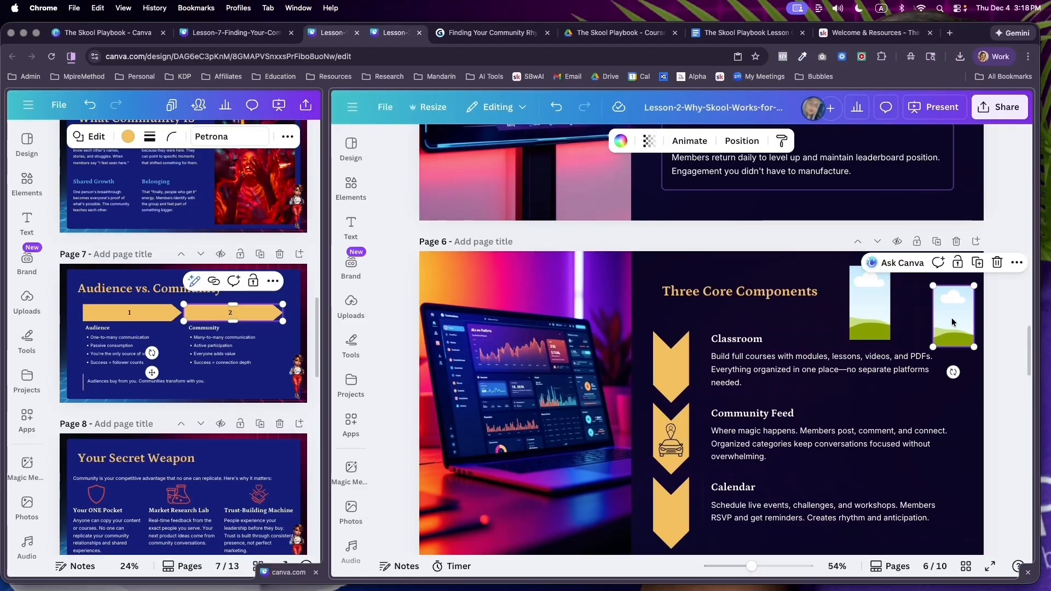
pyautogui.keyDown('shift'); pyautogui.click(869, 309); pyautogui.keyUp('shift')
pyautogui.press('Delete')
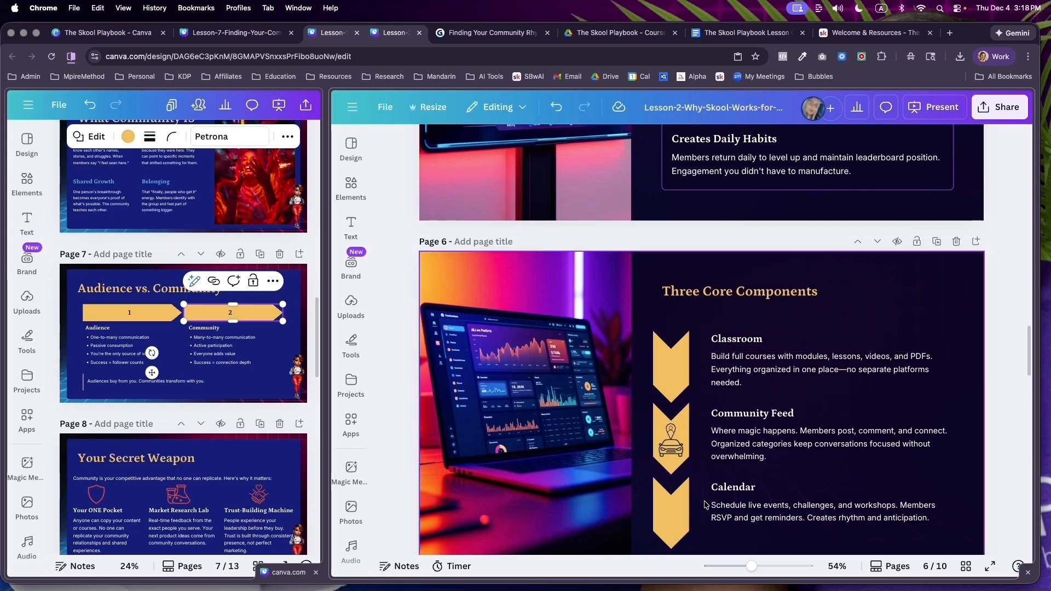
# - Recolor the borders of the Self-Motivated Engagement and Creates Daily Habits cards on page 5 to the light blue document color
pyautogui.click(671, 442)
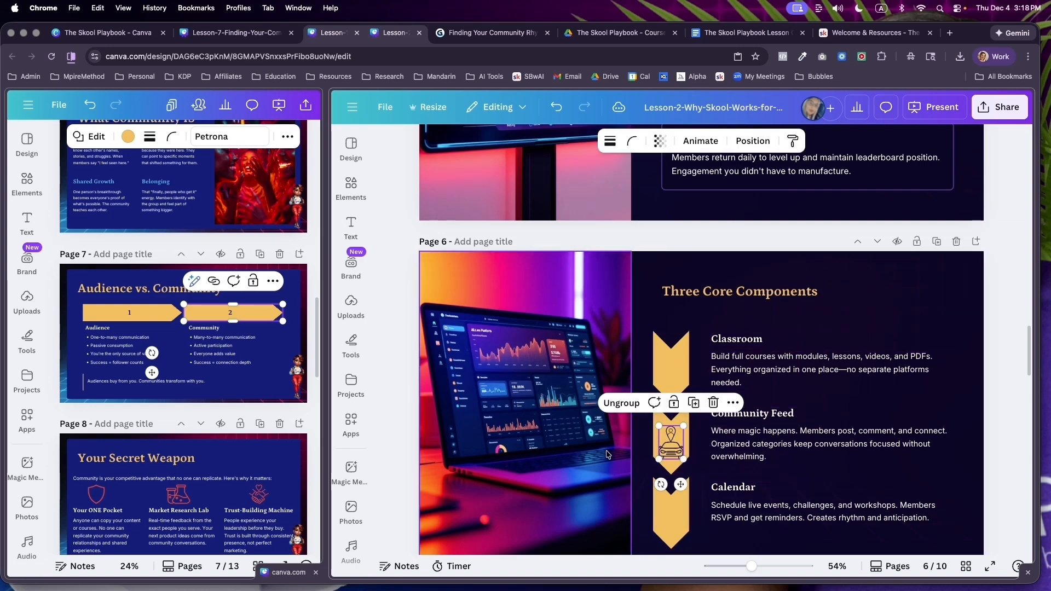
pyautogui.scroll(5, 674, 329)
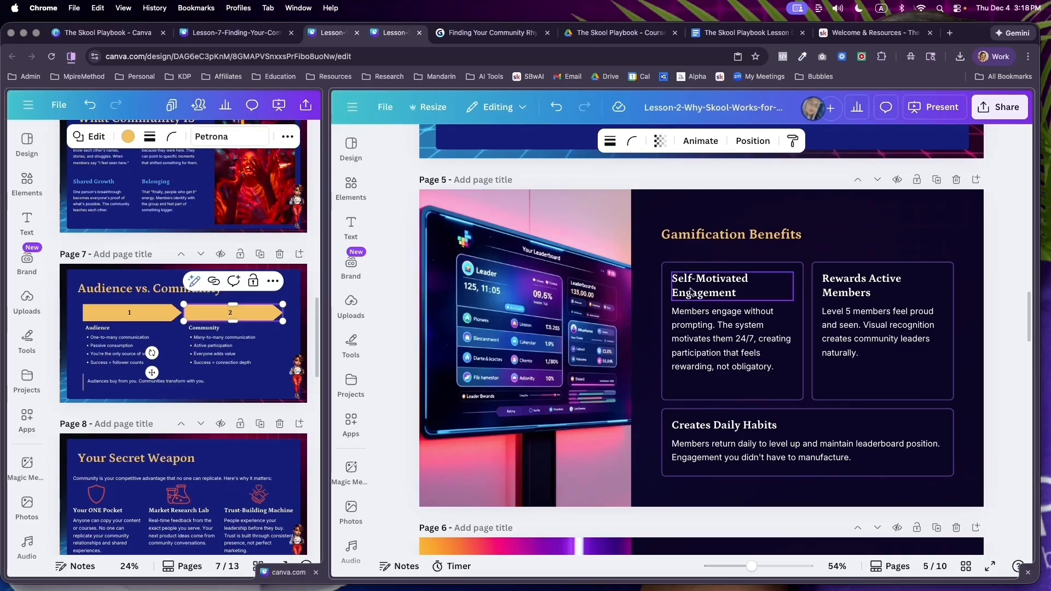
pyautogui.click(685, 264)
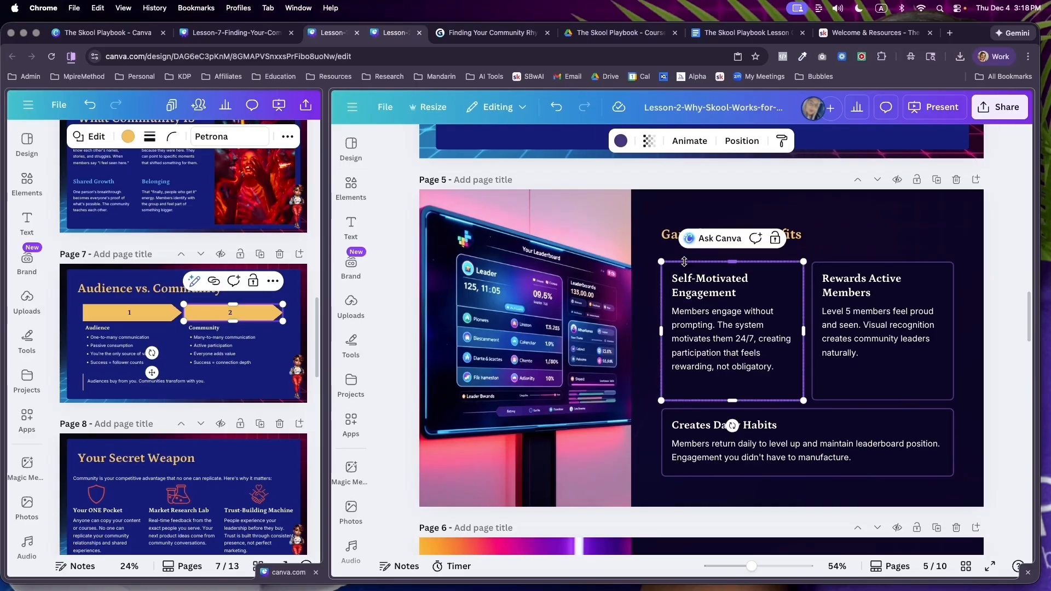
pyautogui.click(620, 142)
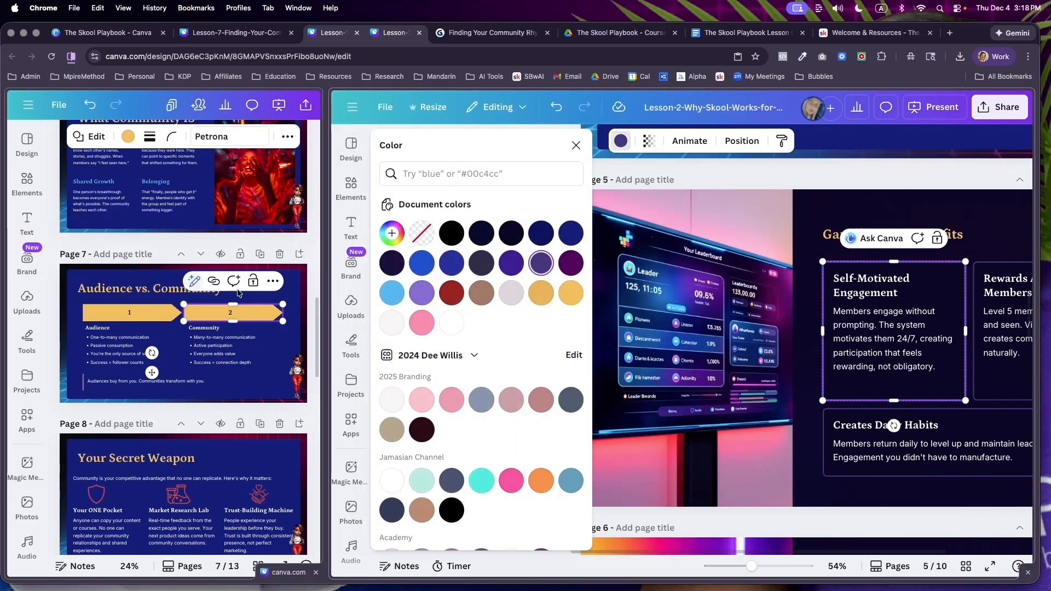
pyautogui.click(541, 293)
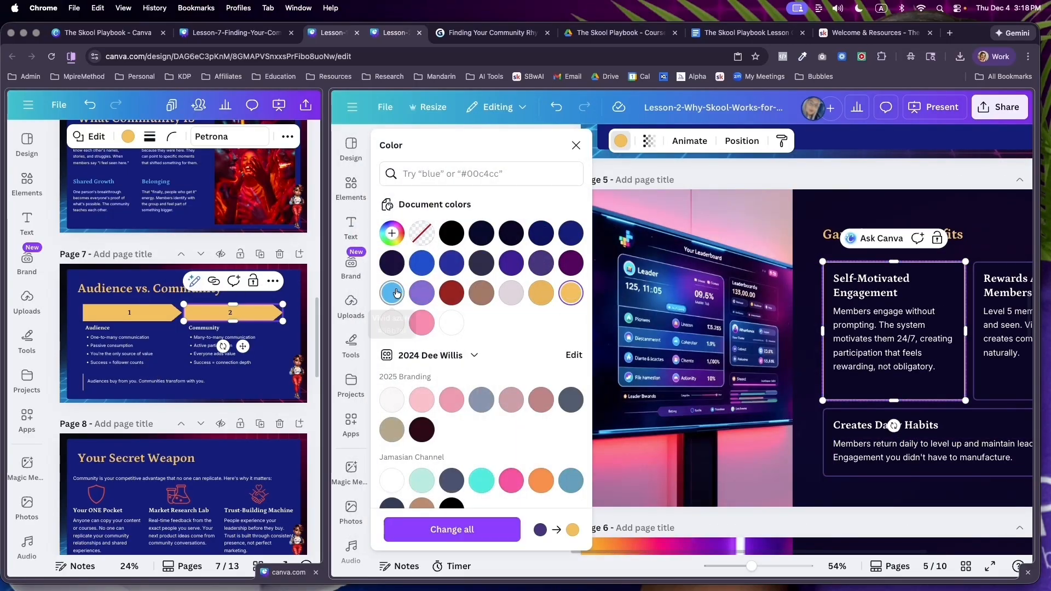
pyautogui.click(392, 293)
pyautogui.click(884, 466)
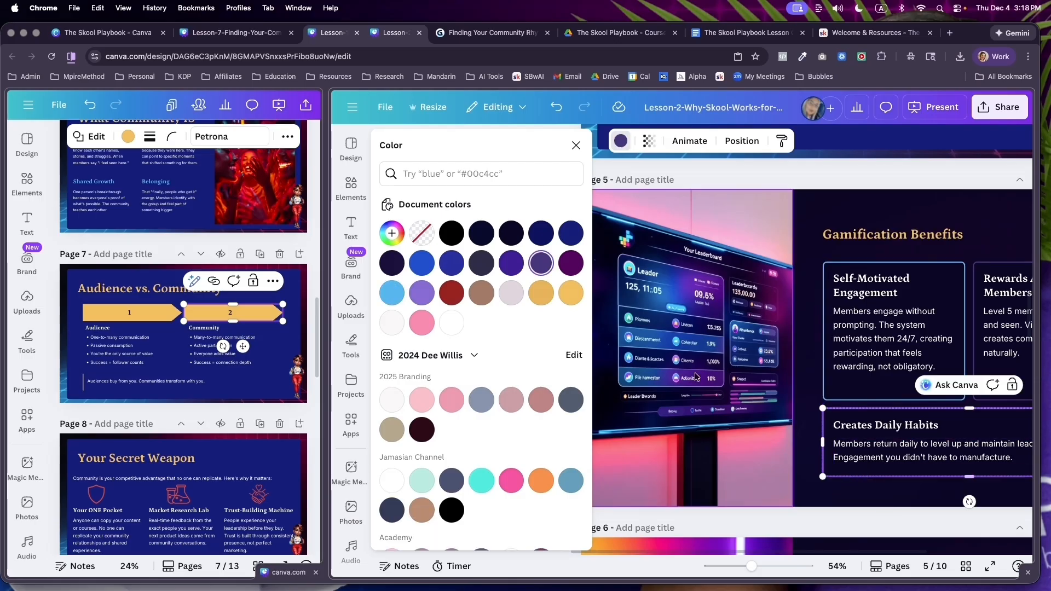
pyautogui.click(401, 304)
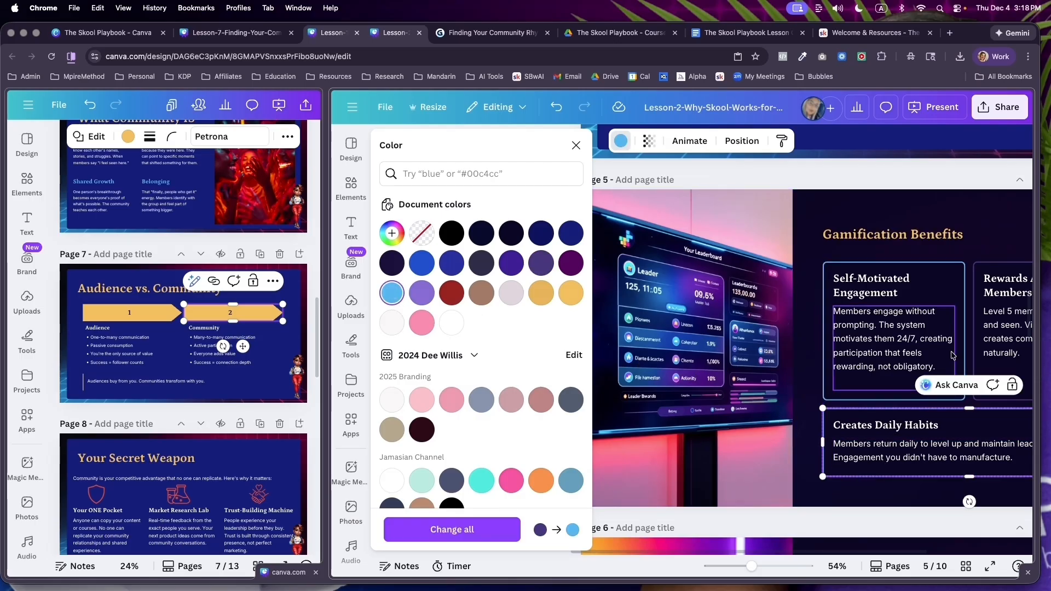
# - Give the Rewards Active Members card on page 5 the same light blue border color
pyautogui.click(972, 295)
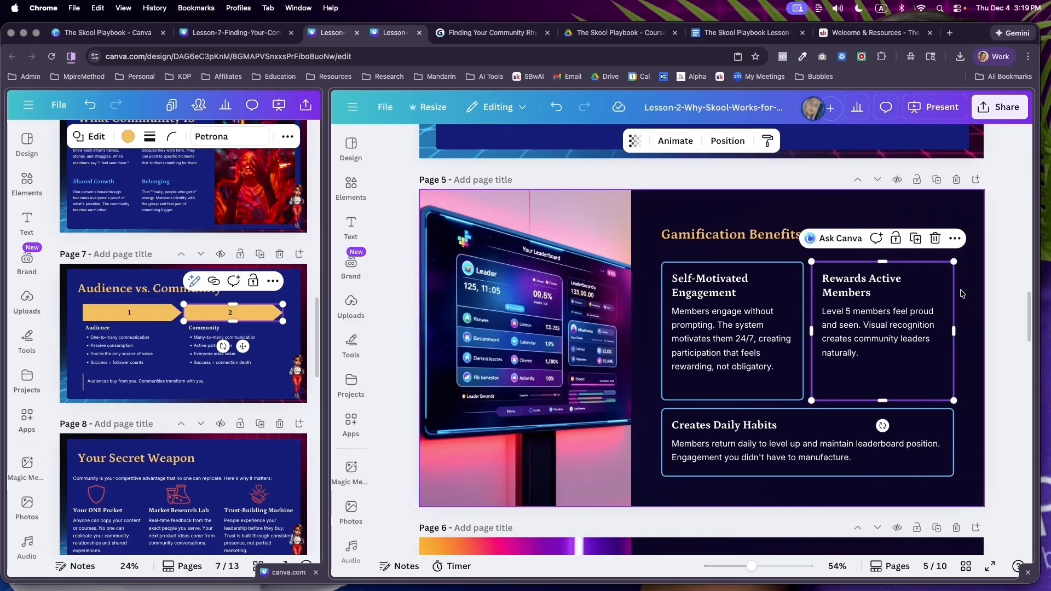
pyautogui.click(953, 287)
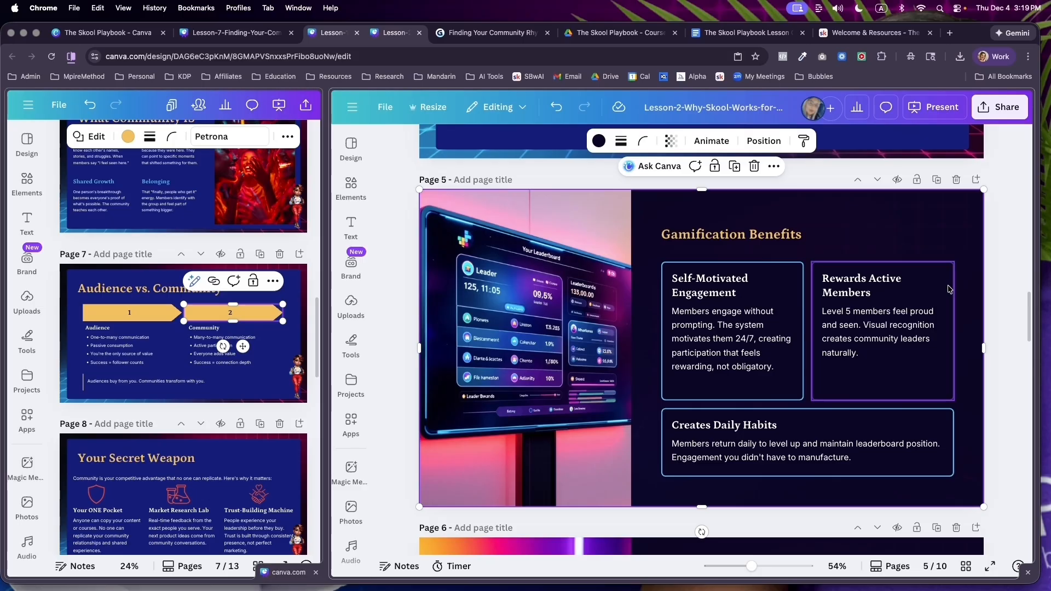
pyautogui.click(953, 288)
pyautogui.click(621, 141)
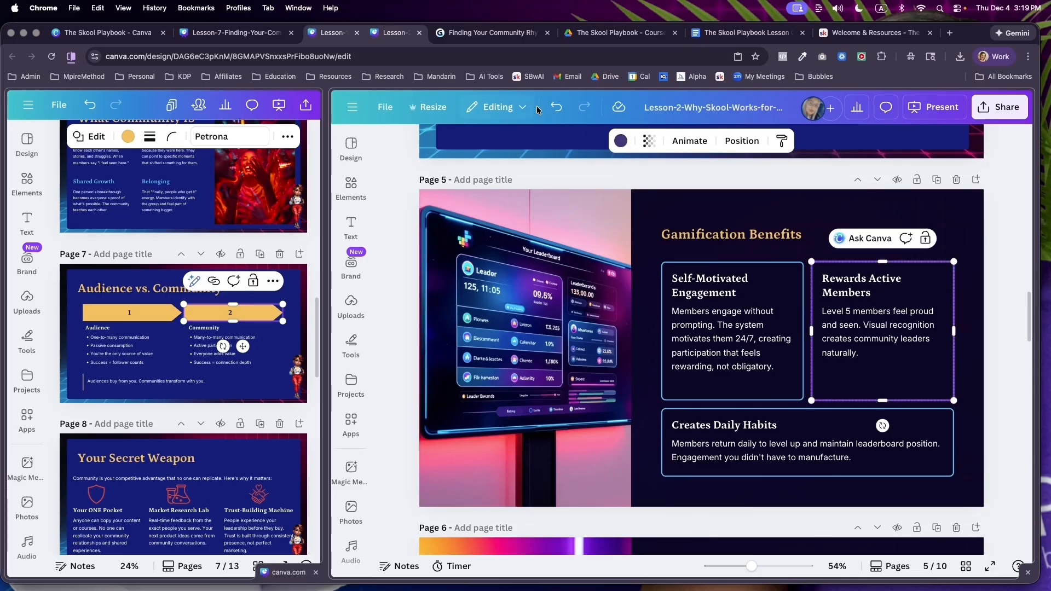
pyautogui.click(398, 296)
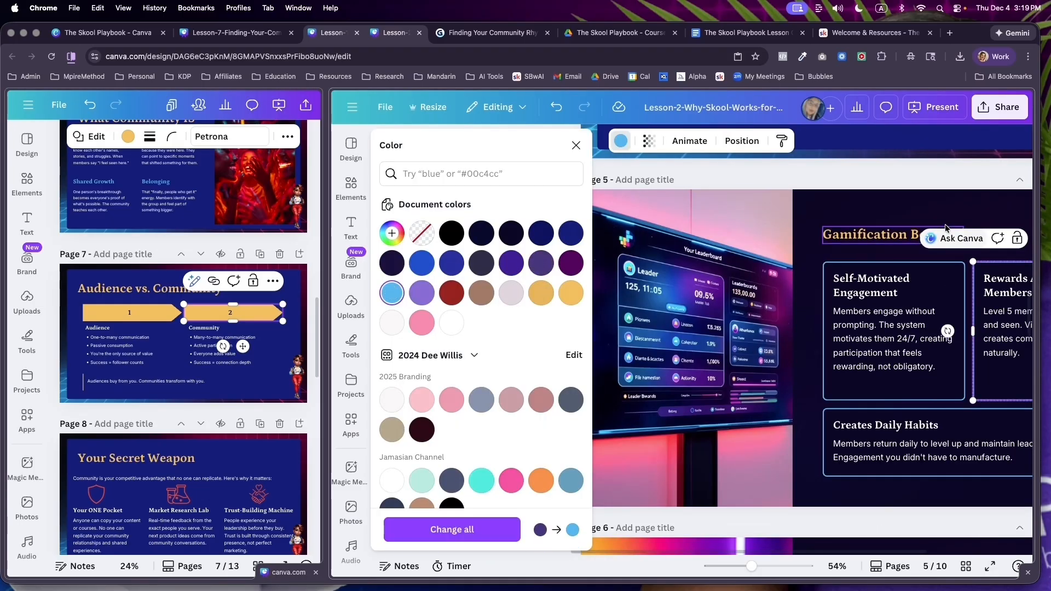
# - Delete the dark overlay rectangle that covers page 5's background
pyautogui.click(925, 219)
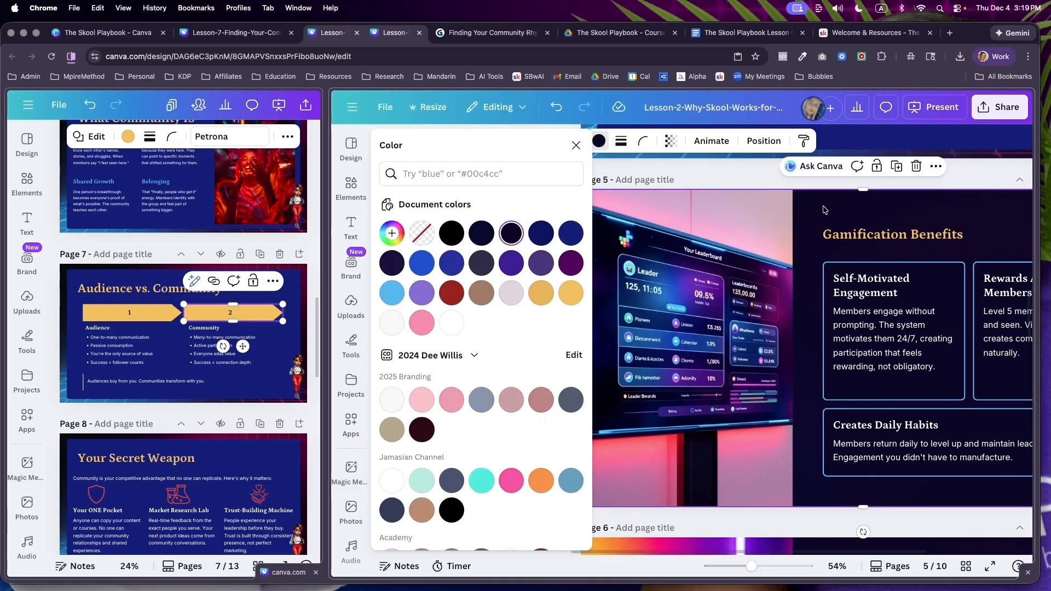
pyautogui.scroll(-4, 824, 210)
pyautogui.click(576, 145)
pyautogui.scroll(5, 729, 294)
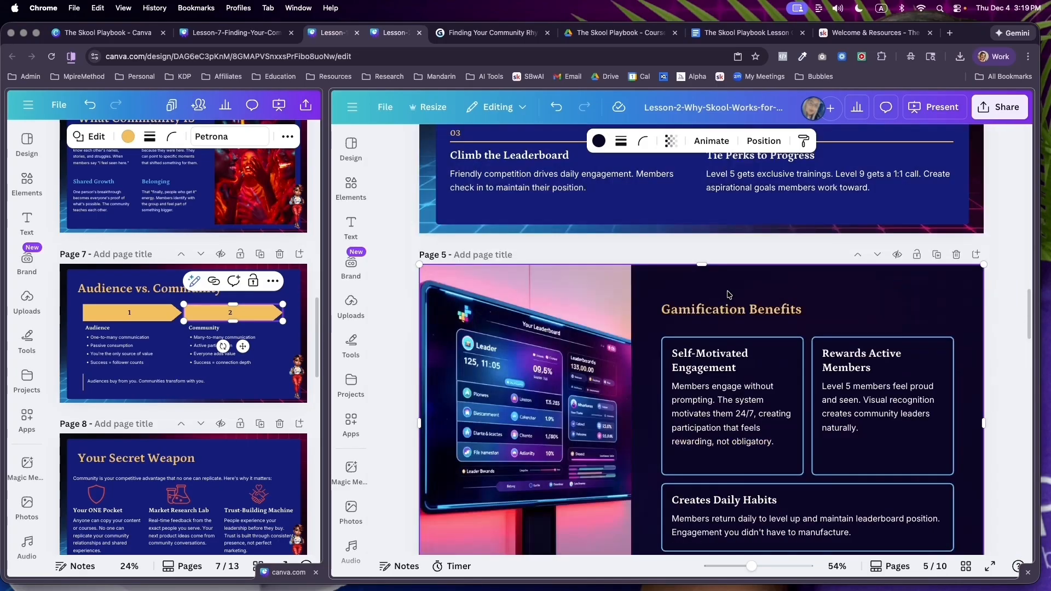
pyautogui.scroll(8, 728, 294)
pyautogui.scroll(-5, 763, 267)
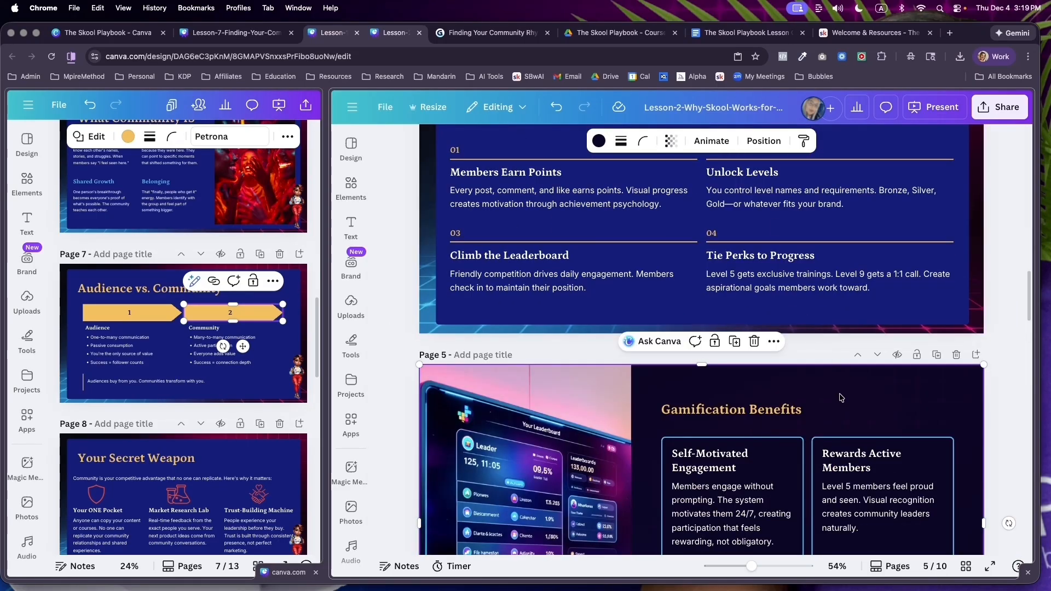
pyautogui.press('Delete')
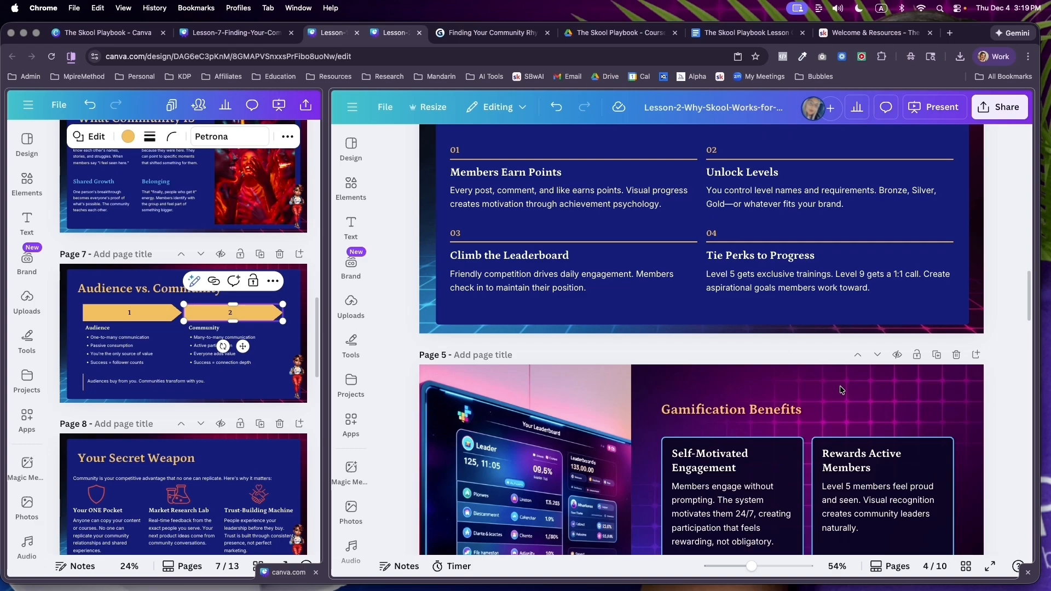
# - Replace page 5's grid background with the background image copied from page 4
pyautogui.click(841, 390)
pyautogui.press('Delete')
pyautogui.rightClick(968, 384)
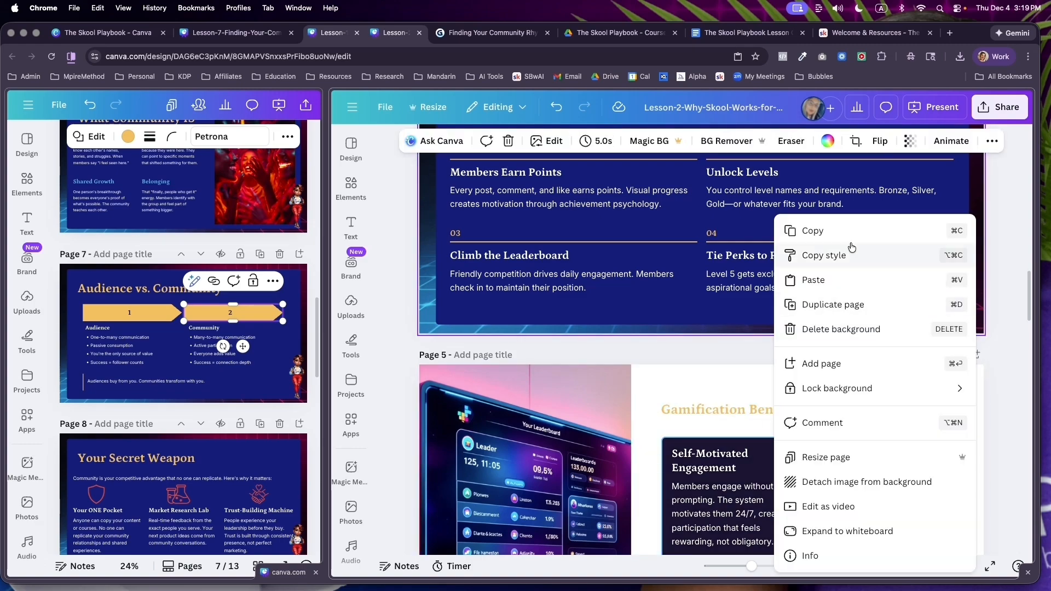
pyautogui.click(854, 329)
pyautogui.rightClick(929, 385)
pyautogui.click(865, 378)
pyautogui.scroll(-2, 866, 380)
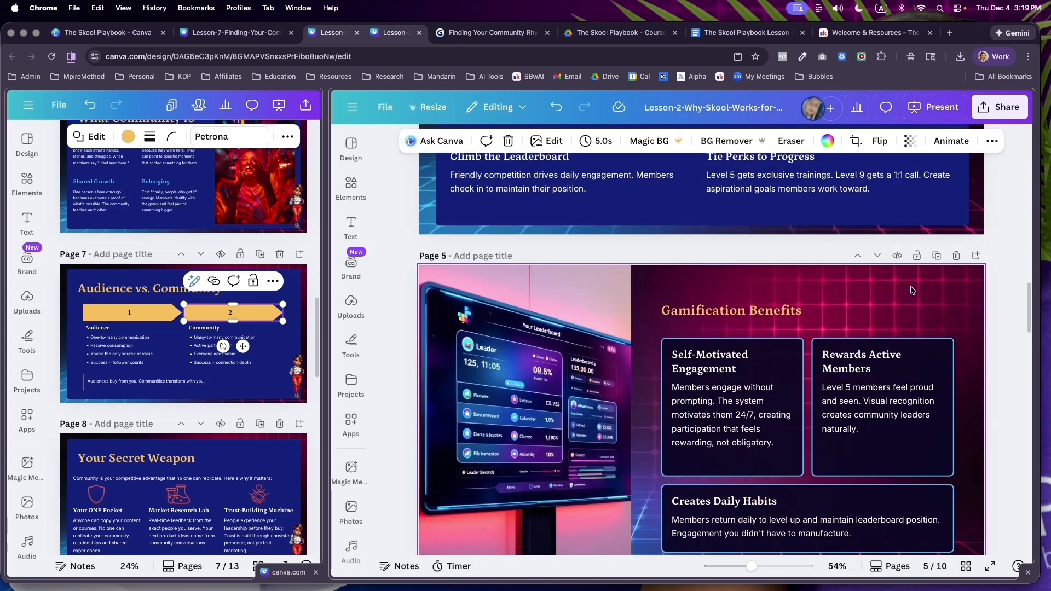
# - Copy page 4's blue panel onto page 5 and narrow it to cover only the area beside the leaderboard image
pyautogui.rightClick(861, 220)
pyautogui.click(878, 211)
pyautogui.scroll(-2, 886, 380)
pyautogui.press('cmd+v')
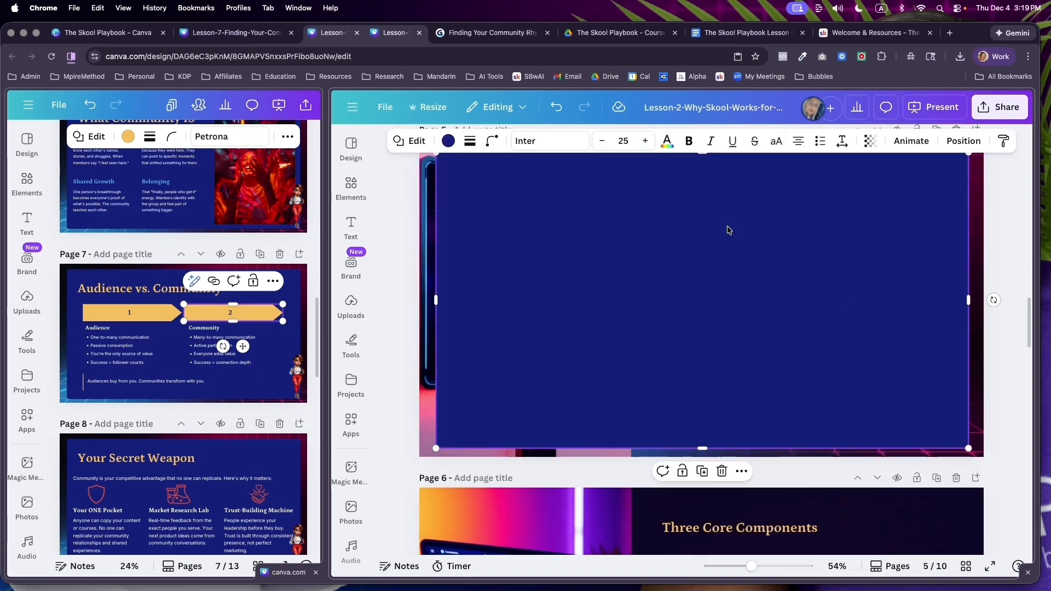
pyautogui.moveTo(439, 297); pyautogui.dragTo(633, 300)
# - Send page 5's blue panel backward behind the Gamification Benefits heading and the three cards
pyautogui.click(964, 140)
pyautogui.click(512, 239)
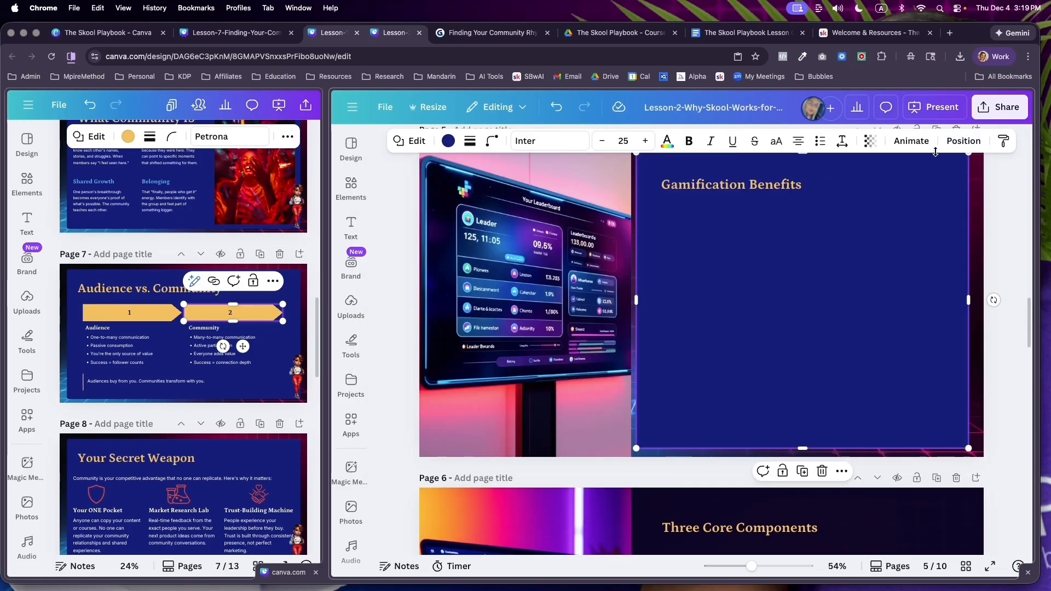
pyautogui.click(958, 144)
pyautogui.click(500, 260)
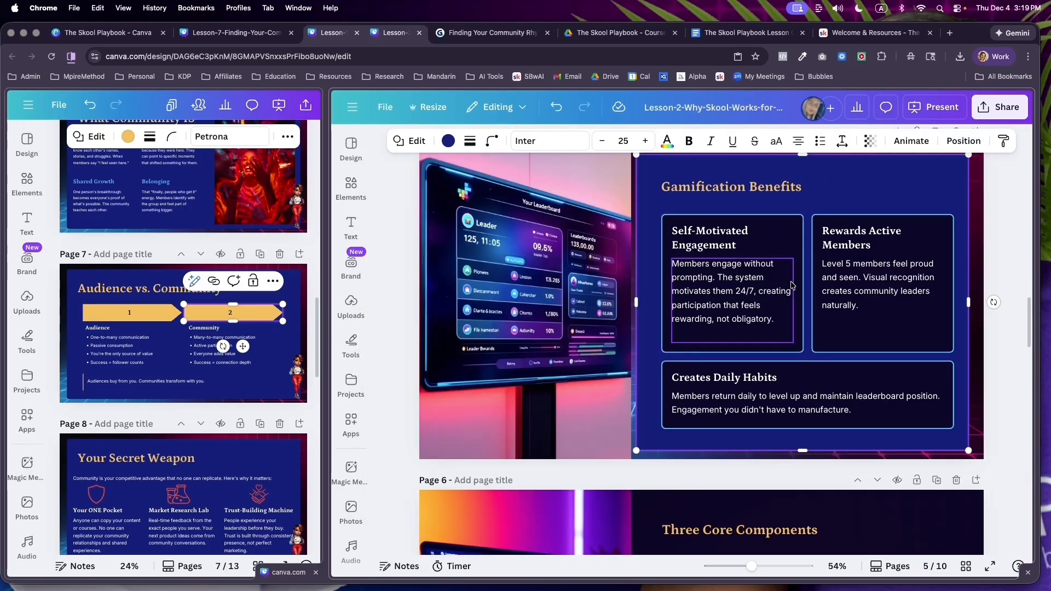
# - Lower the top edge of page 5's blue panel slightly and nudge its bottom edge down a little
pyautogui.scroll(1, 794, 190)
pyautogui.moveTo(803, 173); pyautogui.dragTo(805, 185)
pyautogui.moveTo(804, 470); pyautogui.dragTo(803, 472)
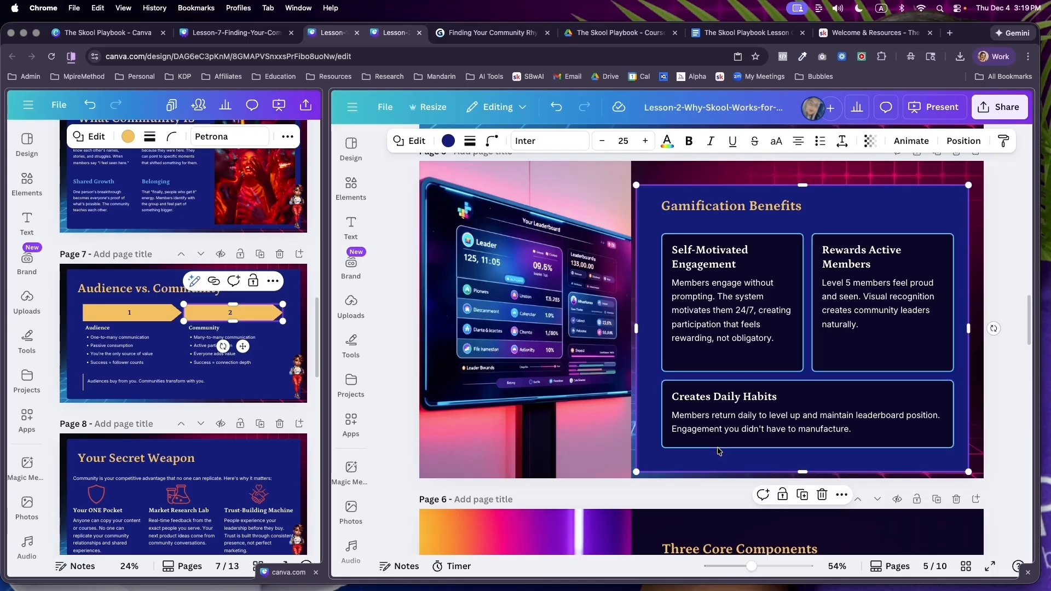
# - Fill page 5's benefit cards with the dark navy document color
pyautogui.click(704, 443)
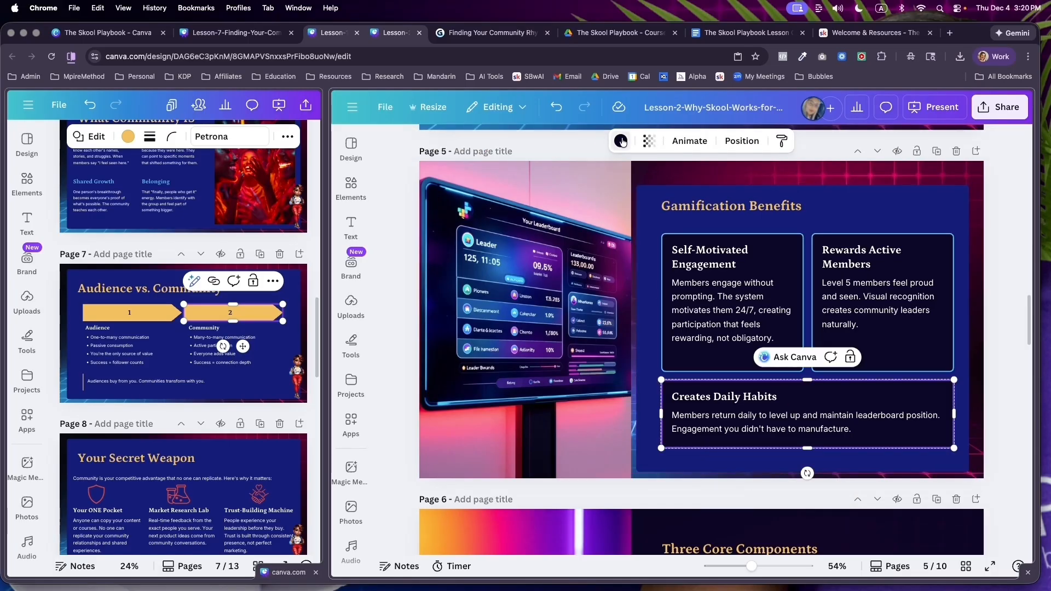
pyautogui.click(621, 141)
pyautogui.click(481, 233)
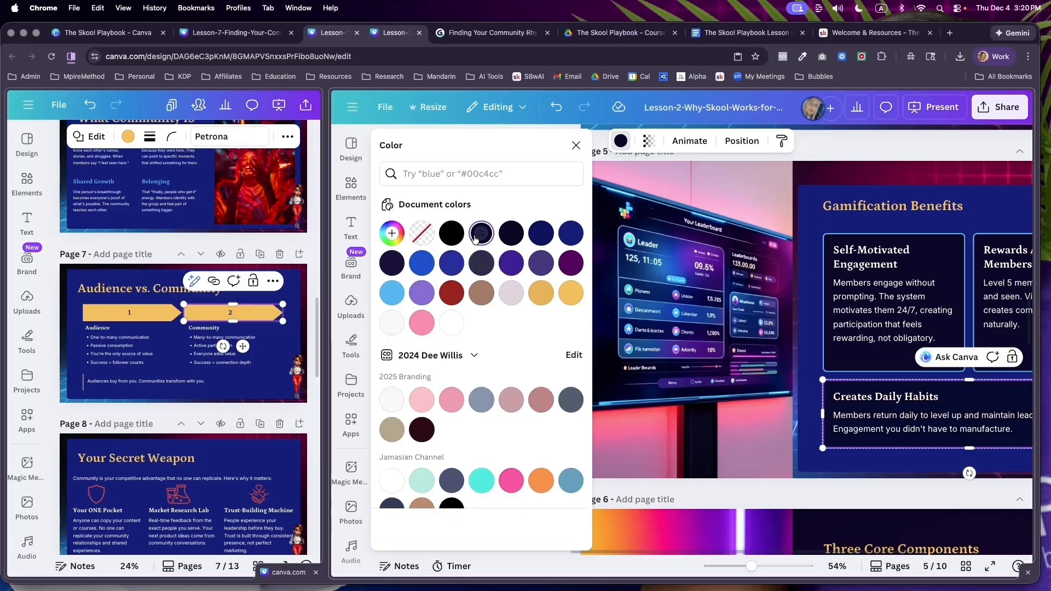
pyautogui.click(872, 364)
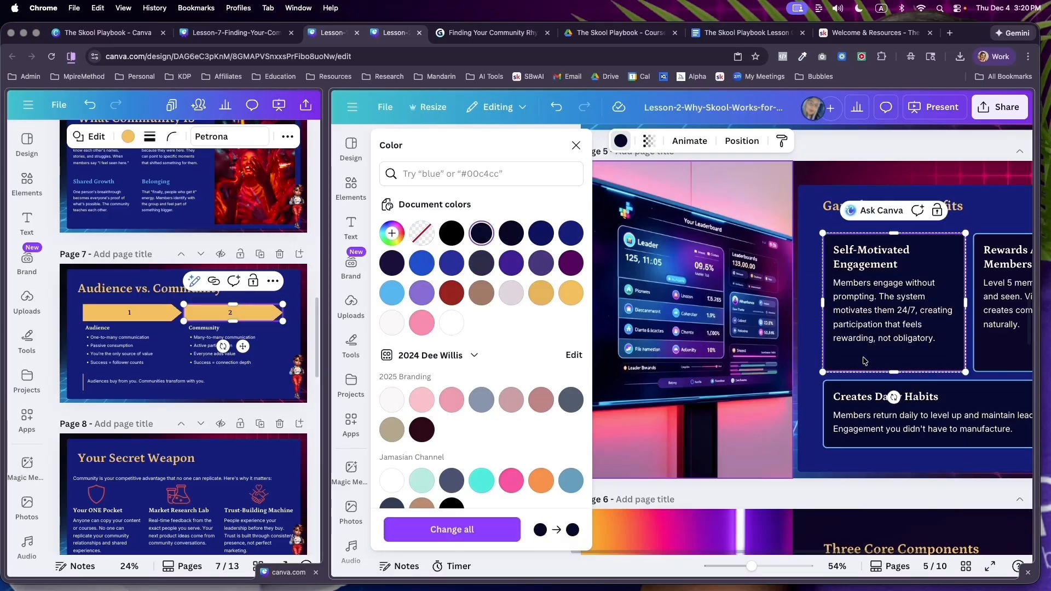
# - Recolor the Creates Daily Habits card's light blue border to a custom muted indigo blue
pyautogui.click(823, 434)
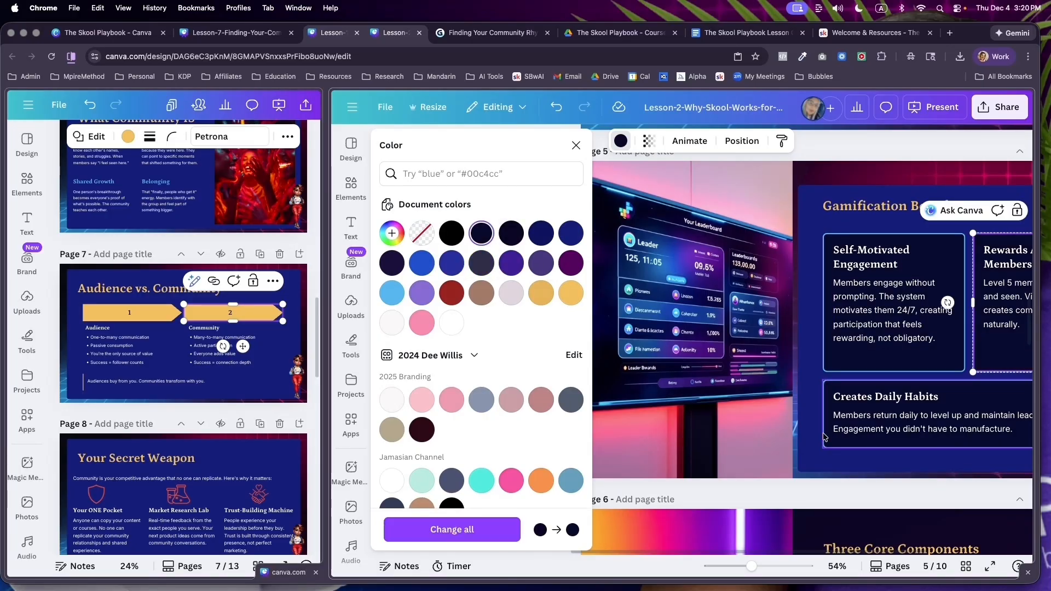
pyautogui.click(392, 233)
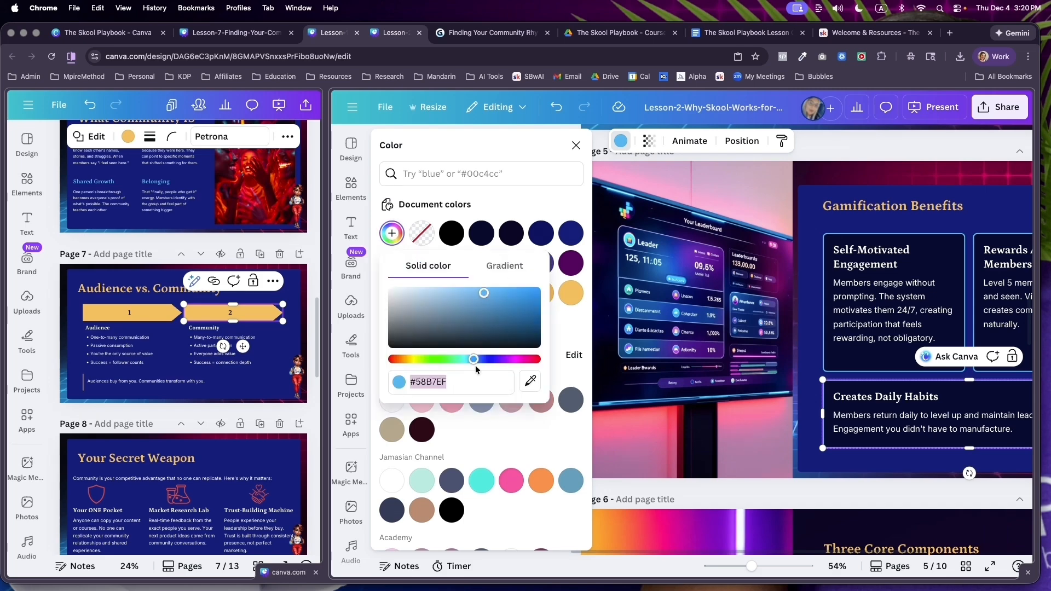
pyautogui.write('#')
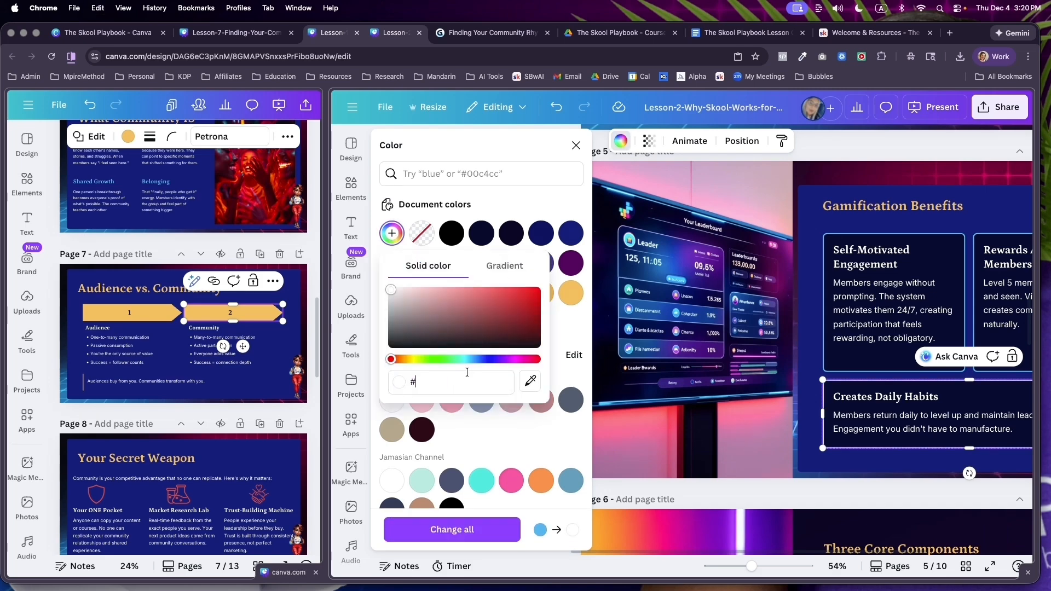
pyautogui.click(481, 233)
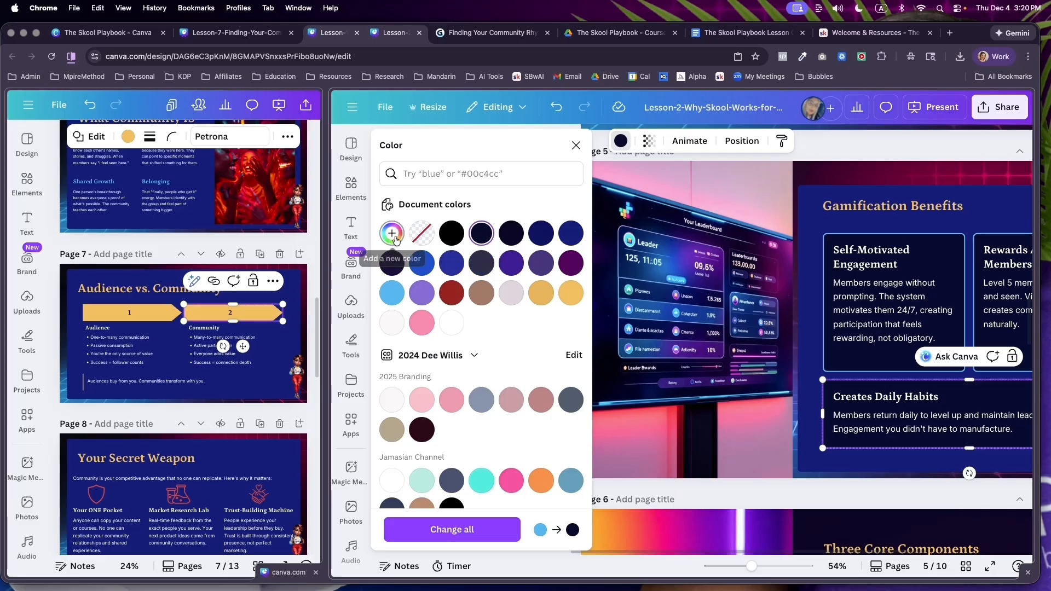
pyautogui.click(482, 236)
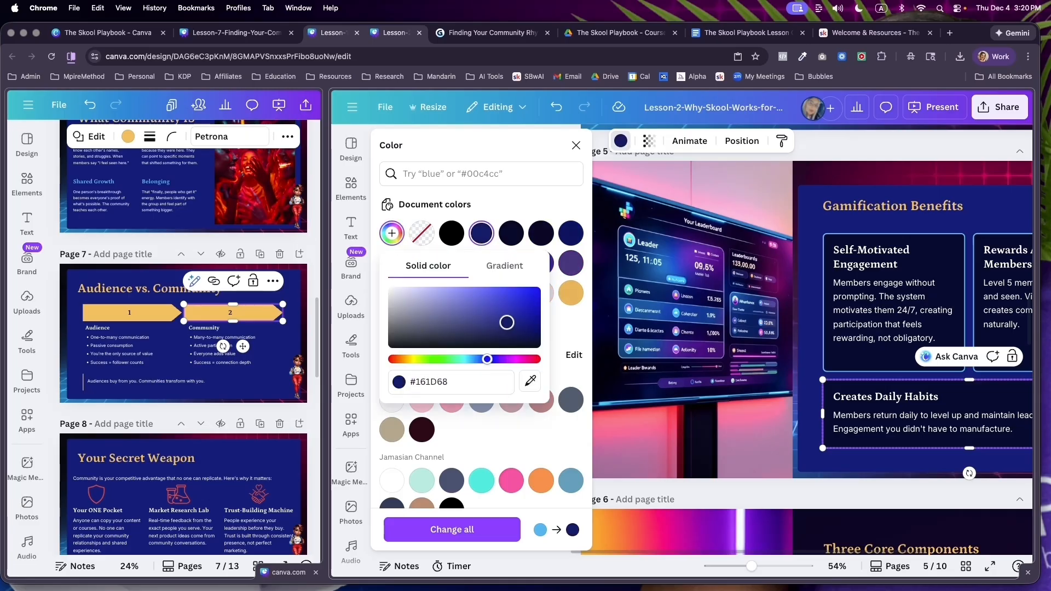
pyautogui.moveTo(507, 323); pyautogui.dragTo(493, 304)
pyautogui.click(811, 467)
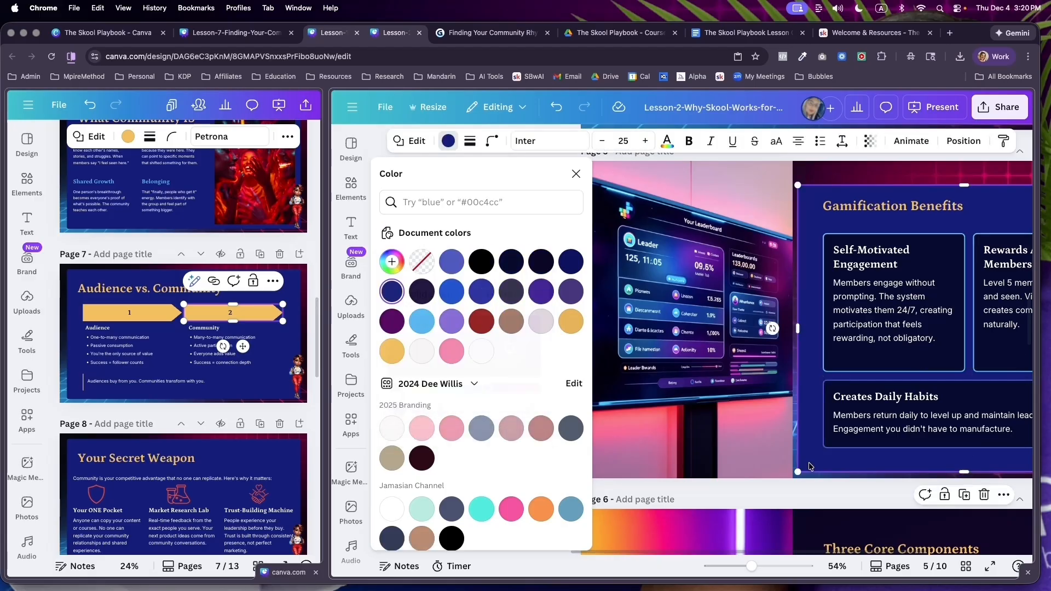
# - Change the Self-Motivated Engagement card's border to the muted indigo blue, keeping its dark navy fill
pyautogui.click(822, 370)
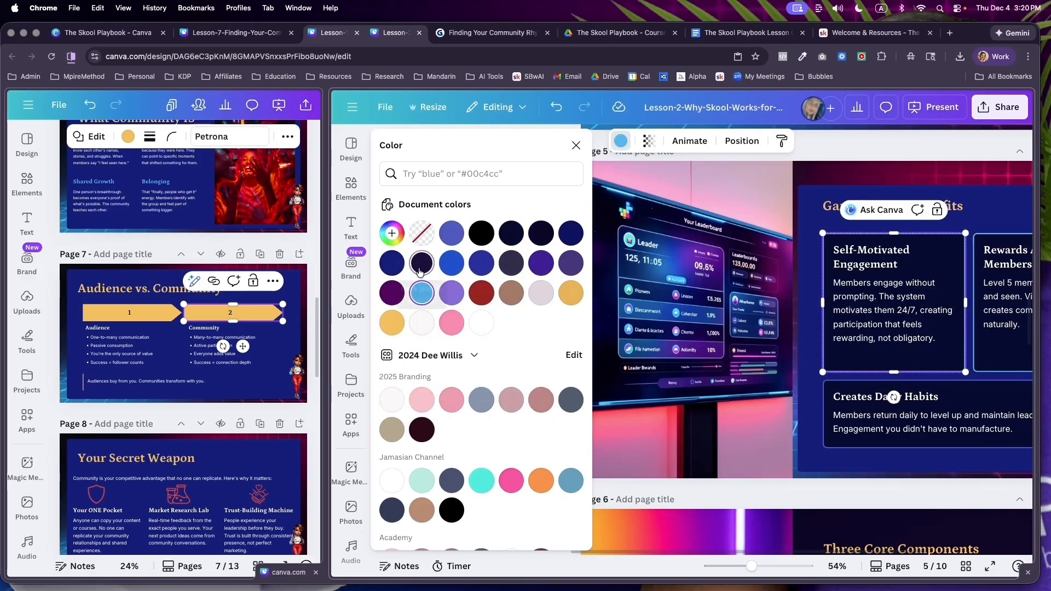
pyautogui.click(392, 263)
pyautogui.click(838, 372)
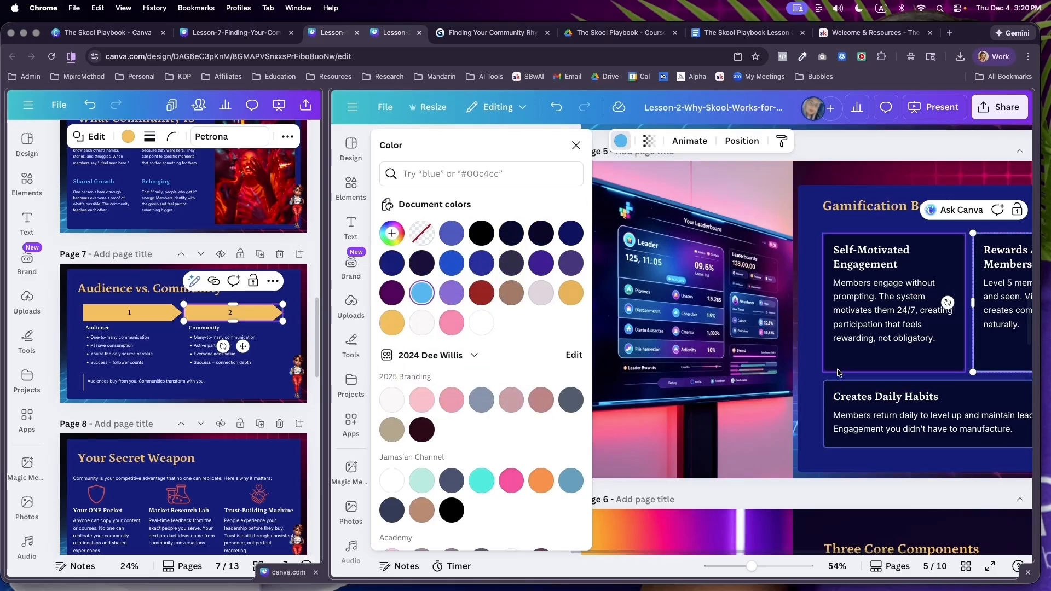
pyautogui.click(838, 369)
pyautogui.click(571, 233)
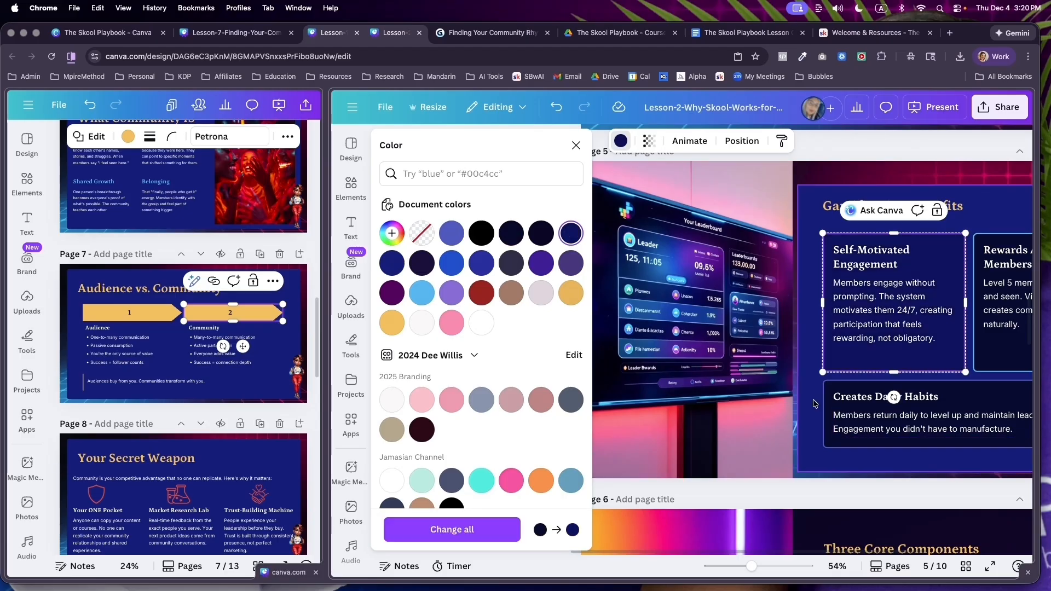
pyautogui.click(815, 403)
pyautogui.press('super+z')
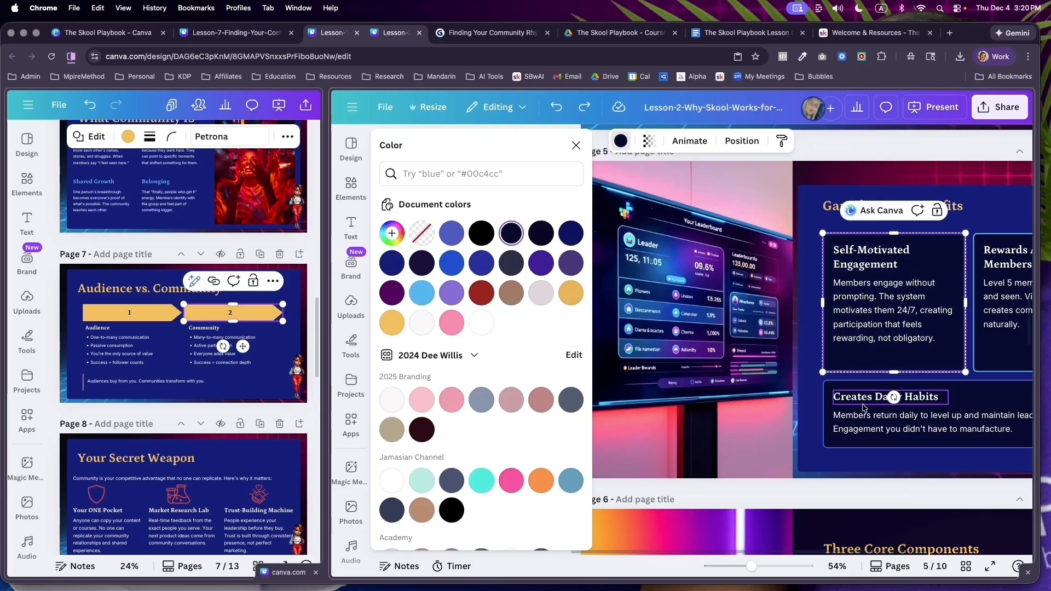
pyautogui.click(813, 410)
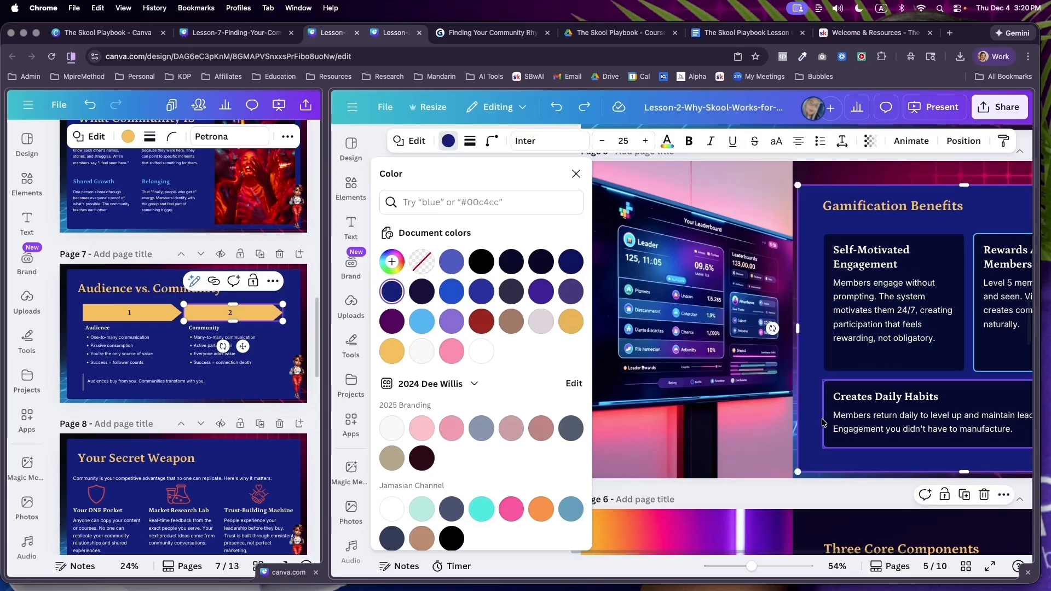
pyautogui.click(823, 422)
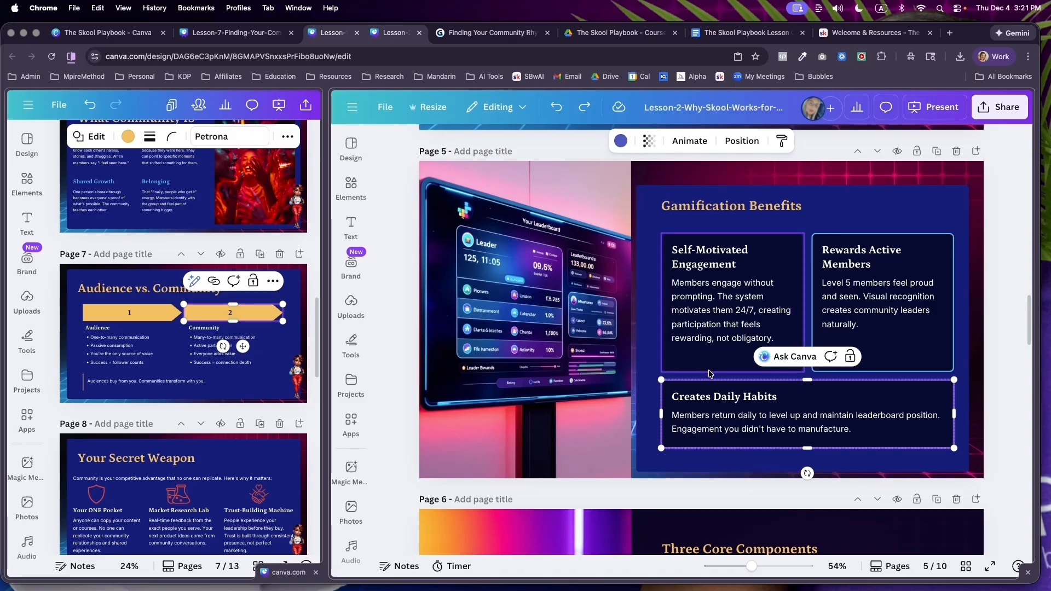
# - Recolor the Rewards Active Members card's light blue border to the muted indigo blue used on the other cards
pyautogui.click(819, 316)
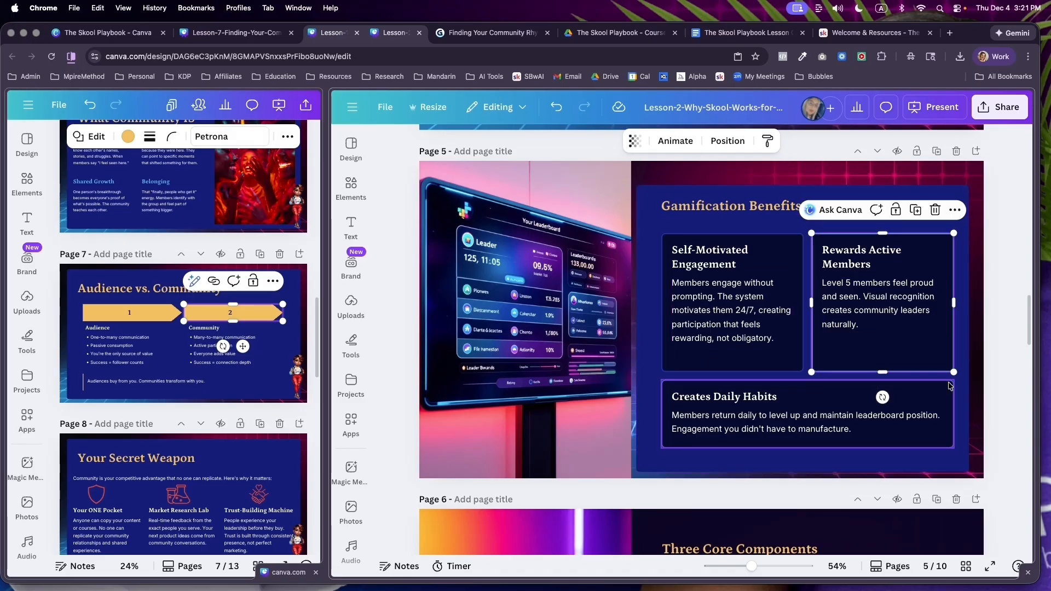
pyautogui.click(953, 377)
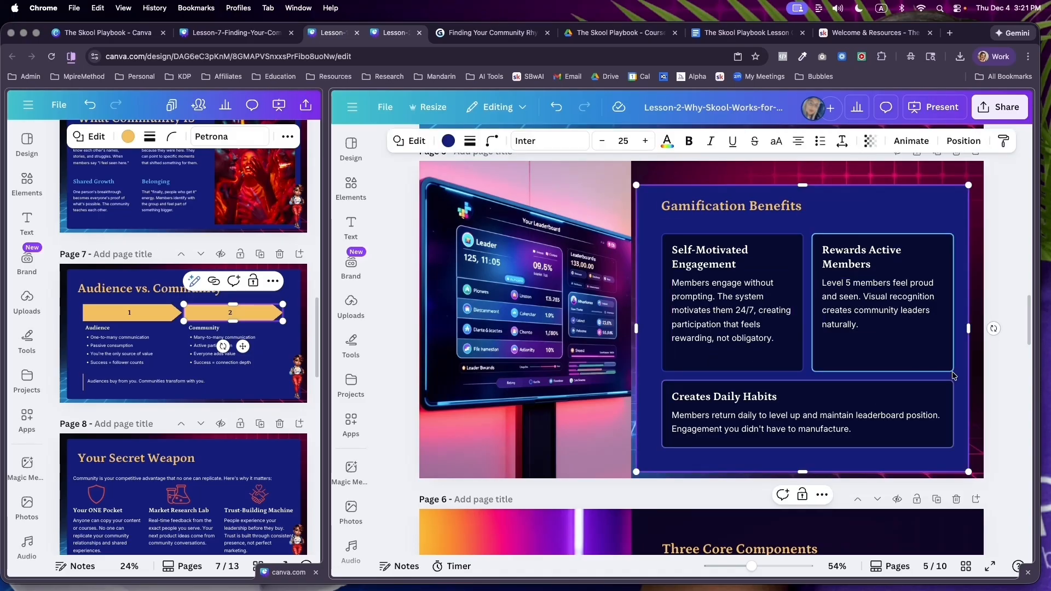
pyautogui.click(948, 232)
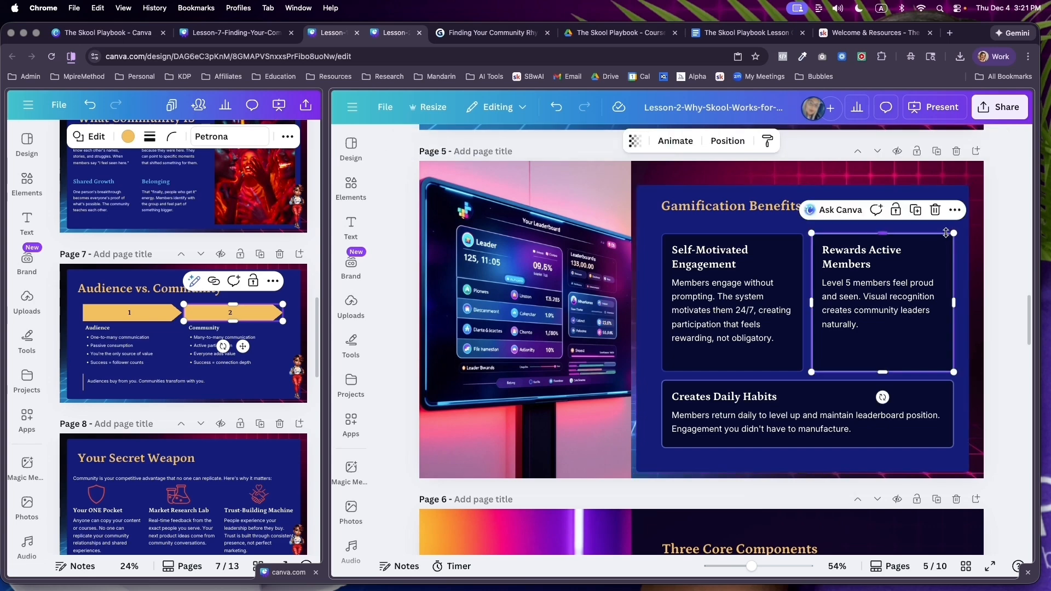
pyautogui.click(815, 245)
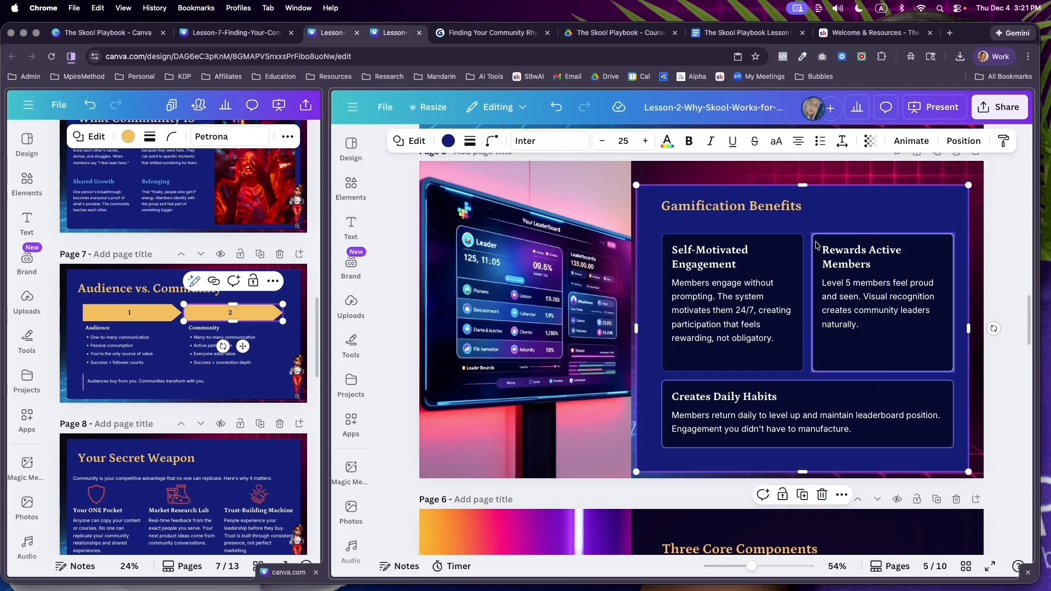
pyautogui.click(813, 238)
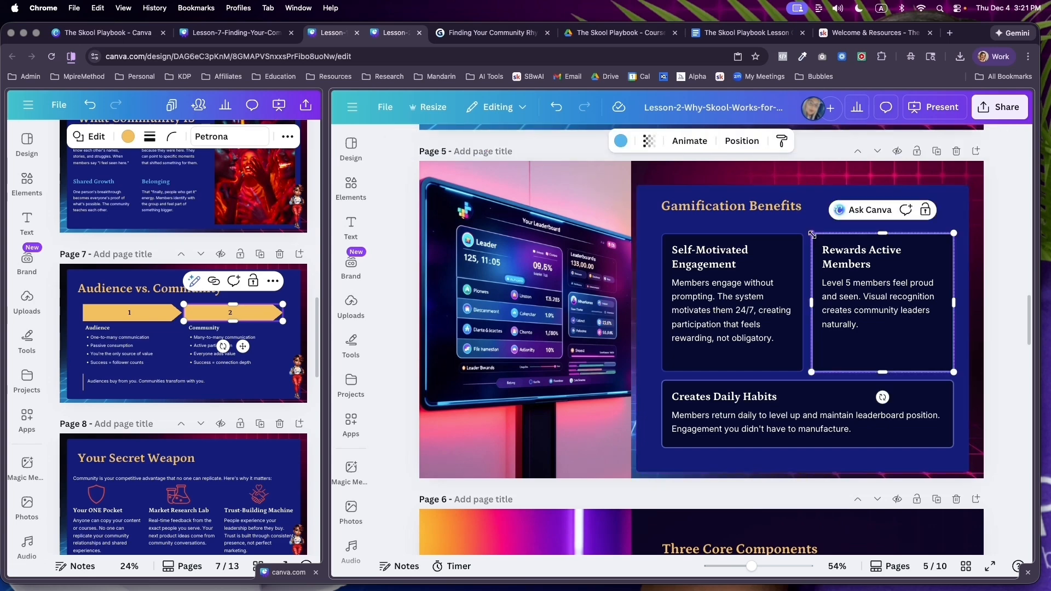
pyautogui.click(621, 141)
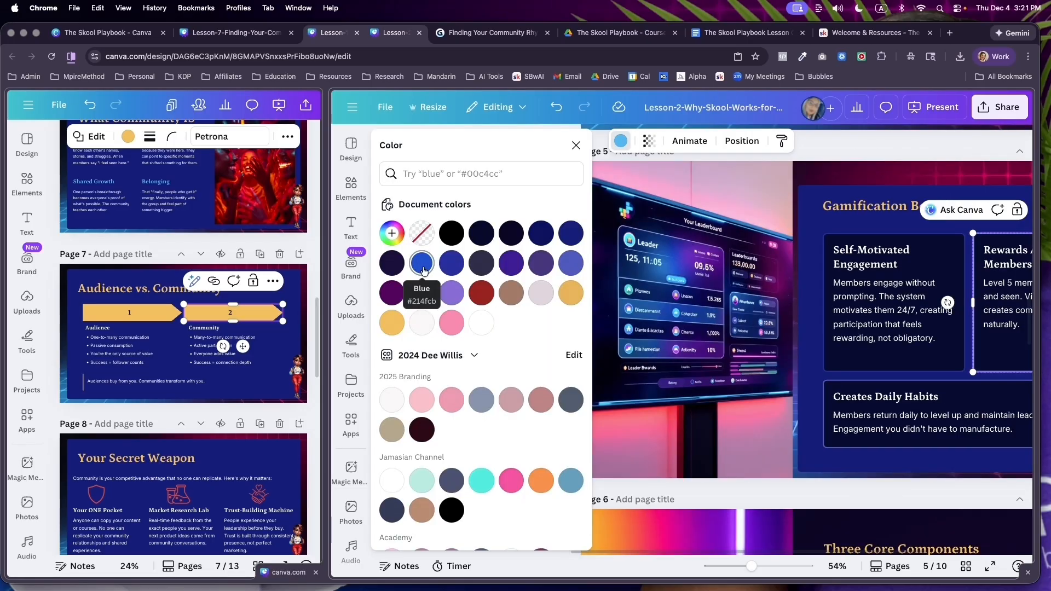
pyautogui.click(981, 233)
pyautogui.press('Escape')
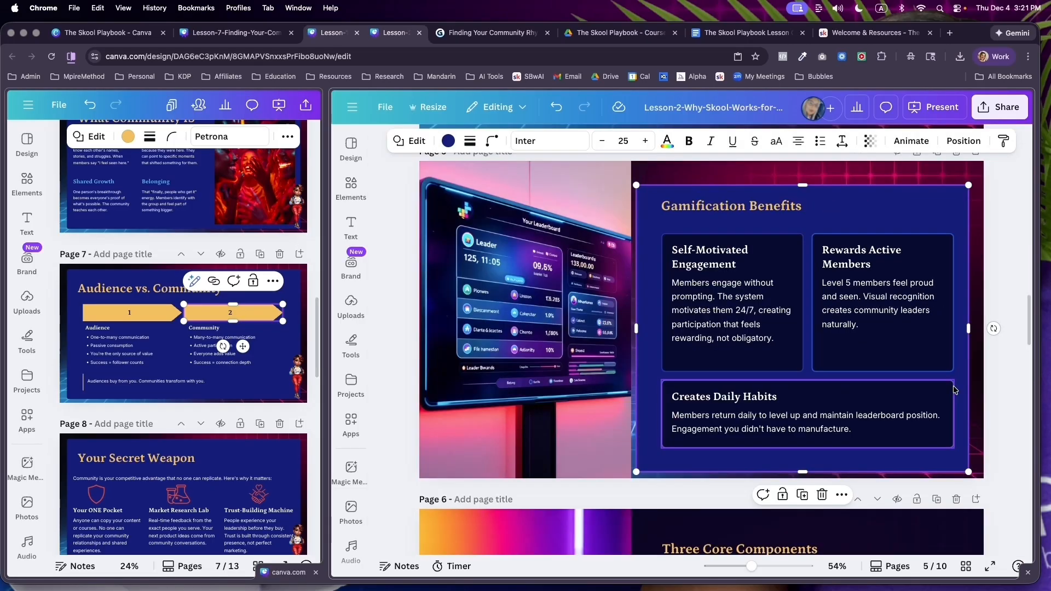
pyautogui.click(952, 388)
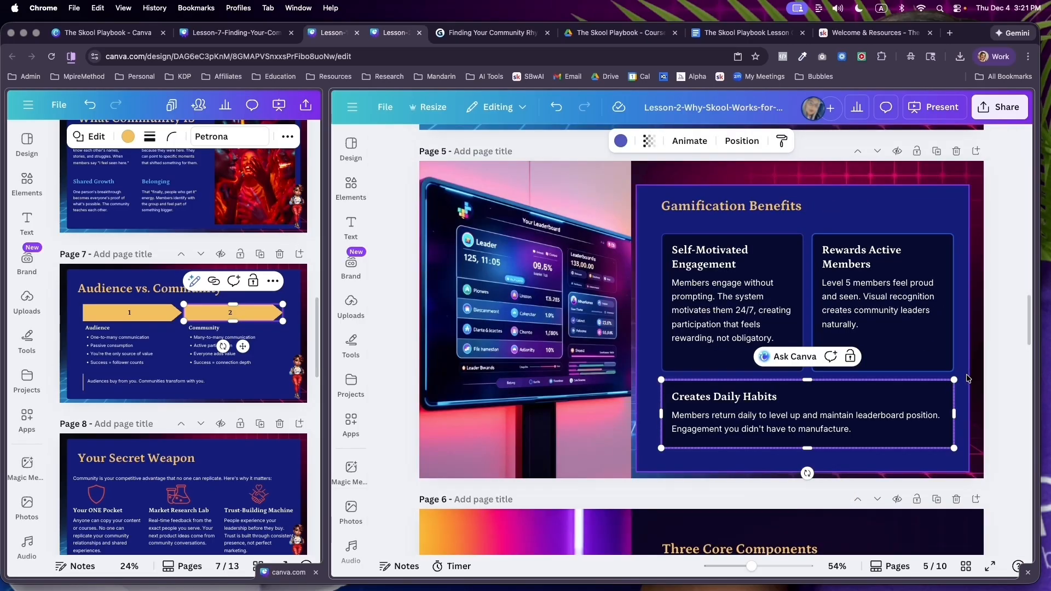
pyautogui.click(622, 142)
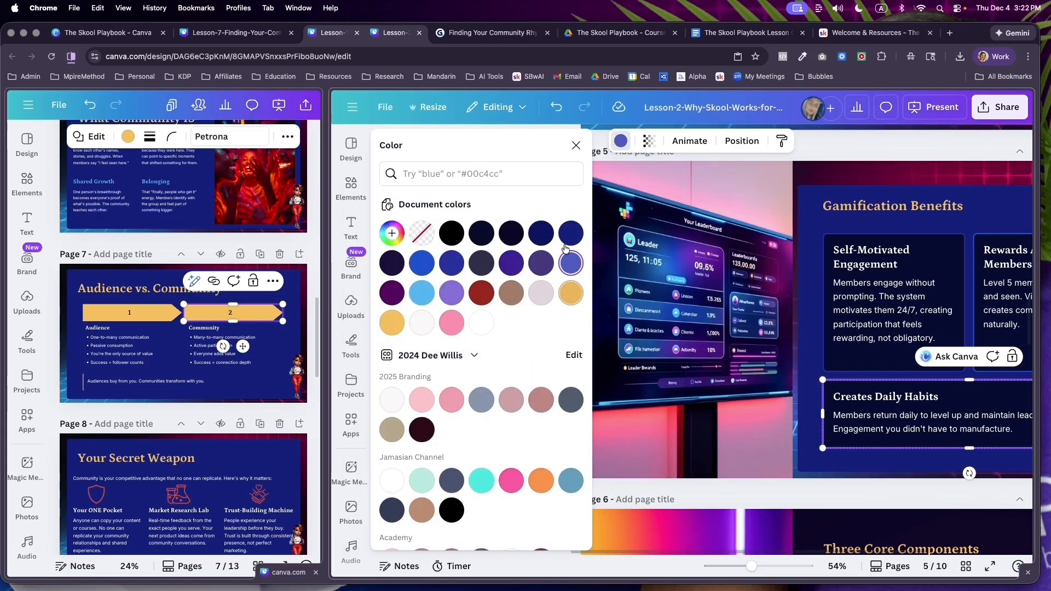
pyautogui.click(600, 241)
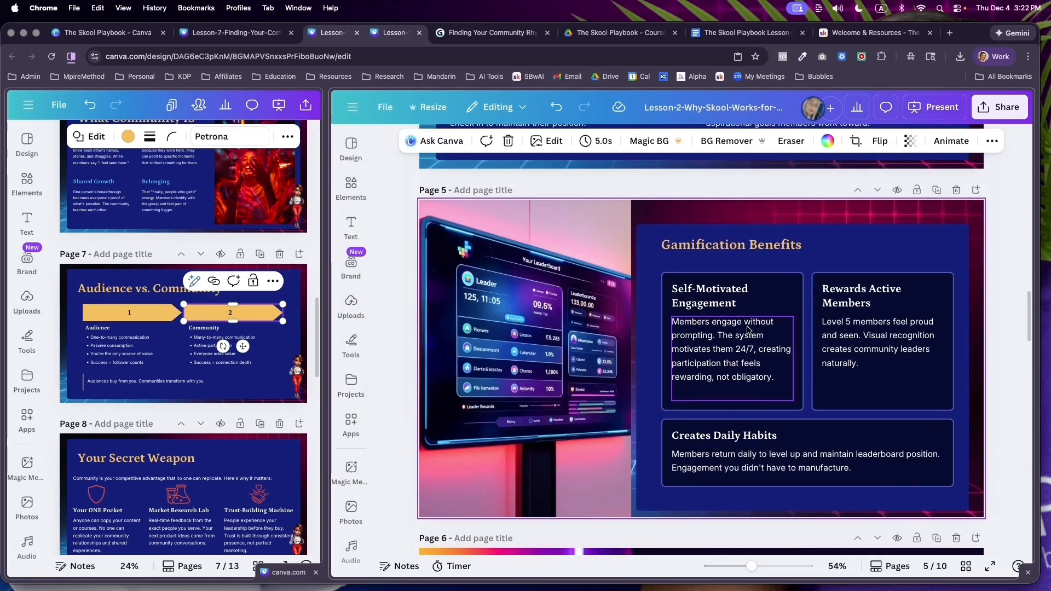
# - Shrink page 5's leaderboard image and move it slightly inward so the background shows around it
pyautogui.click(584, 239)
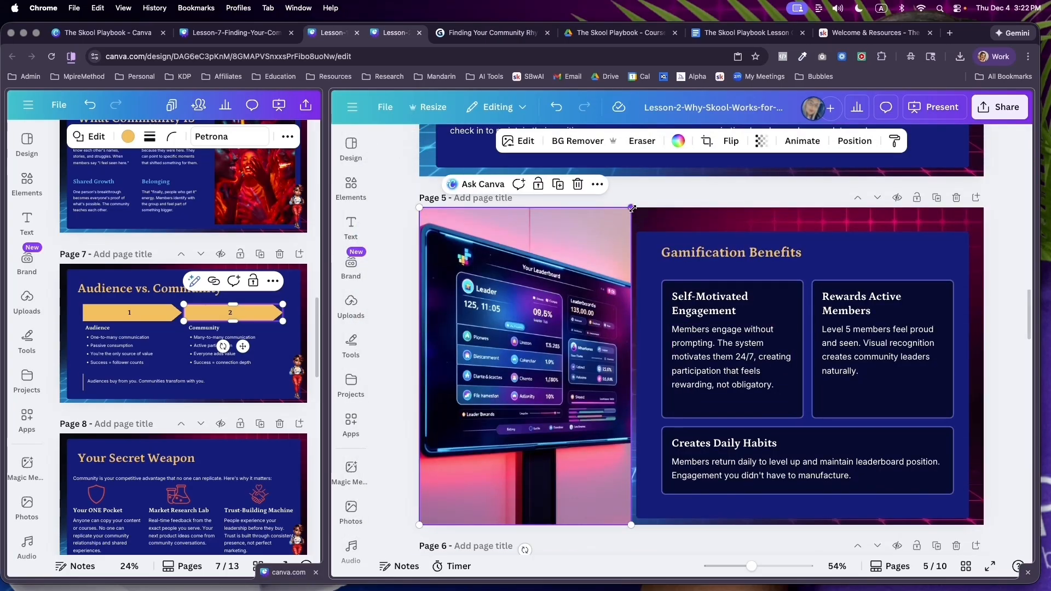
pyautogui.moveTo(632, 208); pyautogui.dragTo(612, 230)
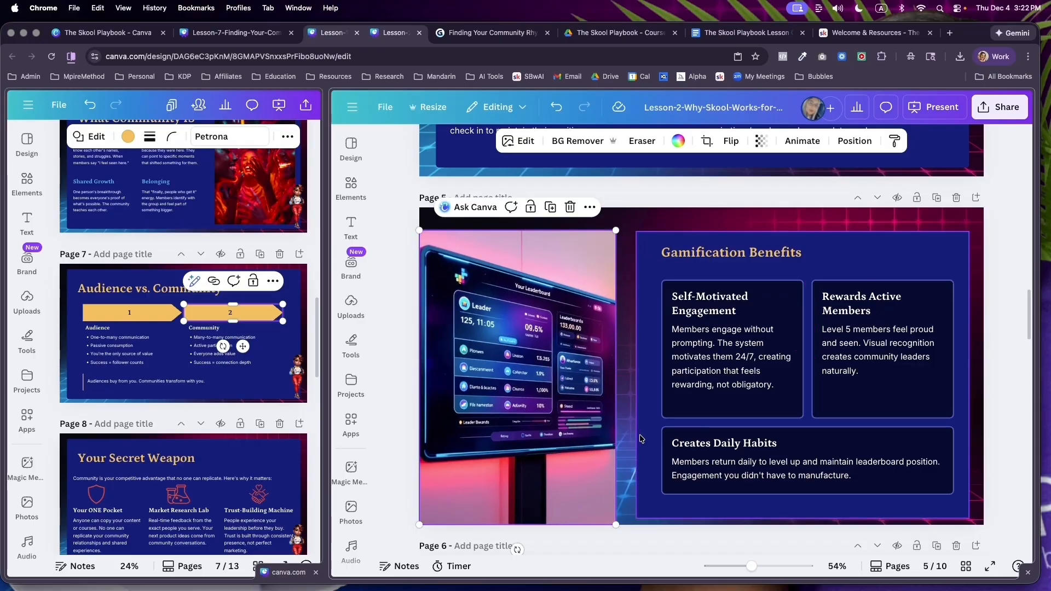
pyautogui.moveTo(588, 500); pyautogui.dragTo(594, 496)
# - Copy the character illustration from page 2 and paste it onto pages 4 and 5
pyautogui.scroll(16, 771, 443)
pyautogui.rightClick(968, 346)
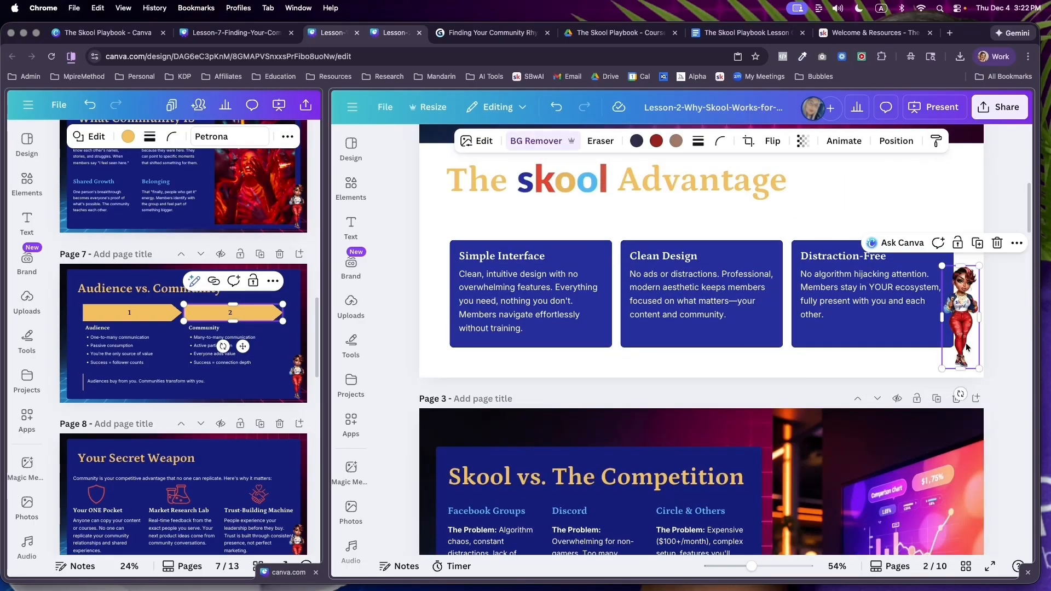
pyautogui.click(830, 162)
pyautogui.scroll(-10, 973, 412)
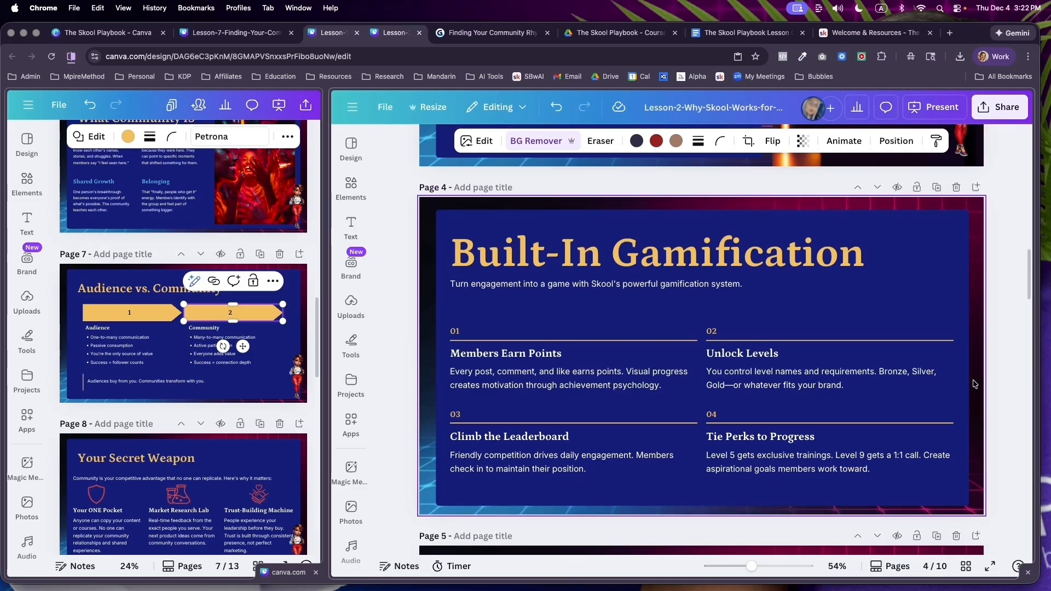
pyautogui.rightClick(972, 412)
pyautogui.click(808, 279)
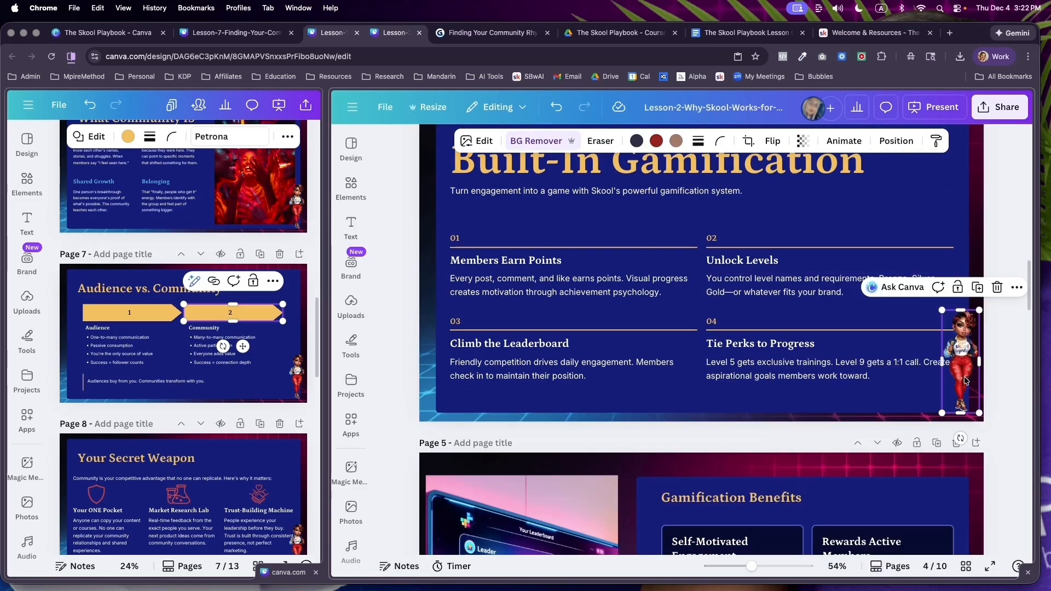
pyautogui.scroll(-4, 964, 438)
pyautogui.rightClick(947, 412)
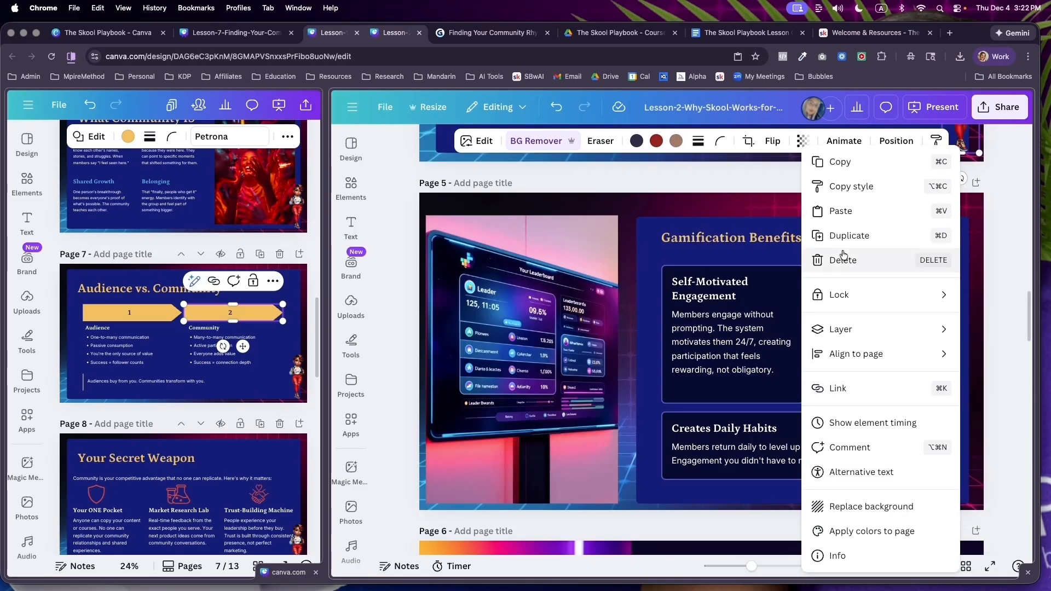
pyautogui.click(841, 211)
pyautogui.scroll(5, 857, 241)
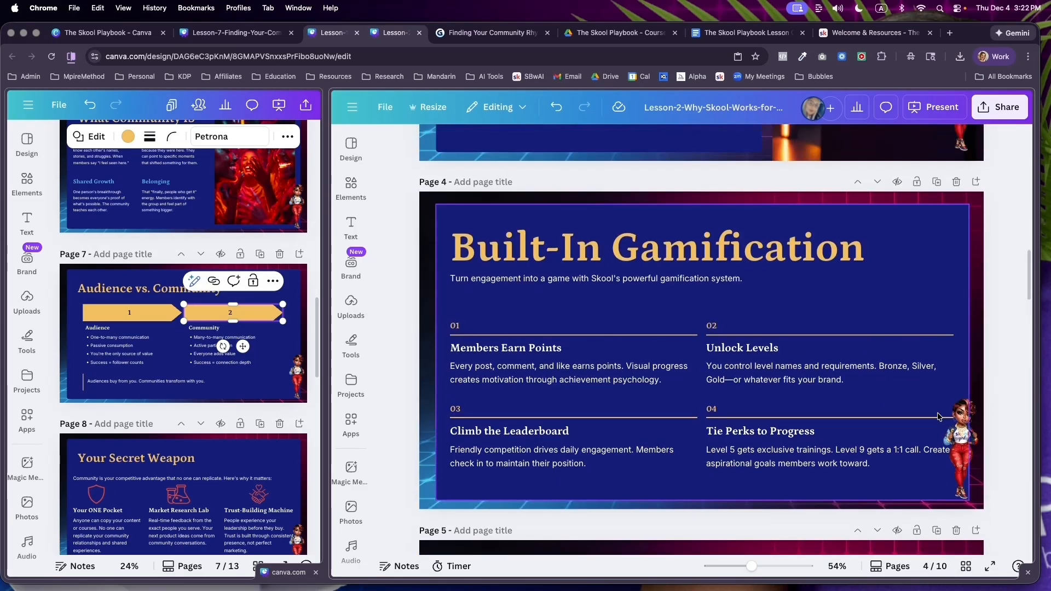
pyautogui.click(967, 463)
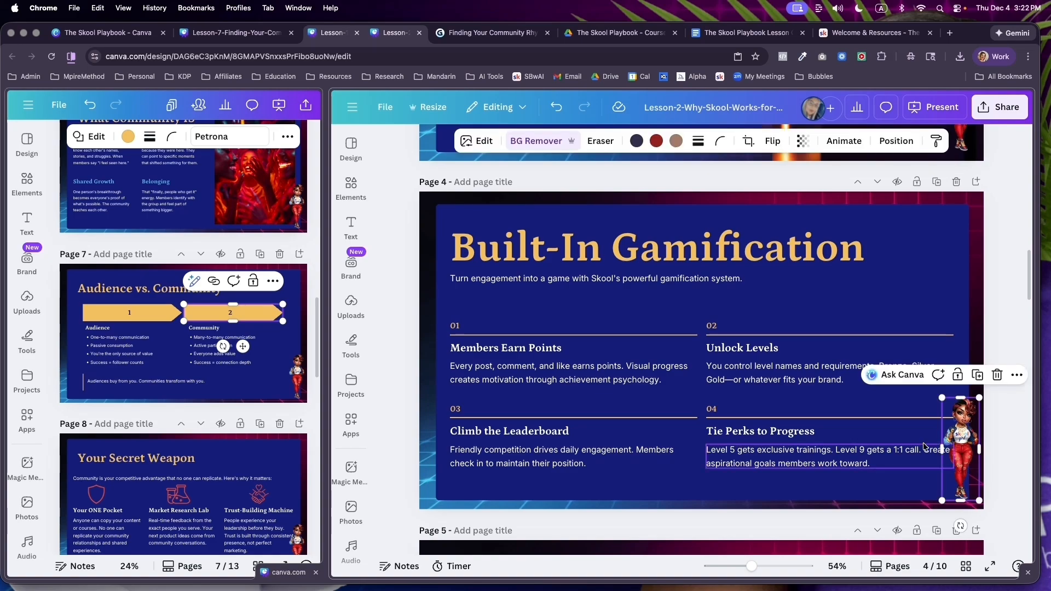
pyautogui.click(1010, 421)
pyautogui.scroll(10, 954, 465)
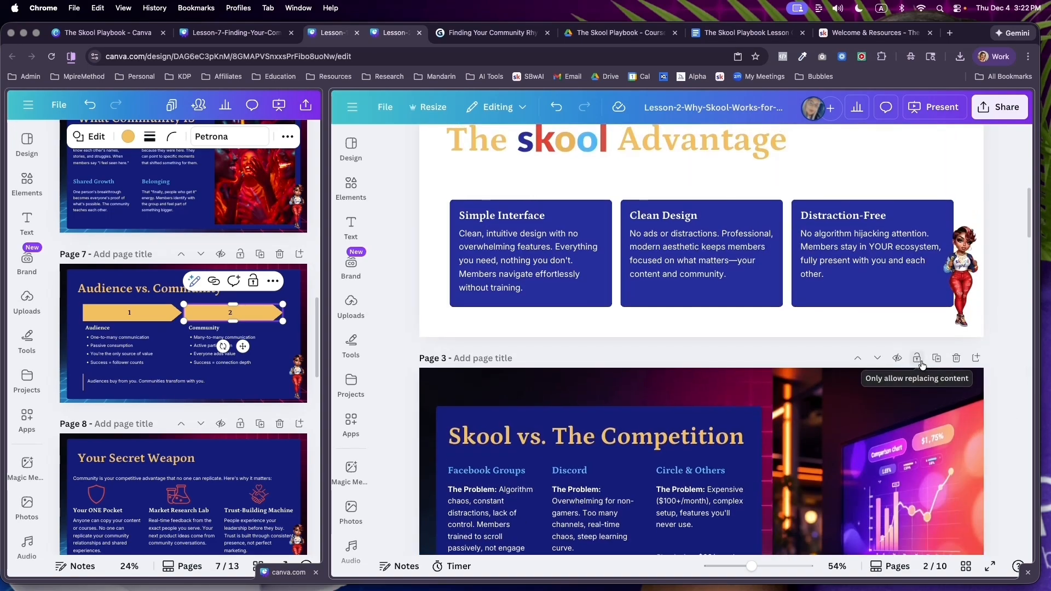
# - Examine Lesson 2's pages from page 2 through page 9 to check which ones still need restyling
pyautogui.scroll(10, 922, 360)
pyautogui.scroll(-12, 655, 282)
pyautogui.scroll(-15, 654, 282)
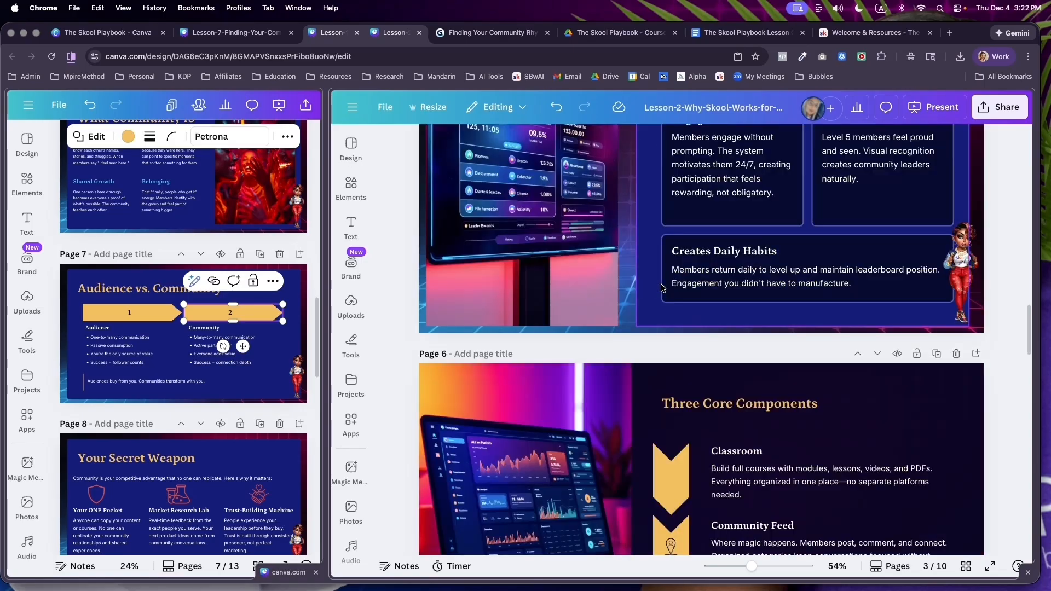
pyautogui.scroll(2, 706, 263)
pyautogui.scroll(5, 801, 340)
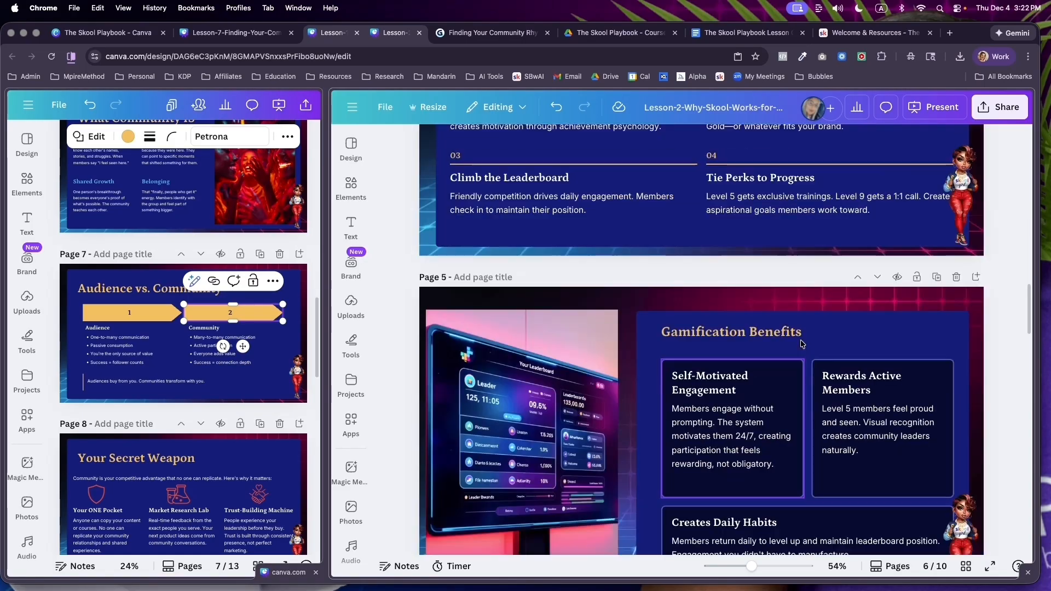
pyautogui.scroll(-5, 777, 394)
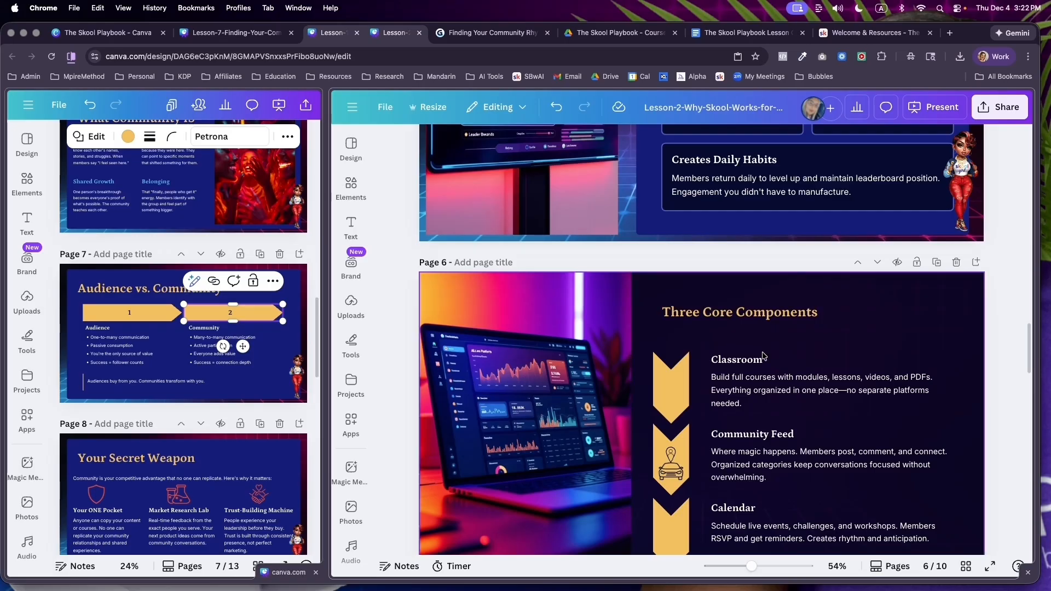
pyautogui.scroll(7, 765, 356)
pyautogui.scroll(-15, 741, 424)
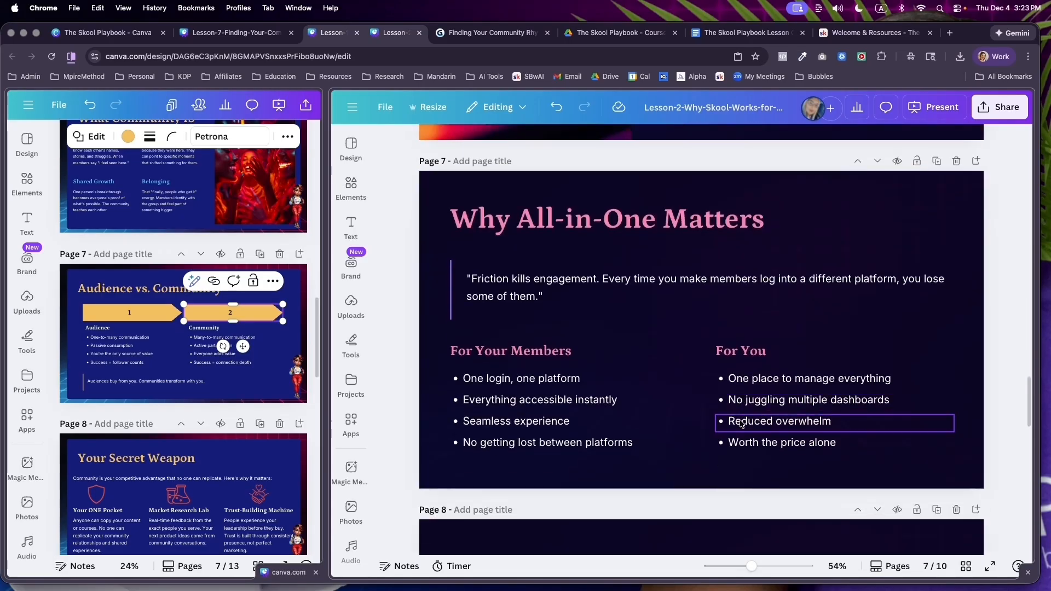
pyautogui.scroll(-15, 742, 424)
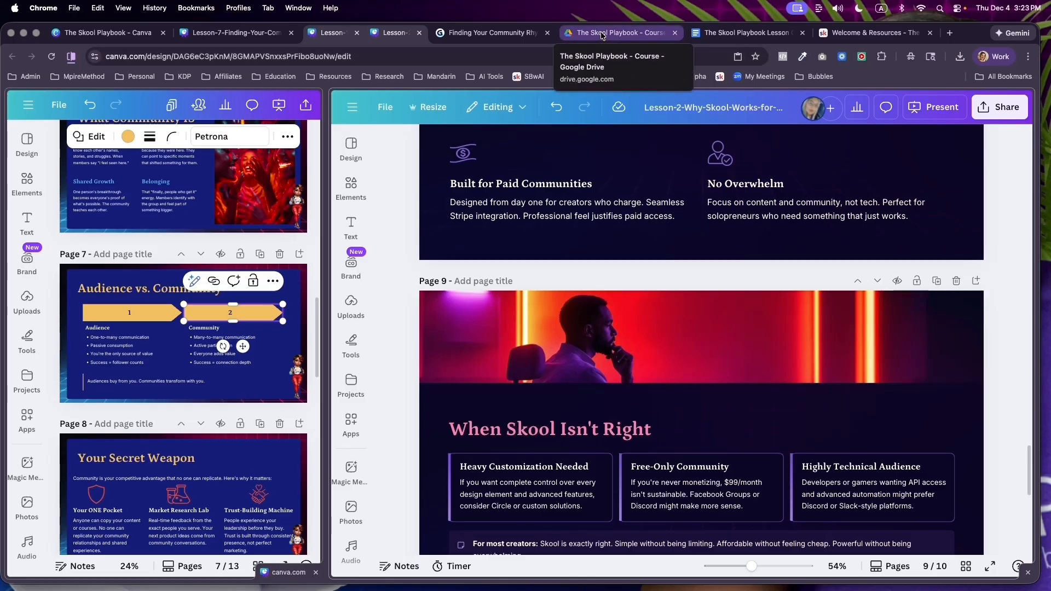
# - Switch to the Finding Your Community Rhythm deck in Gamma, close its share dialog and place the cursor in the opening paragraph
pyautogui.click(490, 33)
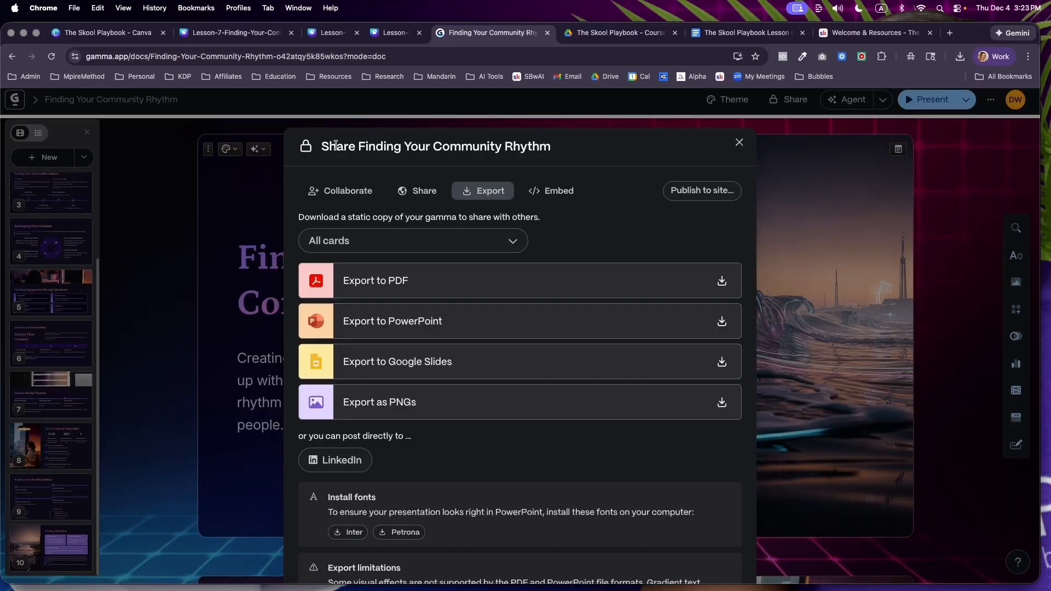
pyautogui.click(146, 328)
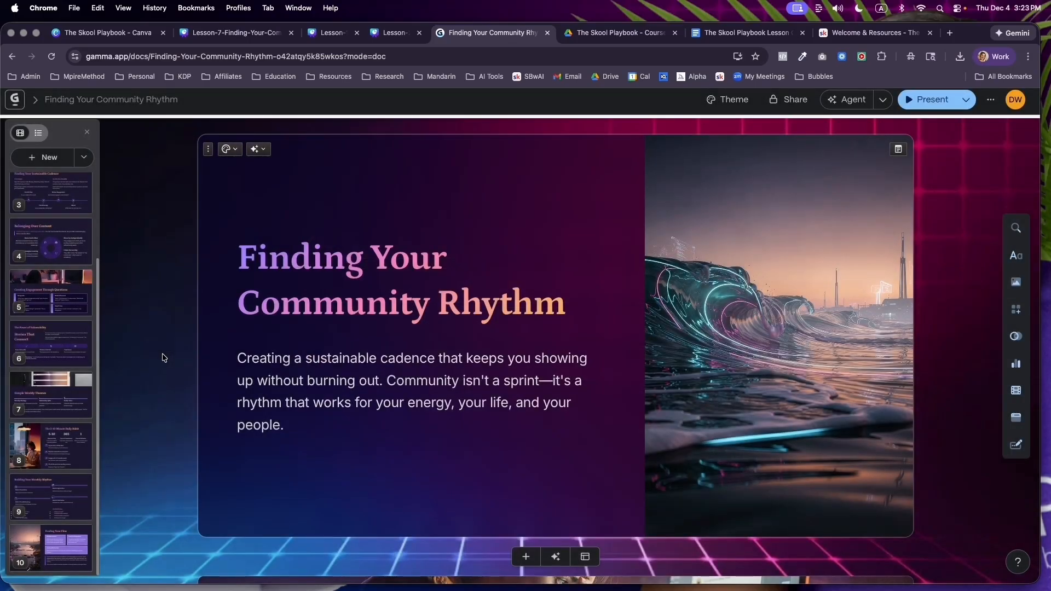
pyautogui.tripleClick(355, 389)
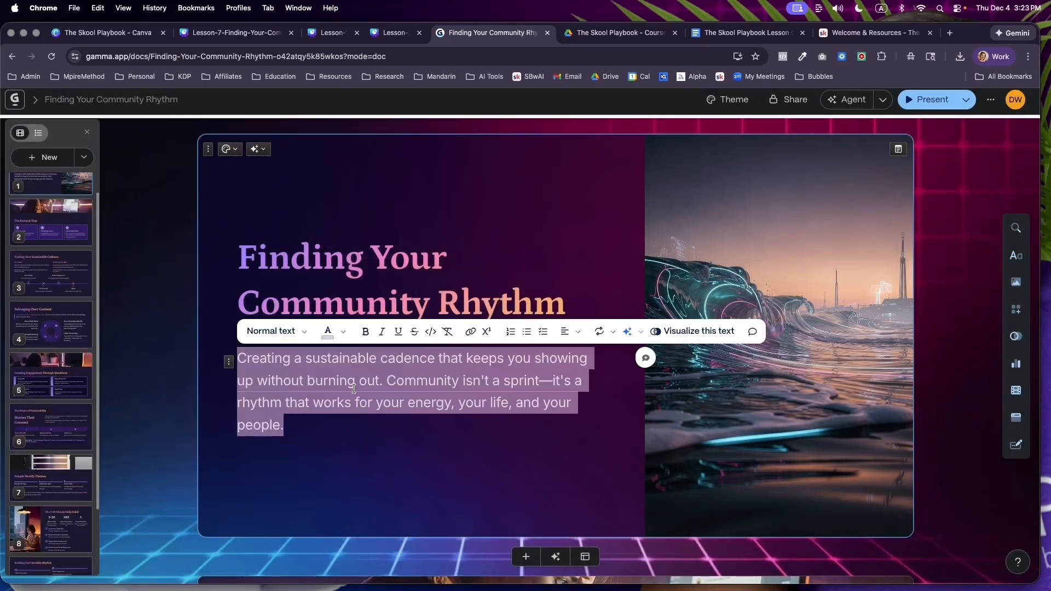
pyautogui.click(323, 374)
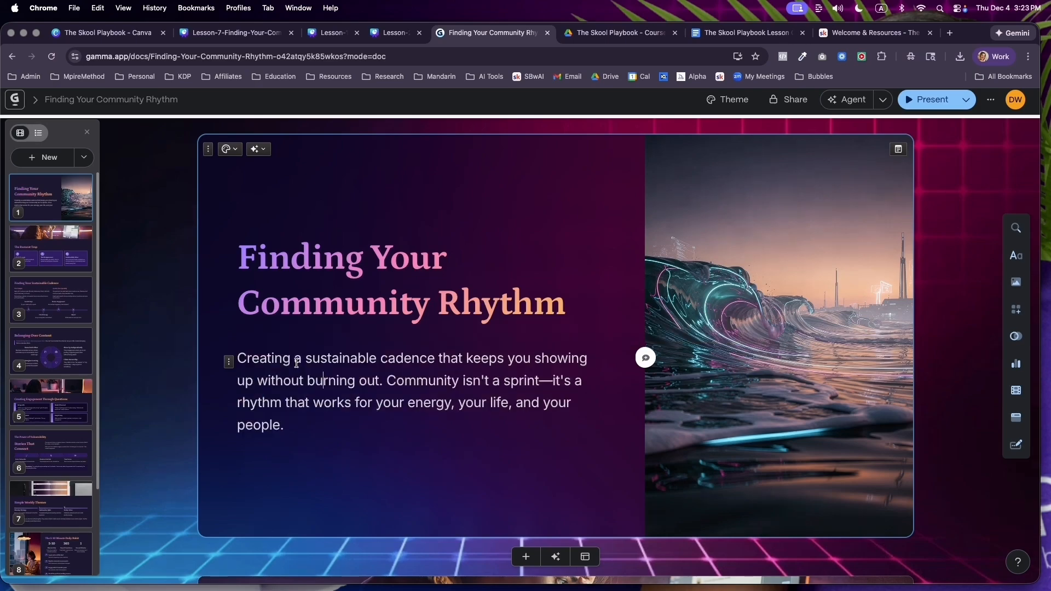
pyautogui.doubleClick(298, 360)
pyautogui.write('is a')
pyautogui.press('BackSpace')
pyautogui.press('BackSpace')
pyautogui.press('BackSpace')
pyautogui.press('BackSpace')
pyautogui.press('BackSpace')
pyautogui.write('a')
# - Examine the Gamma deck's cards through Finding Your Flow and open the deck's export options
pyautogui.scroll(-12, 181, 312)
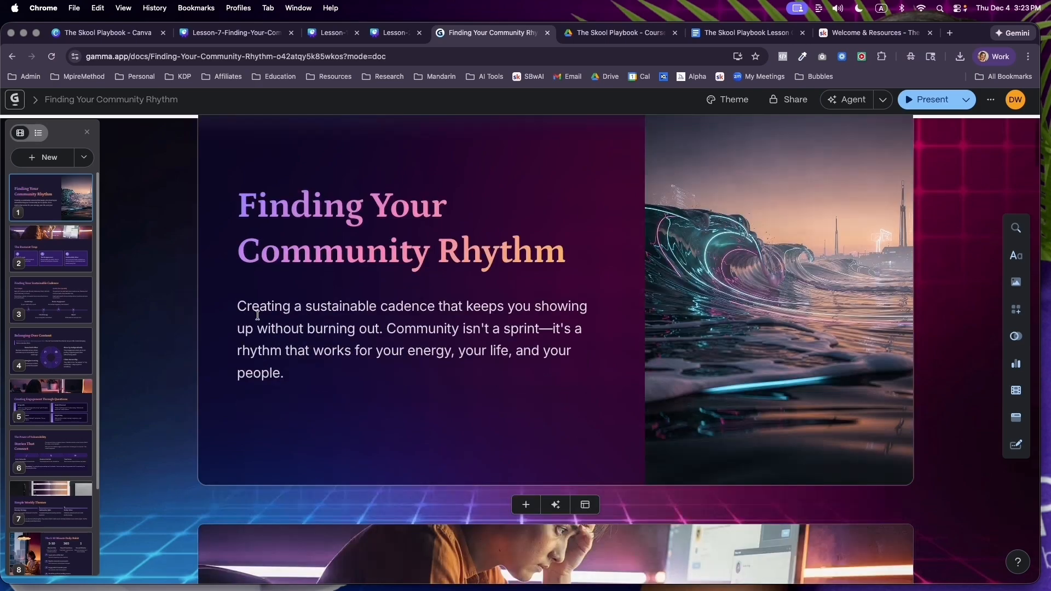
pyautogui.scroll(-10, 328, 414)
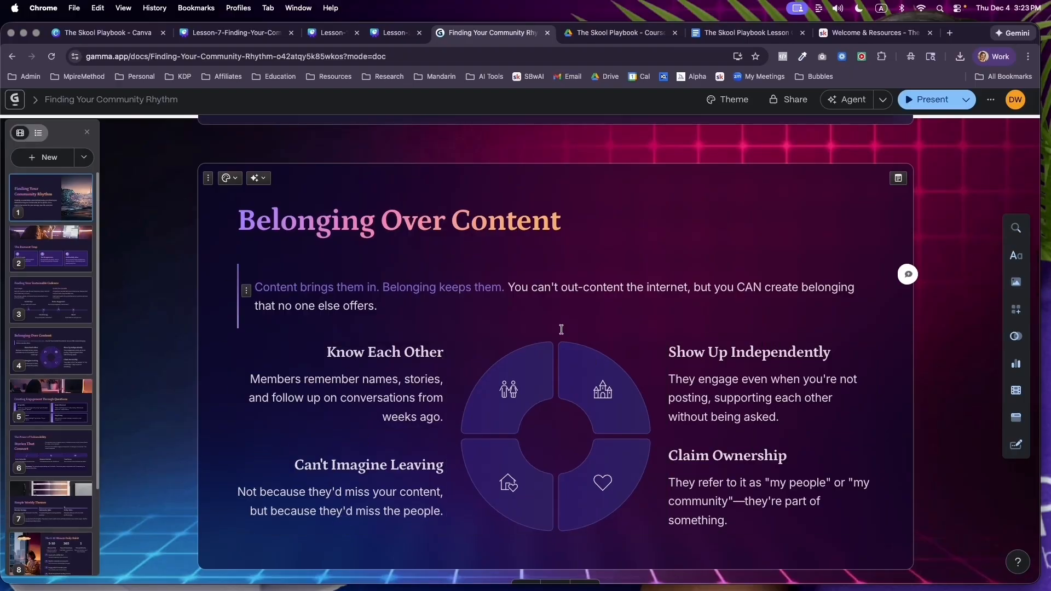
pyautogui.scroll(-15, 528, 462)
pyautogui.scroll(-8, 528, 462)
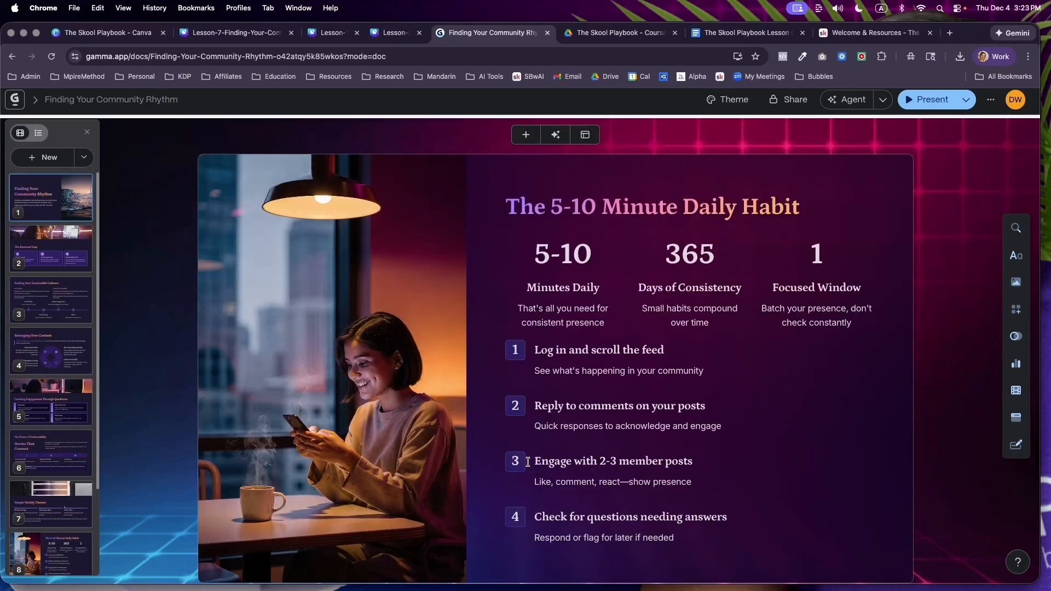
pyautogui.scroll(8, 531, 315)
pyautogui.scroll(4, 445, 312)
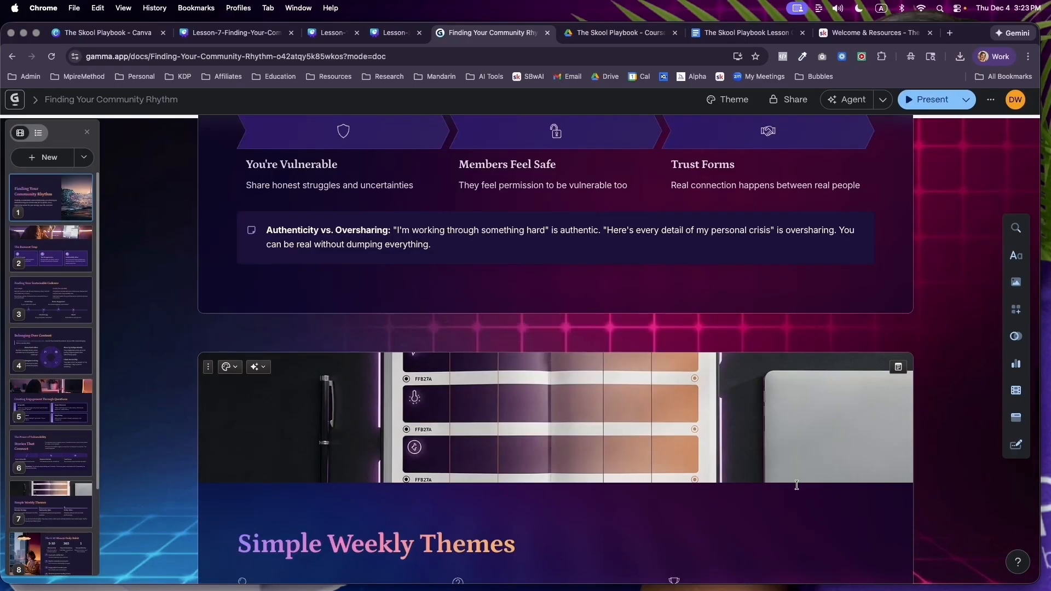
pyautogui.scroll(-12, 484, 457)
pyautogui.scroll(-12, 484, 457)
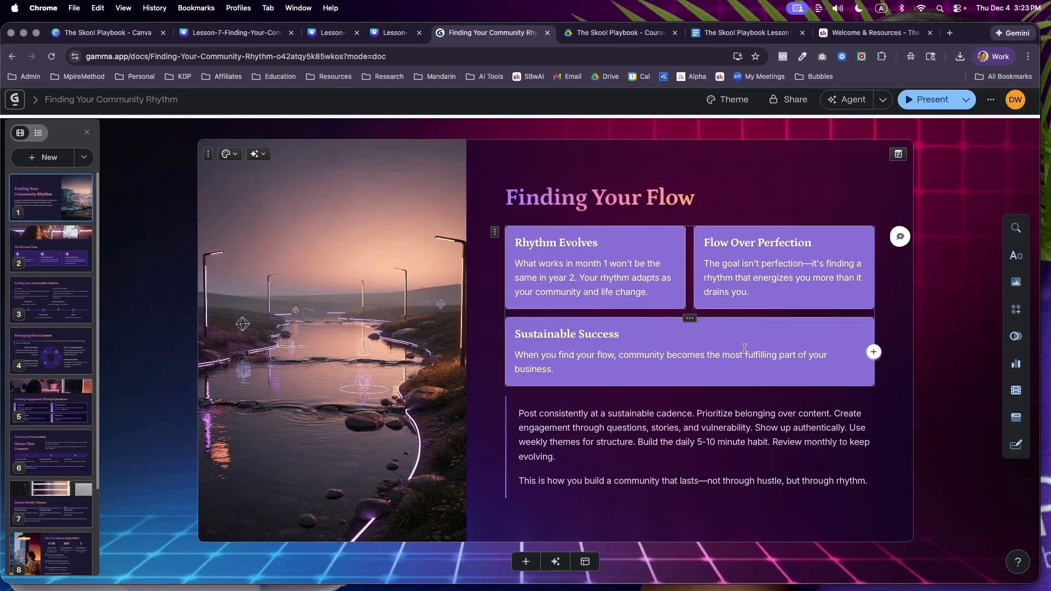
pyautogui.click(789, 100)
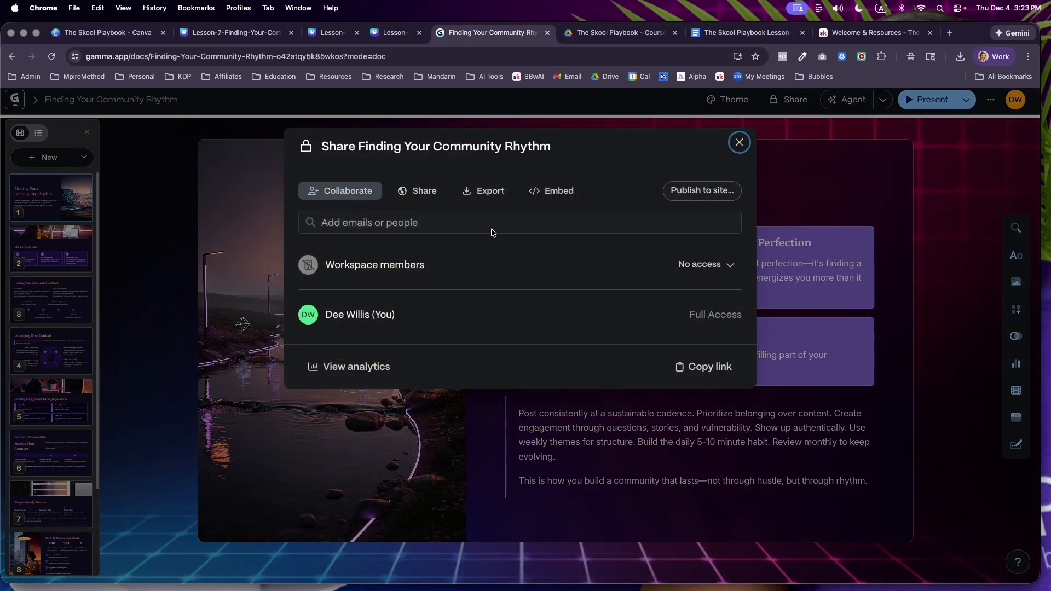
pyautogui.click(482, 191)
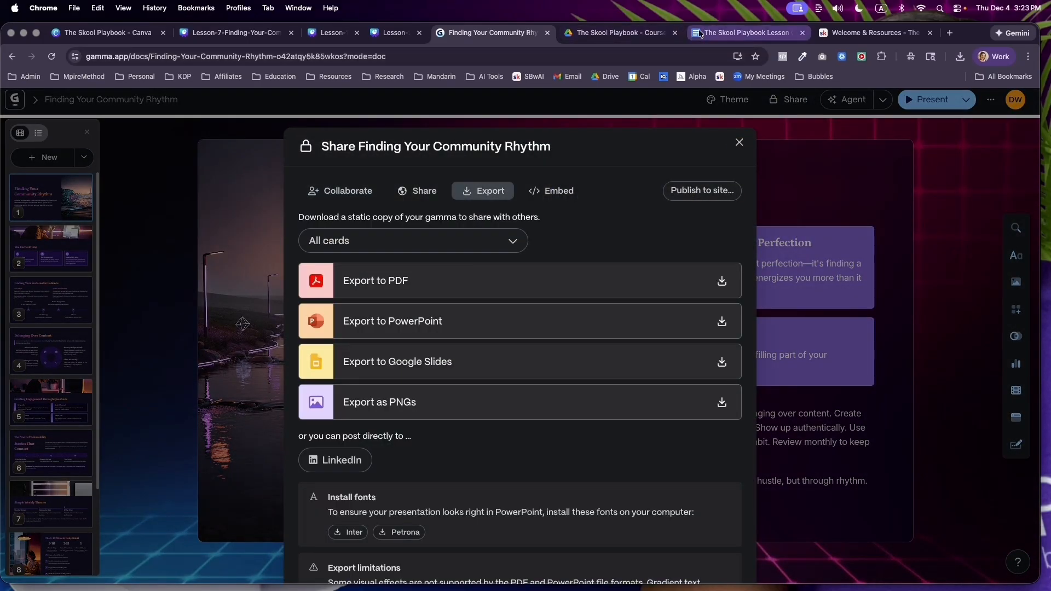
# - Return to Lesson 2 in Canva and examine the cover page and The Skool Advantage page
pyautogui.click(392, 36)
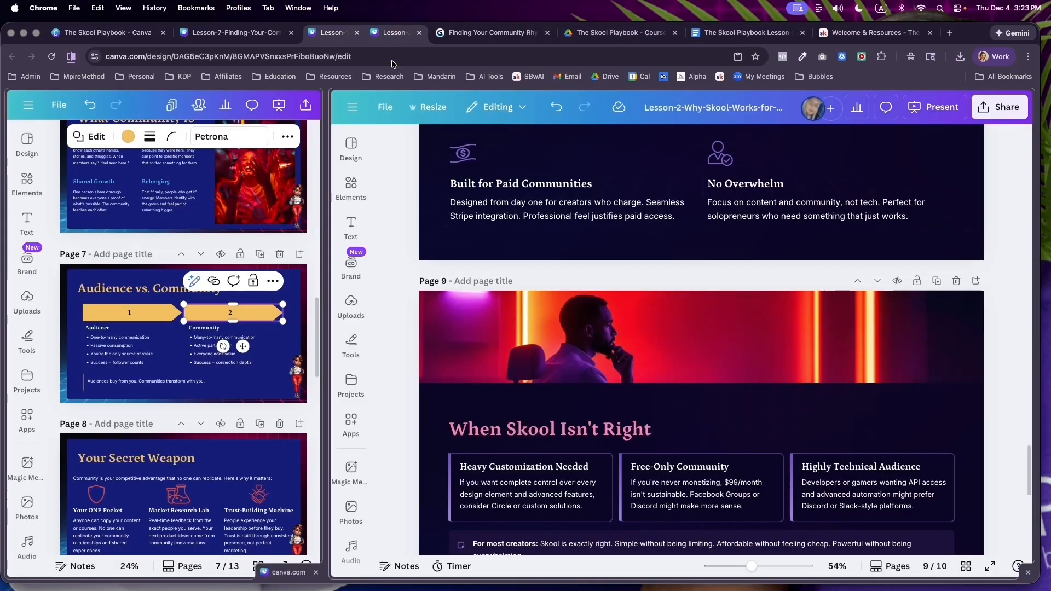
pyautogui.scroll(20, 372, 466)
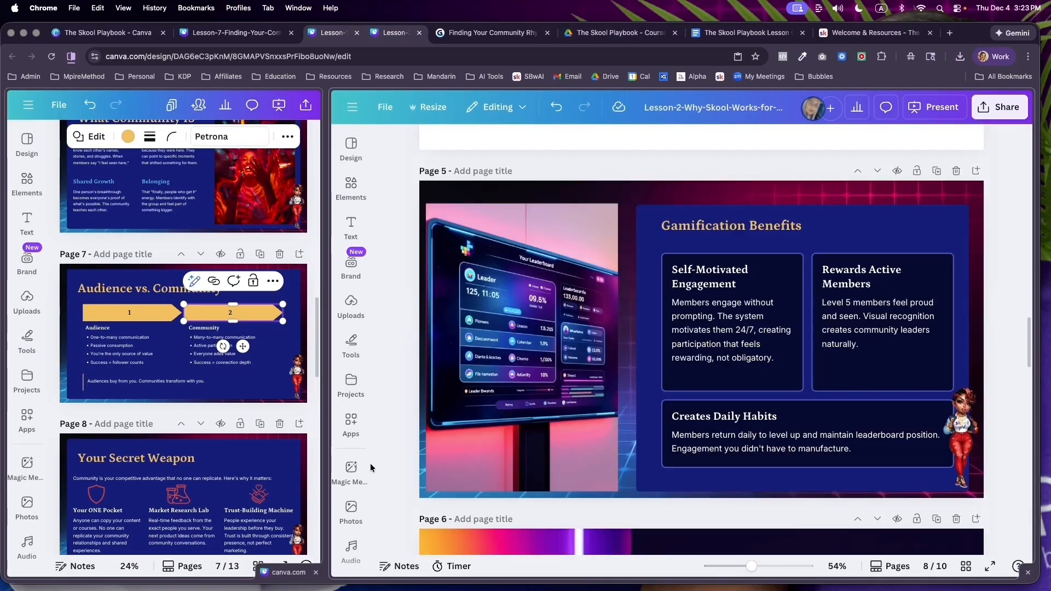
pyautogui.scroll(8, 679, 340)
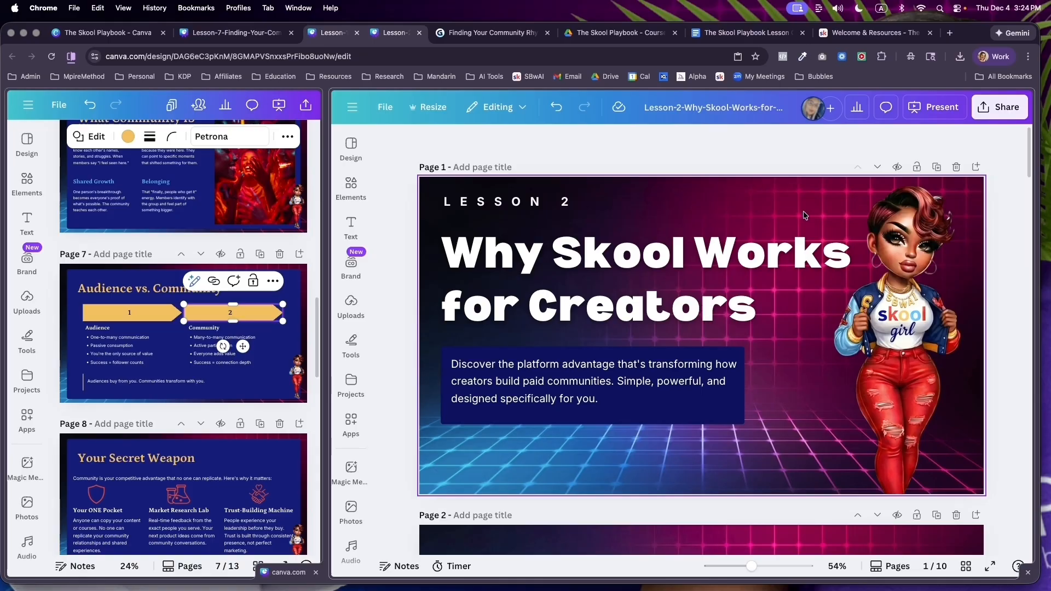
pyautogui.click(879, 236)
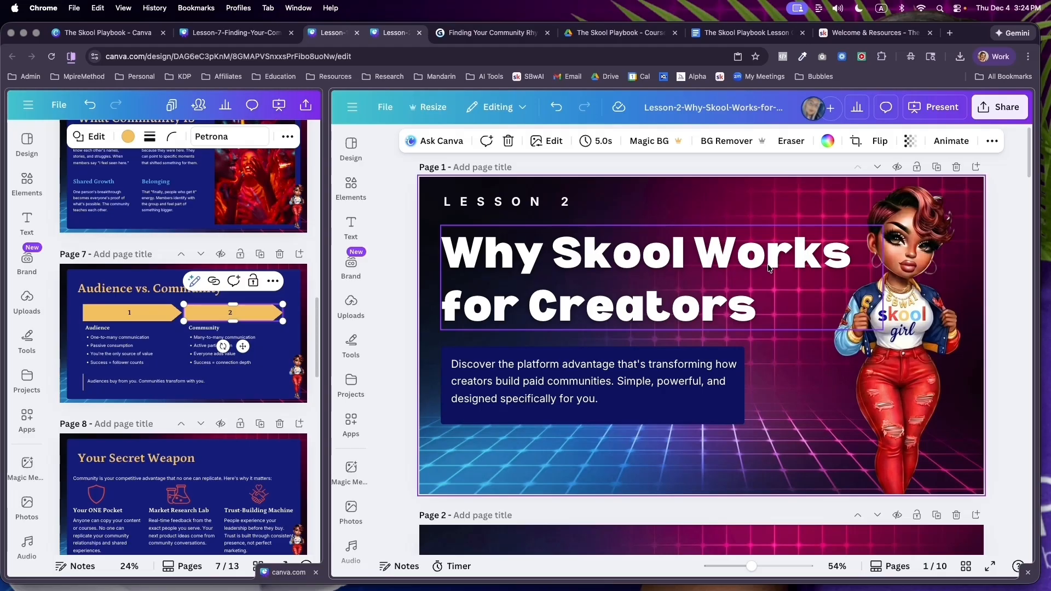
pyautogui.scroll(-10, 755, 246)
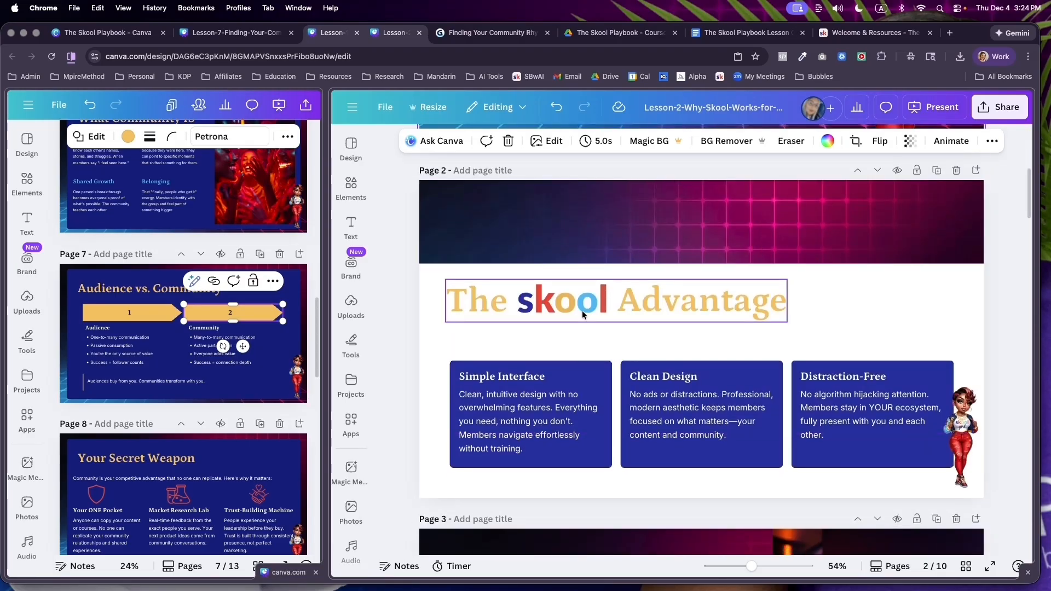
pyautogui.scroll(3, 894, 362)
pyautogui.scroll(2, 894, 361)
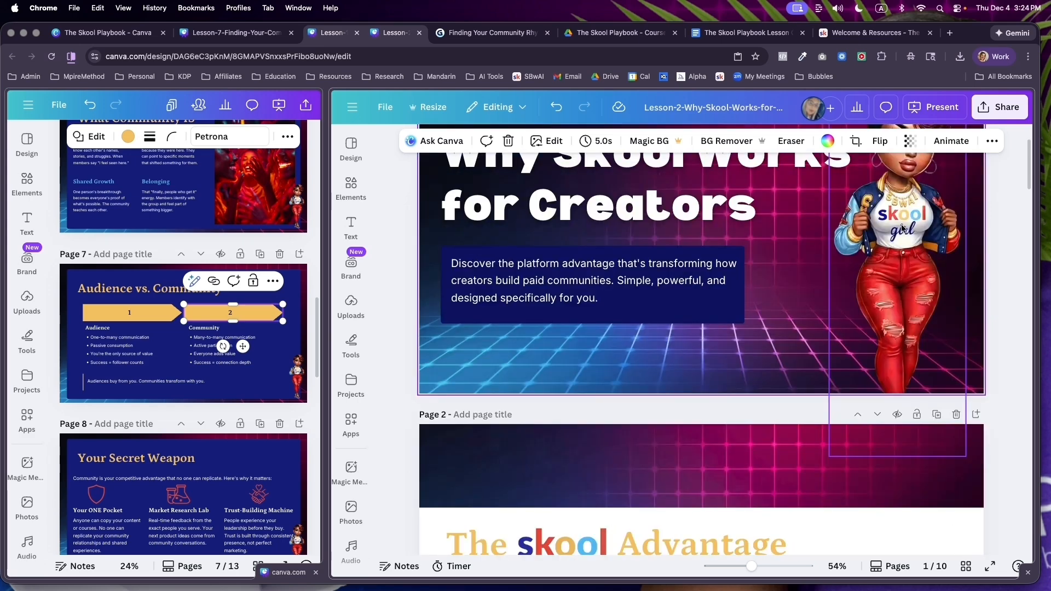
pyautogui.scroll(2, 904, 228)
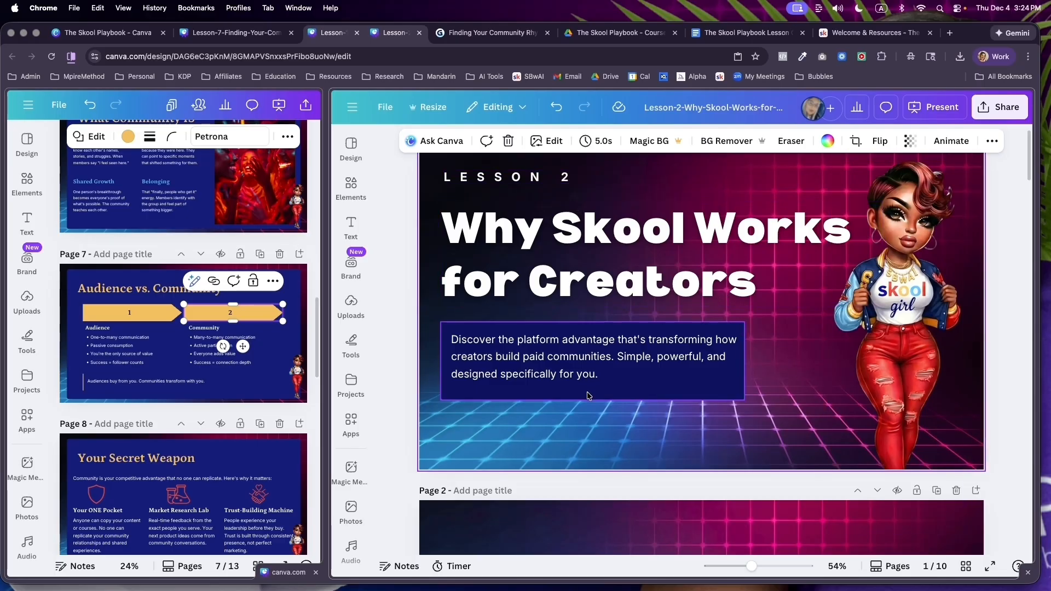
# - Widen the Lesson 7 pane of the split view and select the title on Lesson 2's cover page
pyautogui.scroll(-1, 639, 323)
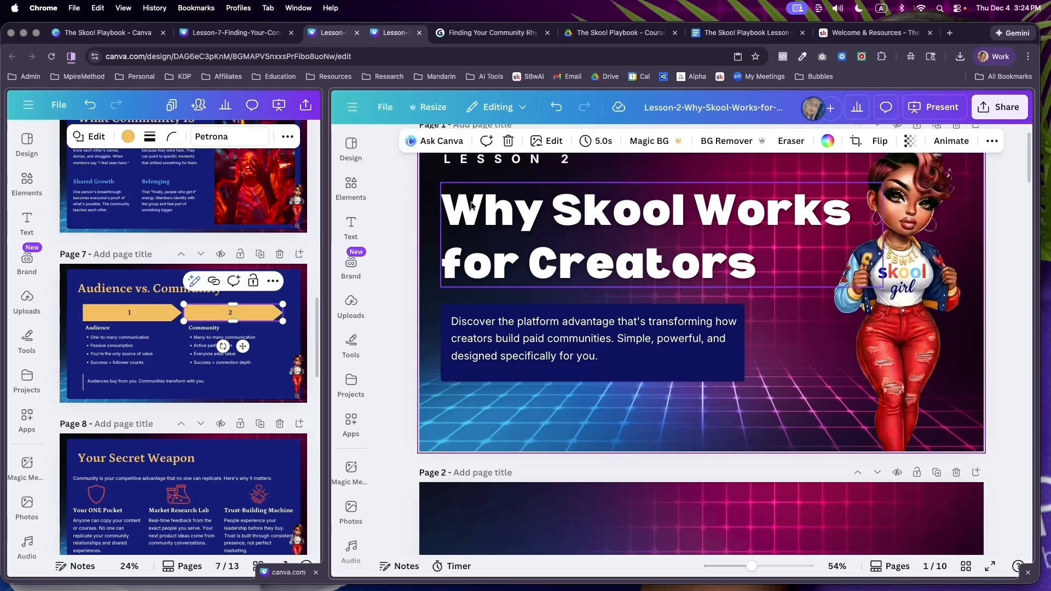
pyautogui.moveTo(326, 335); pyautogui.dragTo(370, 335)
pyautogui.click(464, 268)
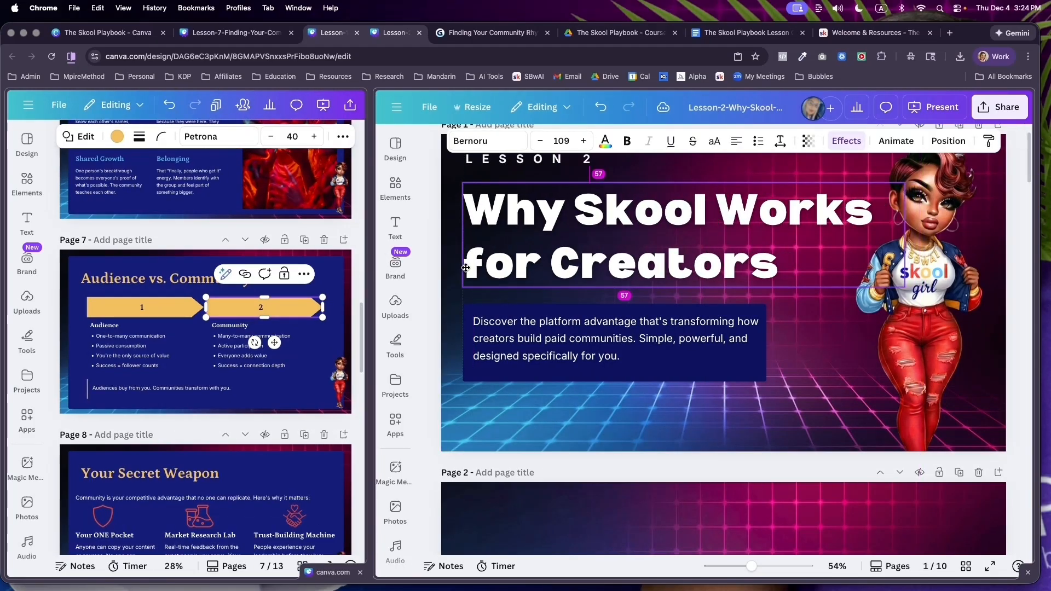
# - Switch to the Gamma deck, close its share dialog and examine the cards from Finding Your Flow back to the opening card
pyautogui.click(511, 35)
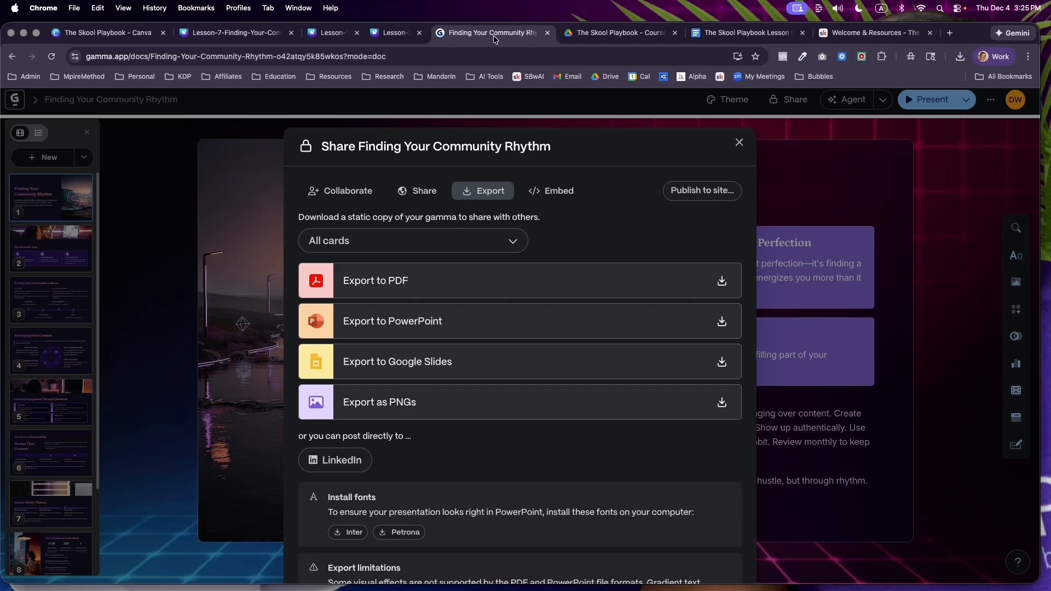
pyautogui.click(739, 142)
pyautogui.scroll(5, 353, 377)
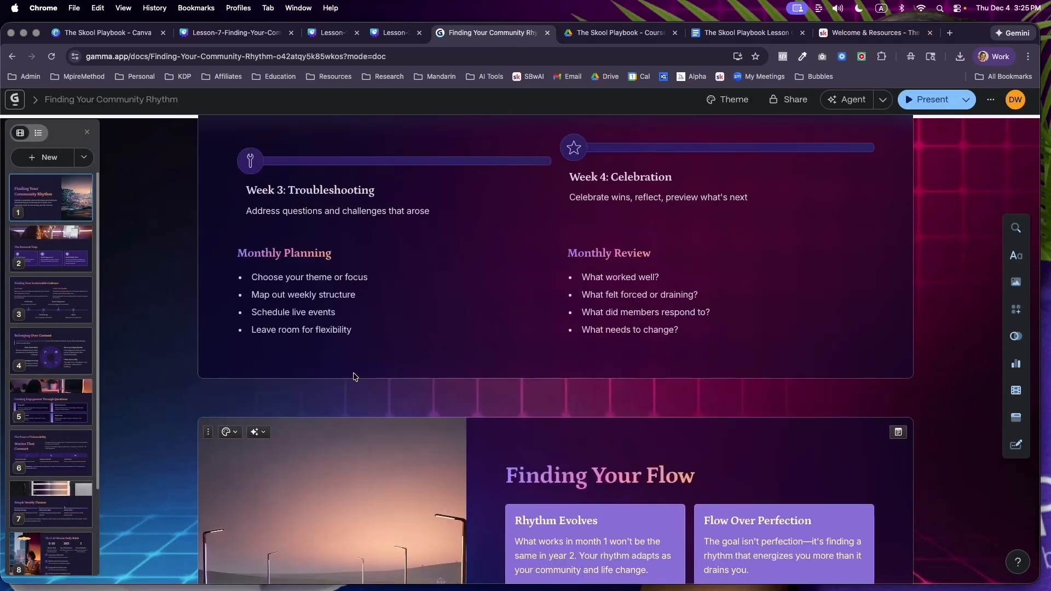
pyautogui.scroll(20, 354, 377)
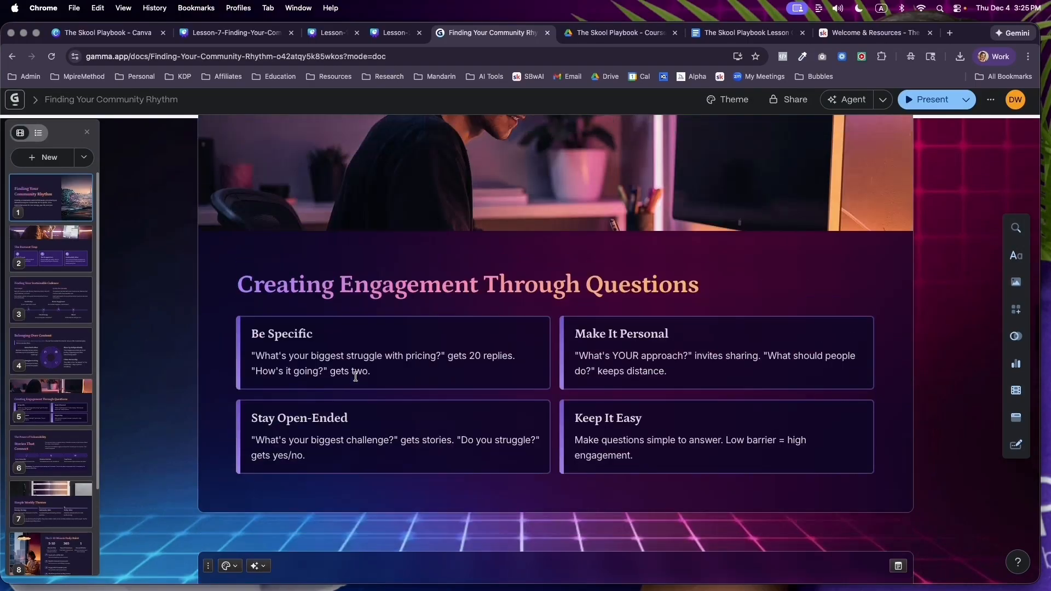
pyautogui.scroll(10, 355, 377)
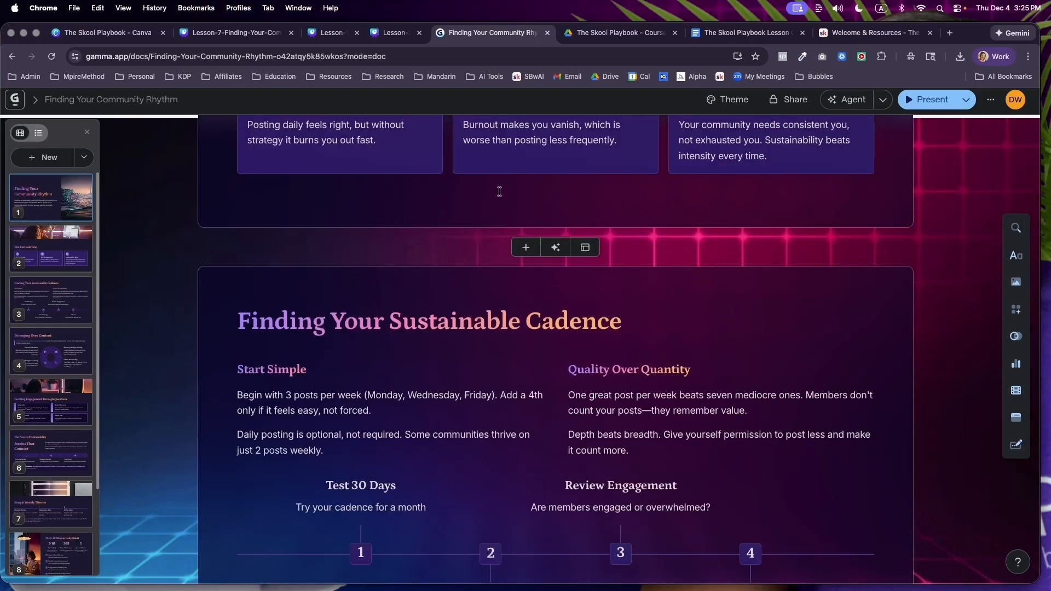
pyautogui.scroll(15, 503, 235)
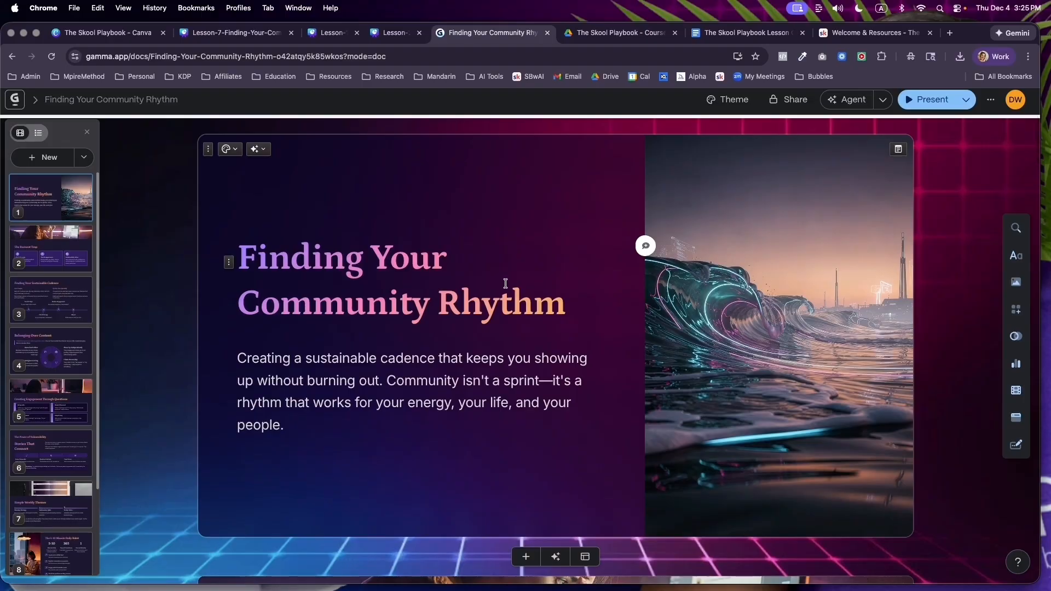
pyautogui.scroll(-6, 418, 308)
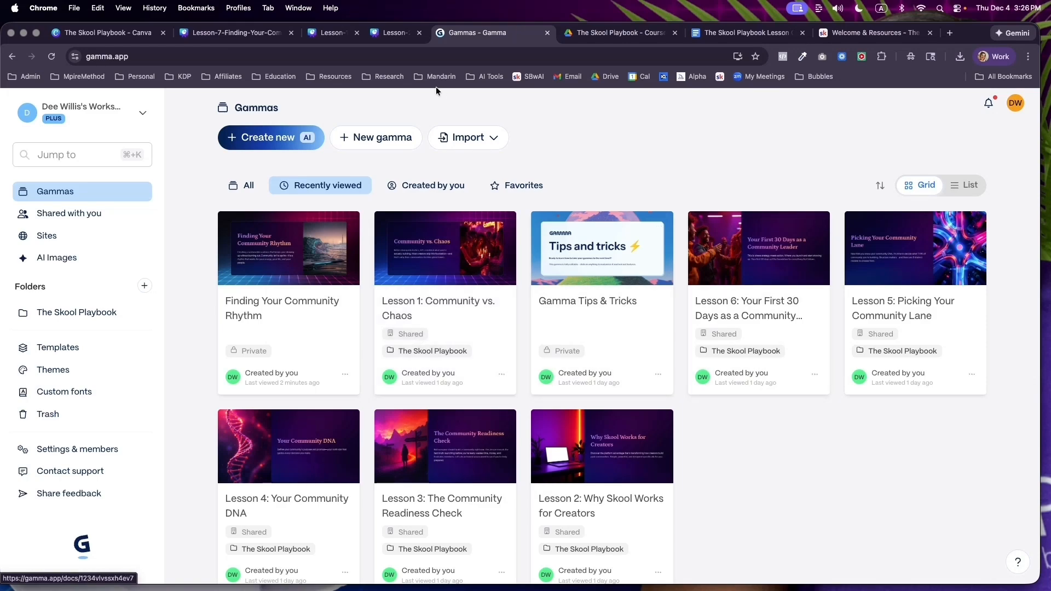
# - Return to Lesson 2 in Canva and examine the arrows, backgrounds and layout of pages 6 to 8
pyautogui.click(394, 43)
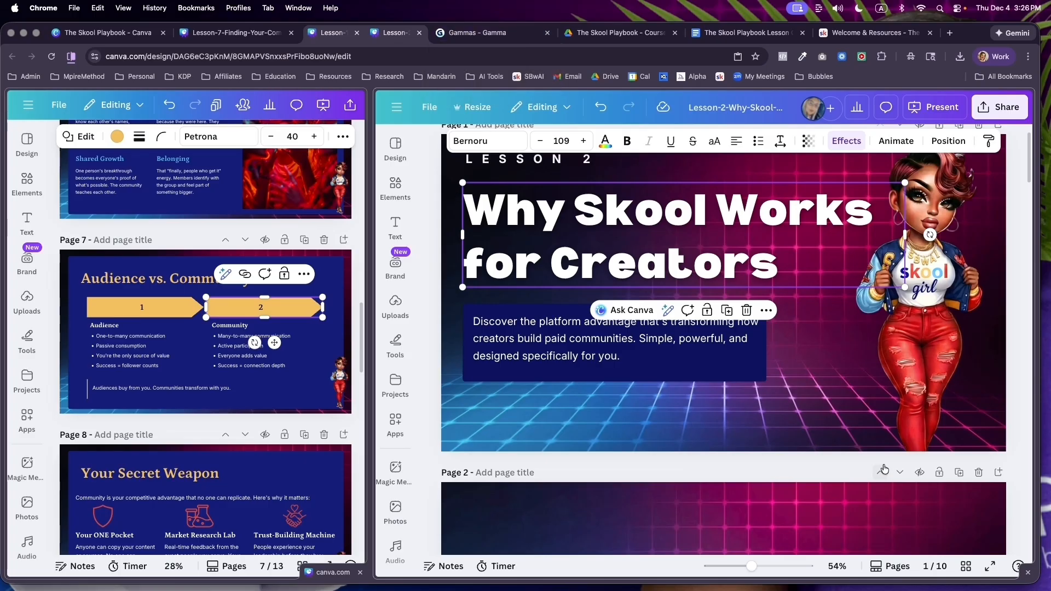
pyautogui.scroll(-10, 887, 466)
pyautogui.scroll(-12, 886, 447)
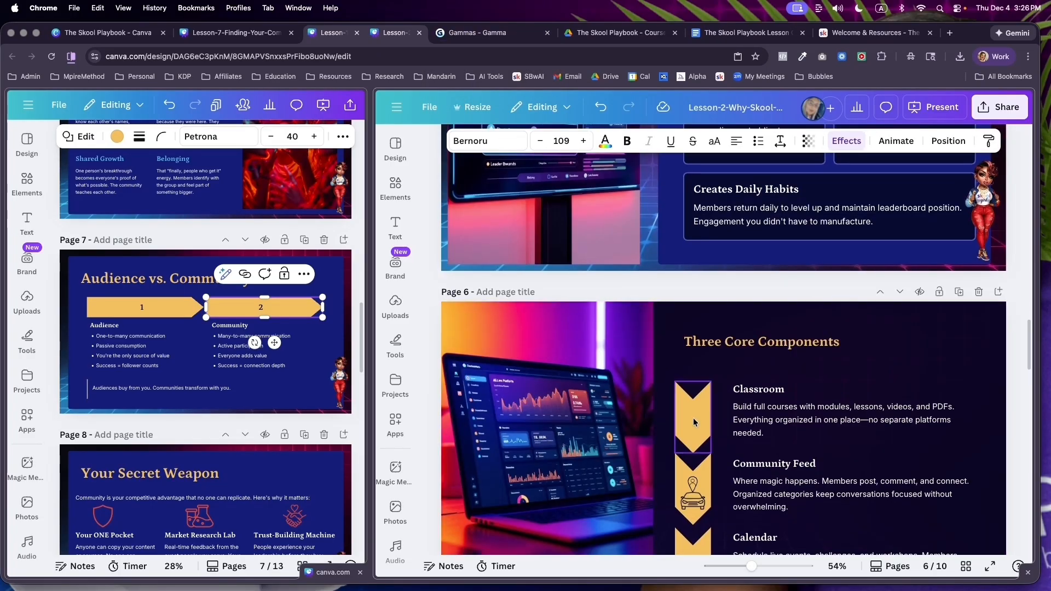
pyautogui.click(695, 390)
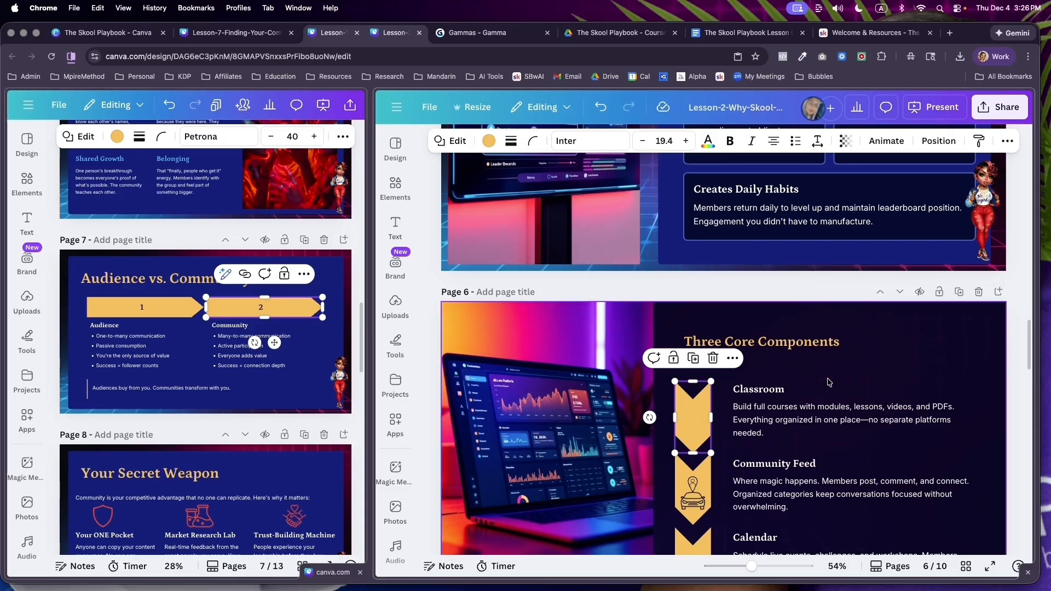
pyautogui.click(870, 348)
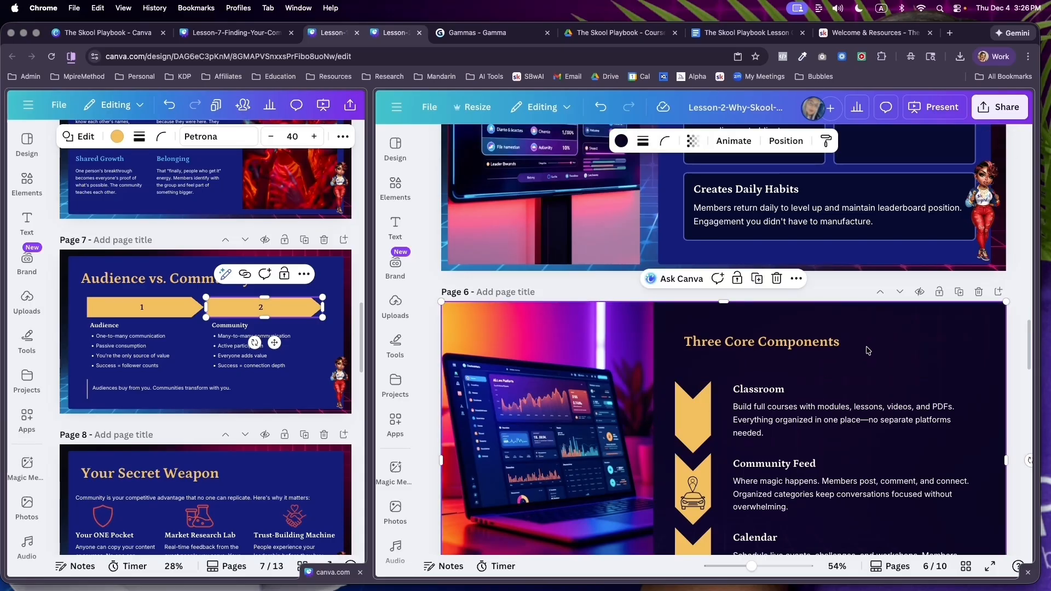
pyautogui.scroll(-3, 870, 353)
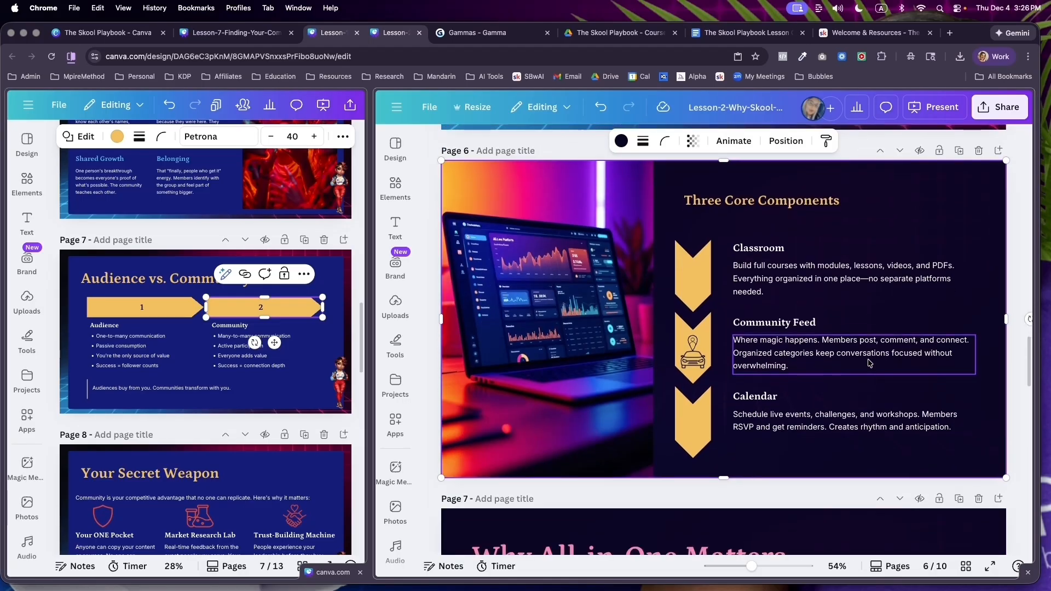
pyautogui.scroll(-3, 869, 363)
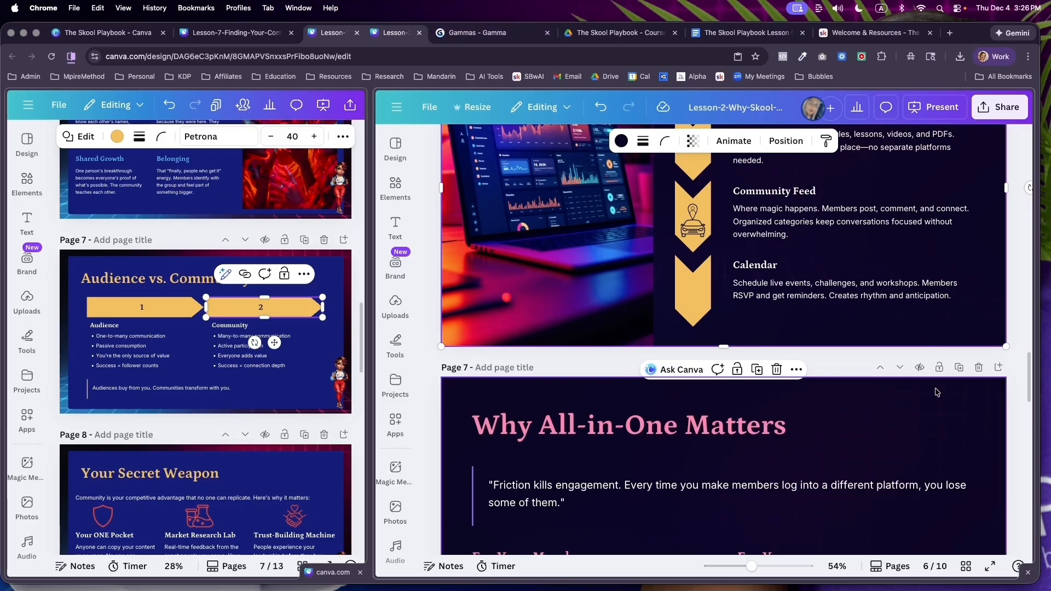
pyautogui.scroll(5, 937, 392)
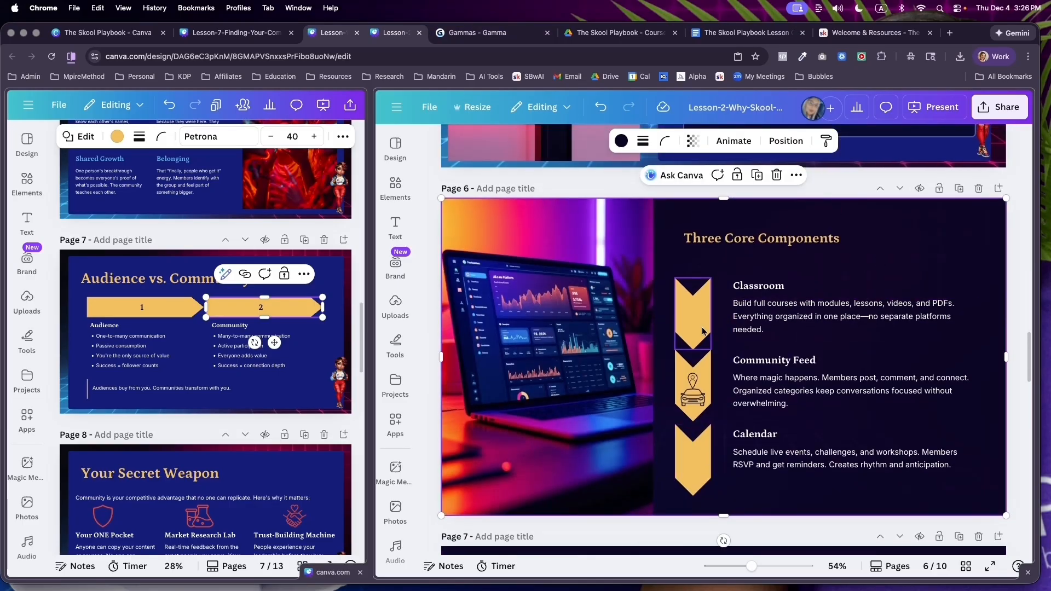
pyautogui.scroll(-15, 706, 335)
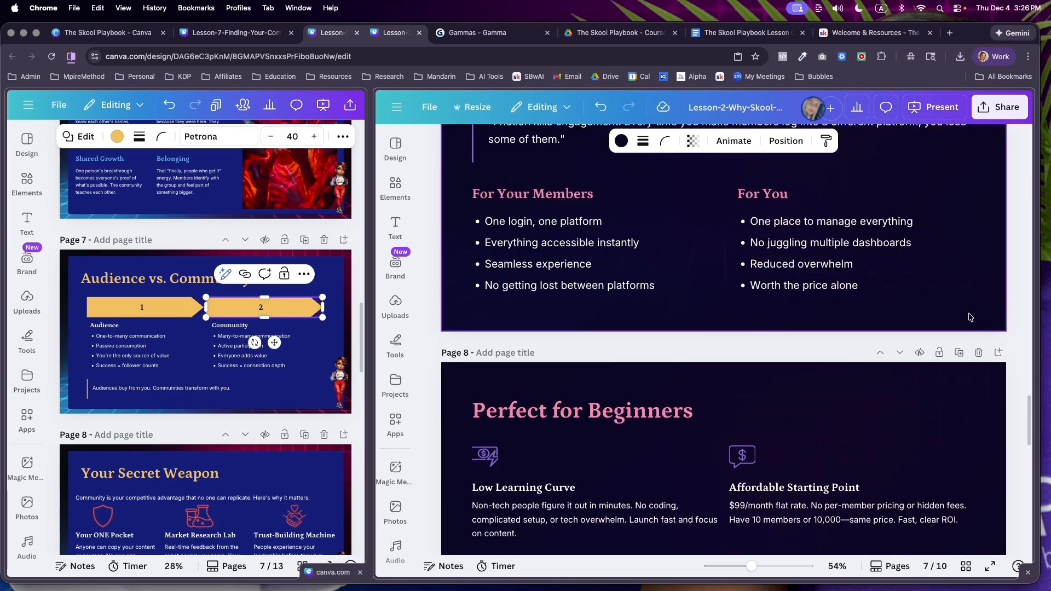
pyautogui.click(971, 317)
pyautogui.scroll(-20, 909, 326)
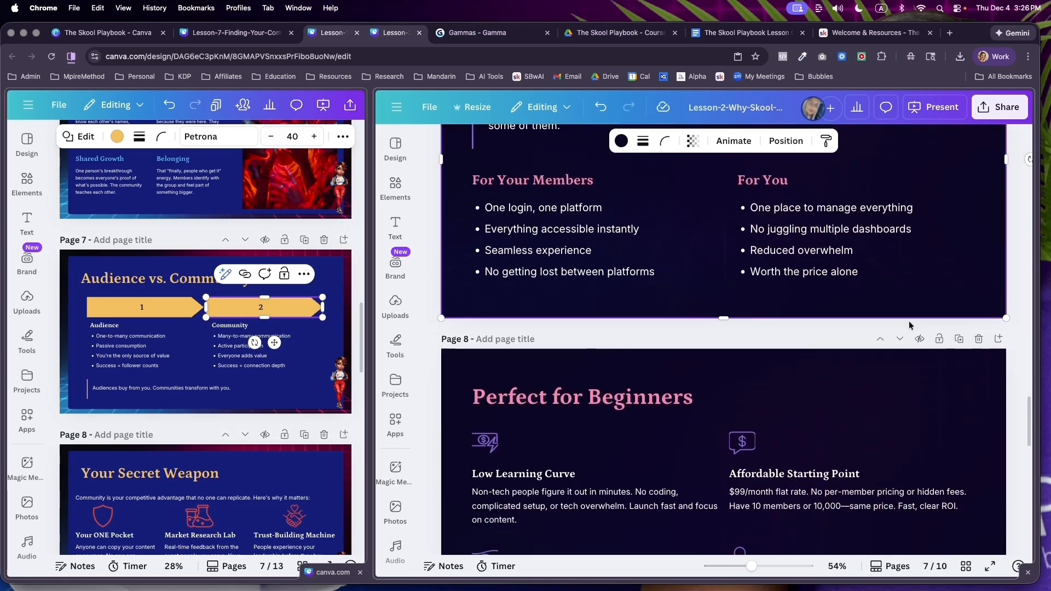